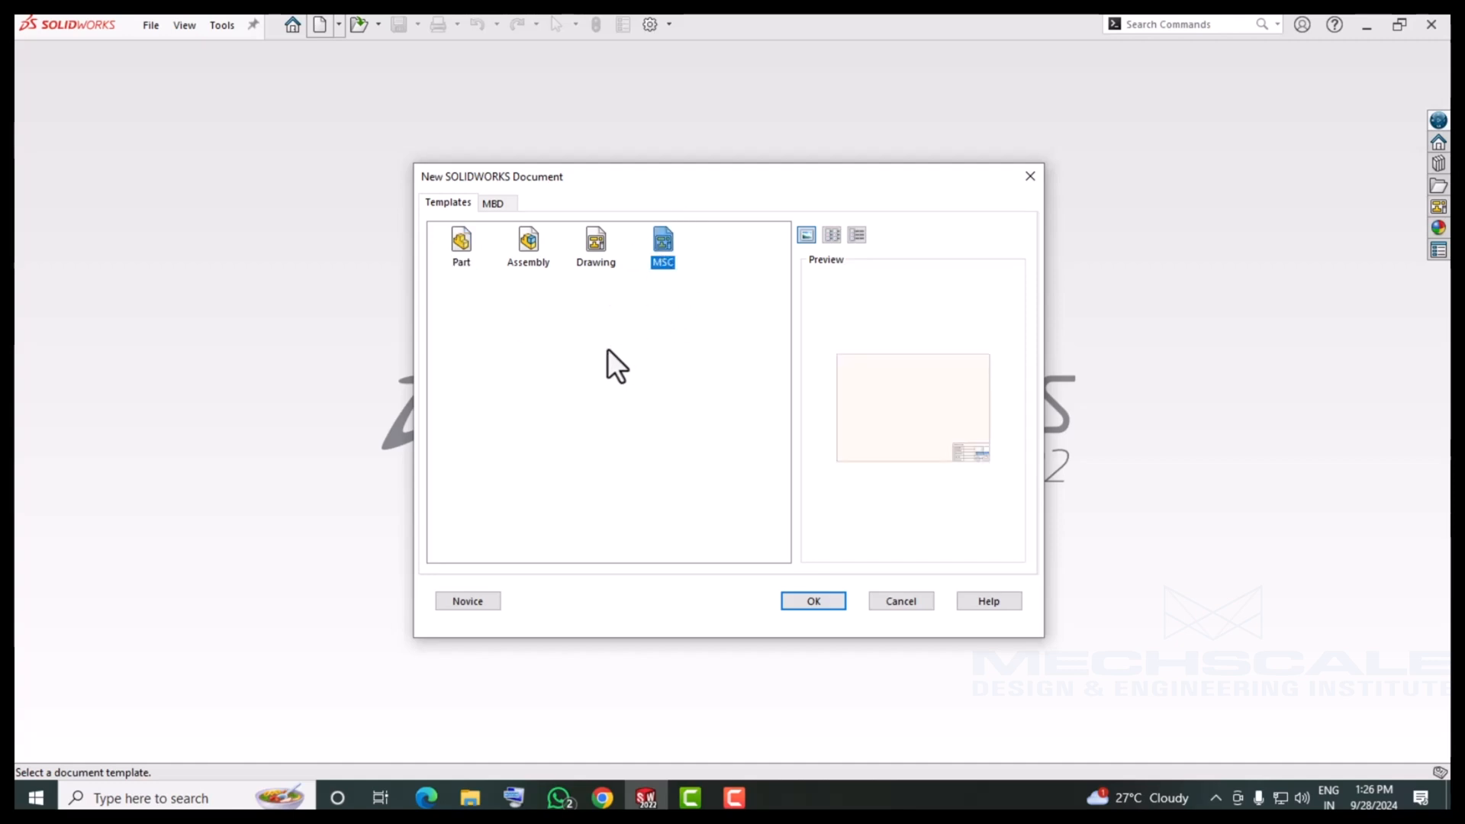
# Create a new drawing from the MSC template and choose the base part as its model.
pyautogui.click(814, 603)
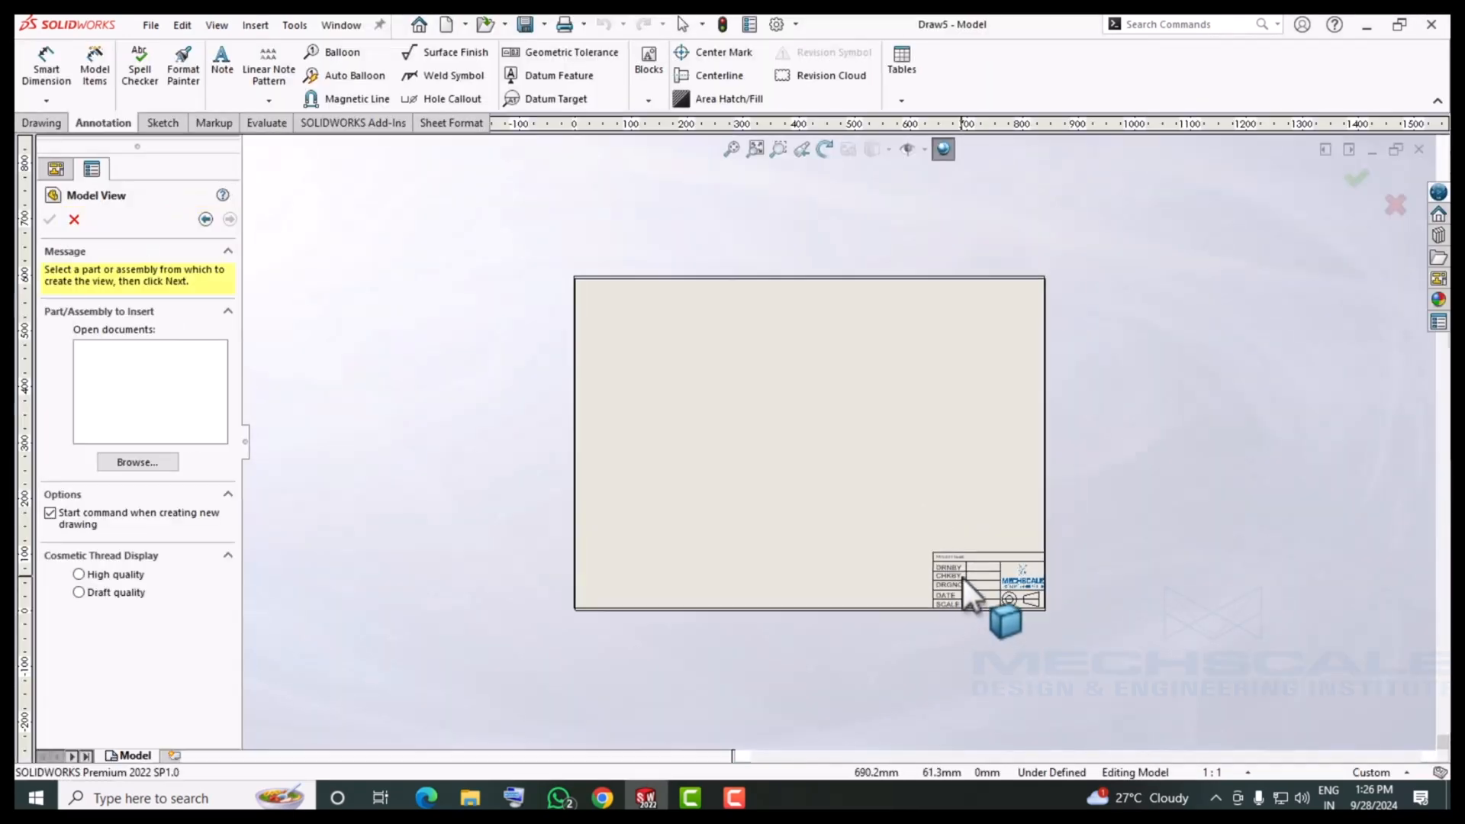
pyautogui.click(154, 467)
pyautogui.doubleClick(571, 229)
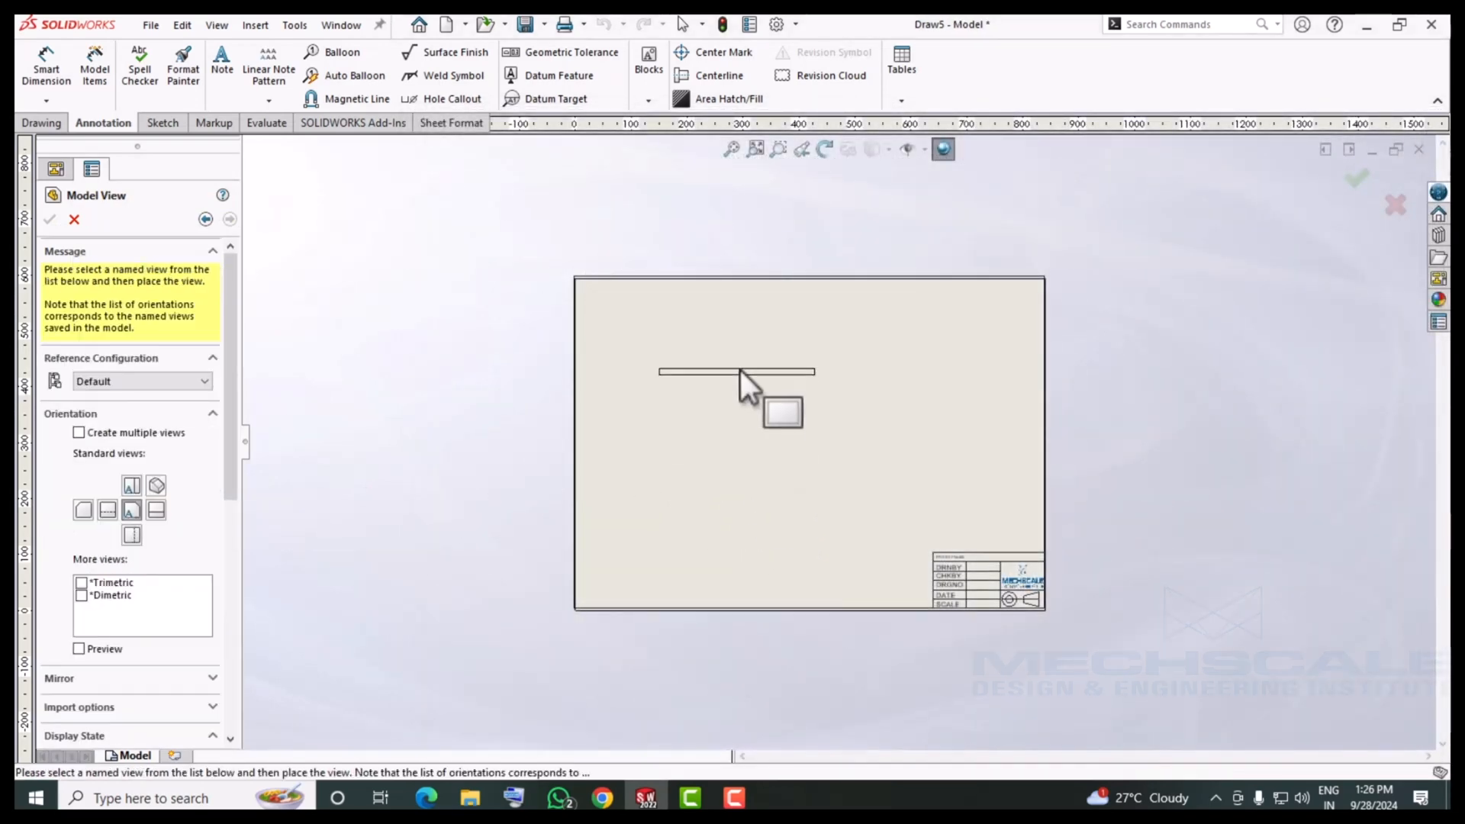
# Place the base part's front view on the sheet with a projected view directly below it.
pyautogui.click(740, 370)
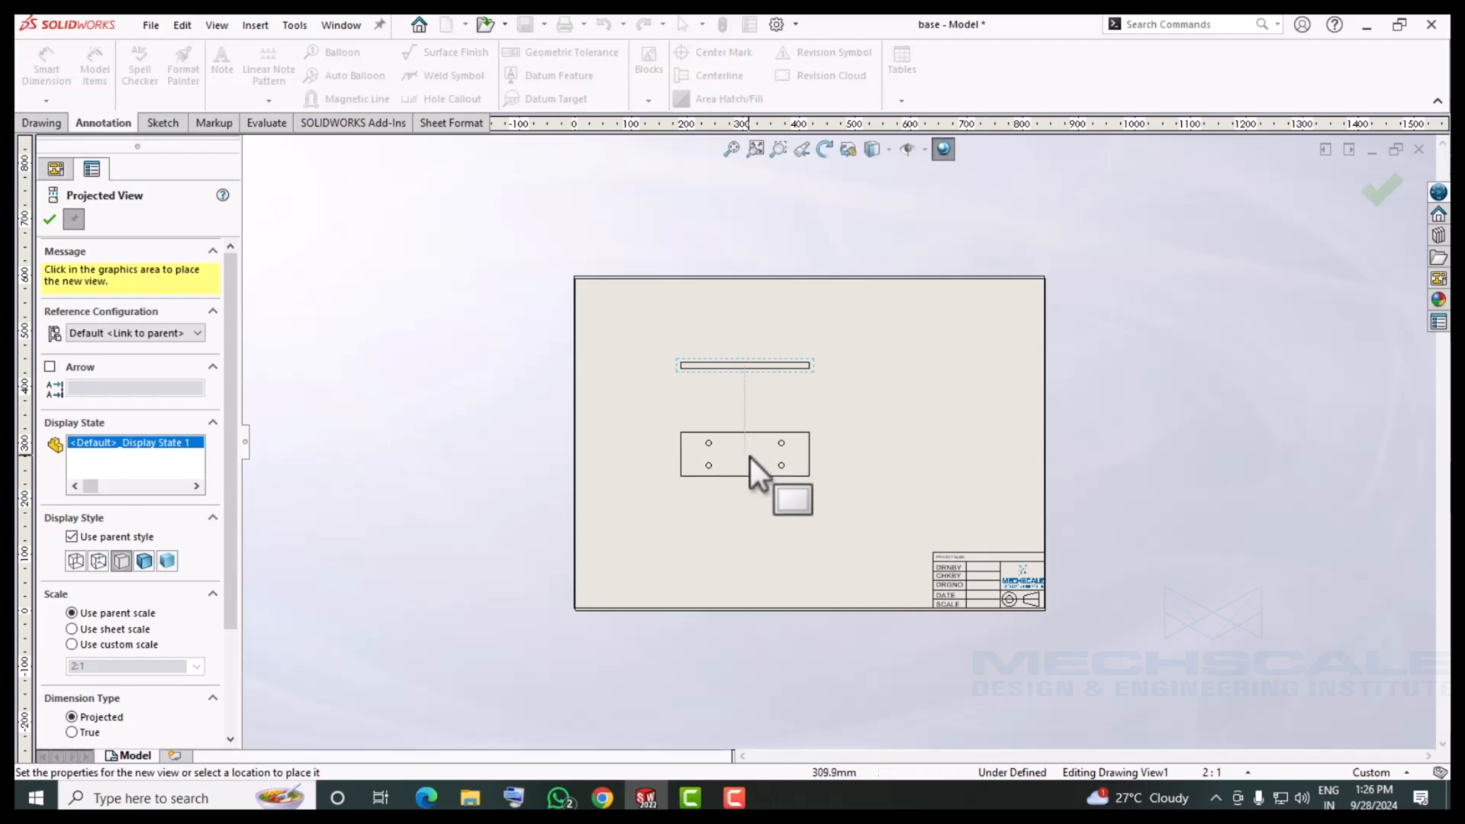
pyautogui.click(748, 447)
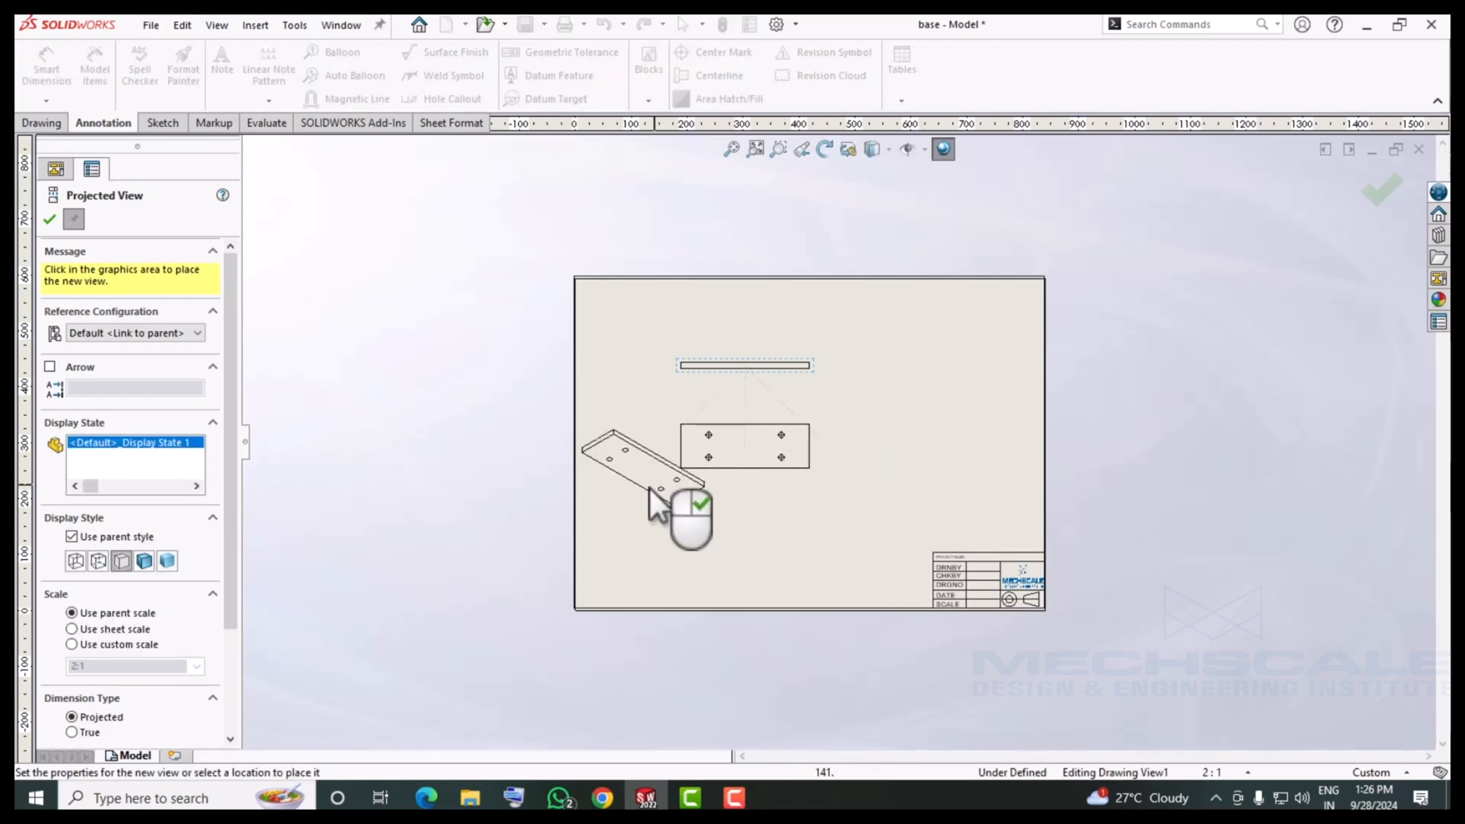
pyautogui.click(48, 220)
# Project an isometric view from the lower plate view and place it above and to the right of that view.
pyautogui.scroll(3, 856, 432)
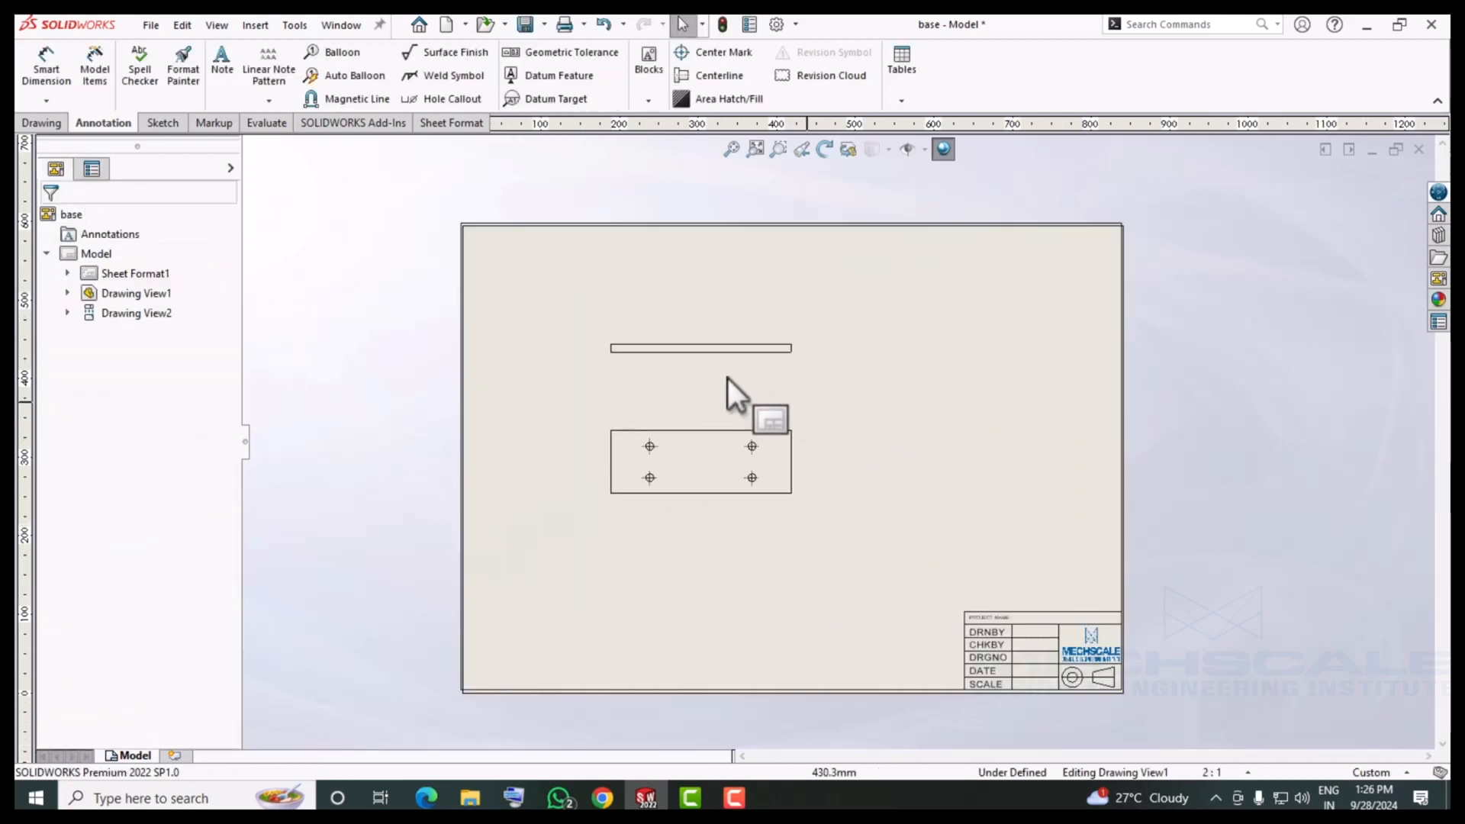
pyautogui.click(33, 124)
pyautogui.click(47, 80)
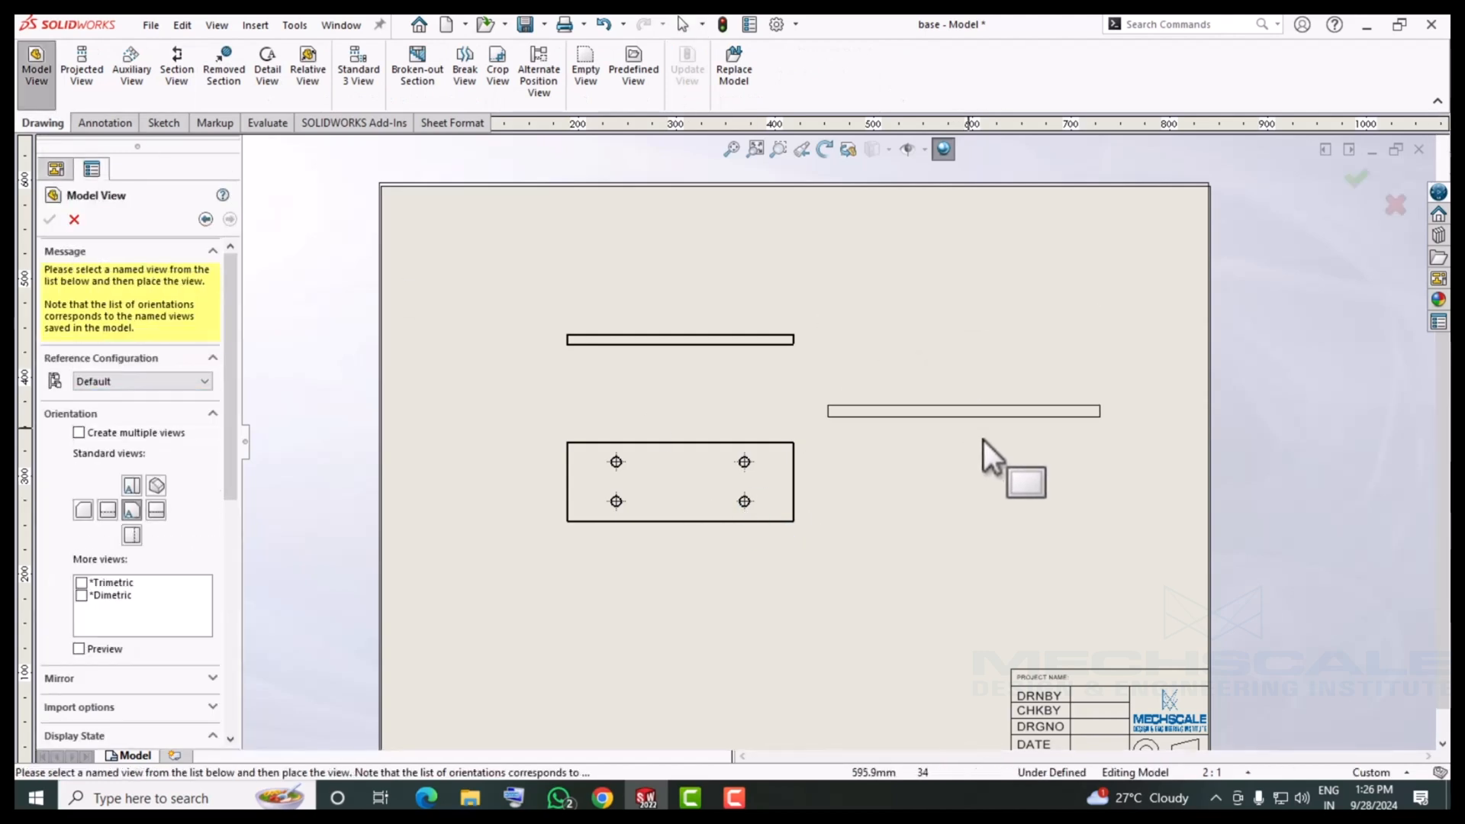
pyautogui.click(74, 219)
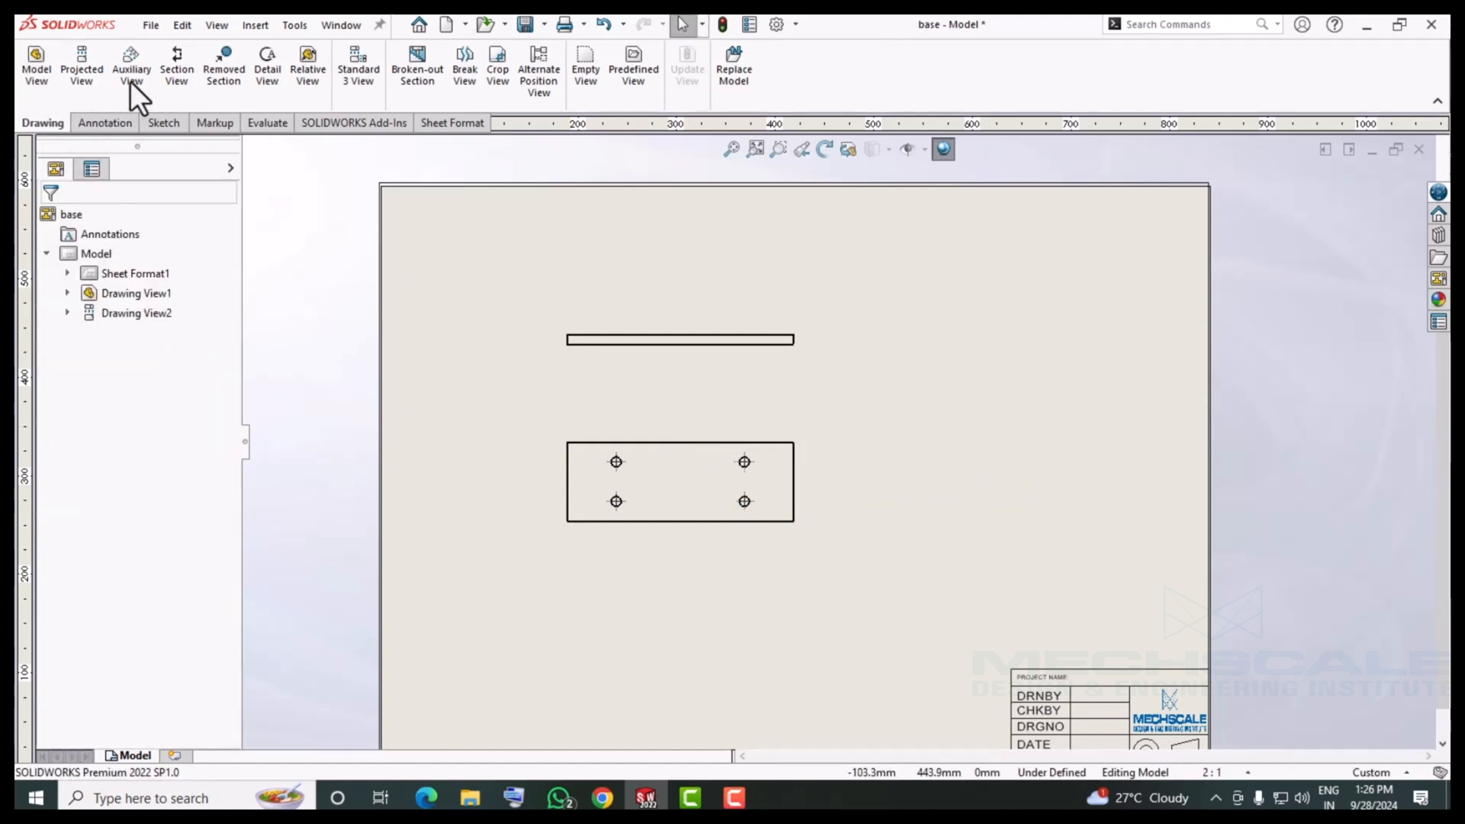
pyautogui.click(64, 84)
pyautogui.click(688, 497)
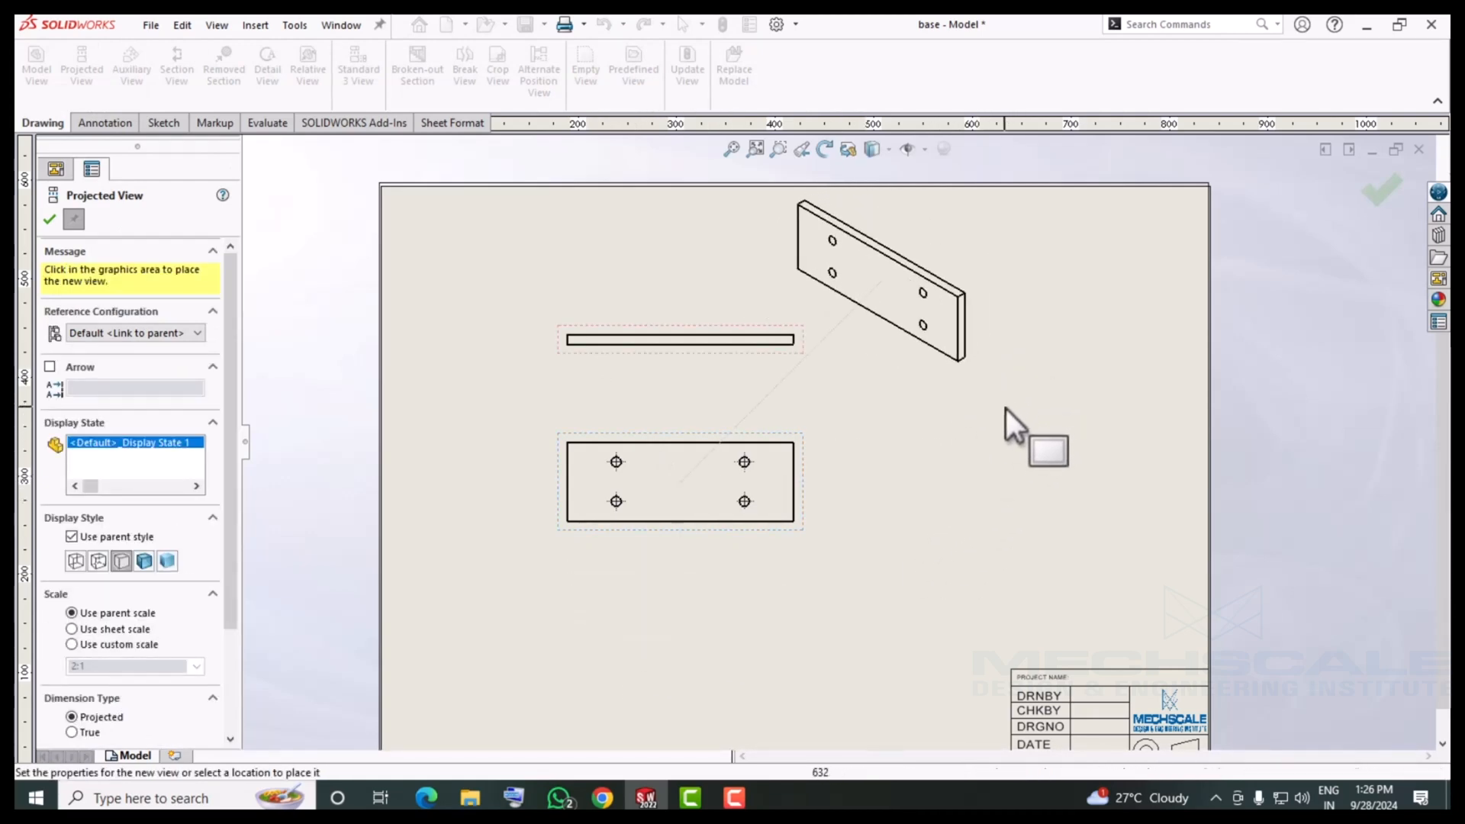
pyautogui.click(50, 220)
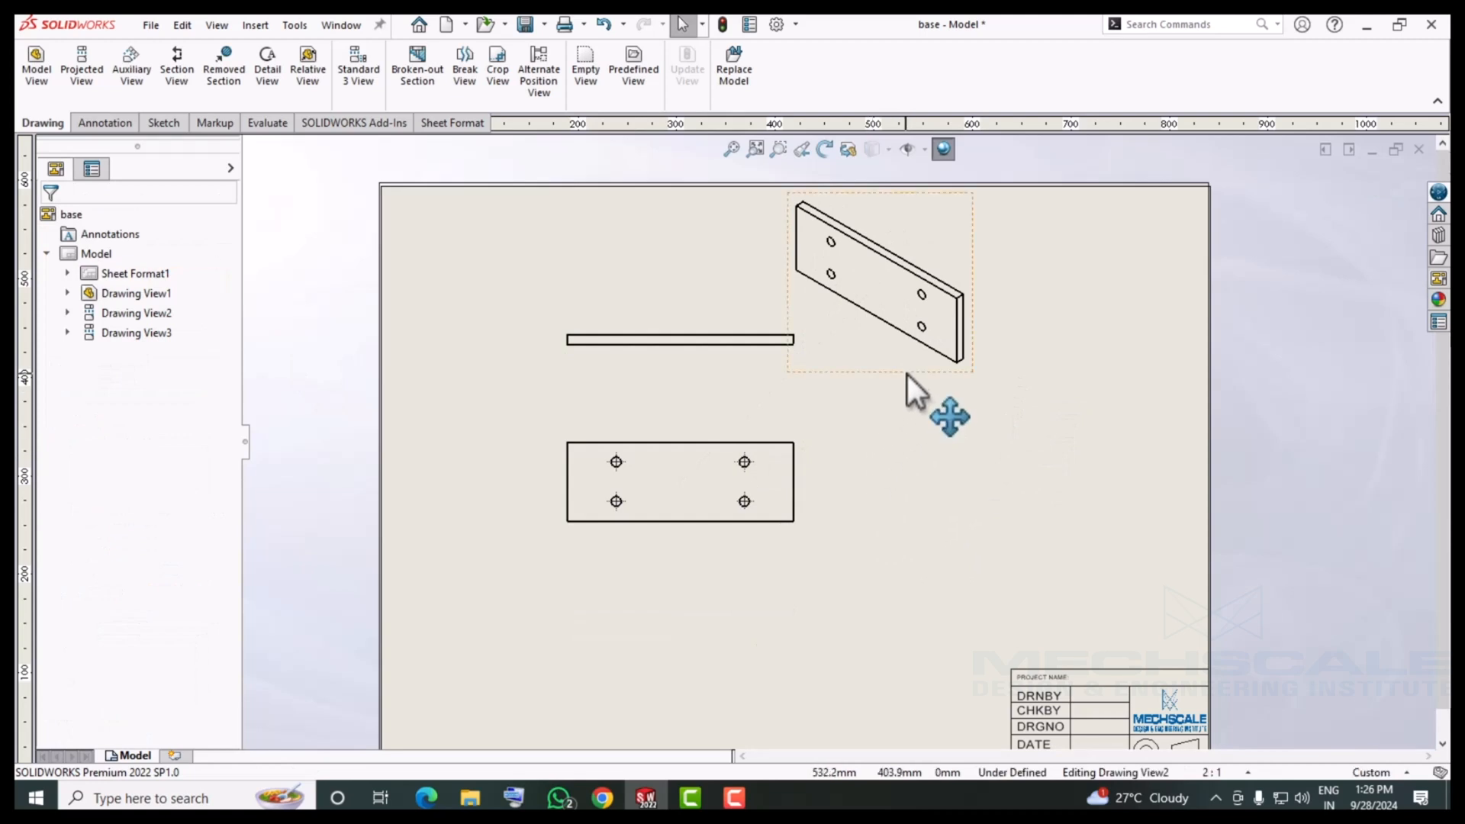
# Move the isometric view farther right and down, and set its display style to Shaded With Edges.
pyautogui.moveTo(1062, 447); pyautogui.dragTo(1080, 440)
pyautogui.moveTo(896, 369)
pyautogui.mouseDown()
pyautogui.moveTo(995, 394)
pyautogui.moveTo(1044, 428)
pyautogui.moveTo(1019, 409)
pyautogui.mouseUp()
pyautogui.click(146, 499)
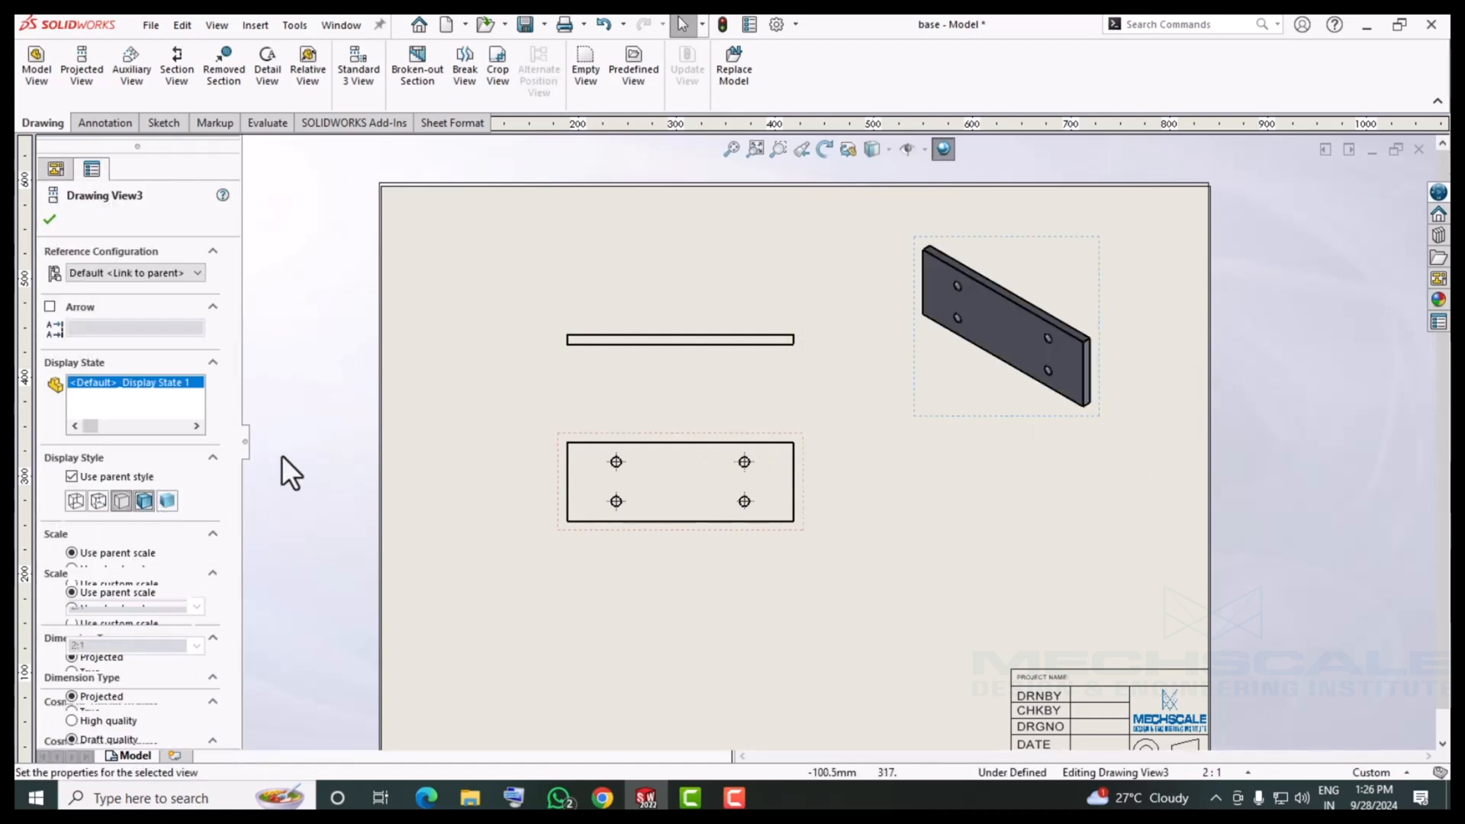
pyautogui.click(281, 458)
# Insert the selected plate feature's model dimensions into all views with Model Items.
pyautogui.scroll(-2, 792, 470)
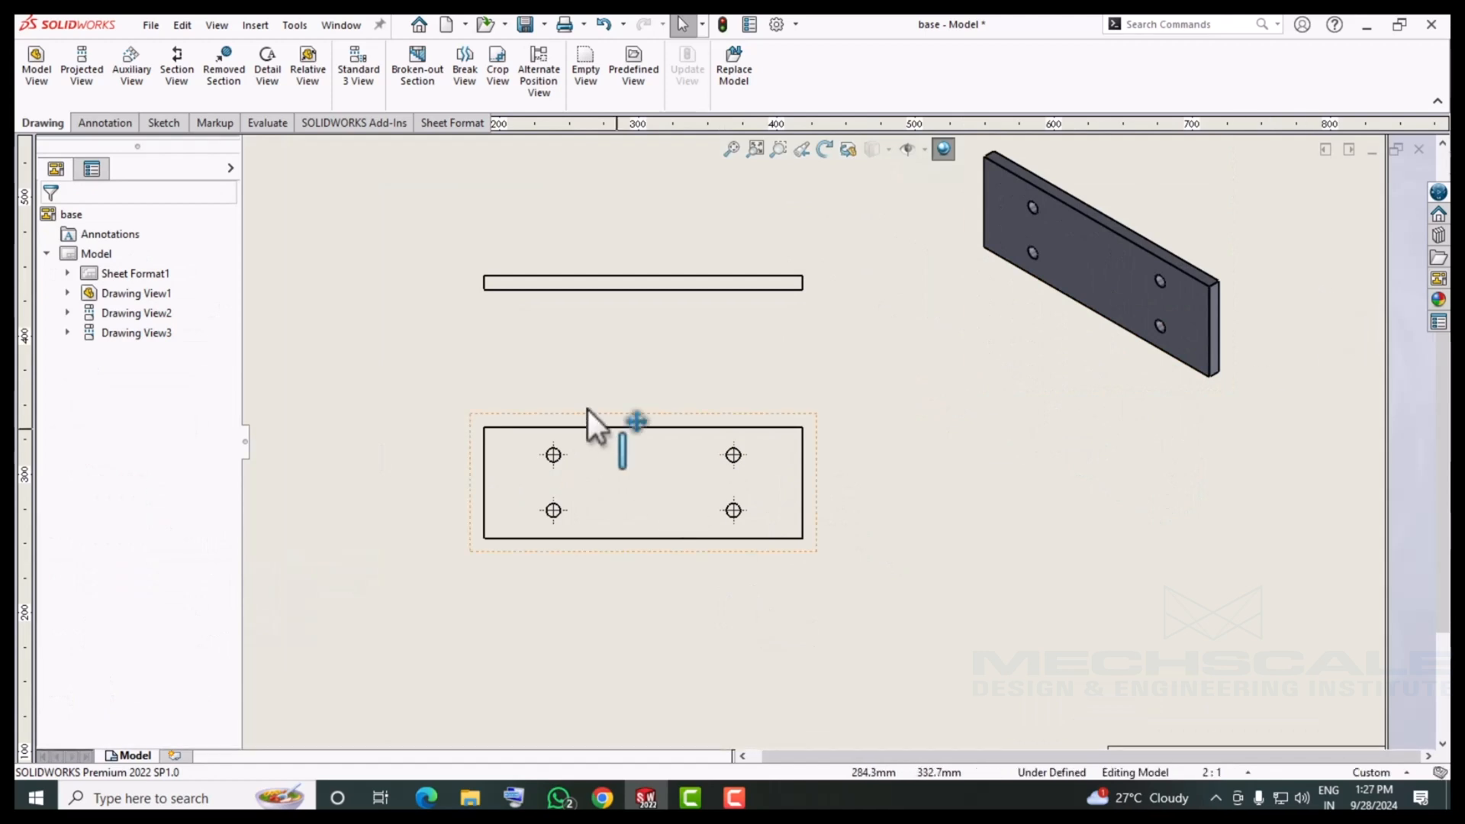
pyautogui.click(84, 122)
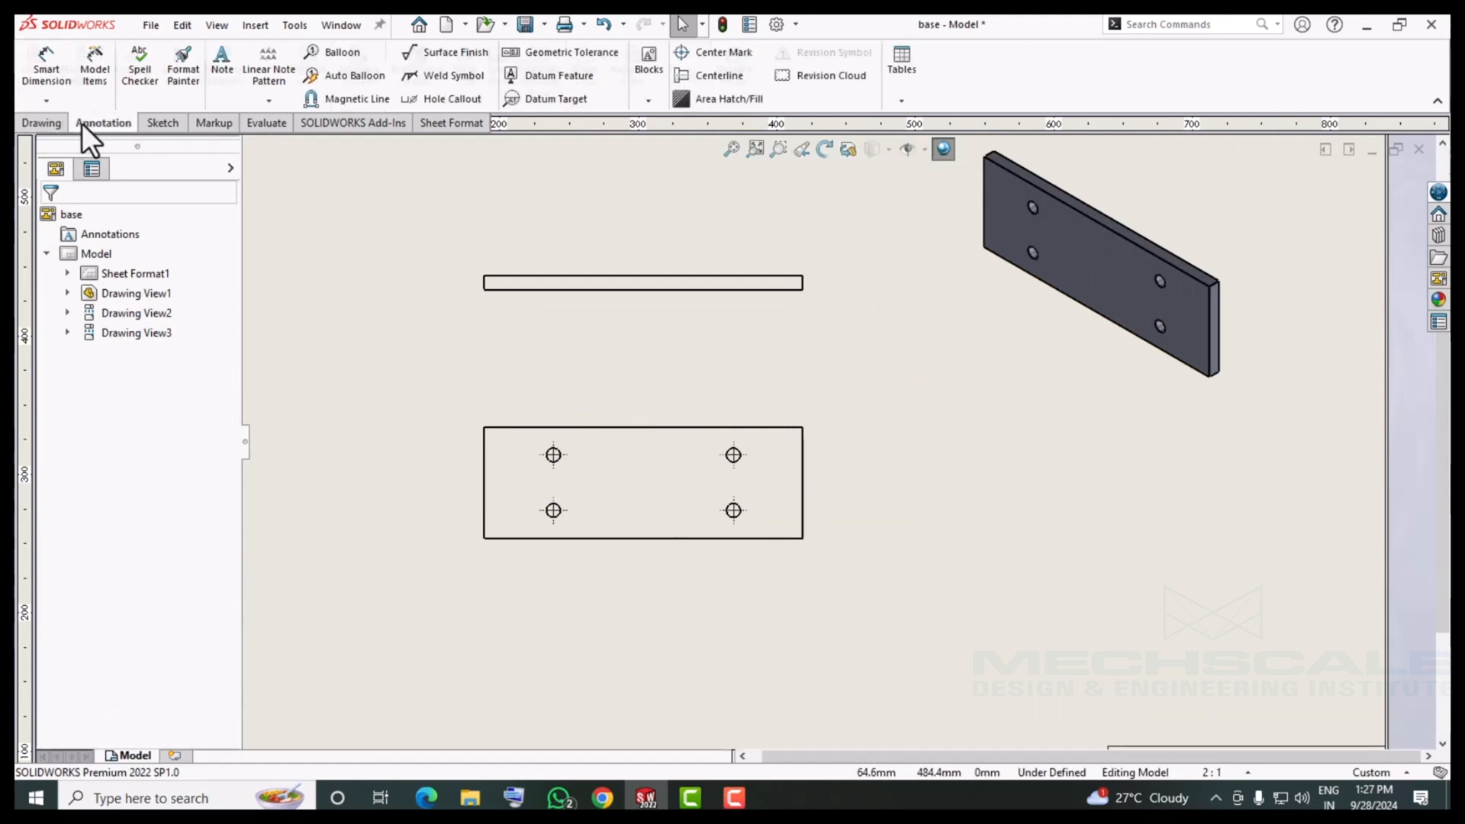
pyautogui.click(91, 68)
pyautogui.click(482, 469)
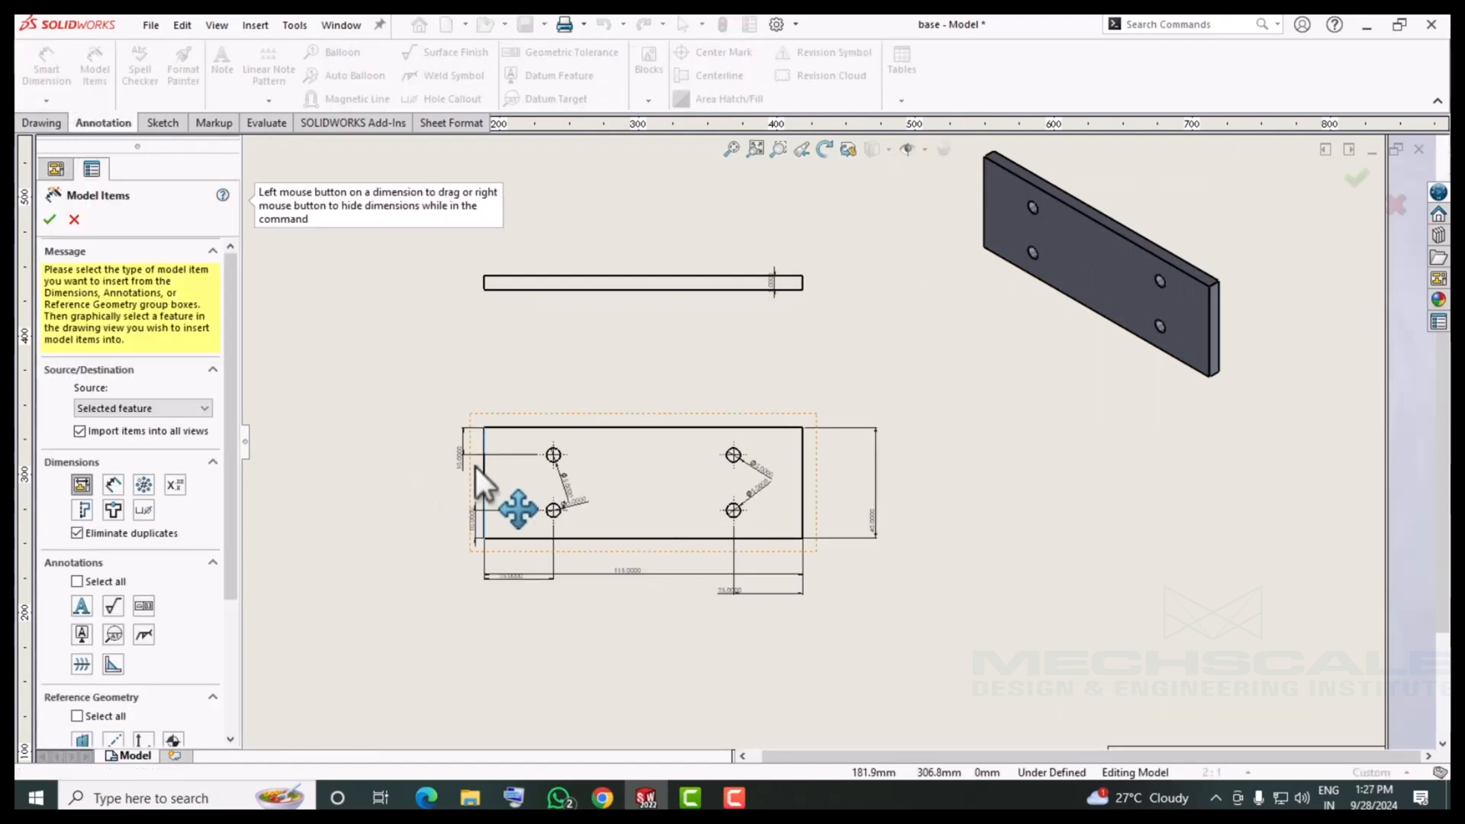
pyautogui.click(47, 221)
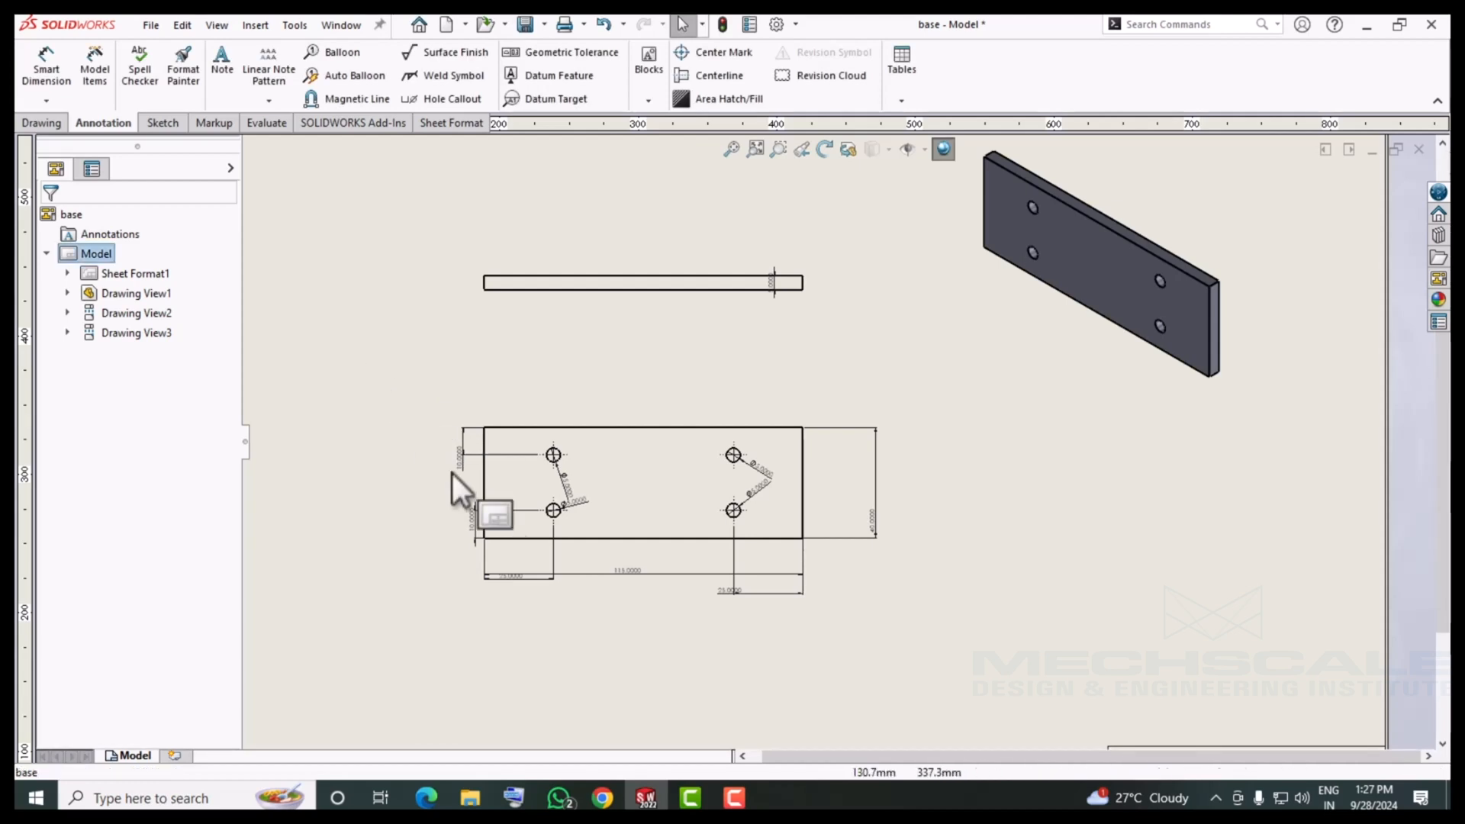
# Reposition the hole diameter dimensions outside the plate outline and shift the two 10 mm dimensions farther from the plate's left edge.
pyautogui.scroll(-2, 577, 513)
pyautogui.moveTo(628, 475); pyautogui.dragTo(620, 634)
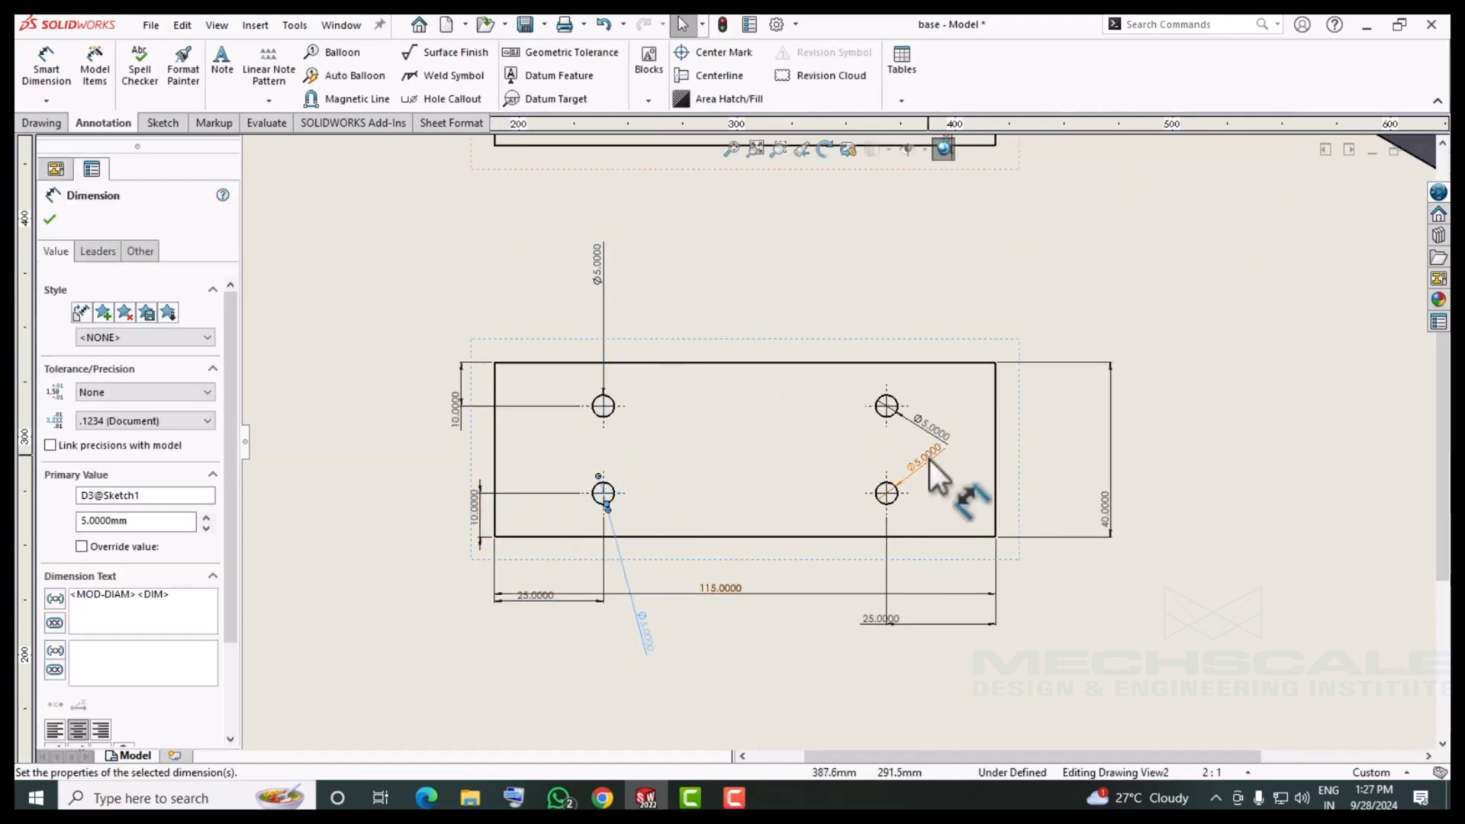
pyautogui.moveTo(929, 459); pyautogui.dragTo(1059, 584)
pyautogui.moveTo(924, 432); pyautogui.dragTo(937, 312)
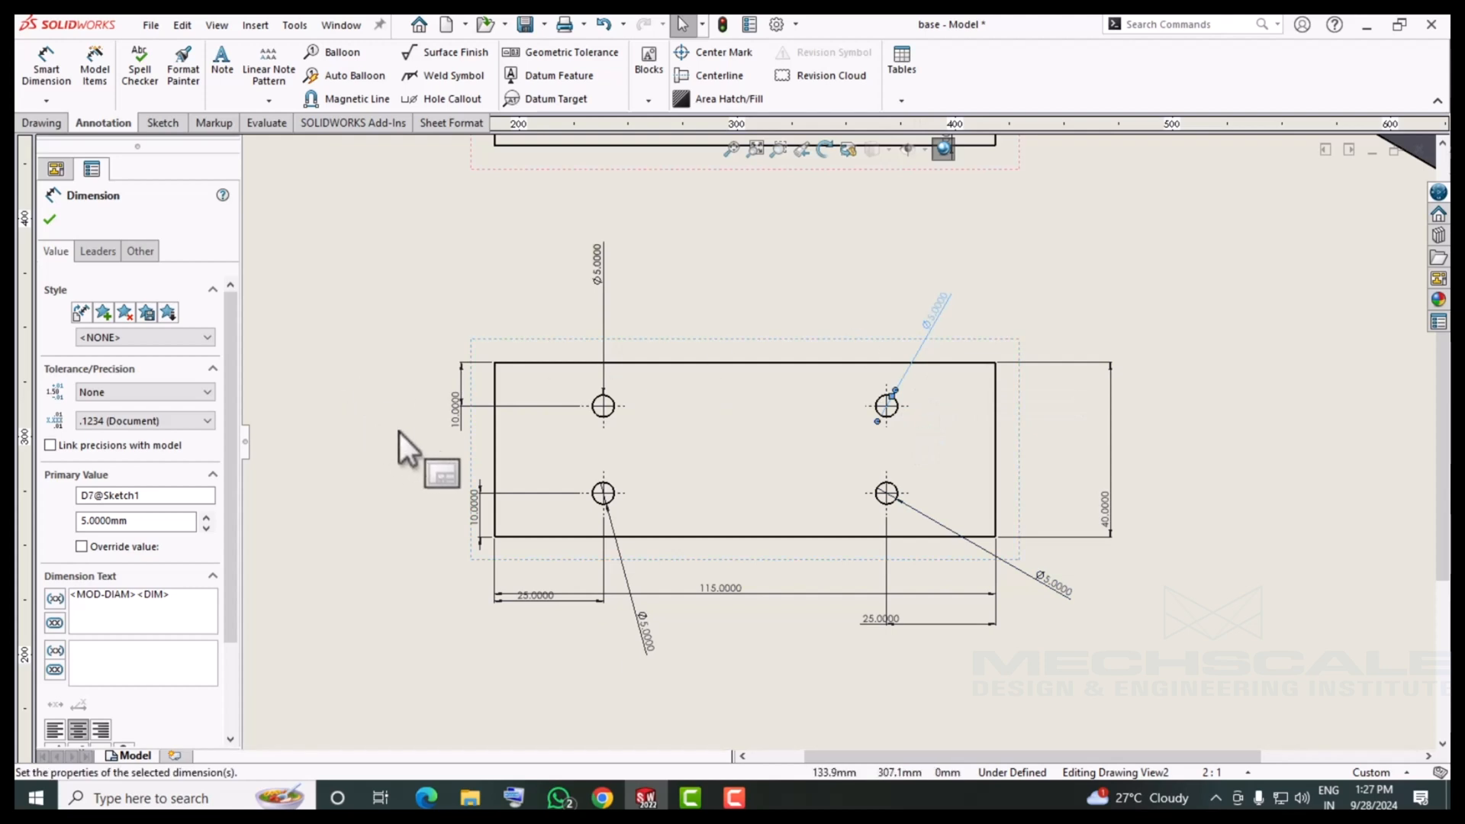
pyautogui.moveTo(457, 412); pyautogui.dragTo(436, 418)
pyautogui.moveTo(474, 513); pyautogui.dragTo(419, 526)
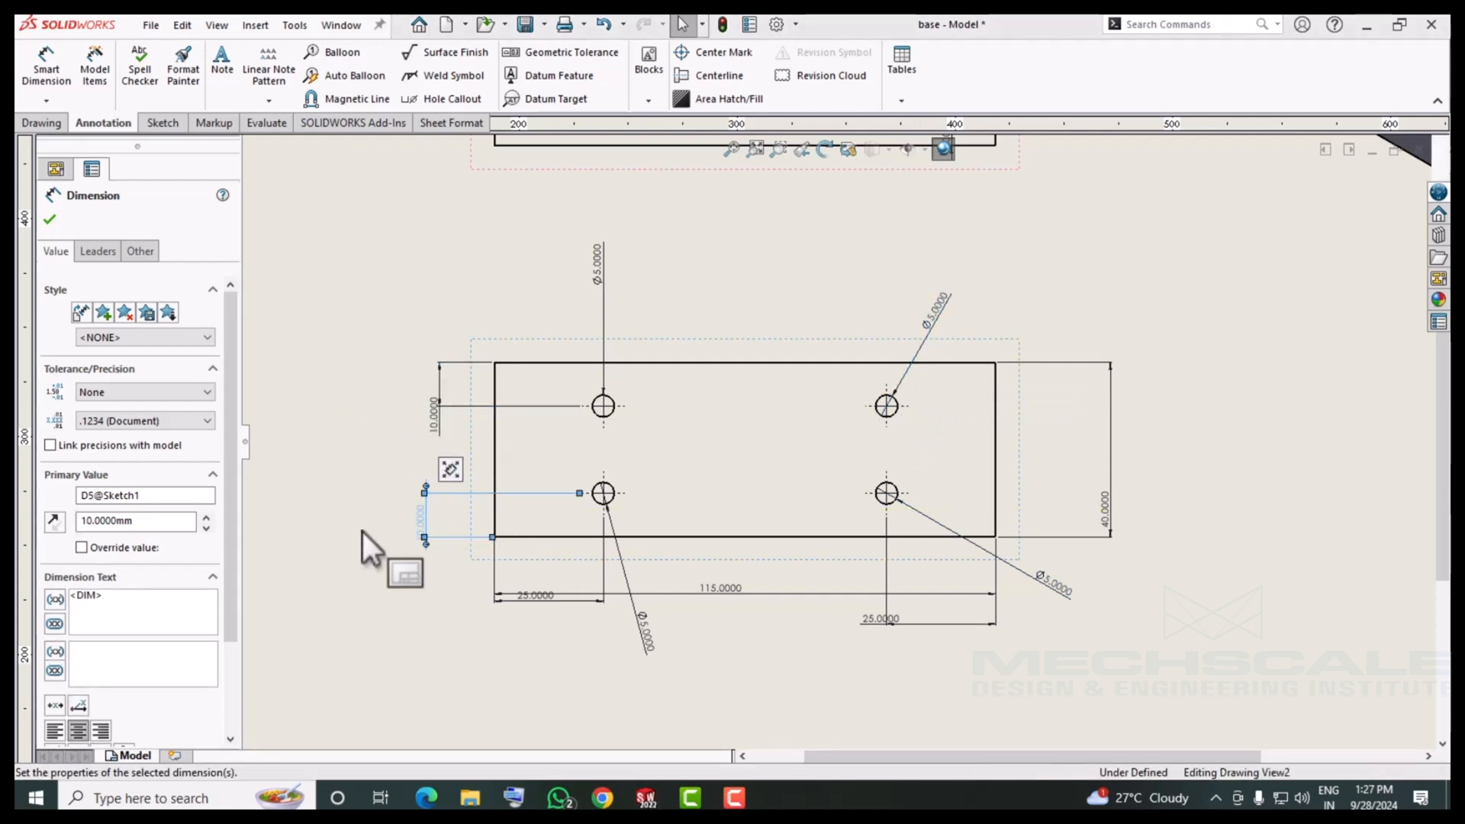
pyautogui.click(363, 531)
pyautogui.scroll(7, 363, 531)
pyautogui.scroll(-6, 1059, 569)
pyautogui.scroll(6, 884, 536)
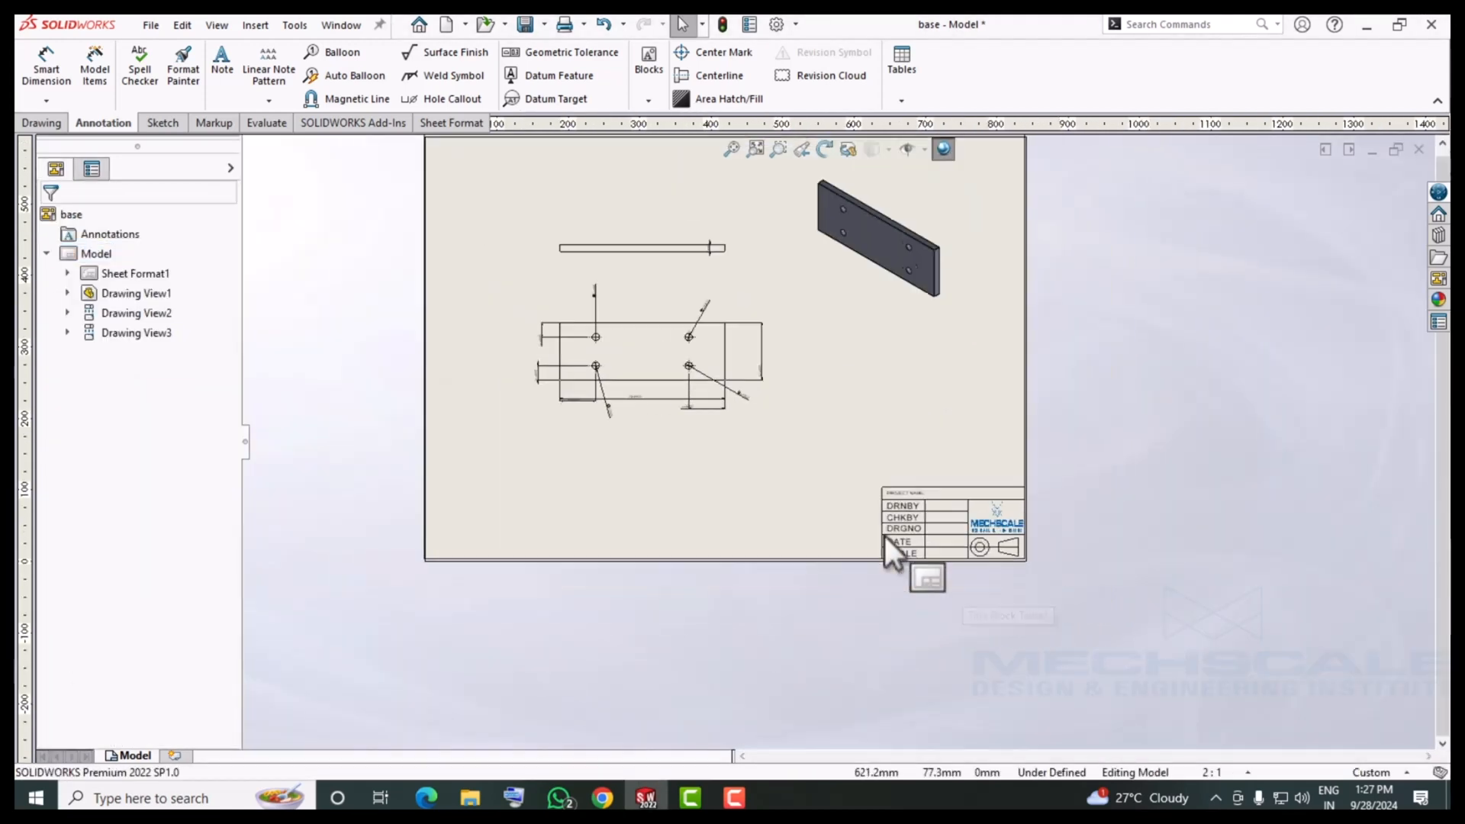
pyautogui.scroll(-4, 871, 461)
pyautogui.scroll(-3, 915, 500)
pyautogui.scroll(4, 793, 553)
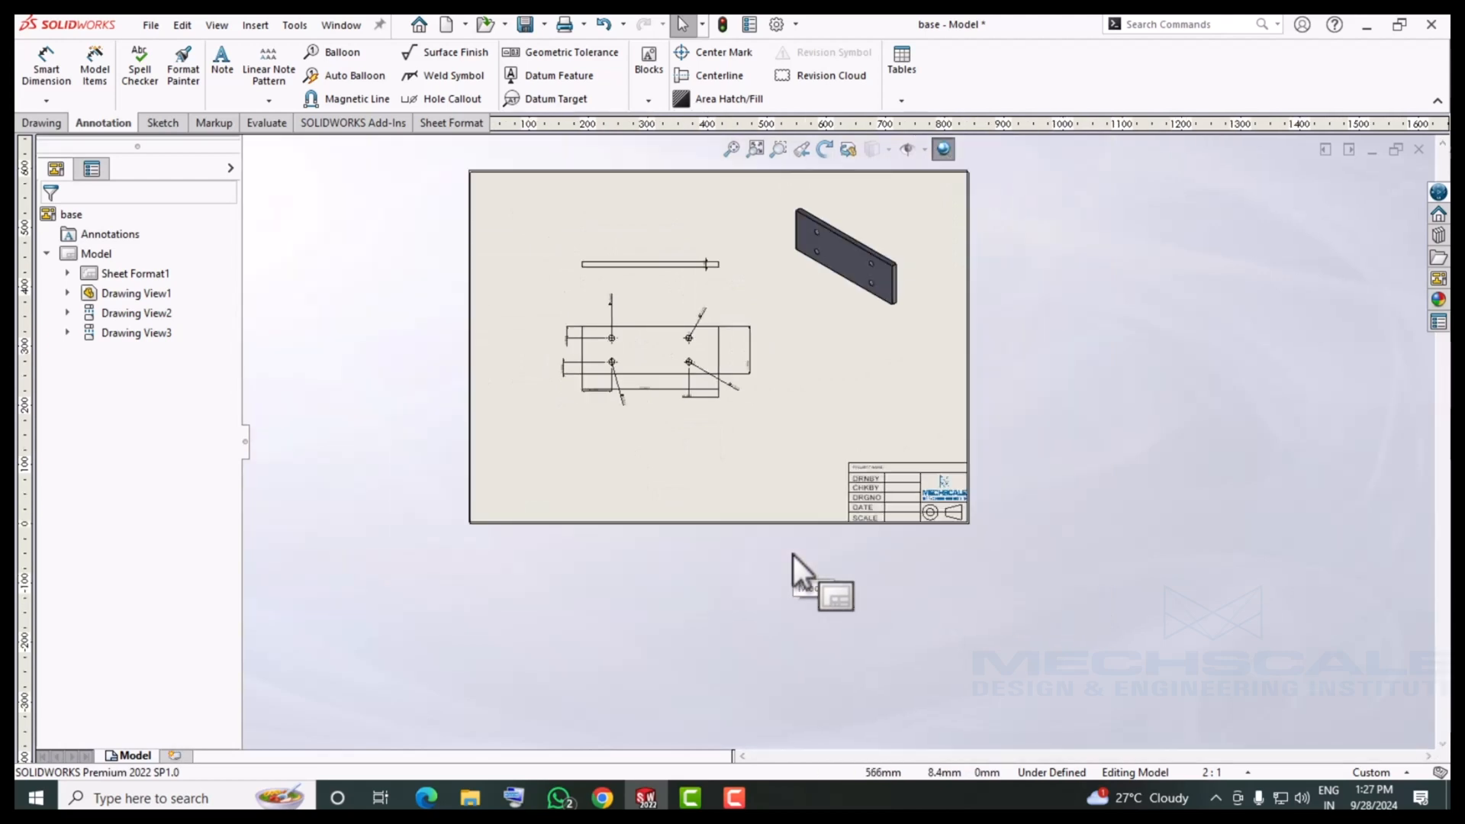
# Add the note "Base" without a leader beside PROJECT NAME in the title block.
pyautogui.scroll(-6, 883, 461)
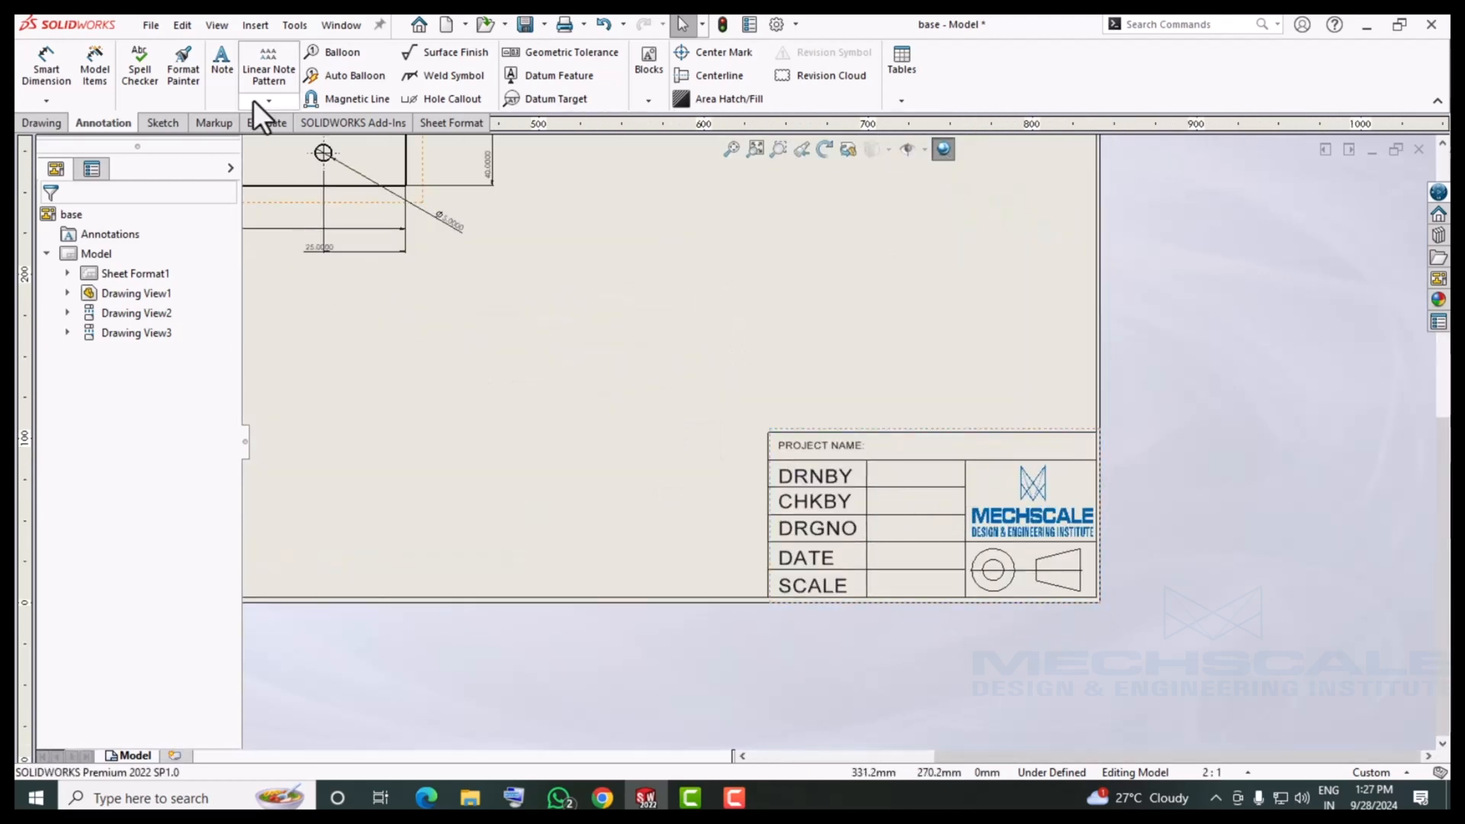
pyautogui.click(221, 65)
pyautogui.scroll(-4, 903, 463)
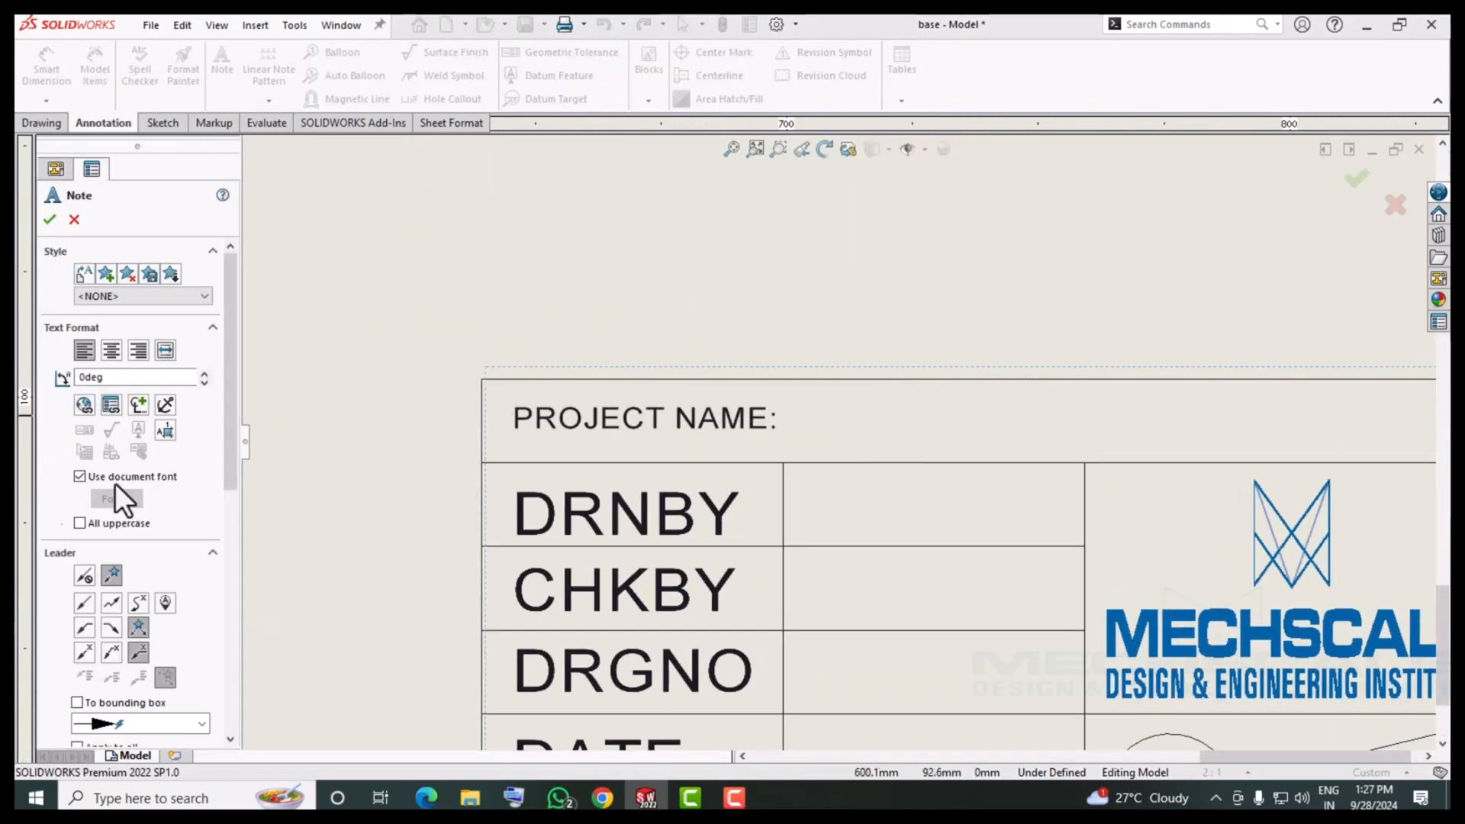
pyautogui.click(83, 576)
pyautogui.click(839, 409)
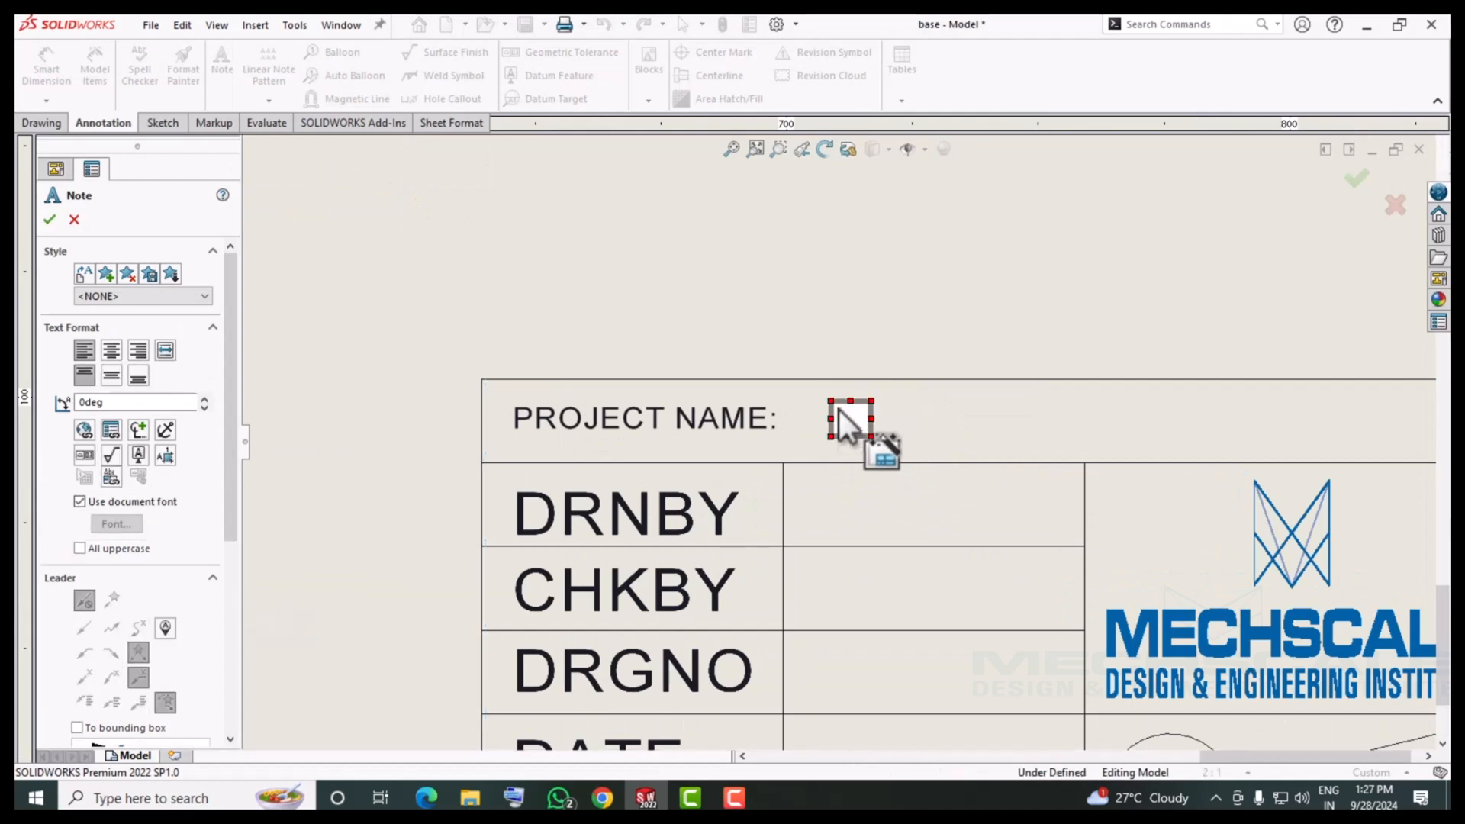
pyautogui.write('Base')
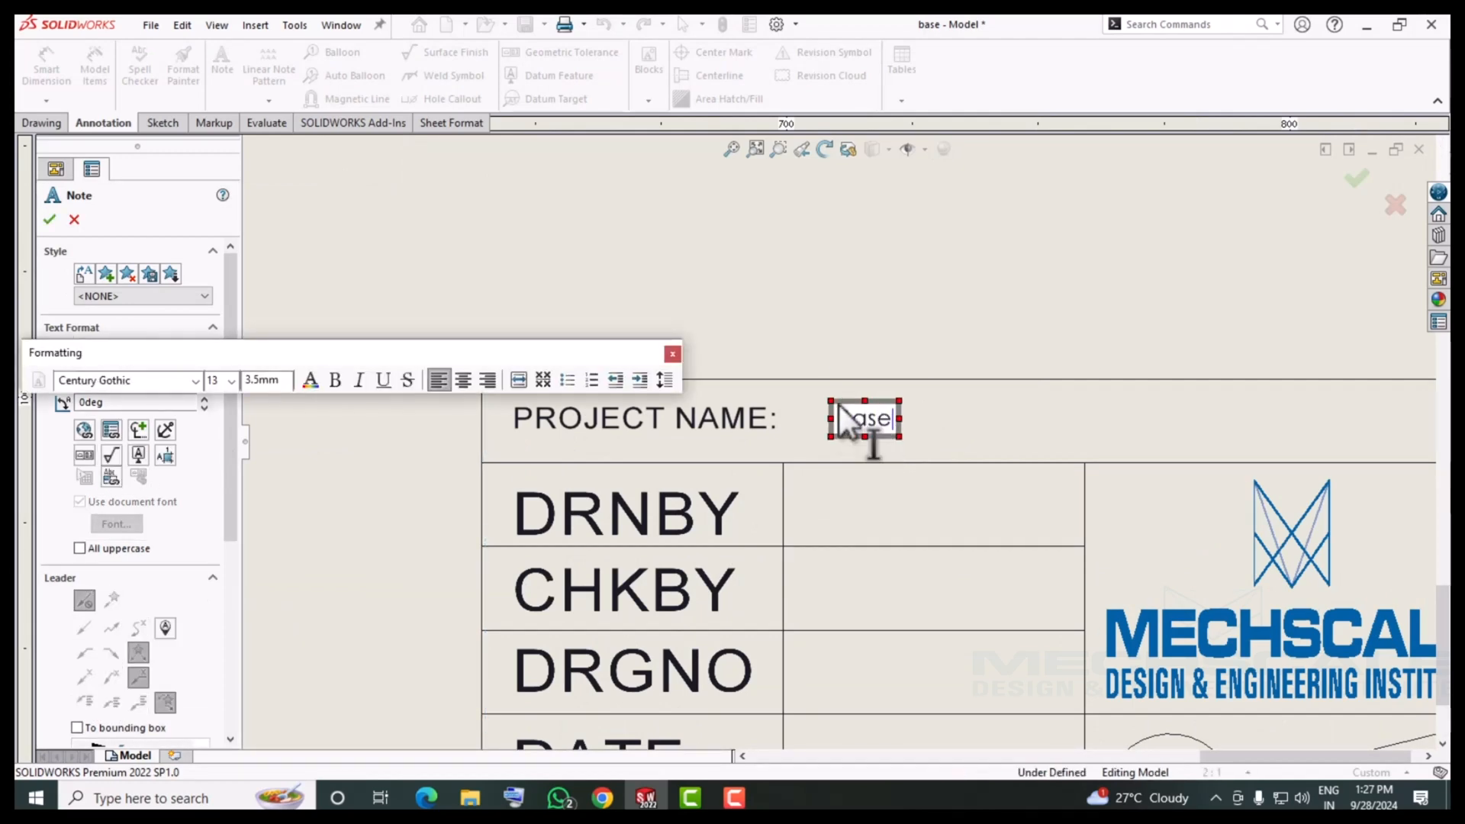
pyautogui.click(830, 303)
pyautogui.scroll(4, 757, 477)
pyautogui.scroll(4, 731, 558)
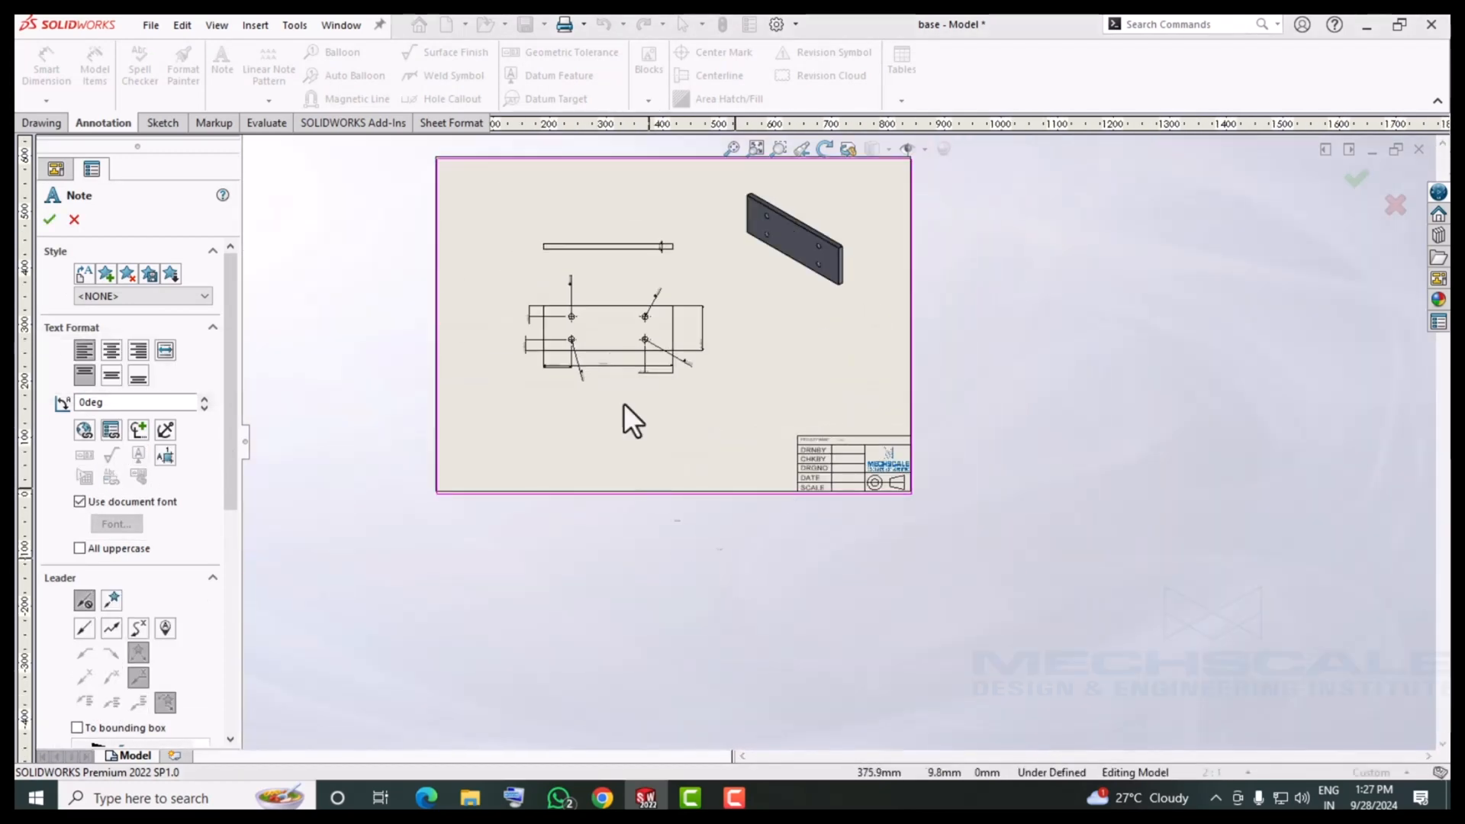
pyautogui.press('Escape')
# Add a leaderless note "Base" with 25 mm text height below the plate's plan view, and save the drawing.
pyautogui.scroll(-1, 602, 358)
pyautogui.scroll(-1, 674, 267)
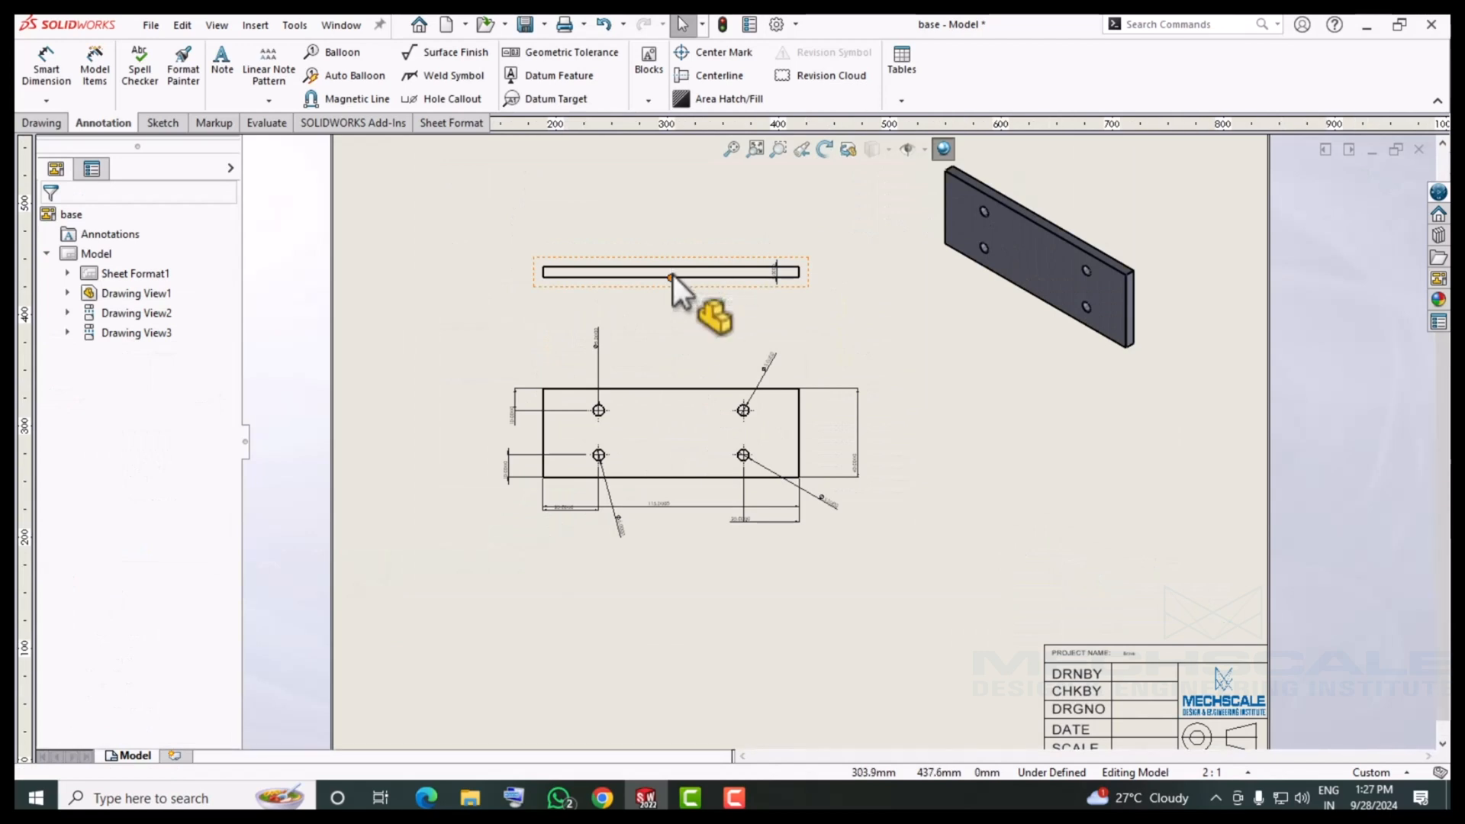
pyautogui.scroll(1, 672, 275)
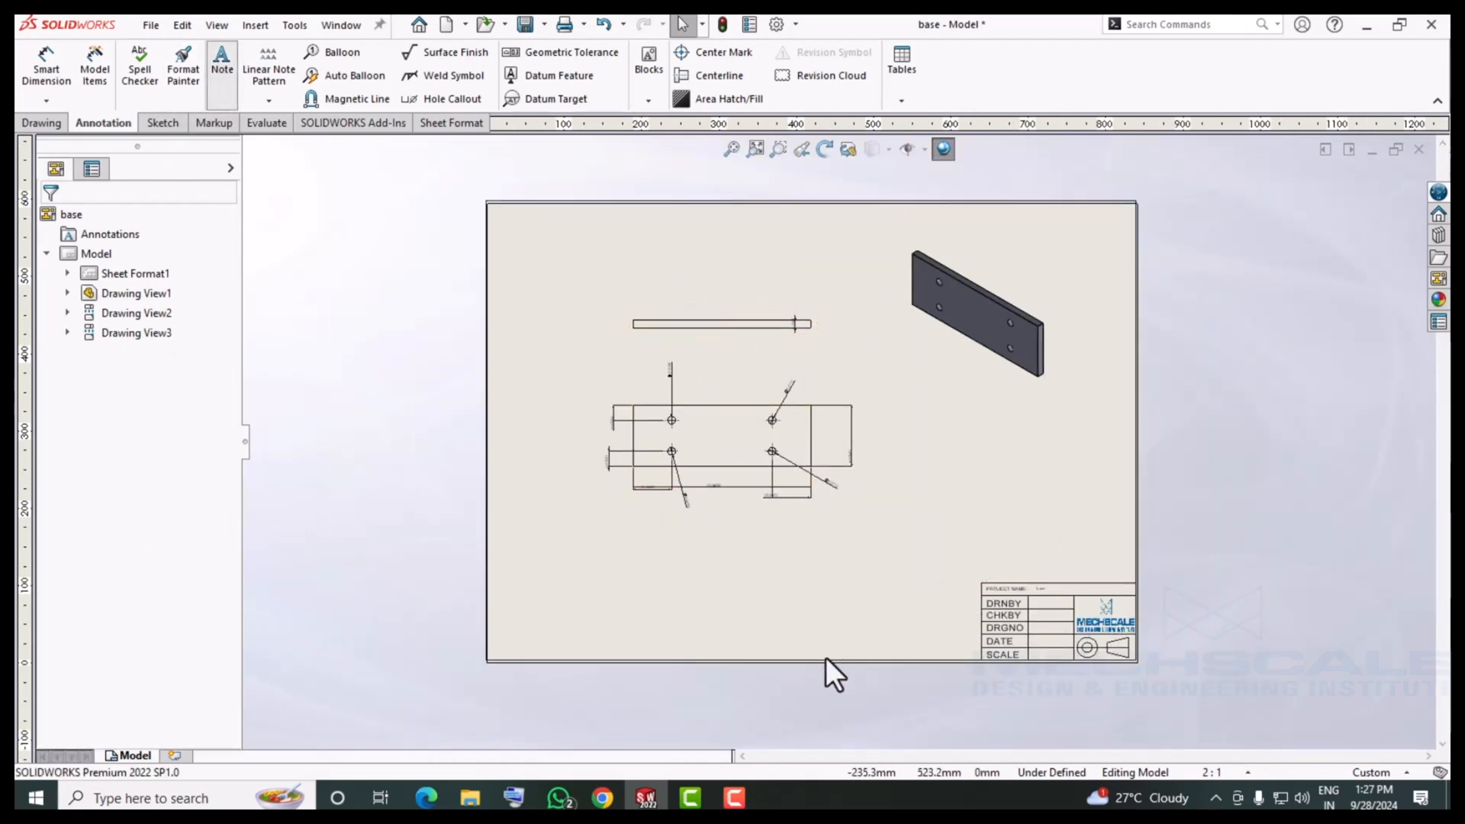
pyautogui.click(222, 65)
pyautogui.moveTo(236, 423); pyautogui.dragTo(232, 490)
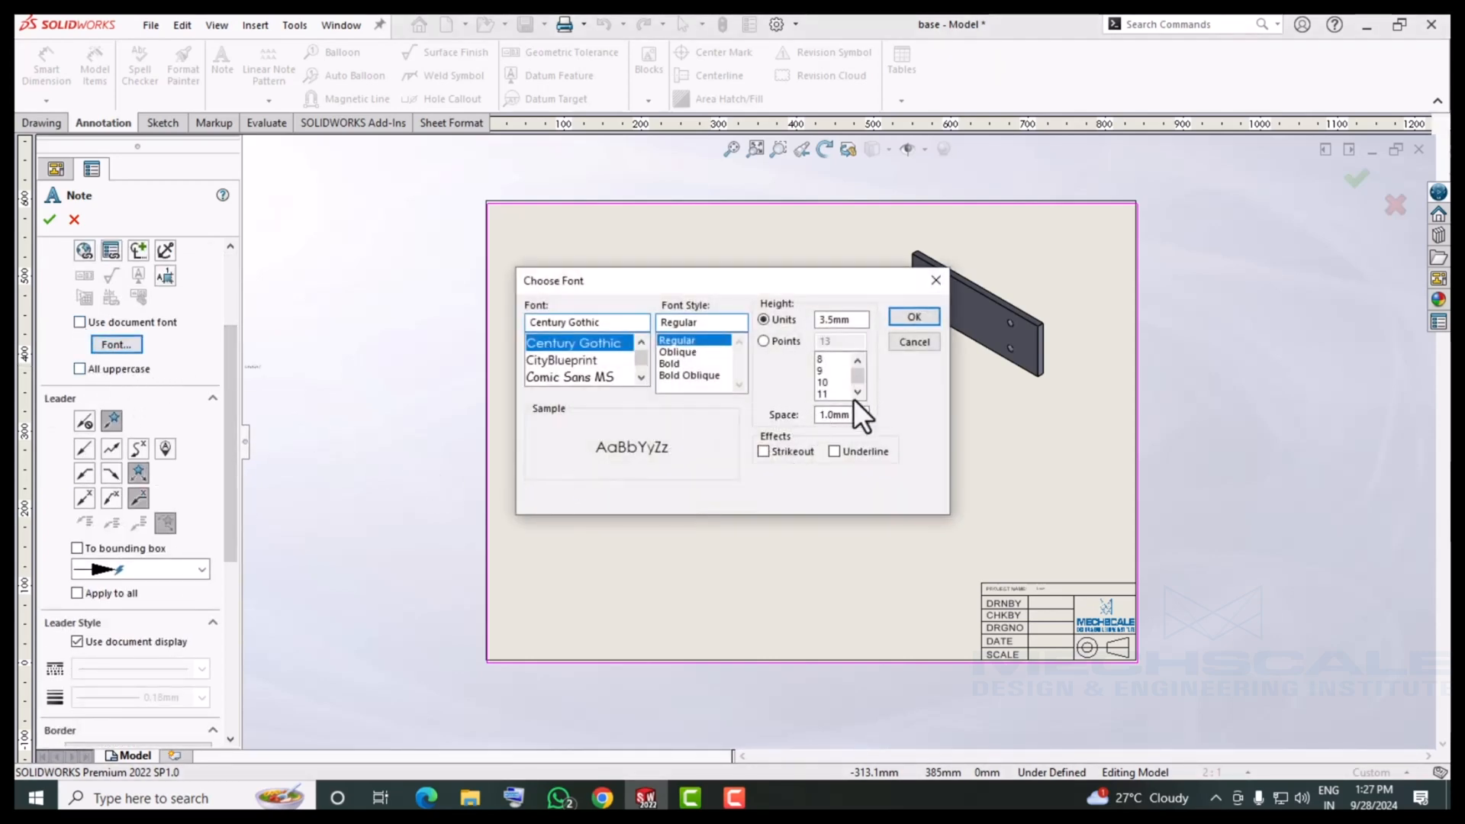
pyautogui.click(857, 319)
pyautogui.click(919, 319)
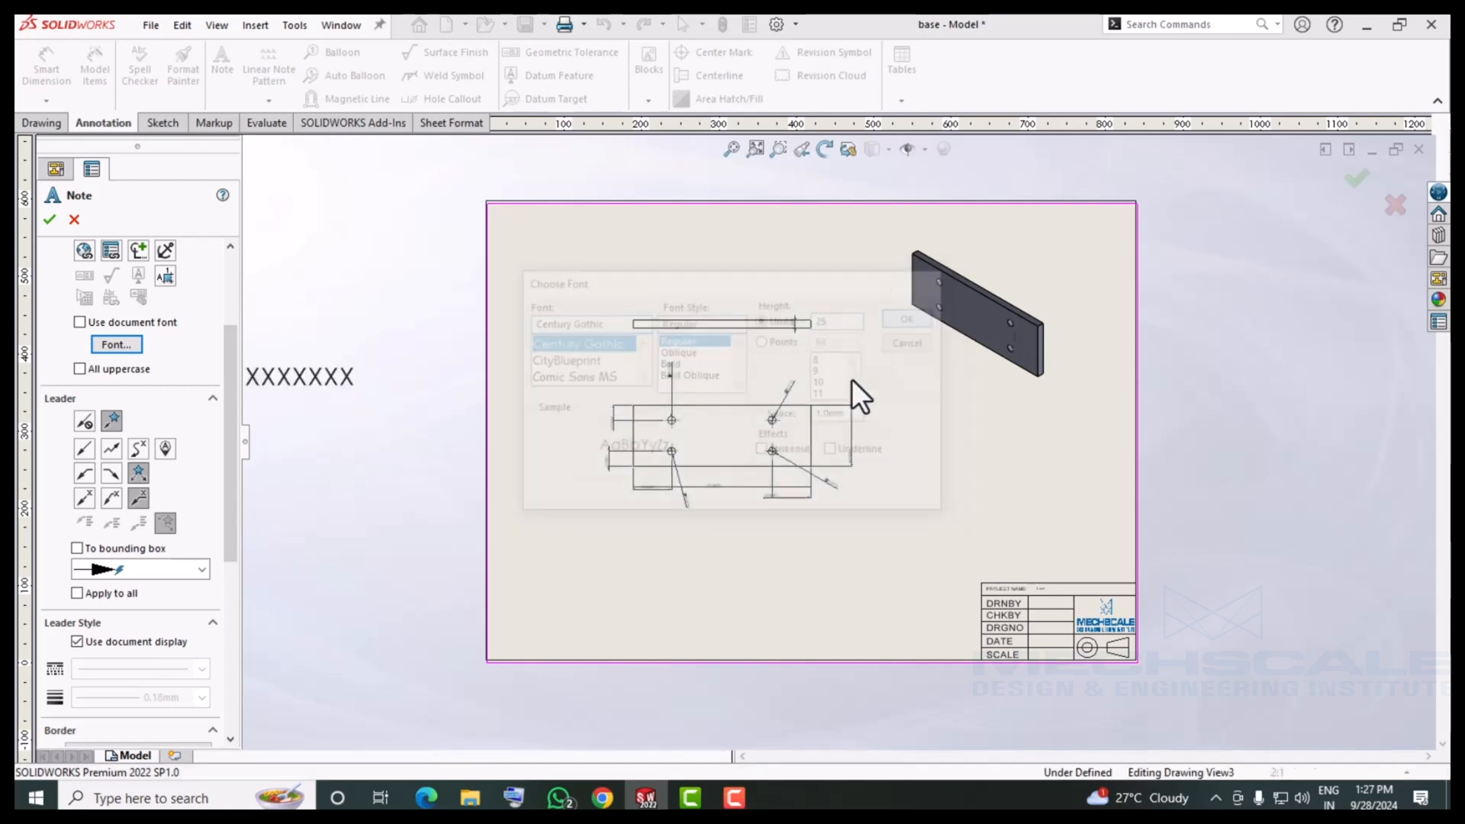
pyautogui.click(89, 421)
pyautogui.click(670, 551)
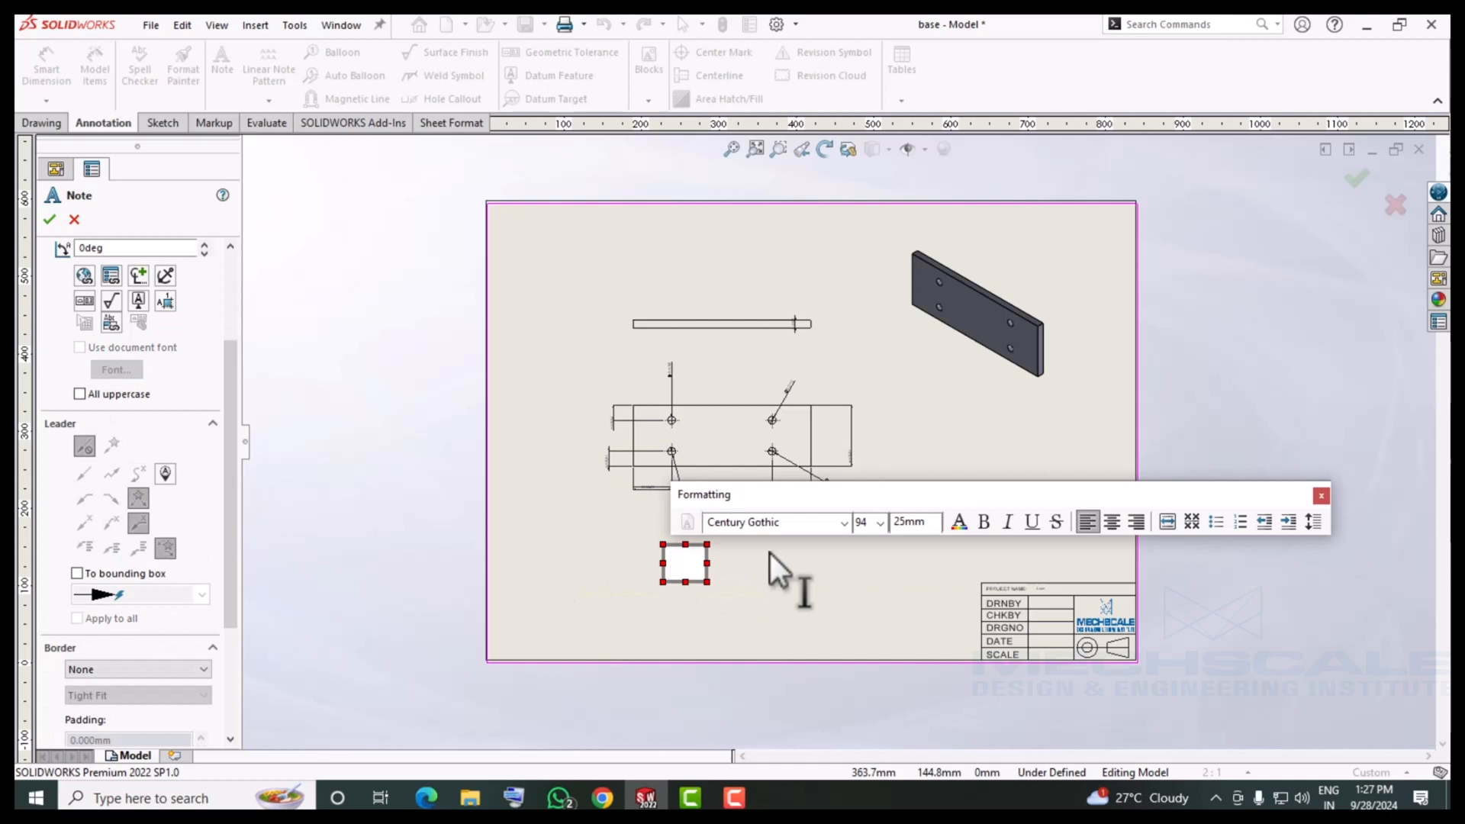
pyautogui.write('Base')
pyautogui.click(399, 425)
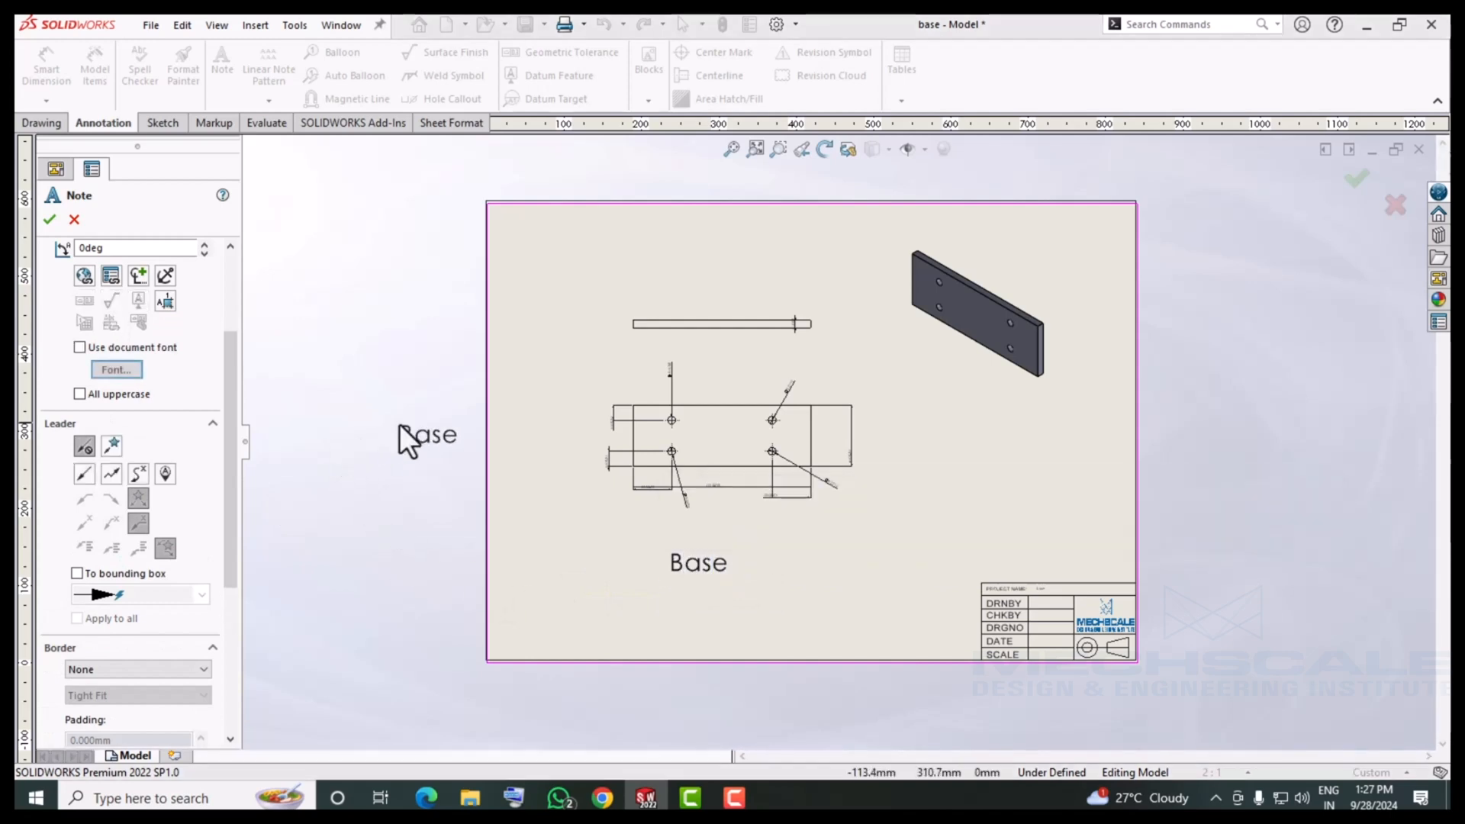
pyautogui.click(50, 219)
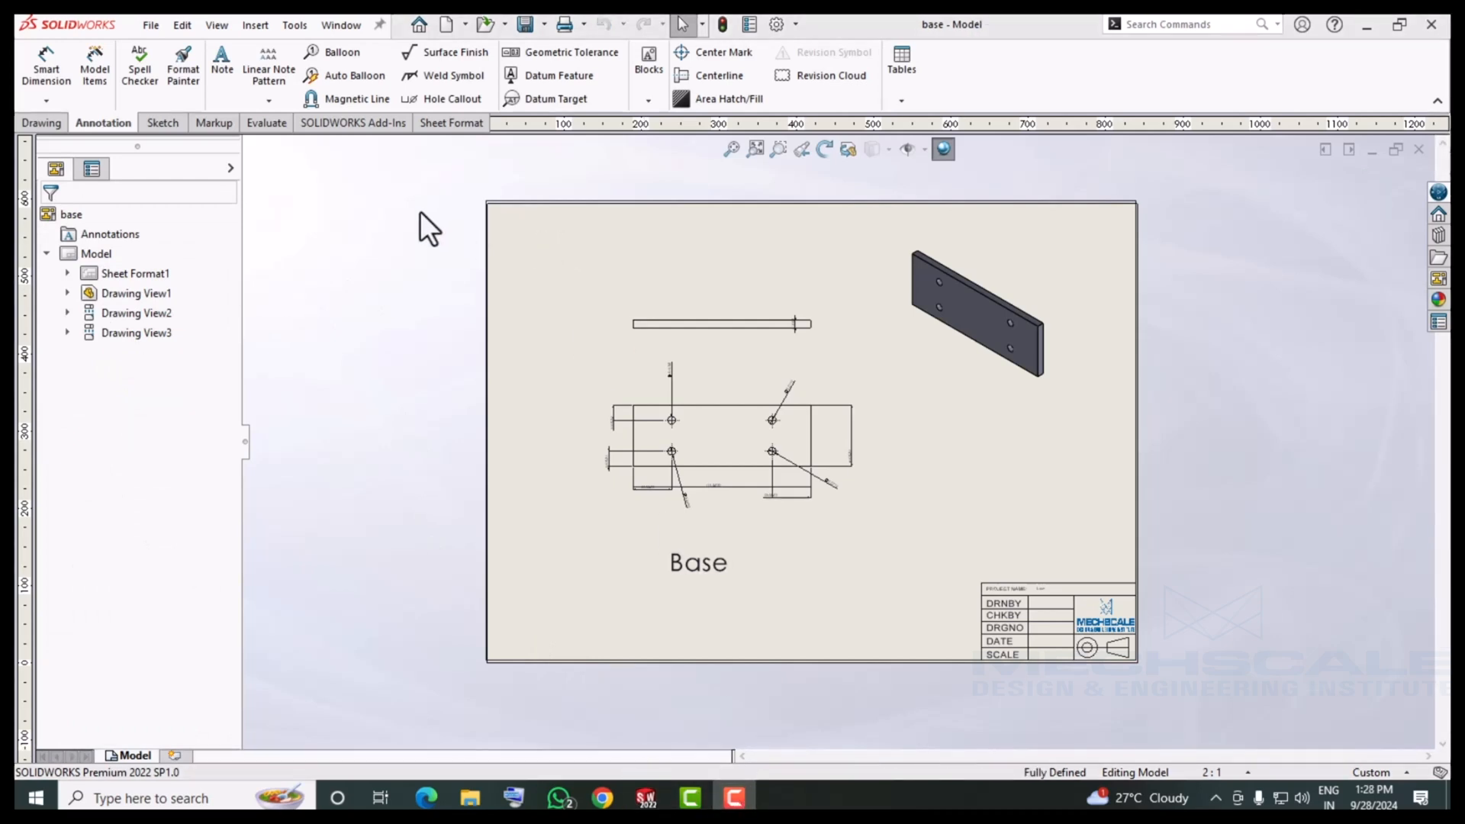
pyautogui.click(522, 24)
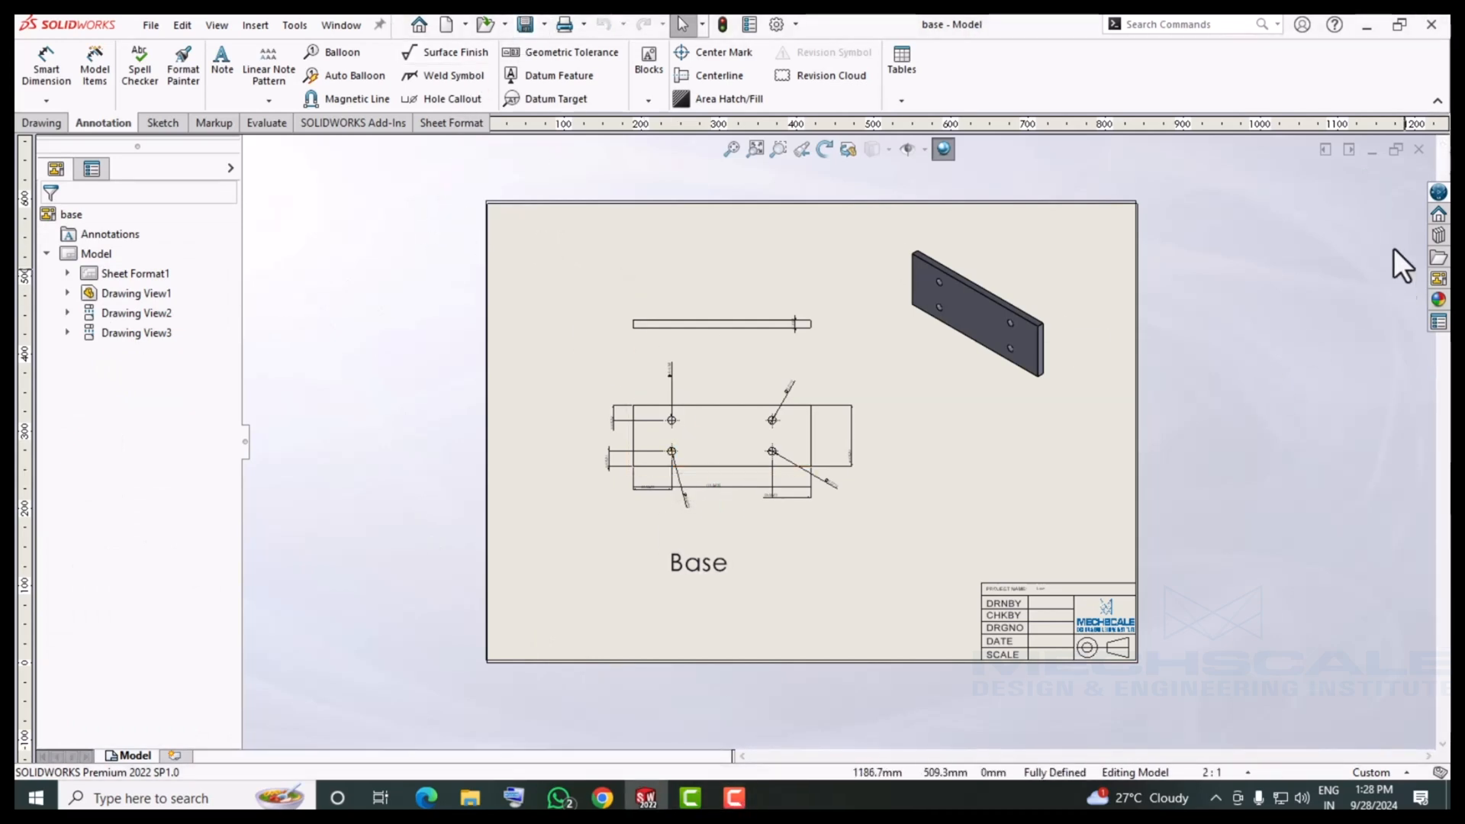
# Add a second sheet to the drawing.
pyautogui.click(180, 754)
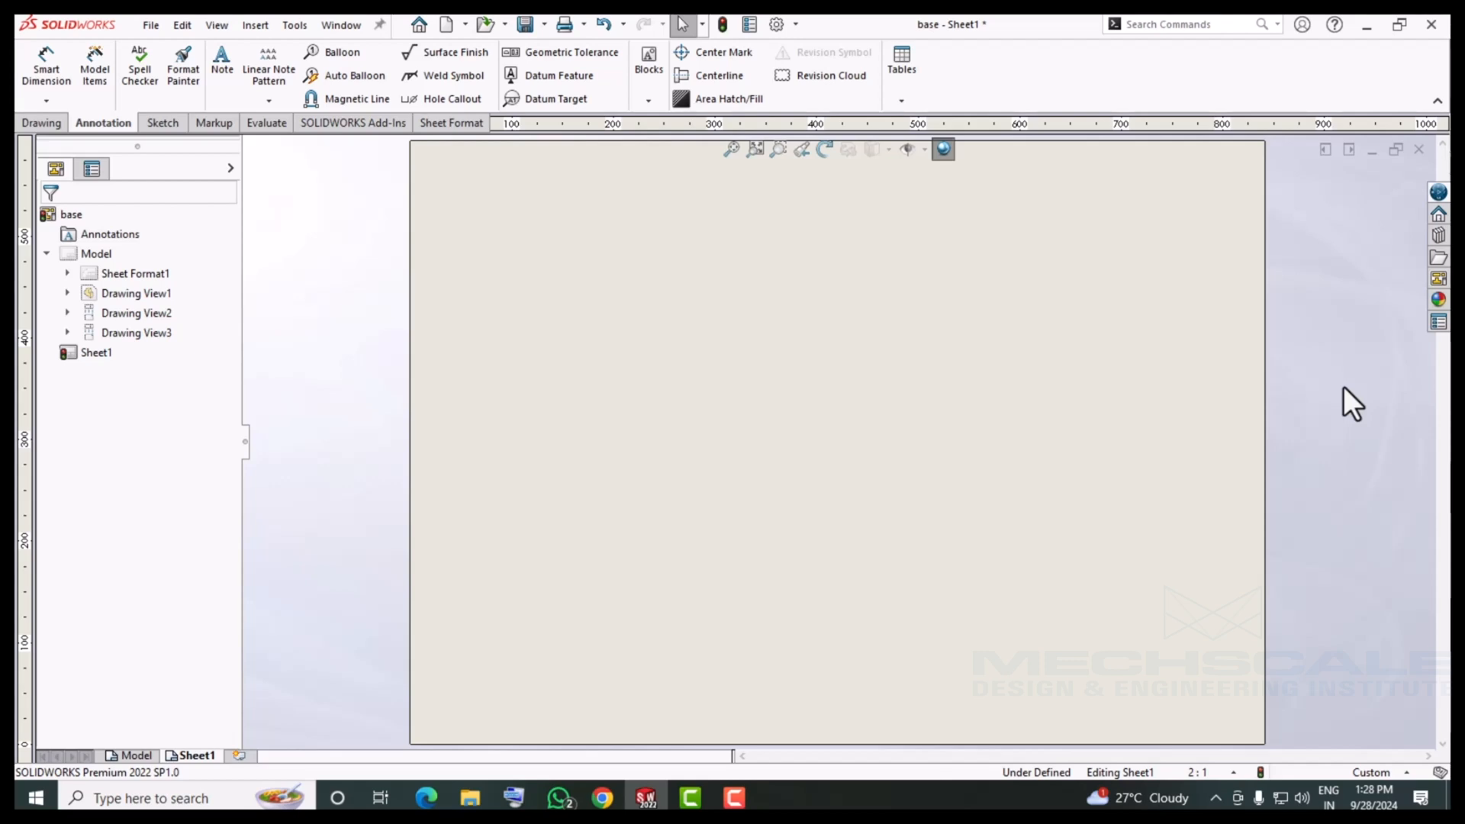
pyautogui.click(48, 121)
pyautogui.click(41, 86)
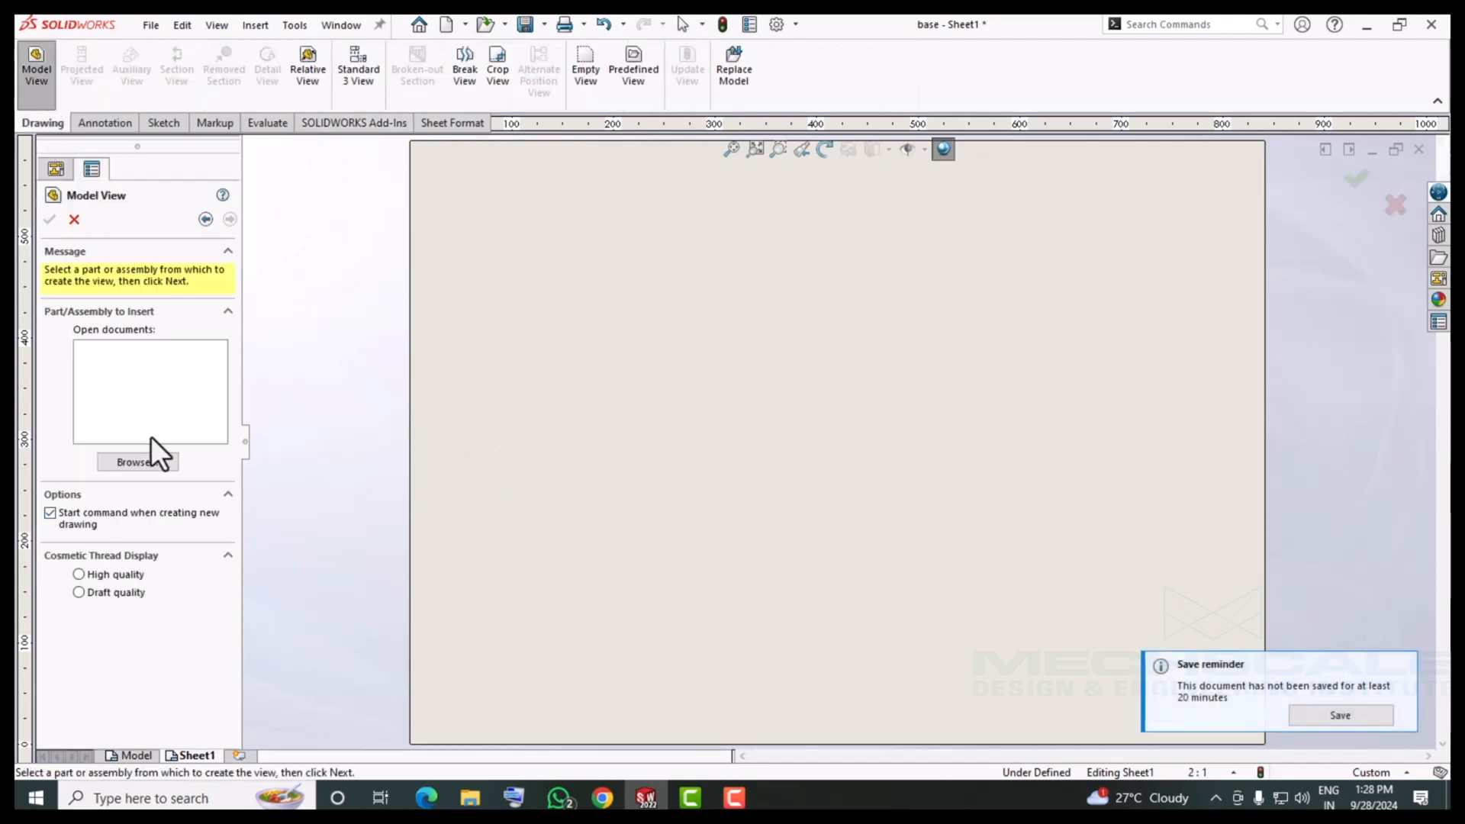
pyautogui.click(137, 461)
pyautogui.click(630, 252)
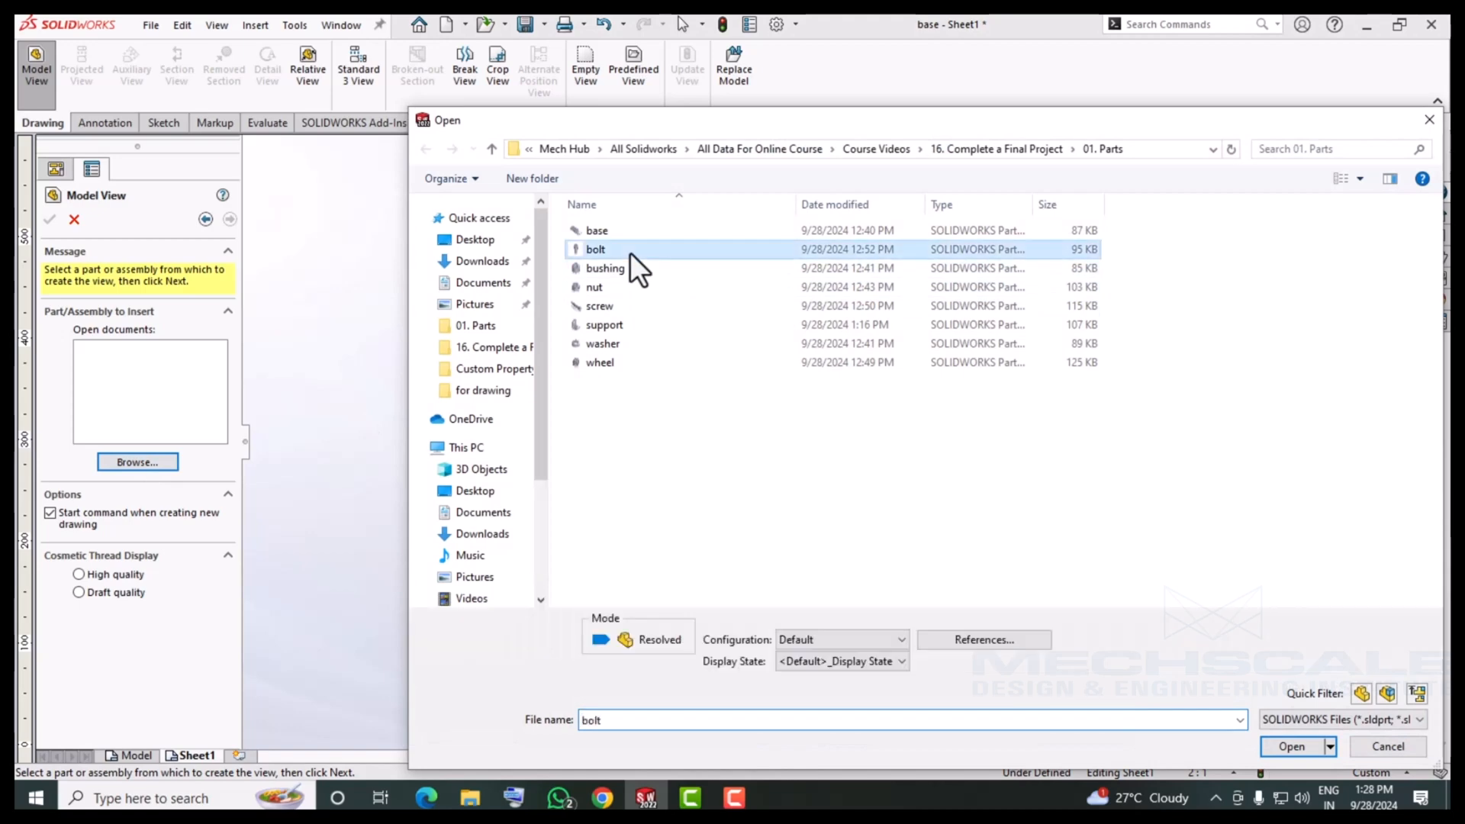
pyautogui.doubleClick(630, 252)
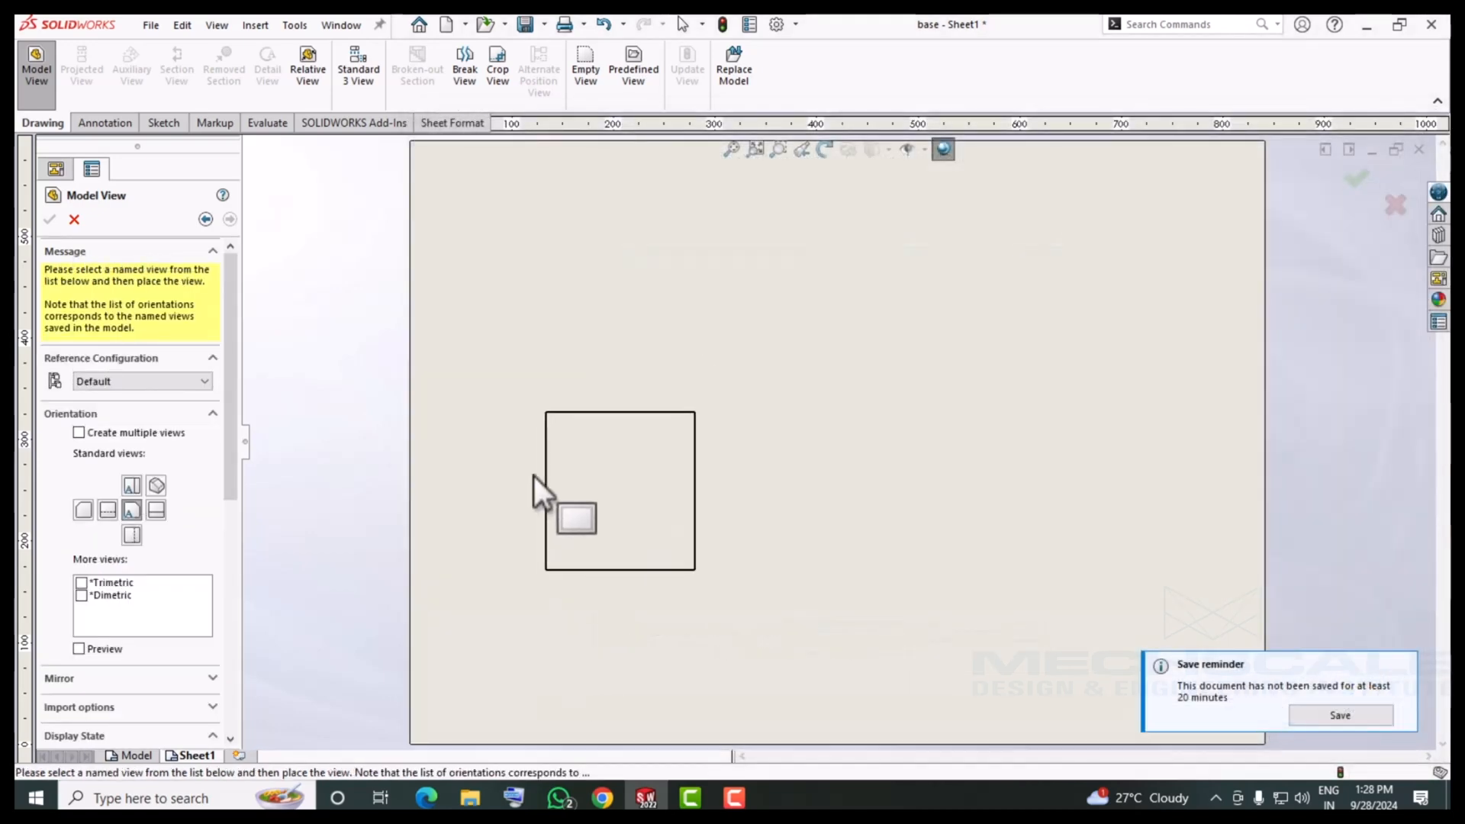
pyautogui.click(74, 219)
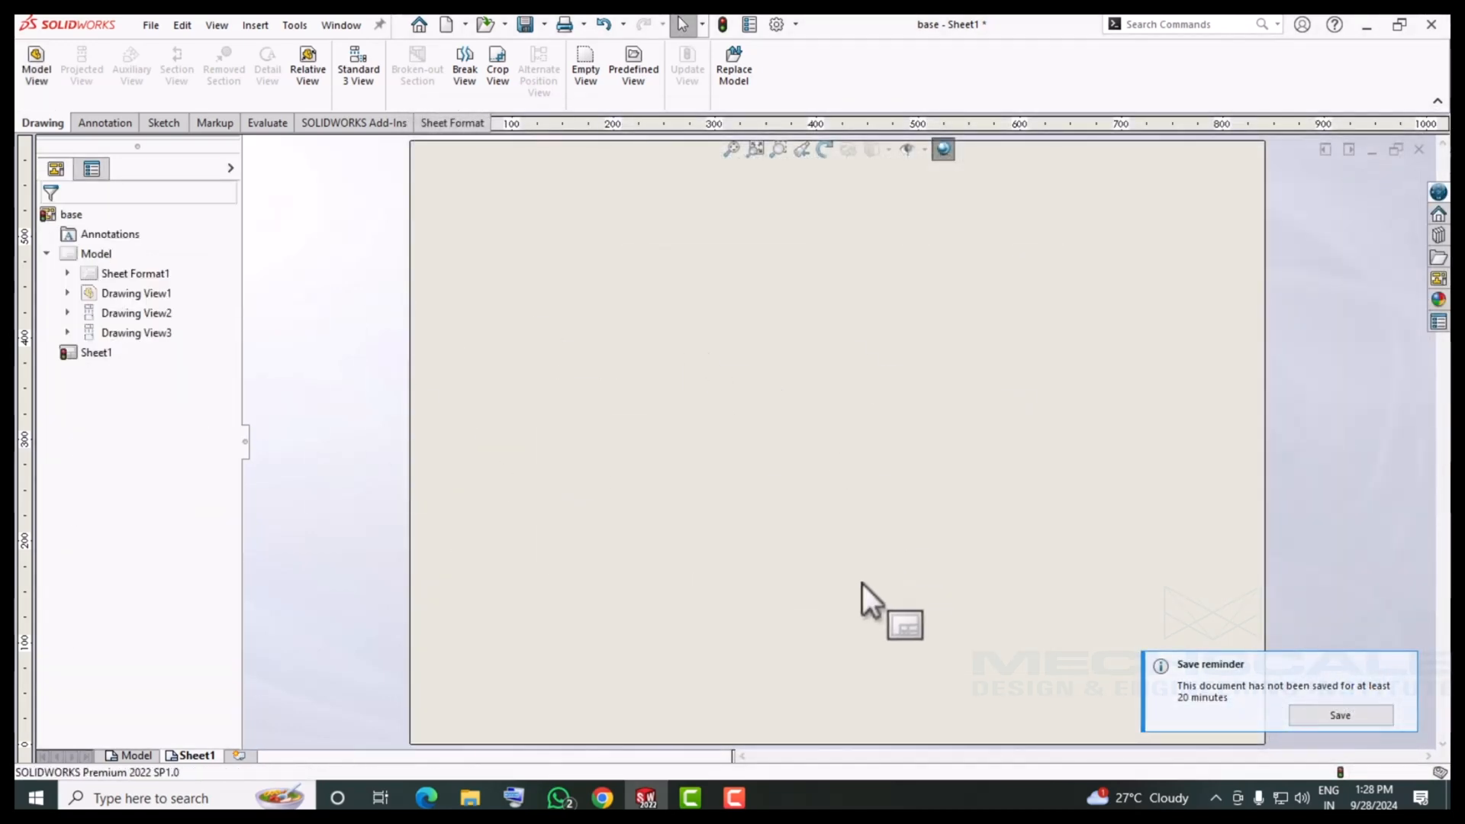
# On the sheet with the base plate, delete the large "Base" note and the plate's isometric view.
pyautogui.click(144, 754)
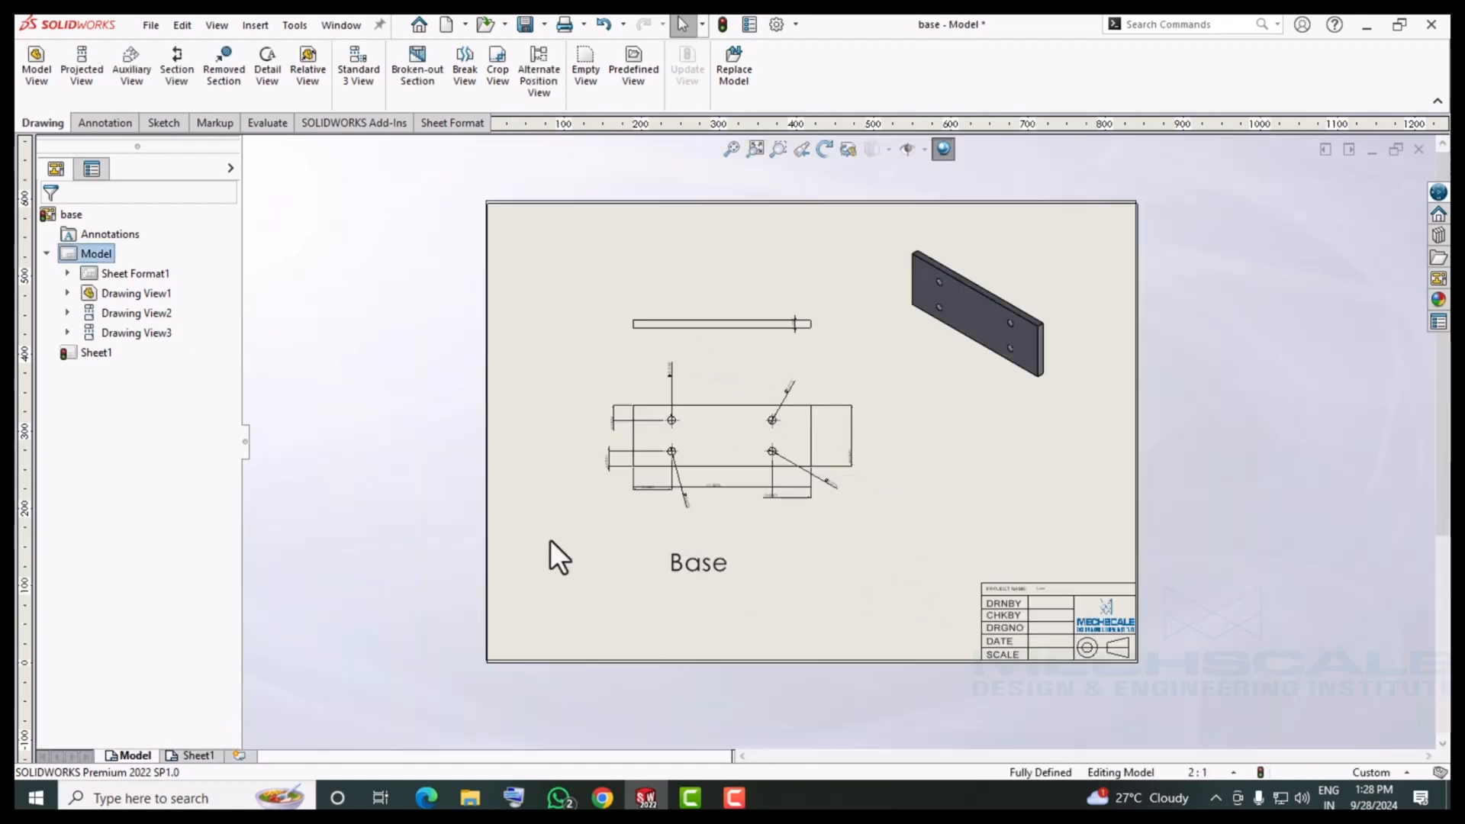
pyautogui.click(695, 566)
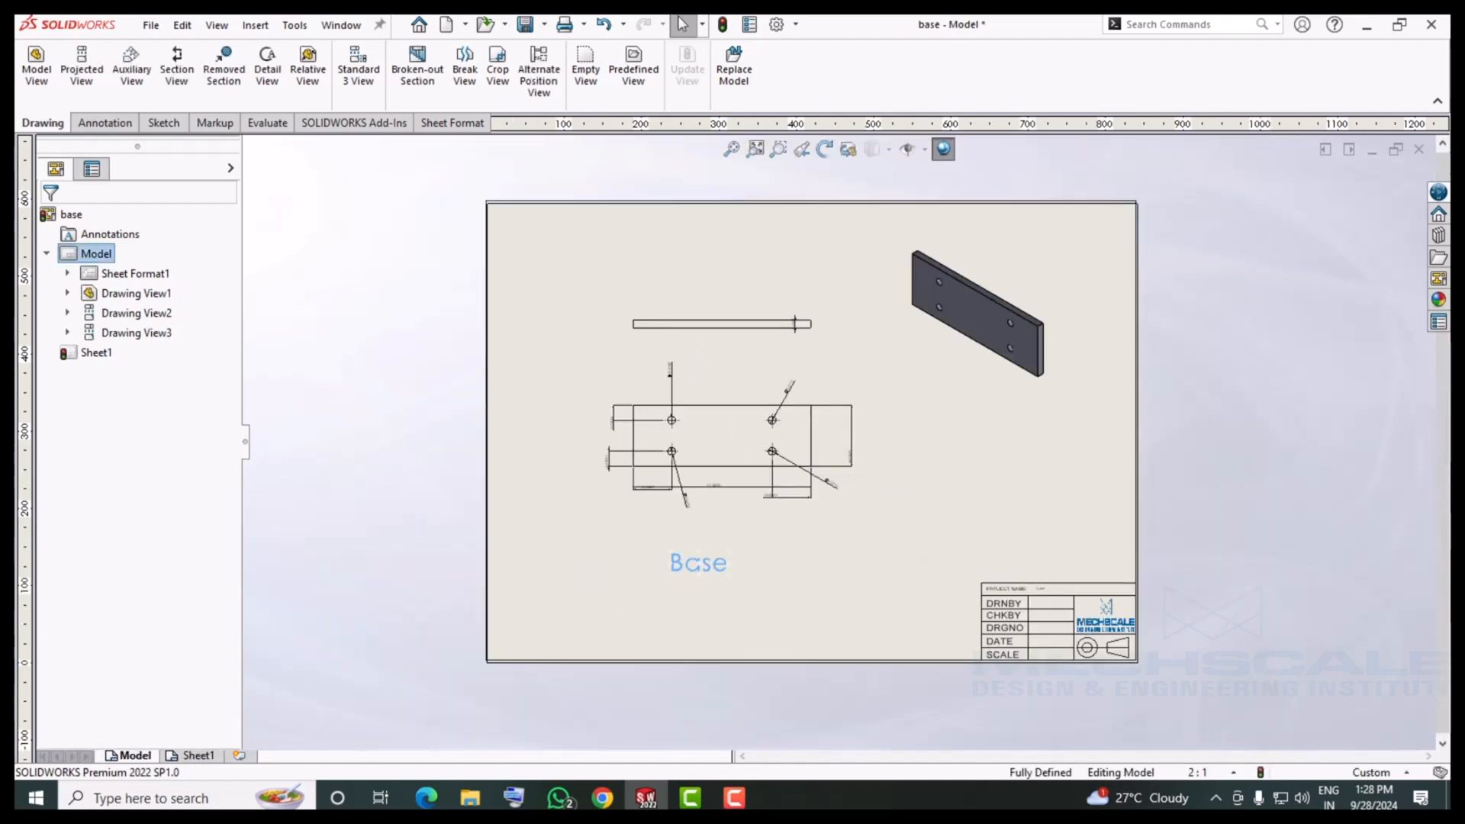
pyautogui.press('Delete')
pyautogui.scroll(-2, 721, 367)
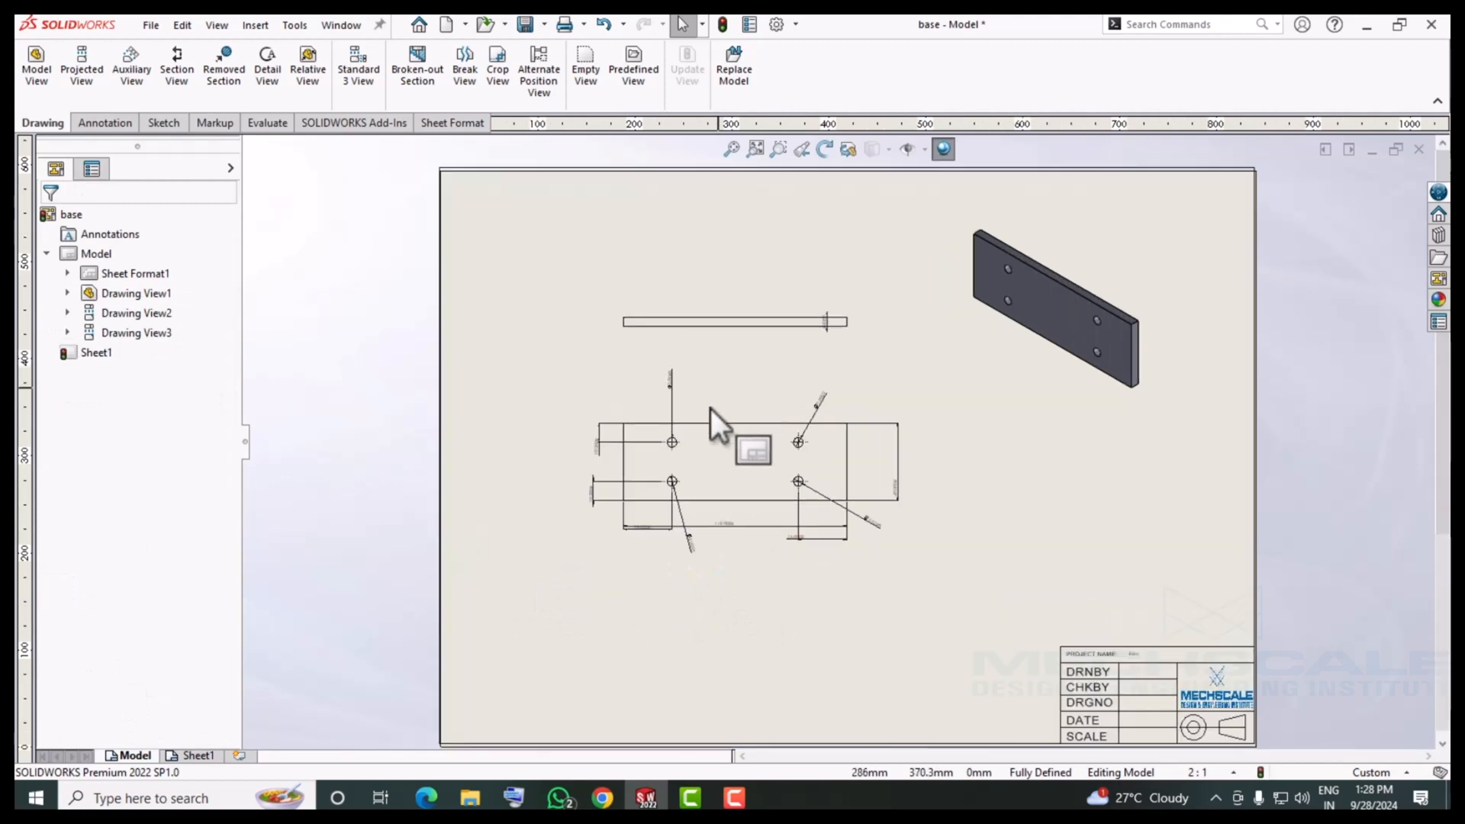
pyautogui.click(670, 377)
pyautogui.press('Delete')
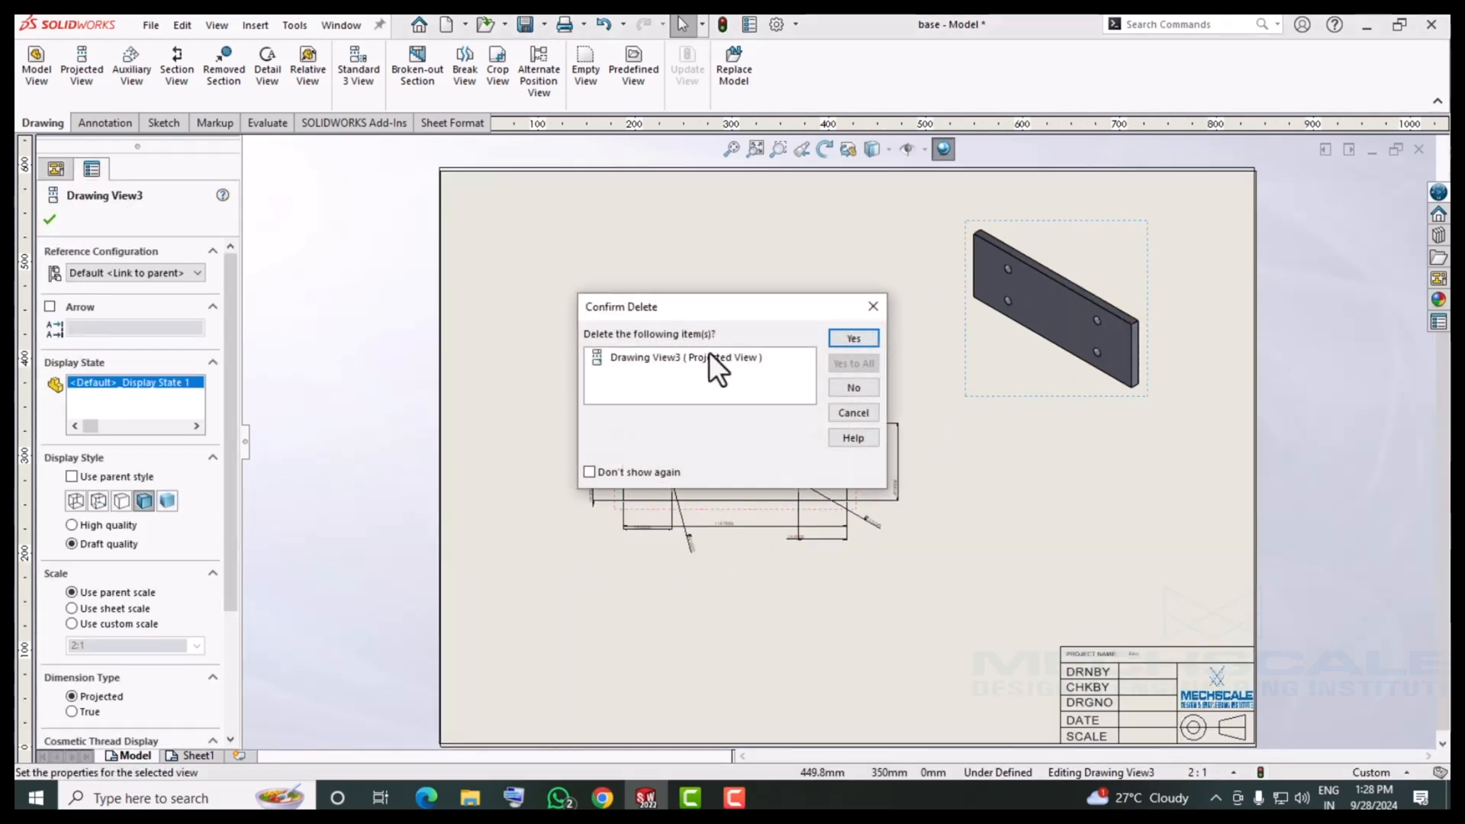
pyautogui.click(876, 340)
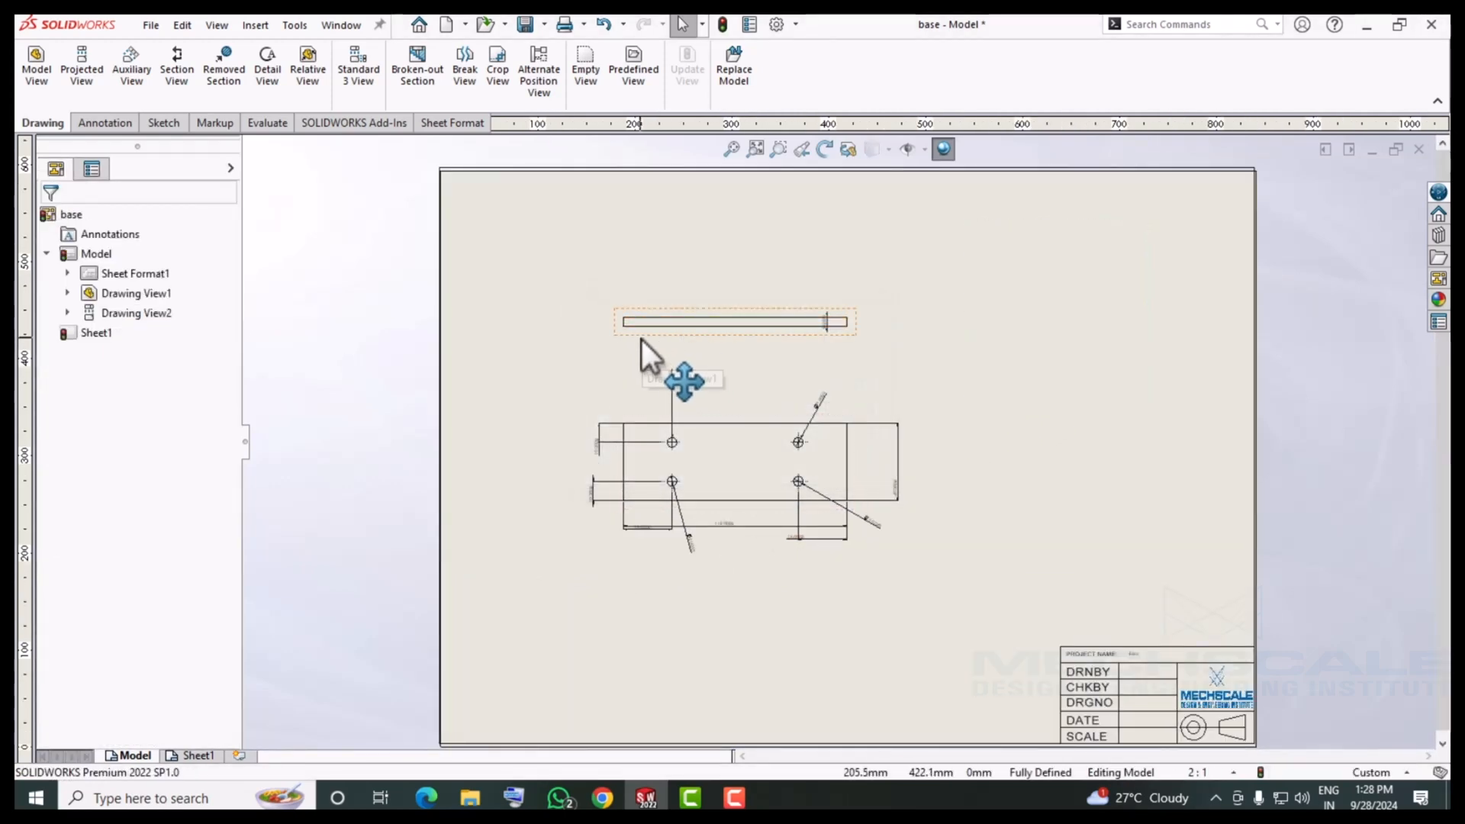
# Move the plate's edge view and dimensioned plan view into the upper-left corner of the sheet, one close below the other.
pyautogui.moveTo(623, 319)
pyautogui.mouseDown()
pyautogui.moveTo(505, 240)
pyautogui.moveTo(490, 212)
pyautogui.mouseUp()
pyautogui.click(391, 458)
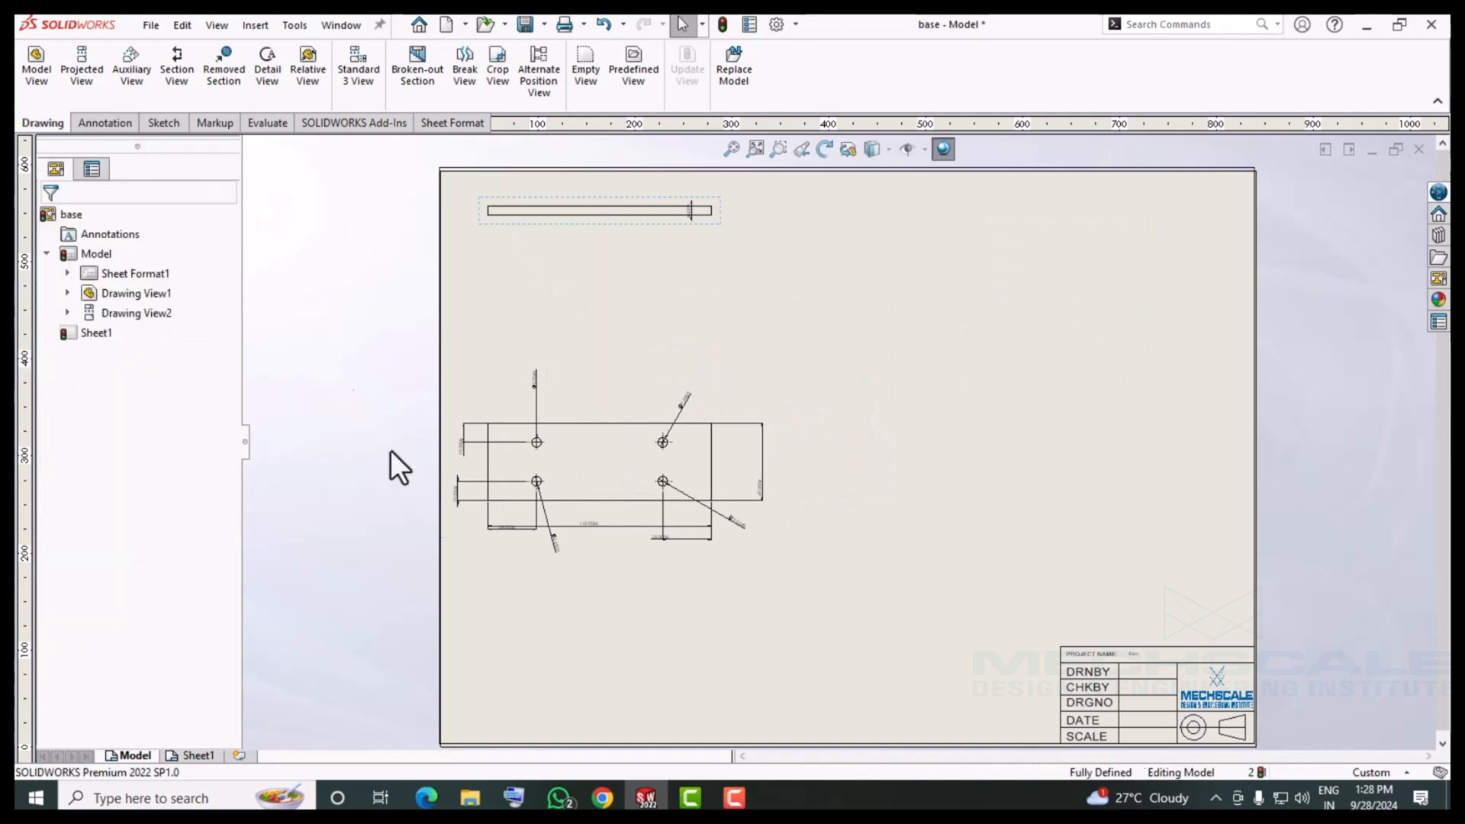
pyautogui.moveTo(490, 511)
pyautogui.mouseDown()
pyautogui.moveTo(502, 512)
pyautogui.moveTo(498, 360)
pyautogui.mouseUp()
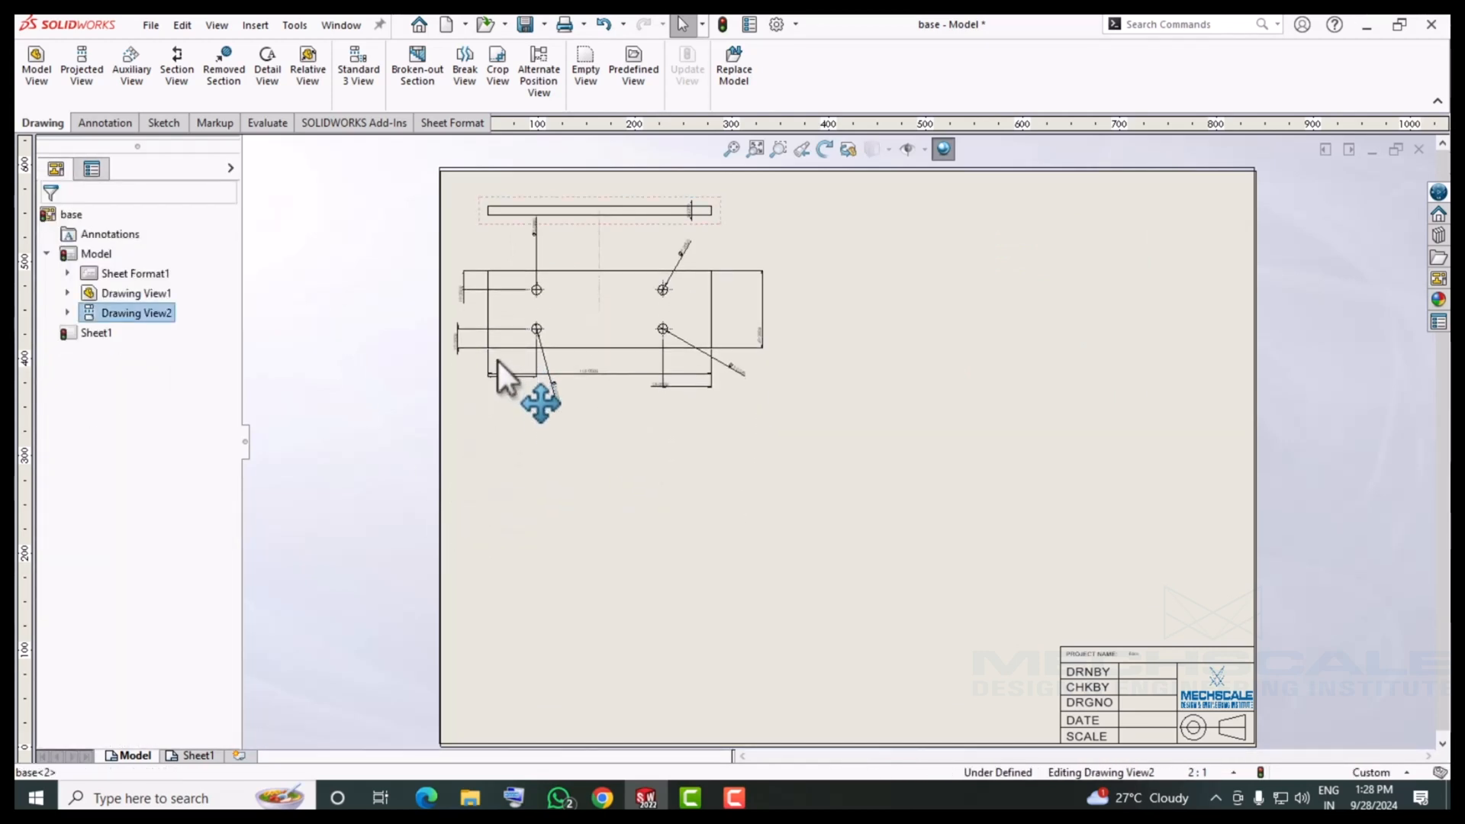
pyautogui.click(352, 427)
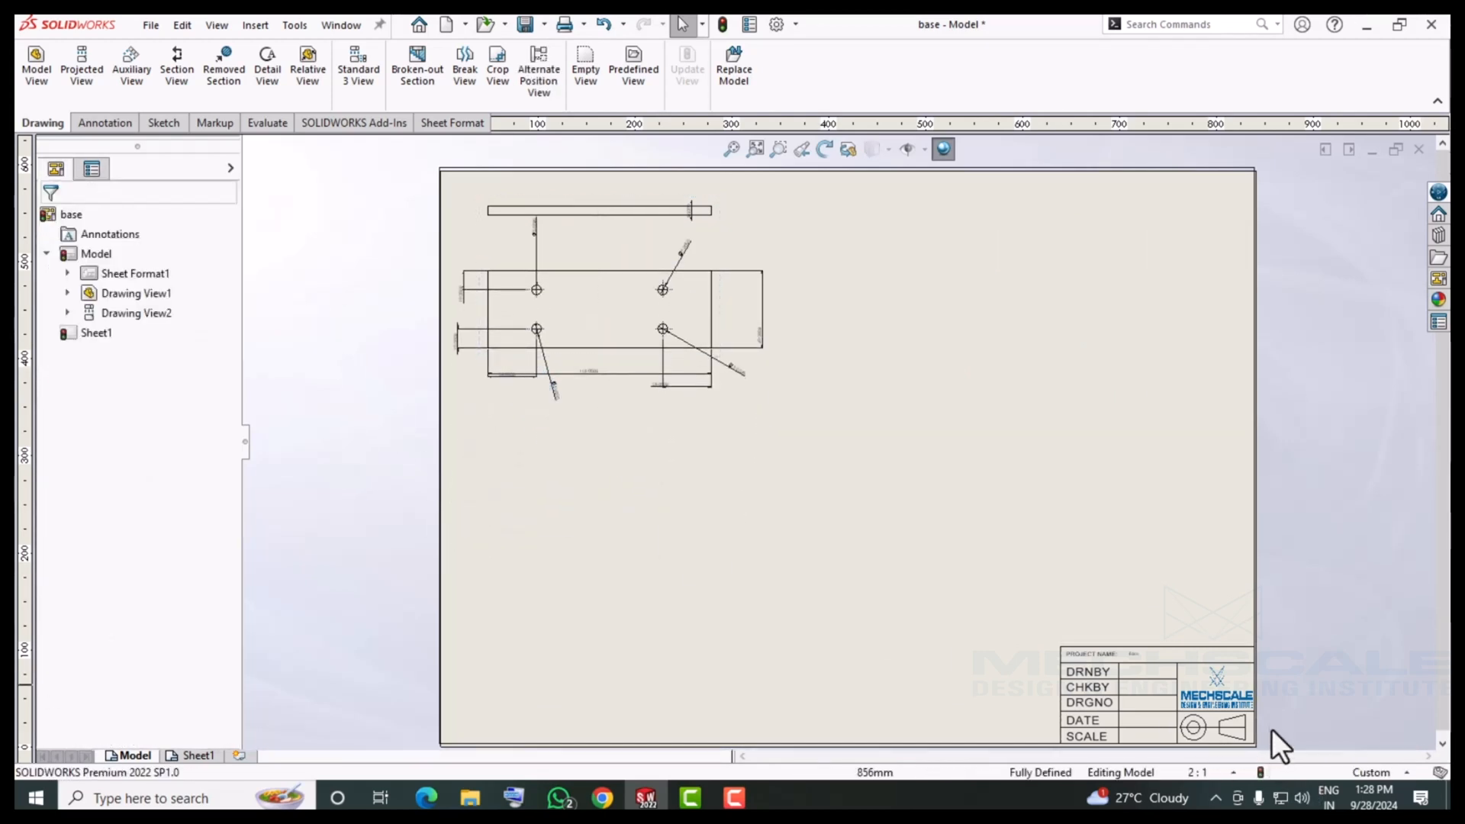
# Change the project name note in the title block to "Wheel Support Assembly Parts".
pyautogui.scroll(-5, 1266, 736)
pyautogui.doubleClick(831, 450)
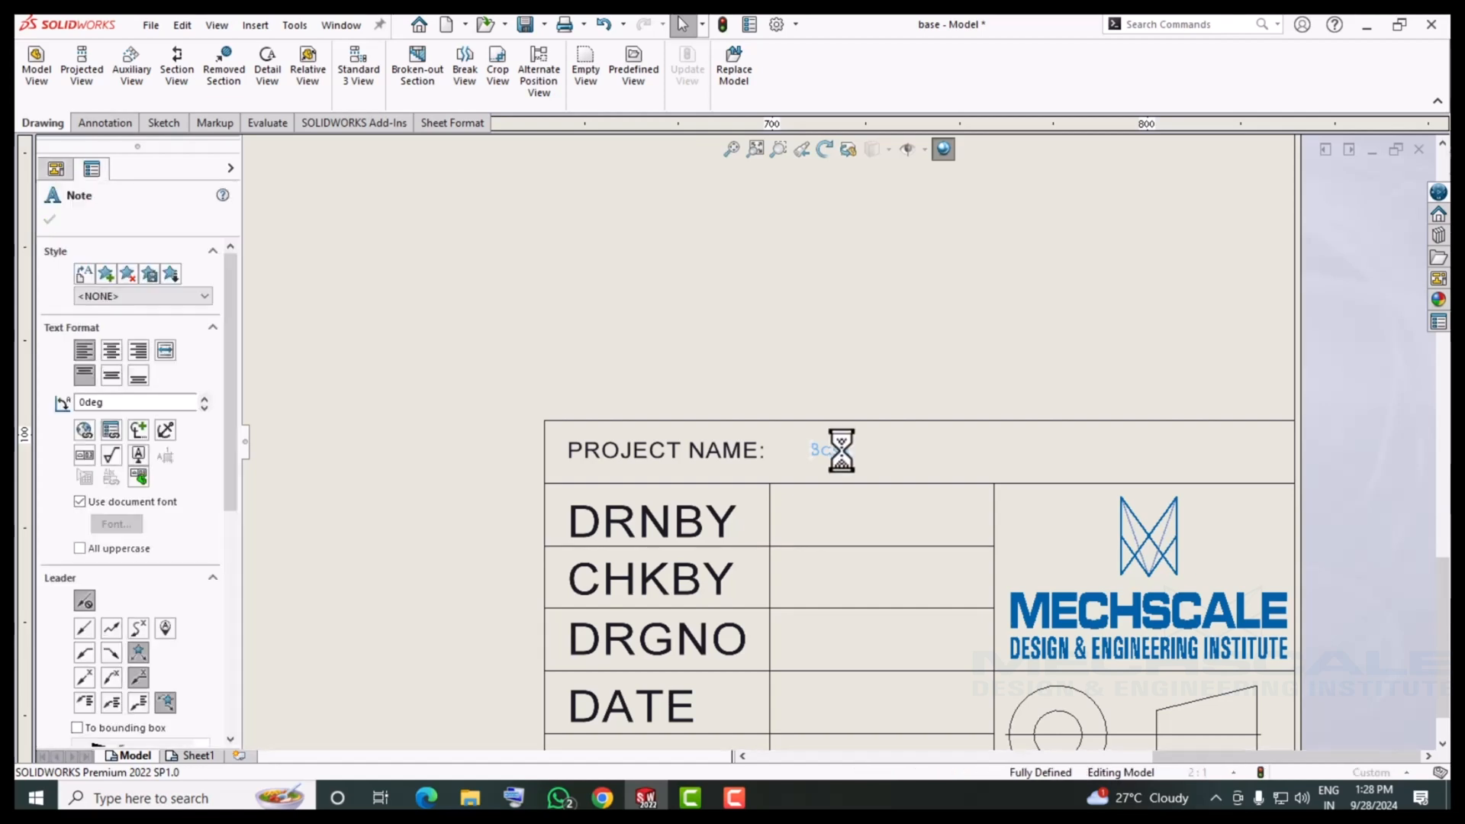
pyautogui.write('W')
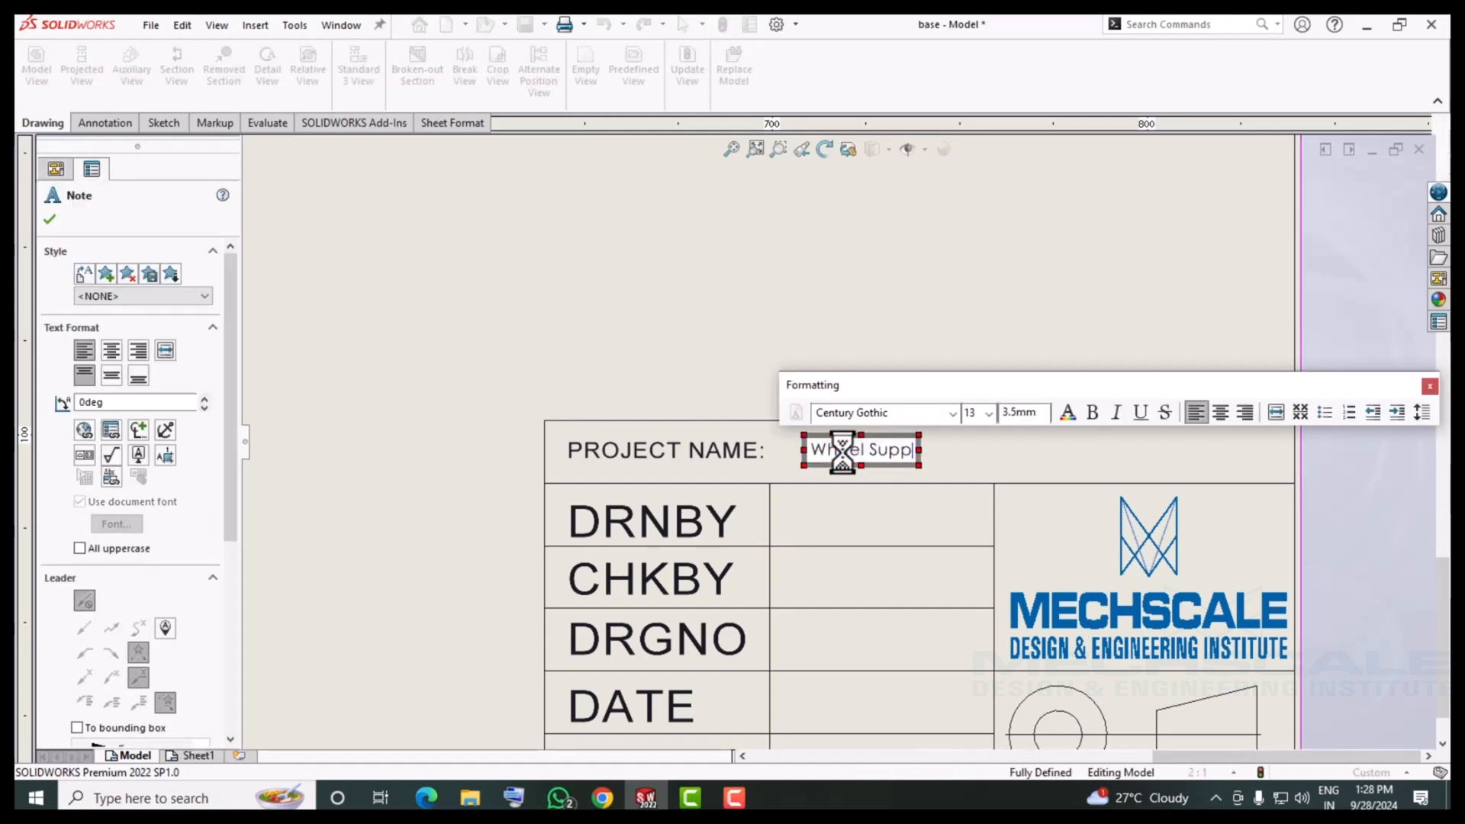
pyautogui.write('heel Suppor')
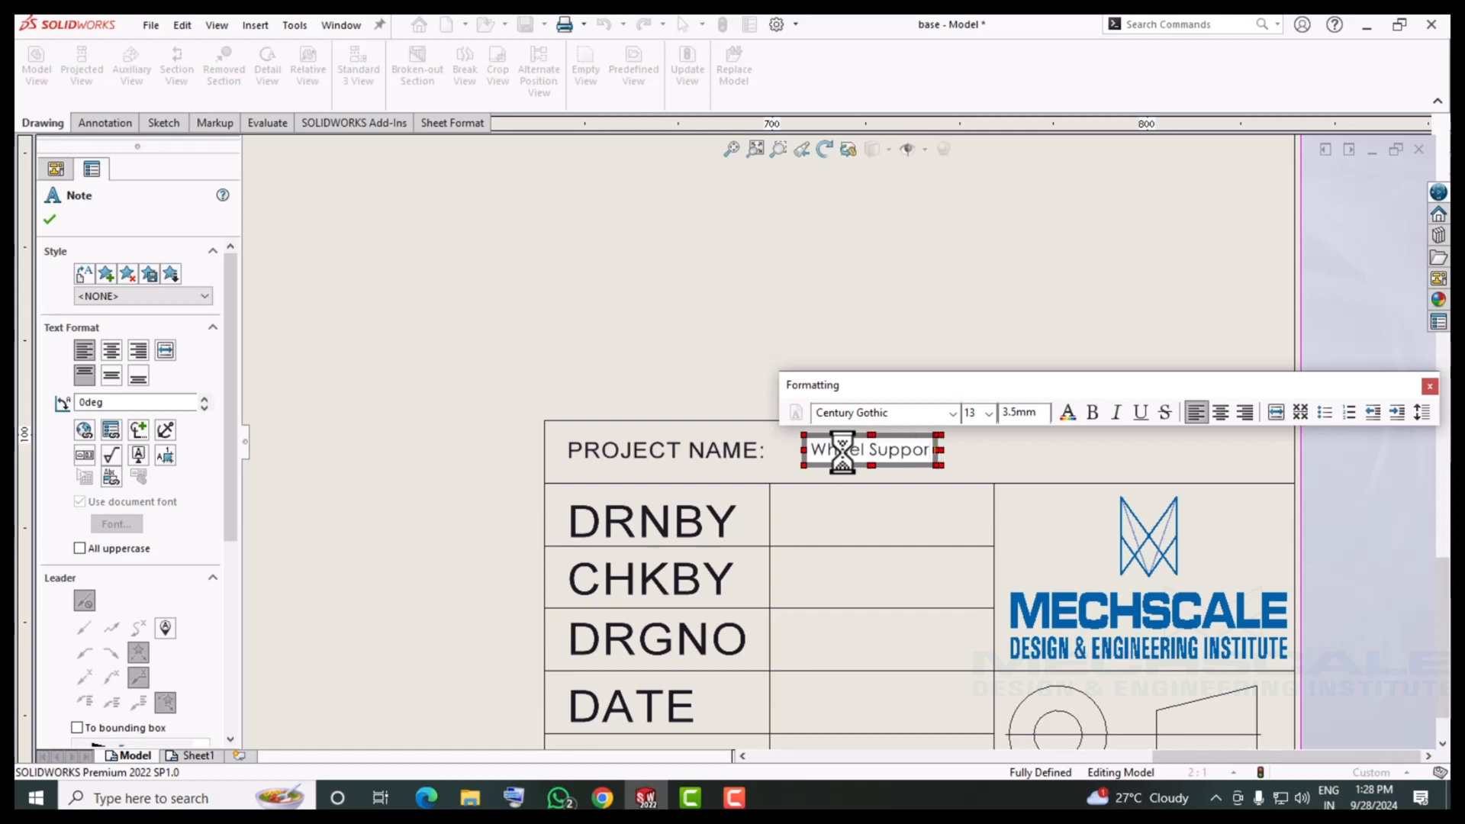
pyautogui.write('t Assemb')
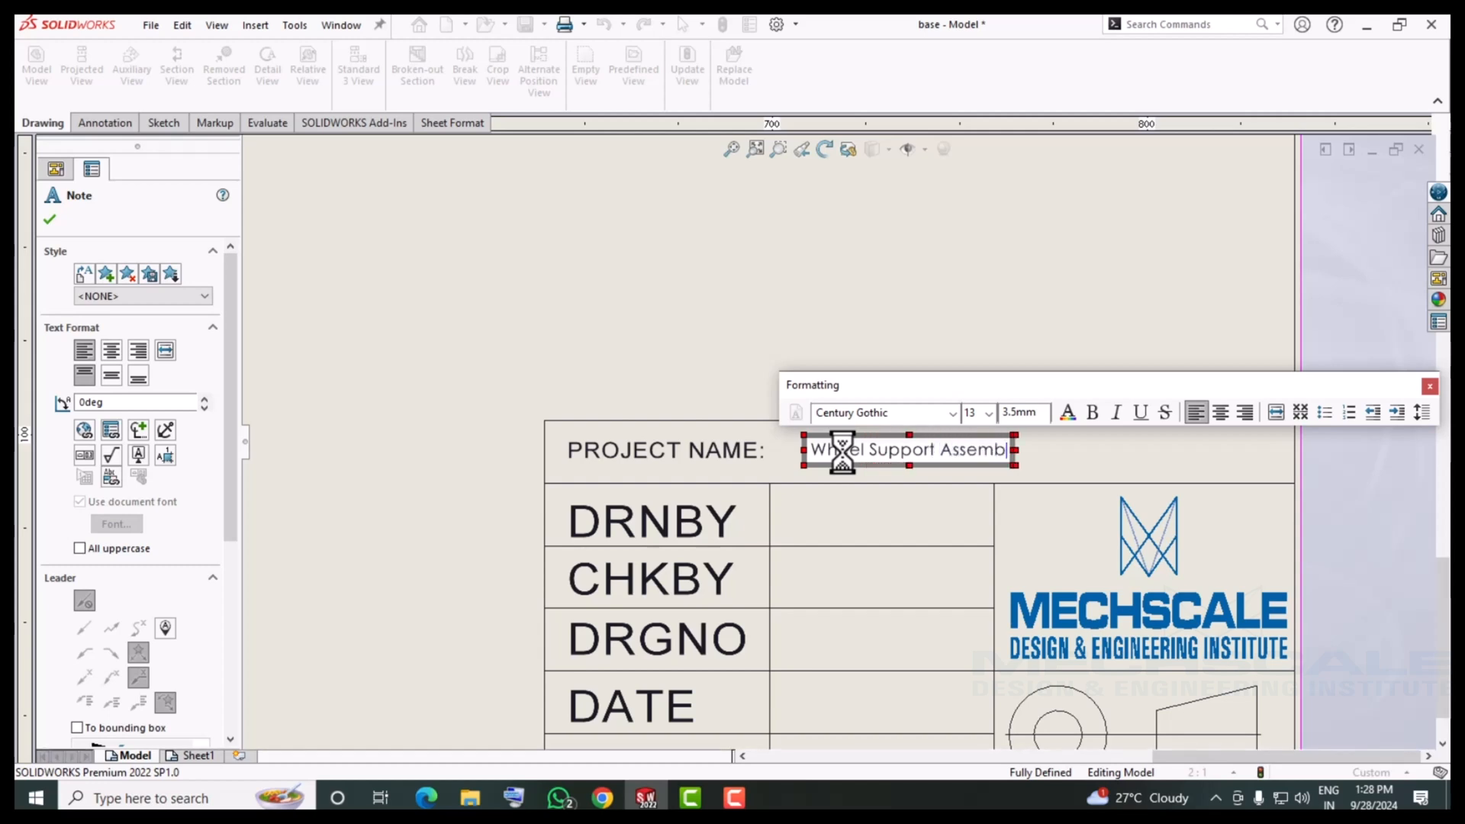
pyautogui.write('ly Parts')
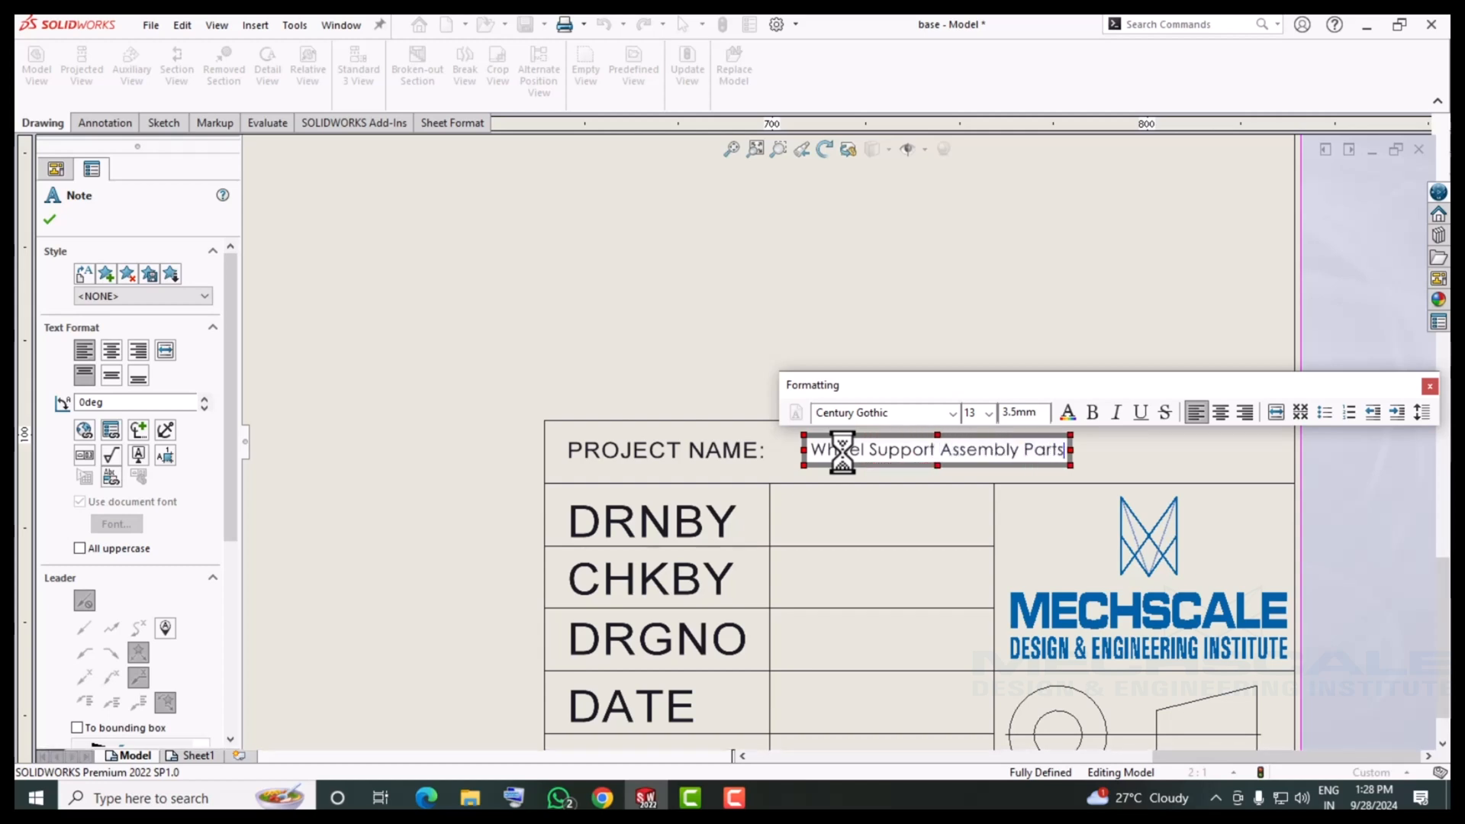
pyautogui.click(909, 309)
# Insert a front view of the bolt part below the plate views and place a projected view beneath it.
pyautogui.scroll(10, 1215, 412)
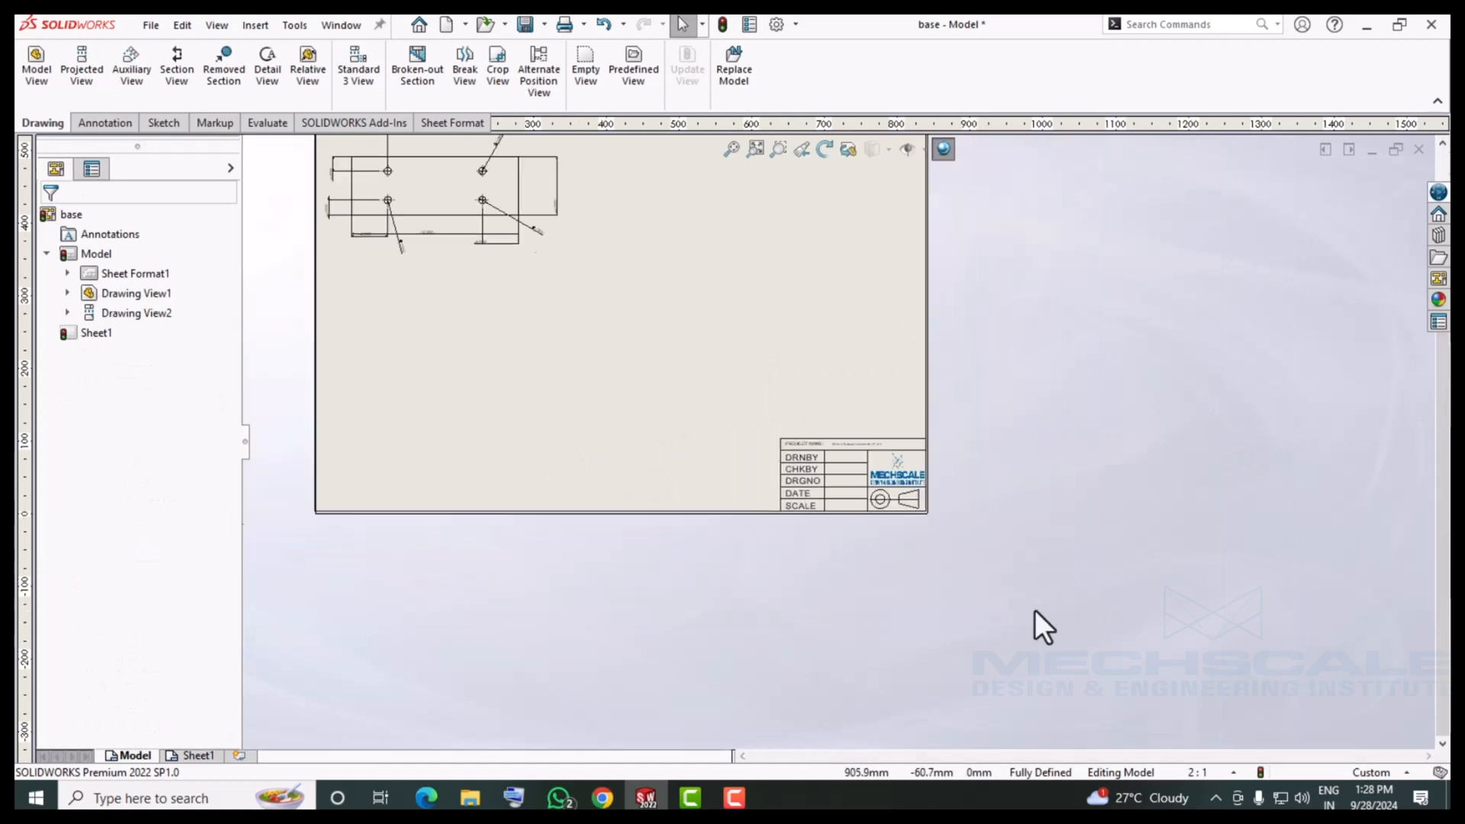
pyautogui.scroll(-5, 669, 380)
pyautogui.click(26, 83)
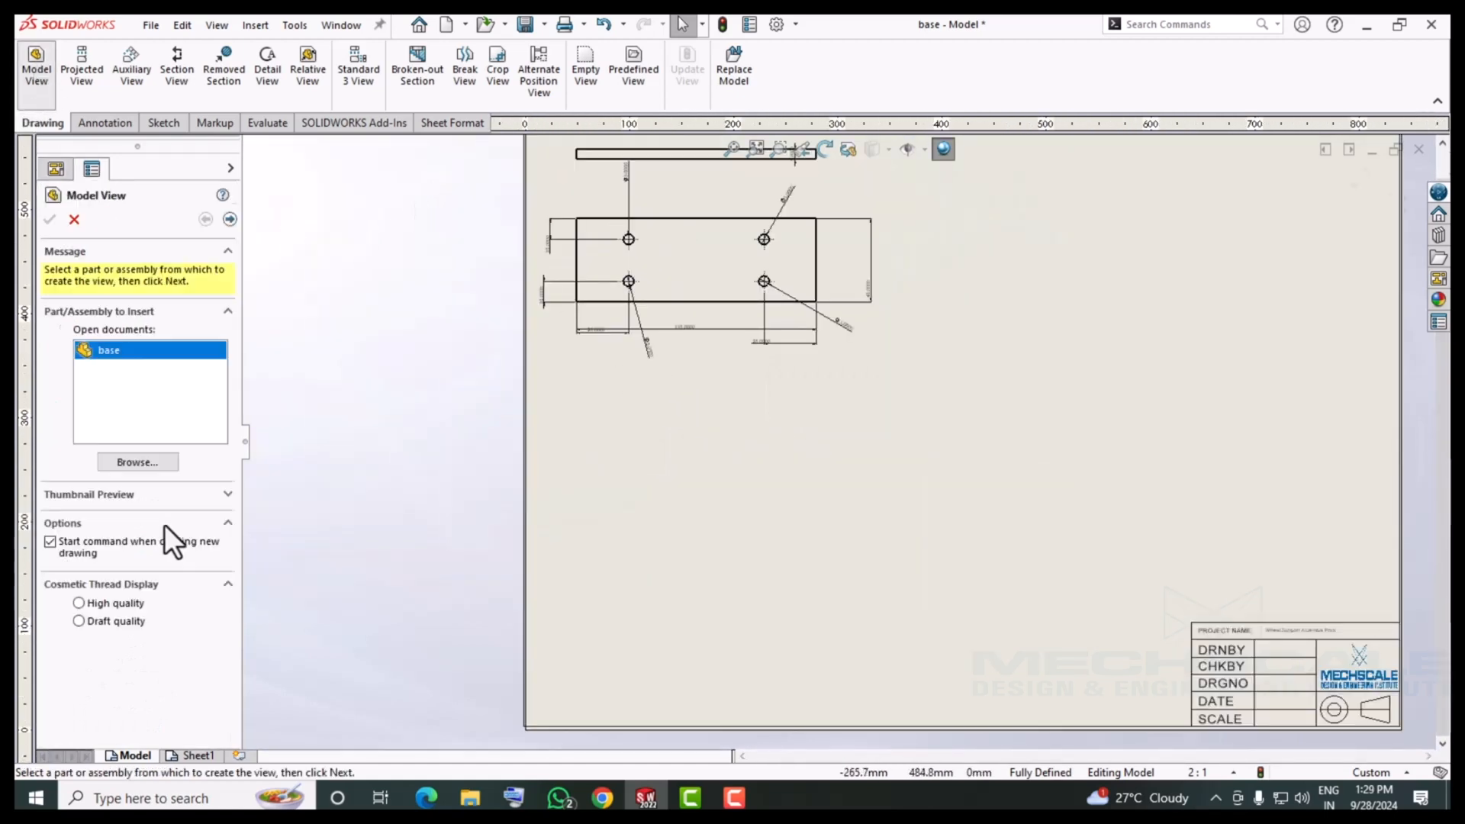
pyautogui.click(145, 463)
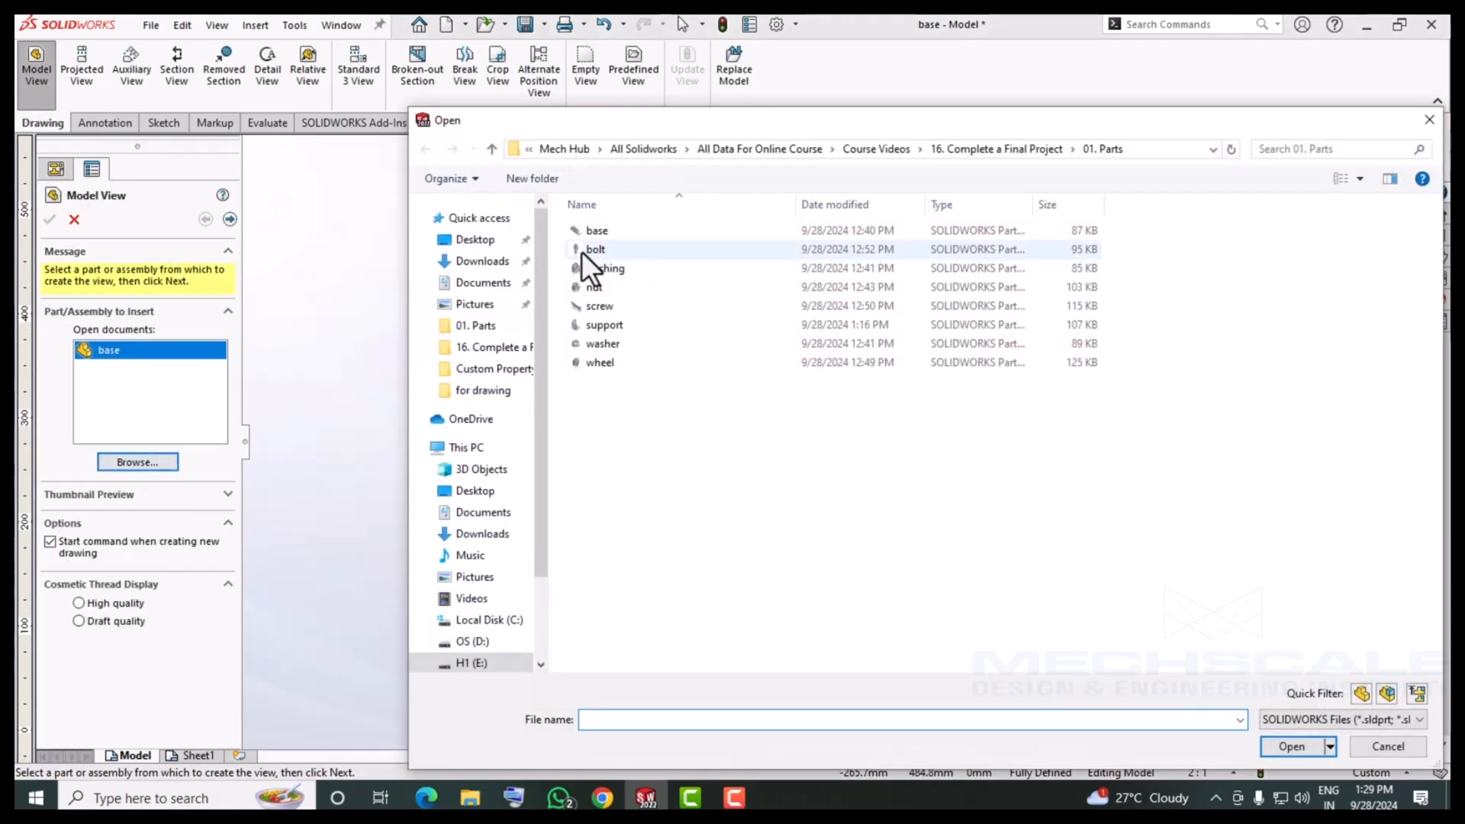
pyautogui.doubleClick(604, 256)
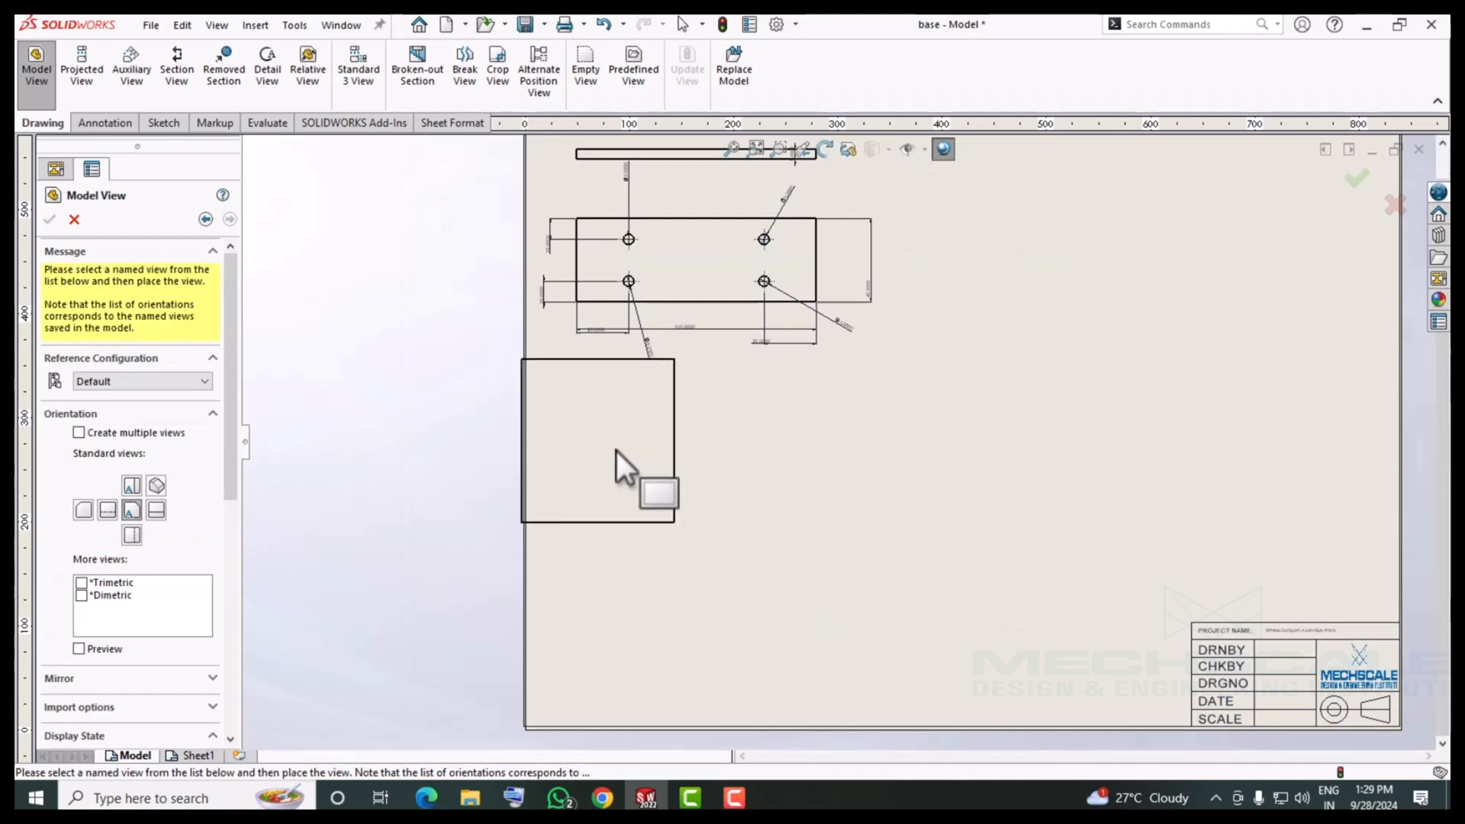
pyautogui.click(612, 457)
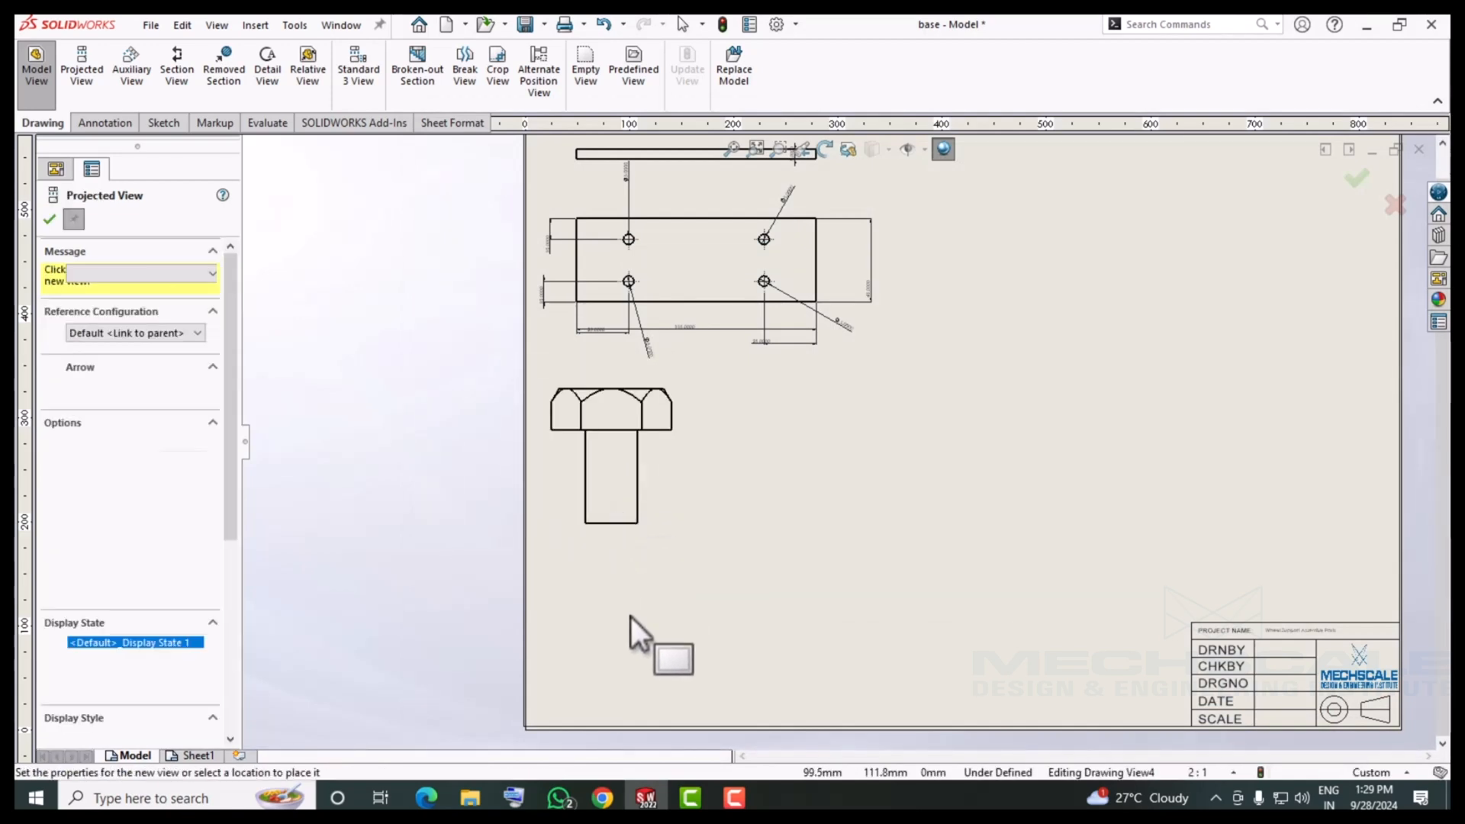
pyautogui.click(608, 597)
pyautogui.click(48, 219)
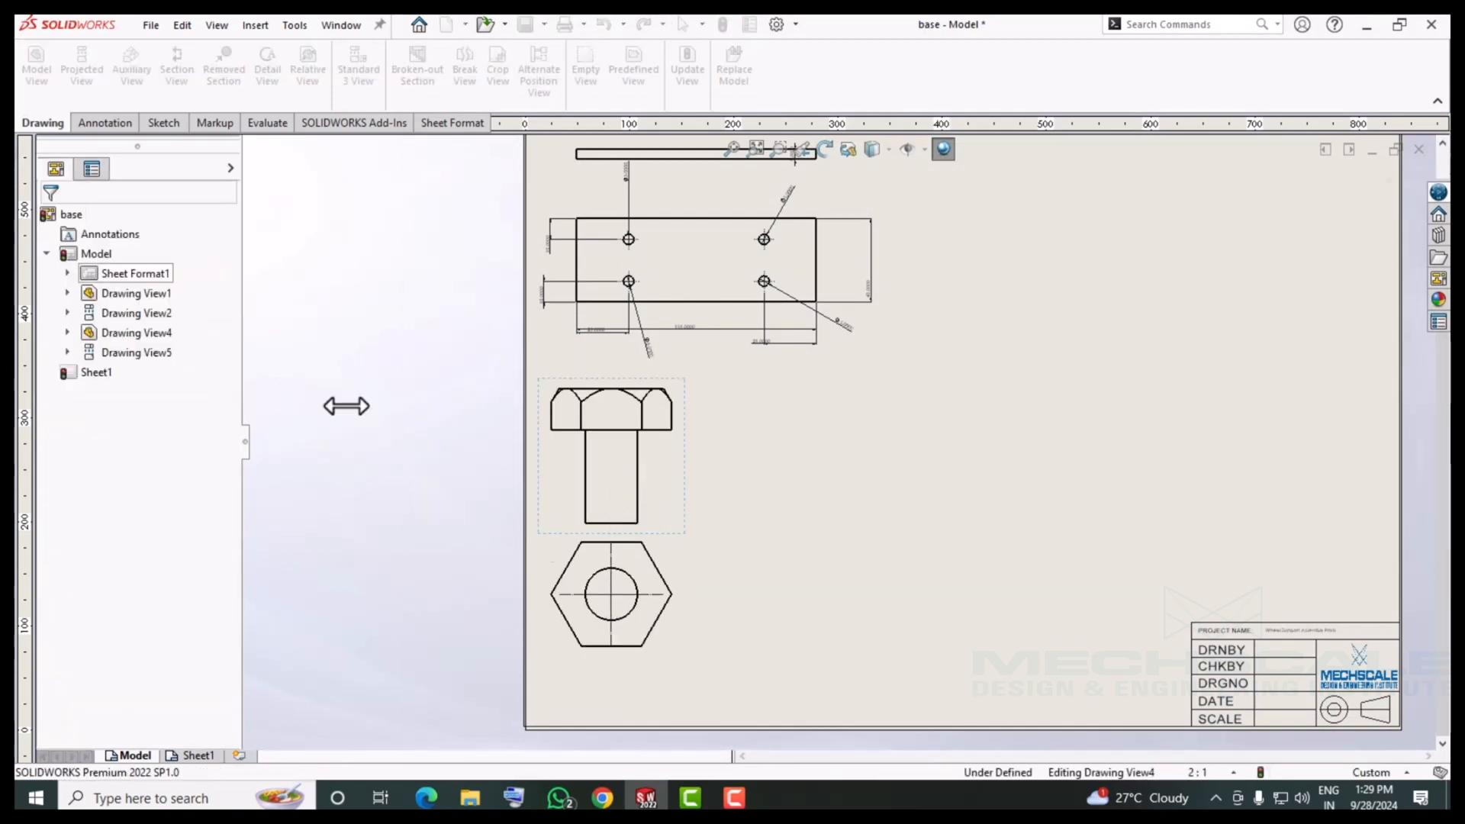
# Set the custom scale of the bolt's front view to 1:1.
pyautogui.press('f')
pyautogui.scroll(-3, 744, 370)
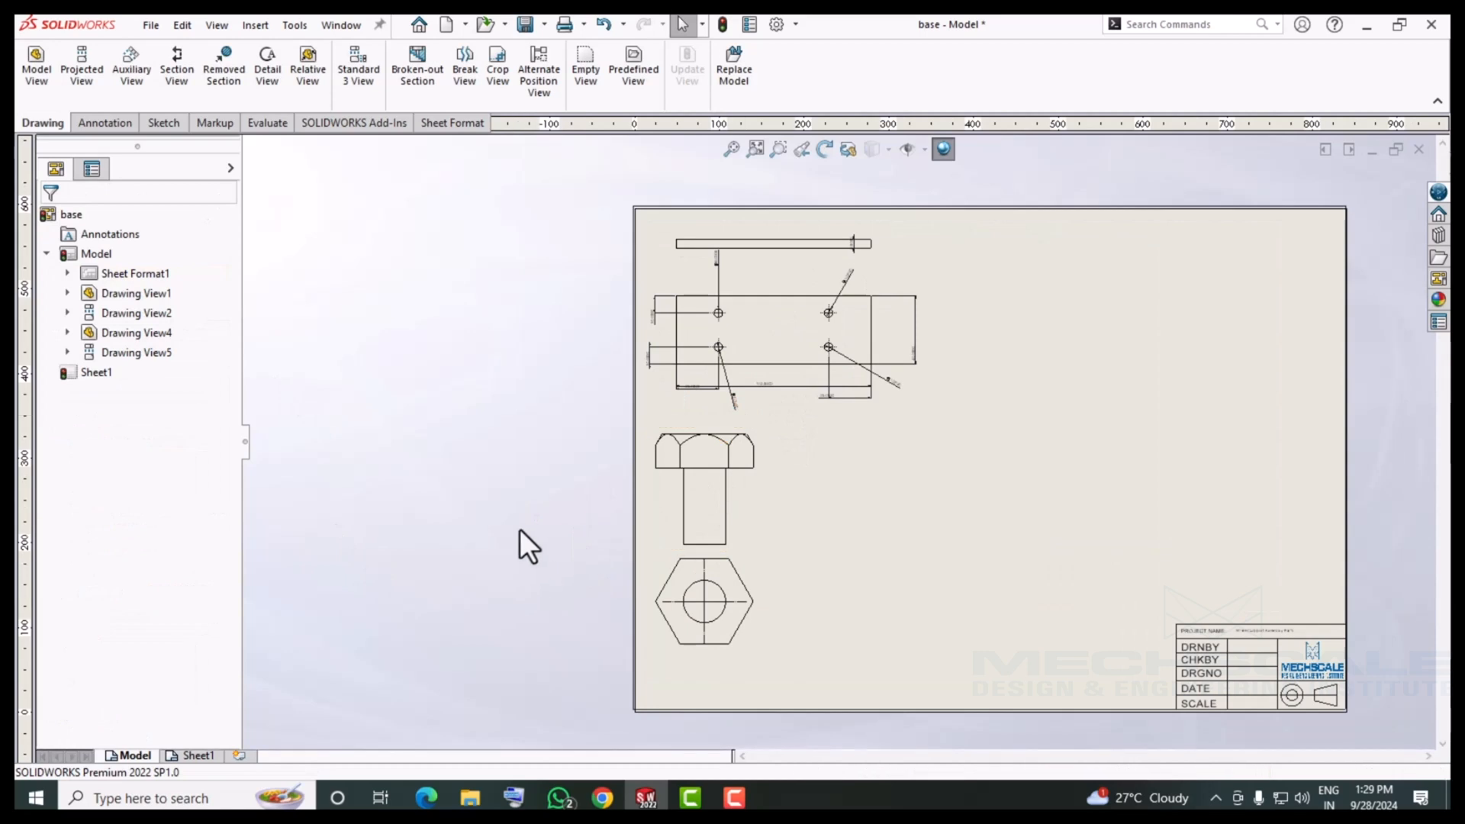
pyautogui.scroll(-3, 838, 527)
pyautogui.click(713, 508)
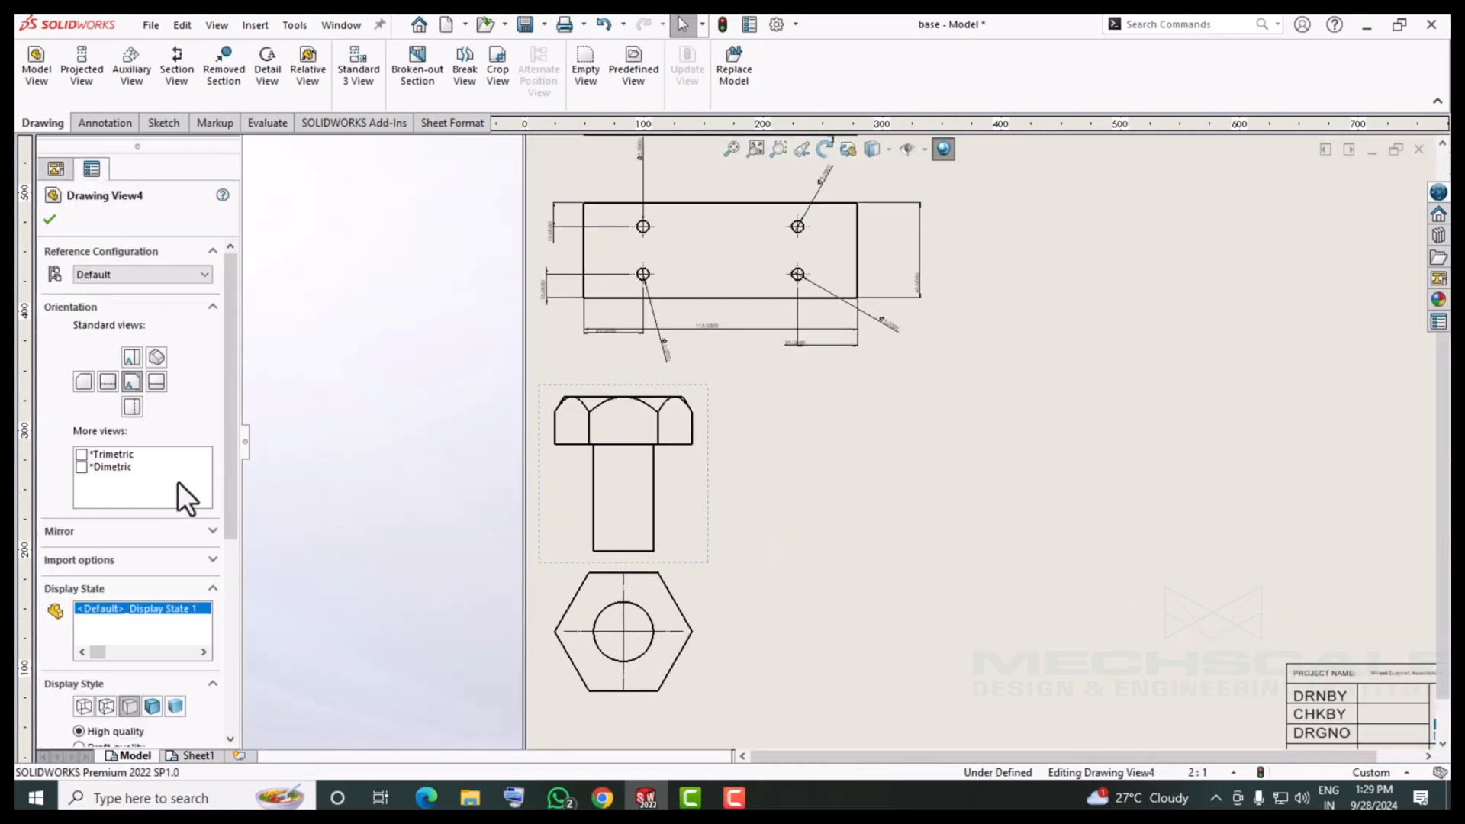
pyautogui.moveTo(228, 486); pyautogui.dragTo(223, 611)
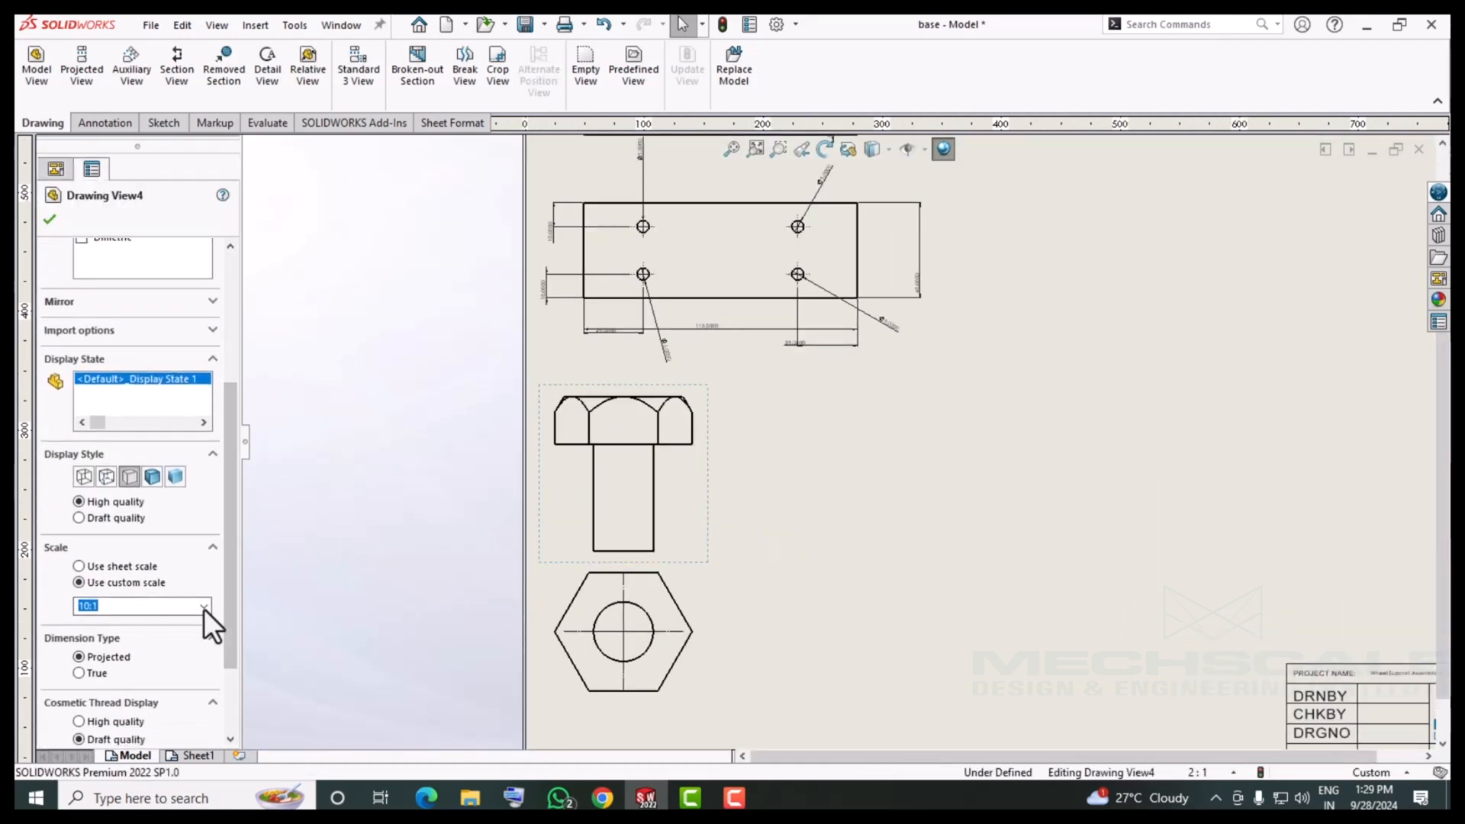
pyautogui.click(204, 607)
pyautogui.click(204, 608)
pyautogui.click(135, 624)
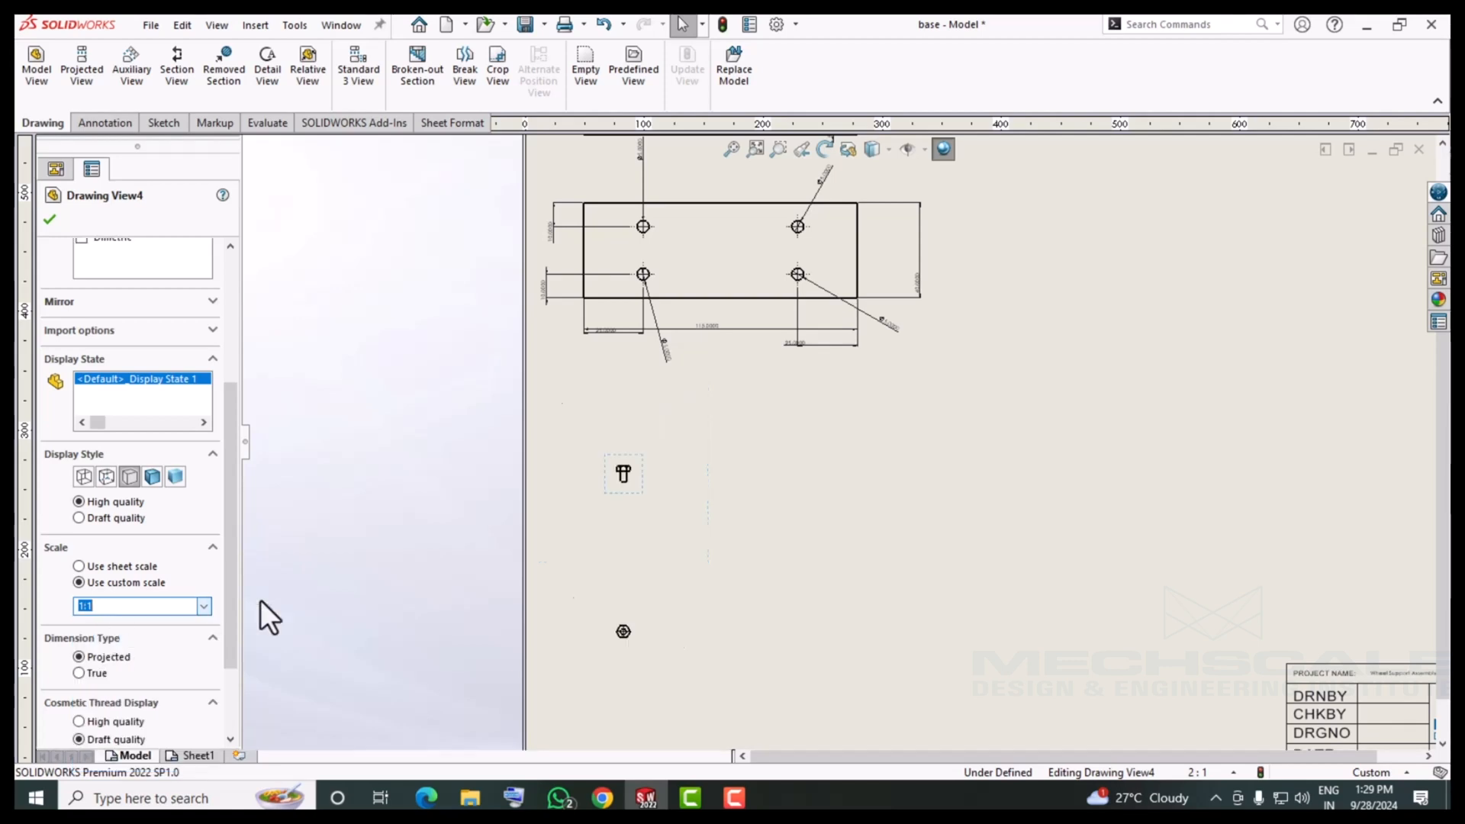
pyautogui.click(400, 507)
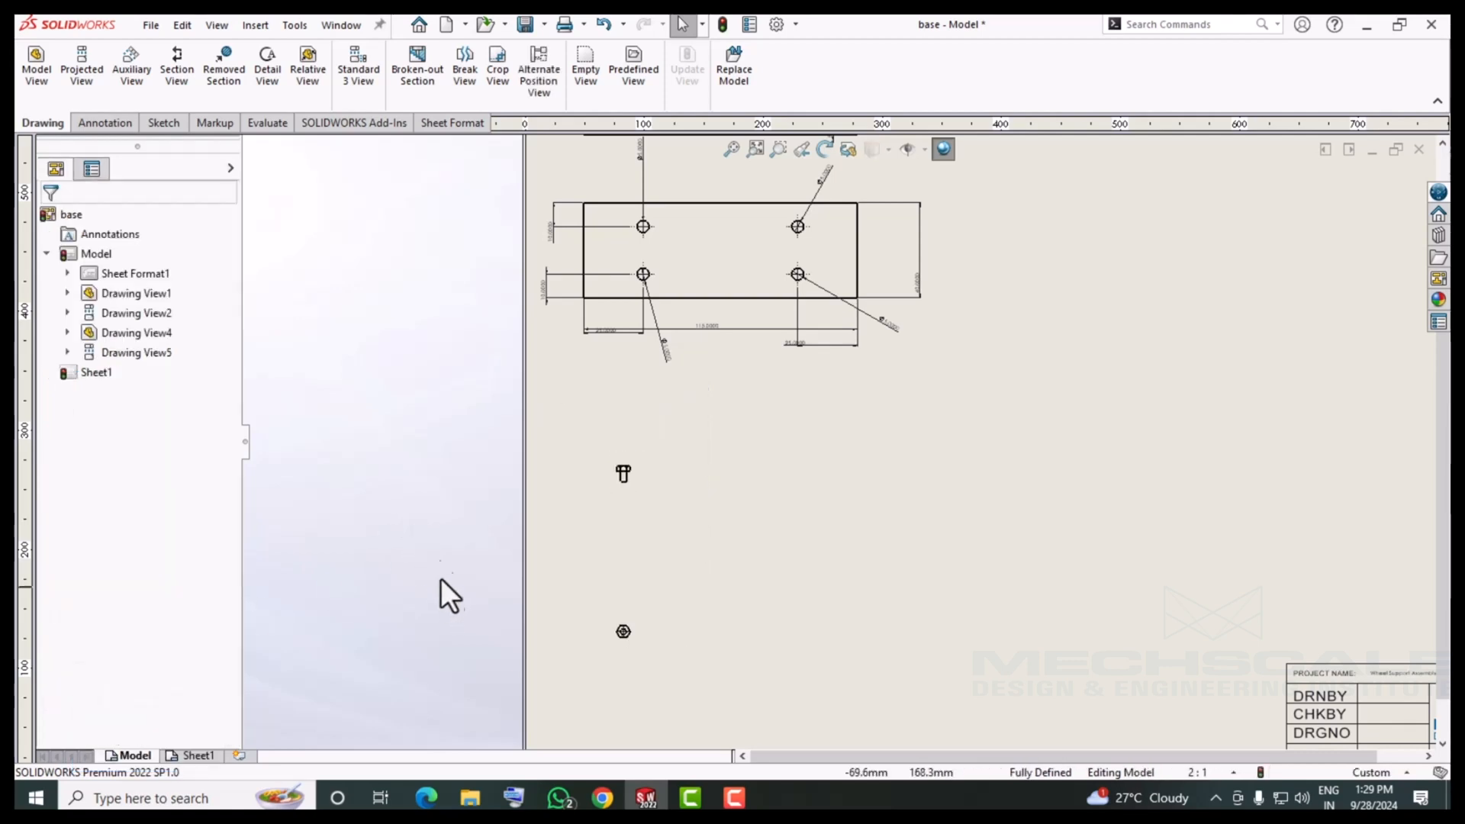
# Set the custom scale of the bolt's front view to 2:1.
pyautogui.scroll(-1, 648, 626)
pyautogui.click(638, 615)
pyautogui.click(542, 495)
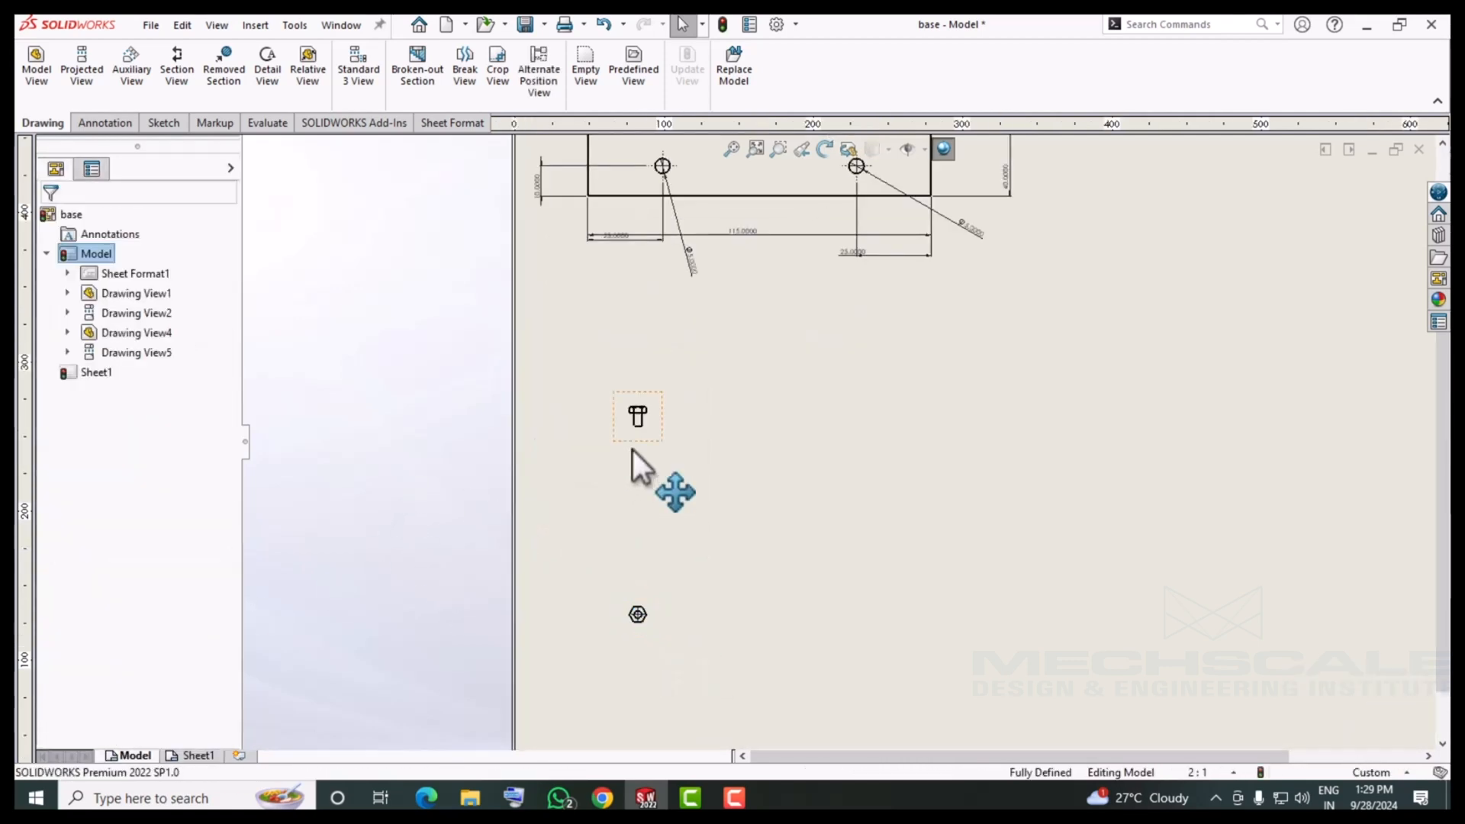
pyautogui.click(630, 437)
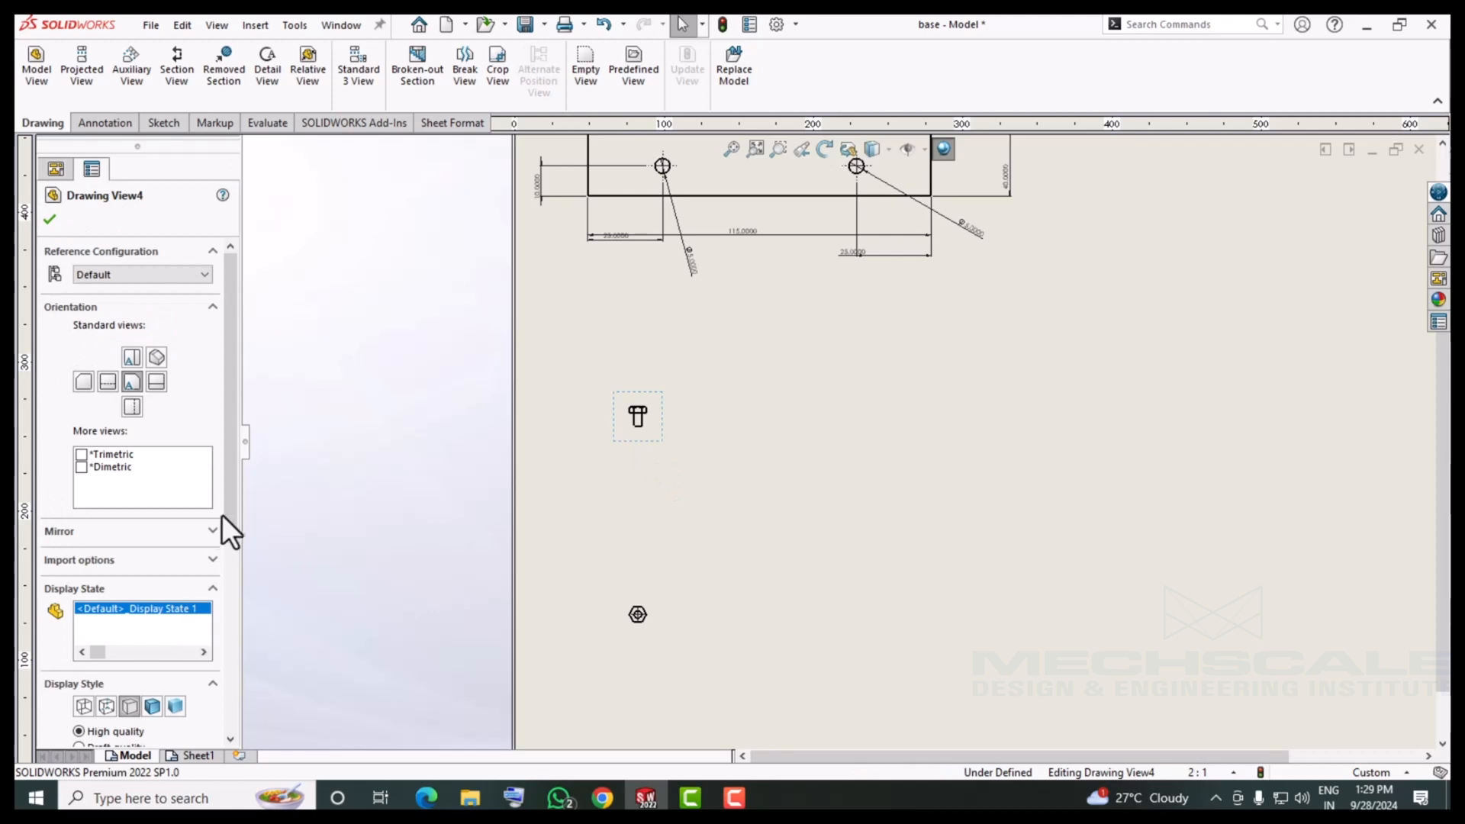
pyautogui.moveTo(223, 516); pyautogui.dragTo(239, 615)
pyautogui.click(204, 627)
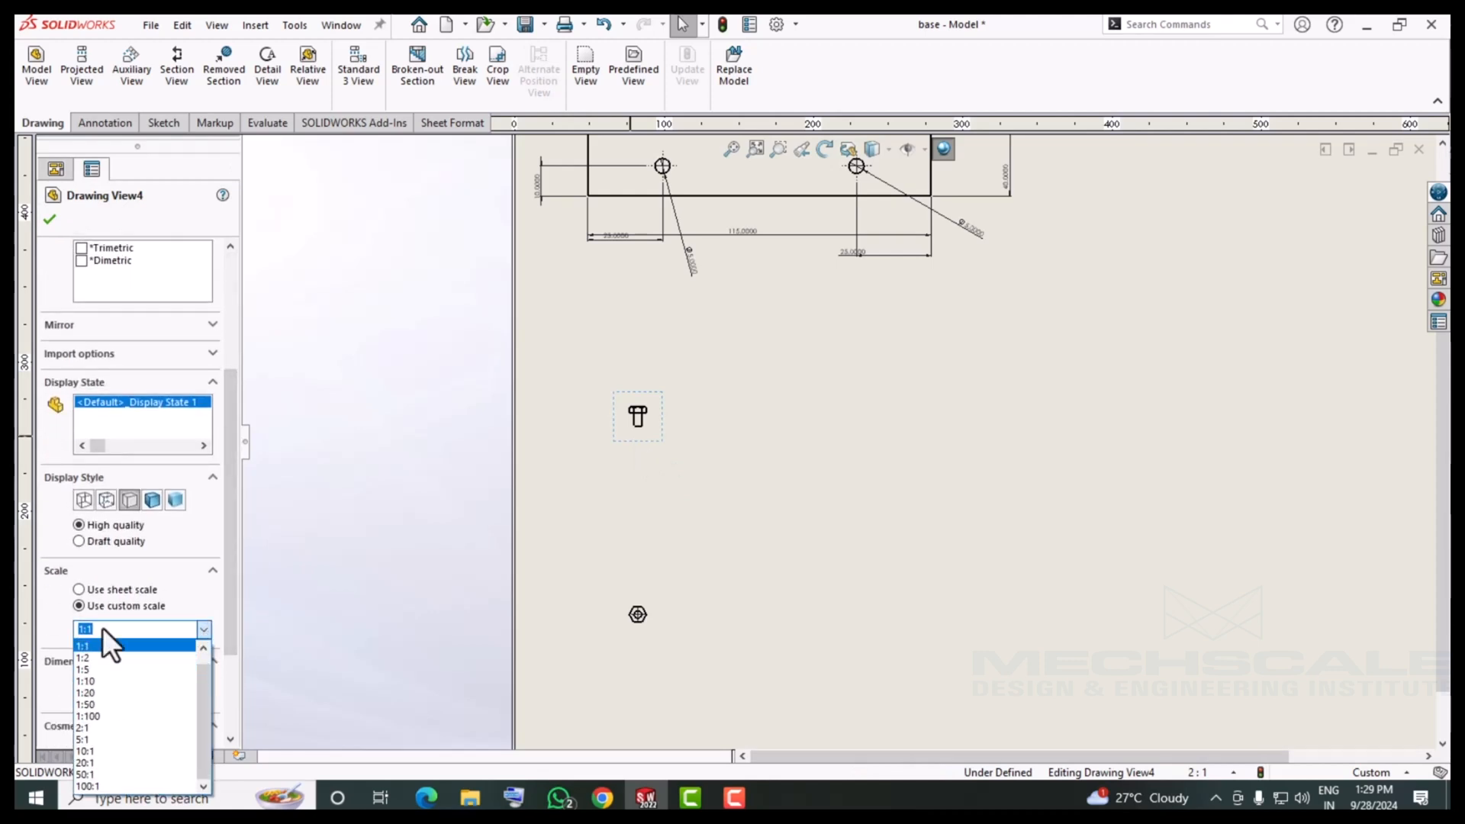
pyautogui.write('2')
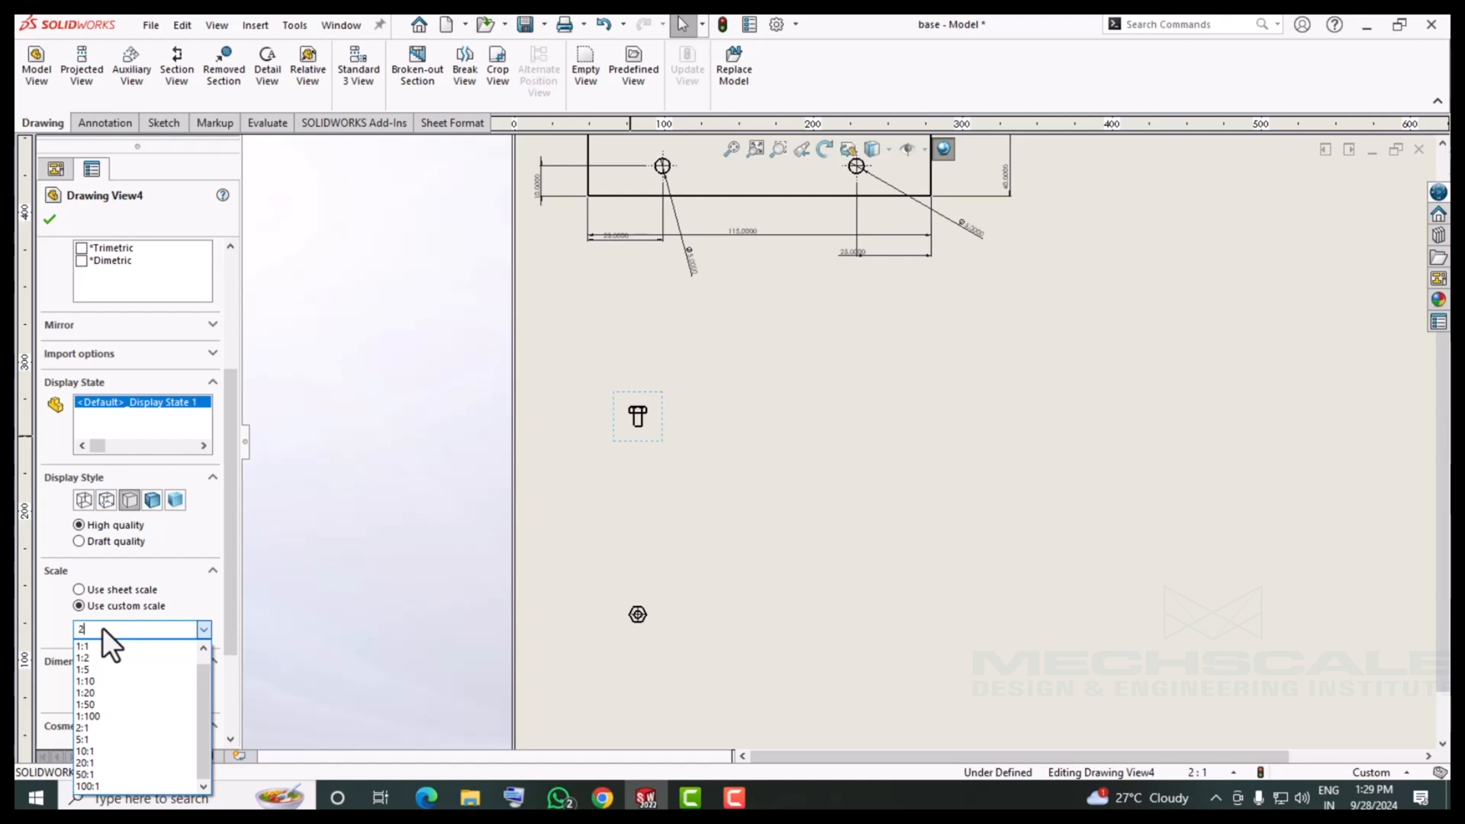
pyautogui.write(':1')
pyautogui.press('Return')
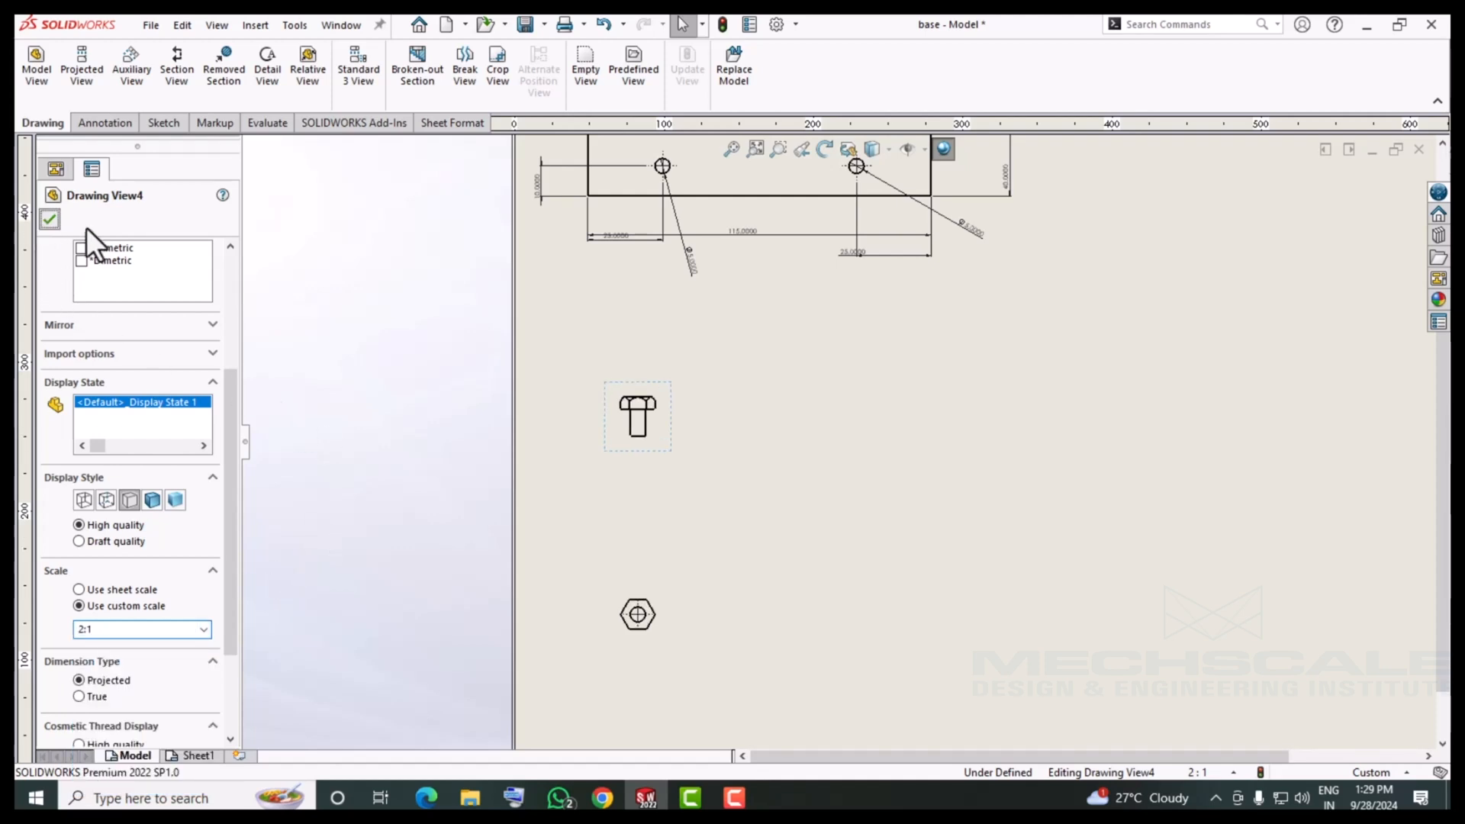
# Move the bolt's hexagonal projected view up close beneath its front view.
pyautogui.click(608, 570)
pyautogui.moveTo(608, 608); pyautogui.dragTo(608, 468)
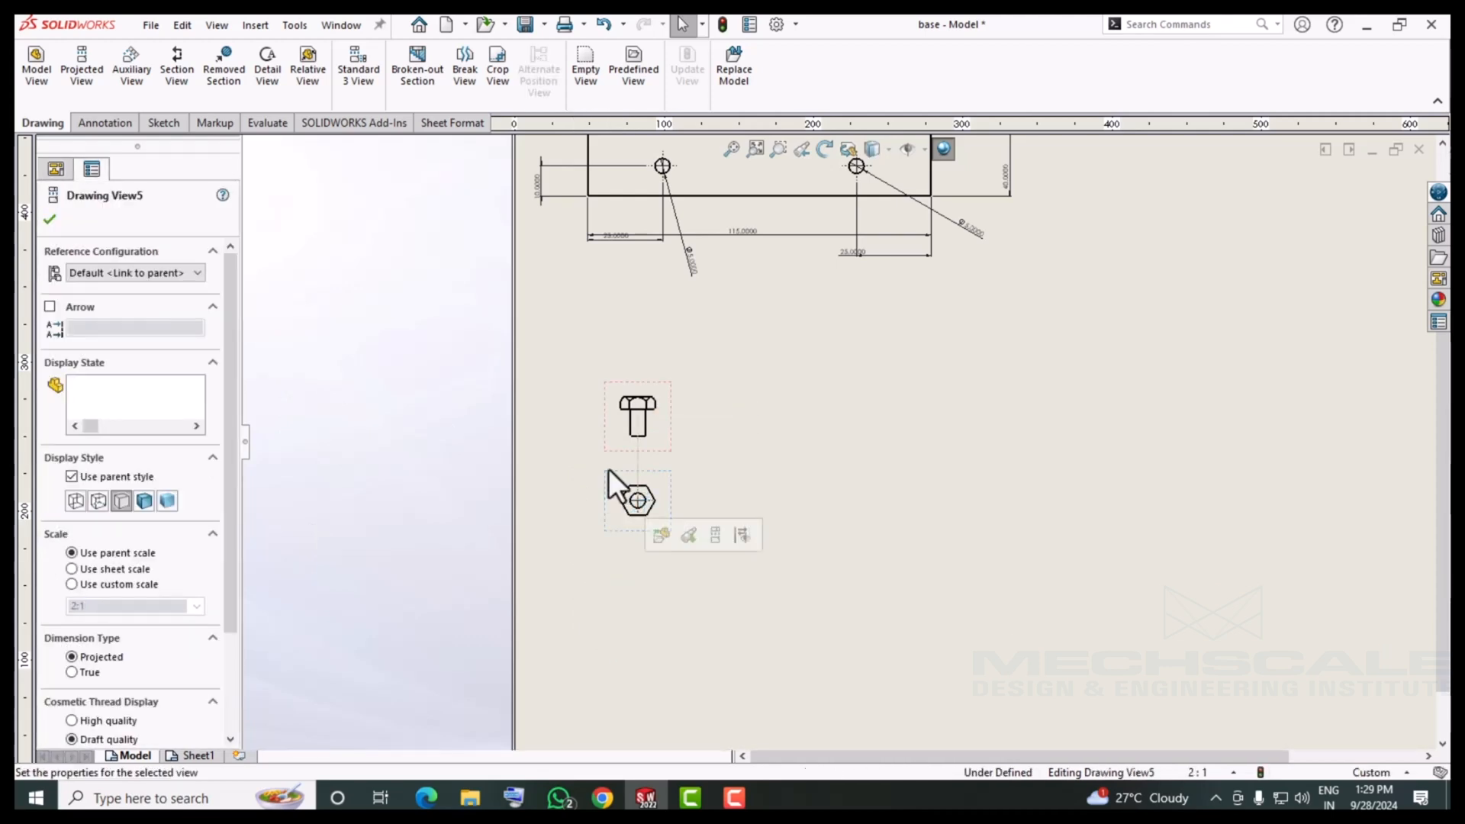
# Import the model dimensions into both the bolt's front view and its hexagonal projected view.
pyautogui.scroll(-5, 720, 419)
pyautogui.click(82, 123)
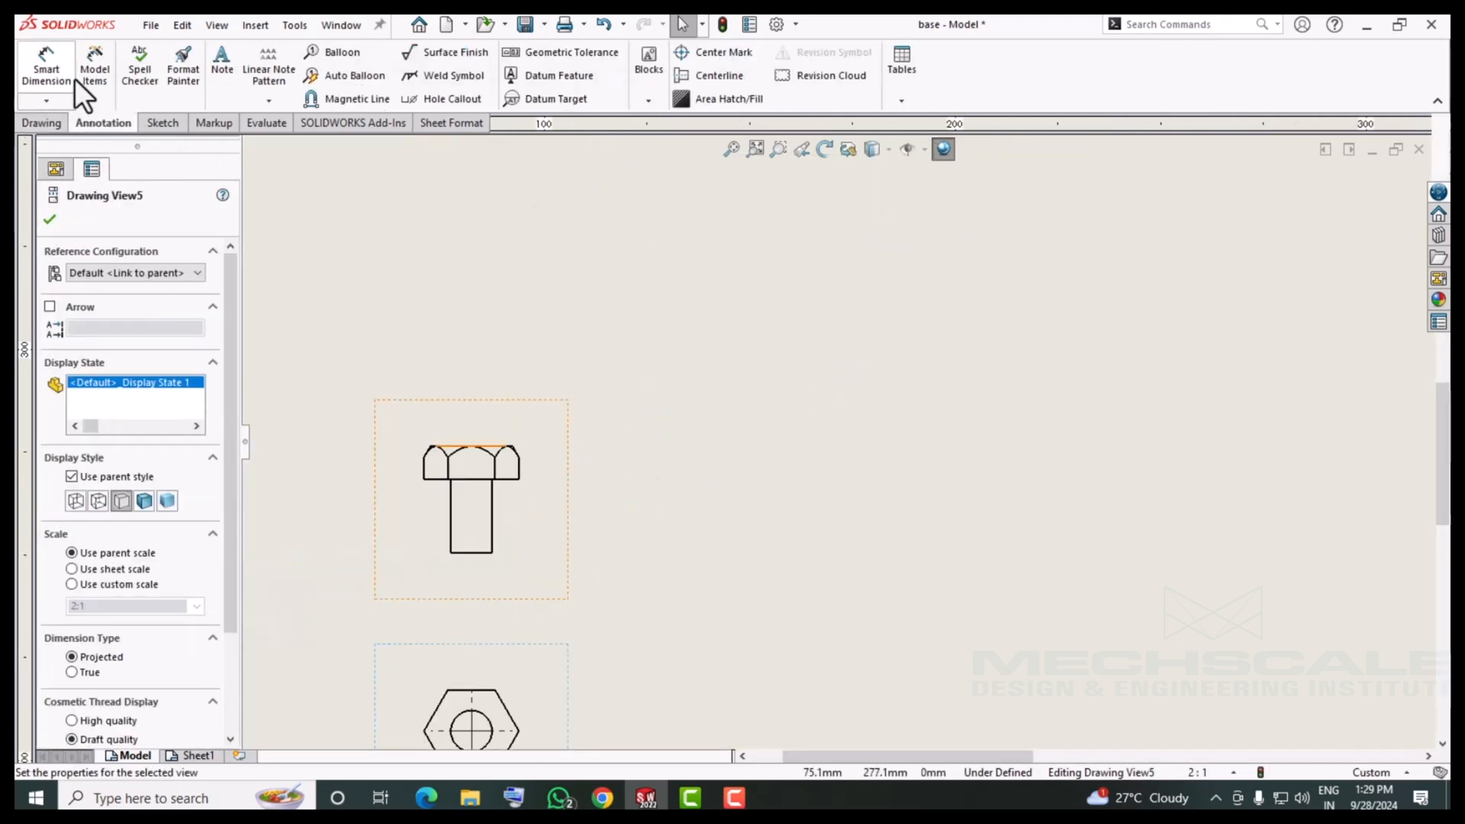
pyautogui.scroll(3, 657, 435)
pyautogui.click(96, 70)
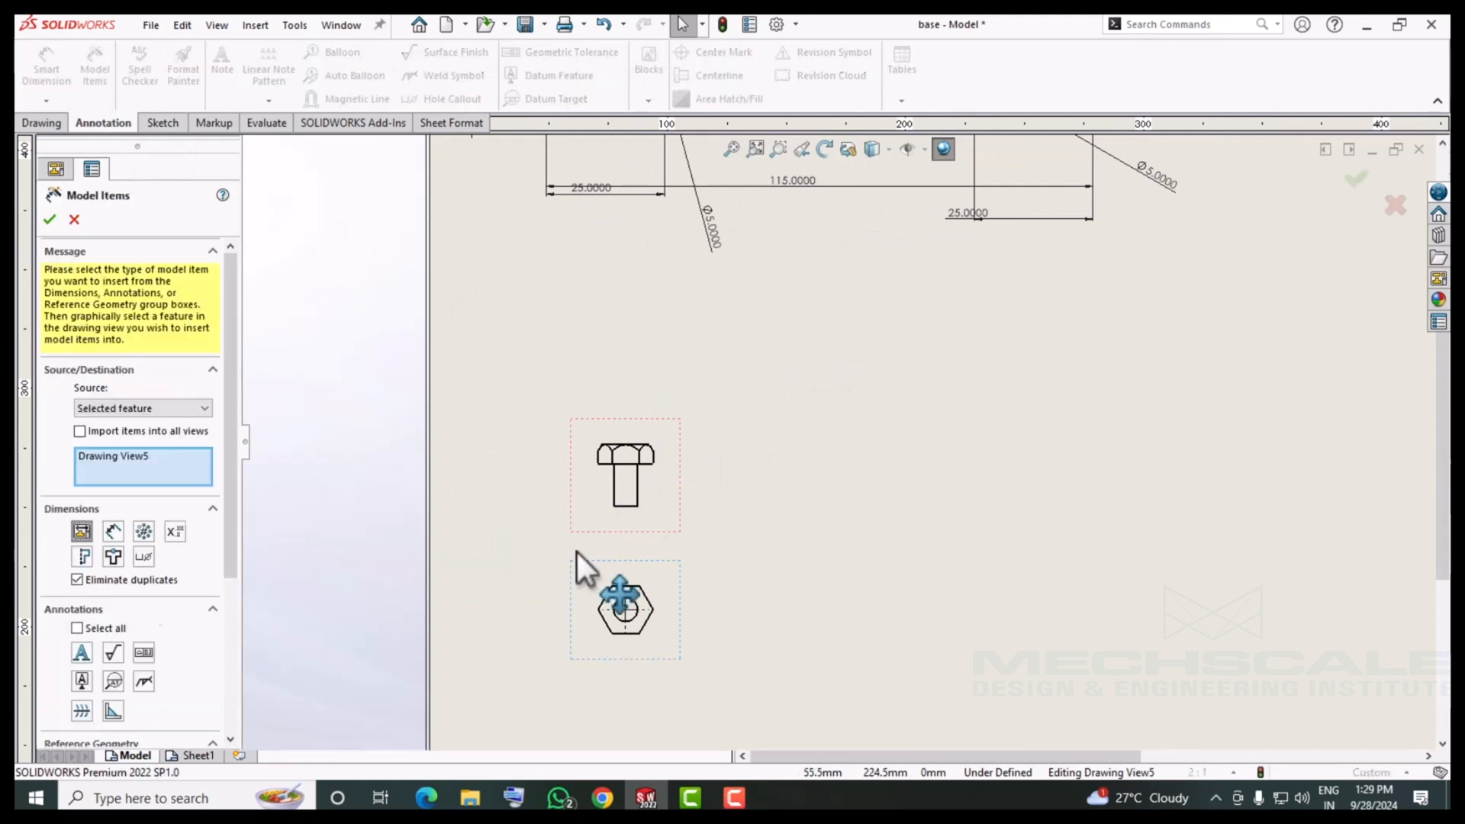
pyautogui.click(589, 526)
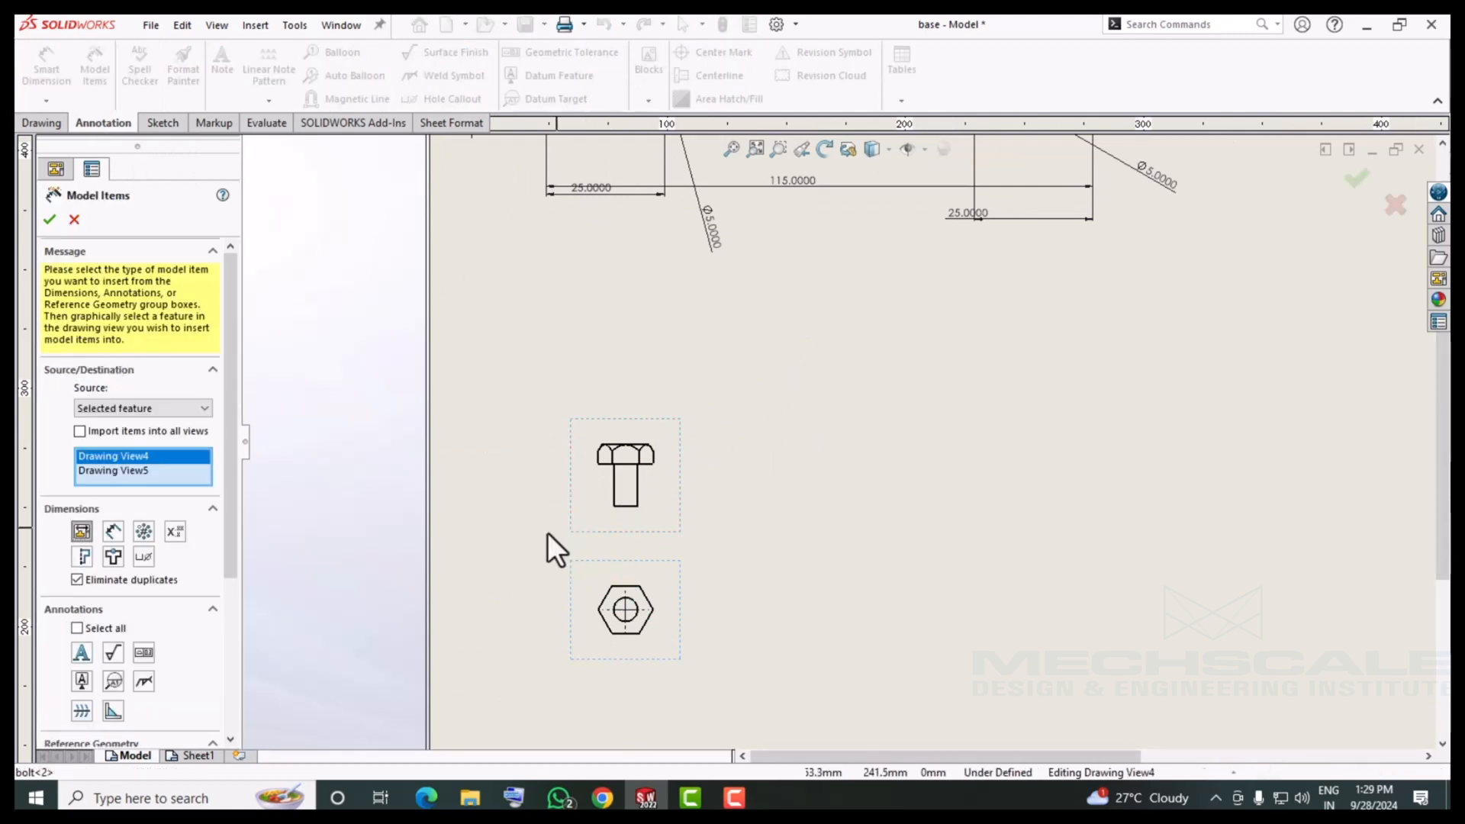
pyautogui.click(49, 219)
pyautogui.click(775, 411)
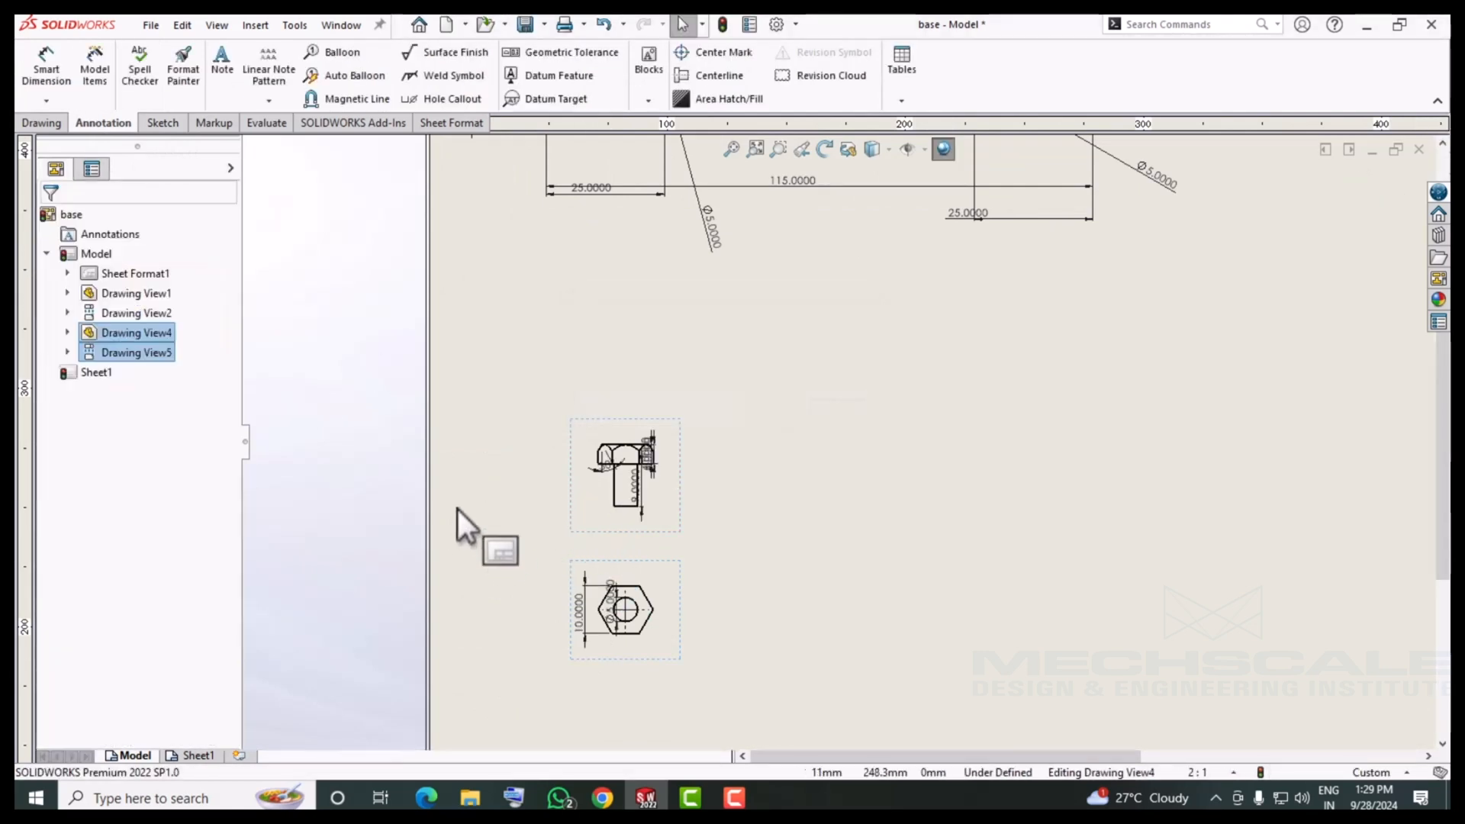
# Move the bolt front view's two 4 mm and one 9 mm dimensions to its right and the 30° angle dimension down beside the shank.
pyautogui.scroll(-8, 698, 488)
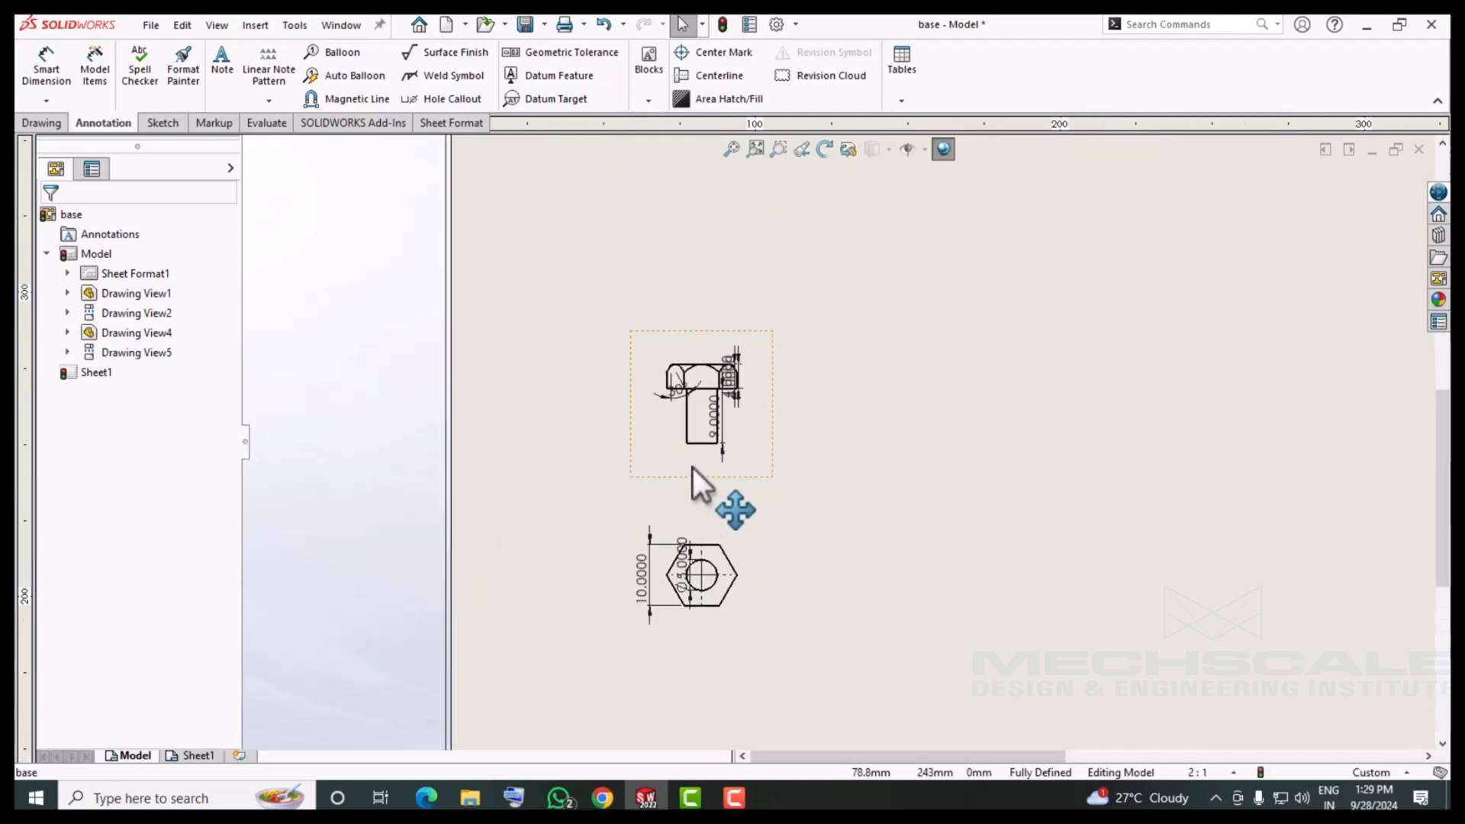
pyautogui.moveTo(983, 365); pyautogui.dragTo(987, 365)
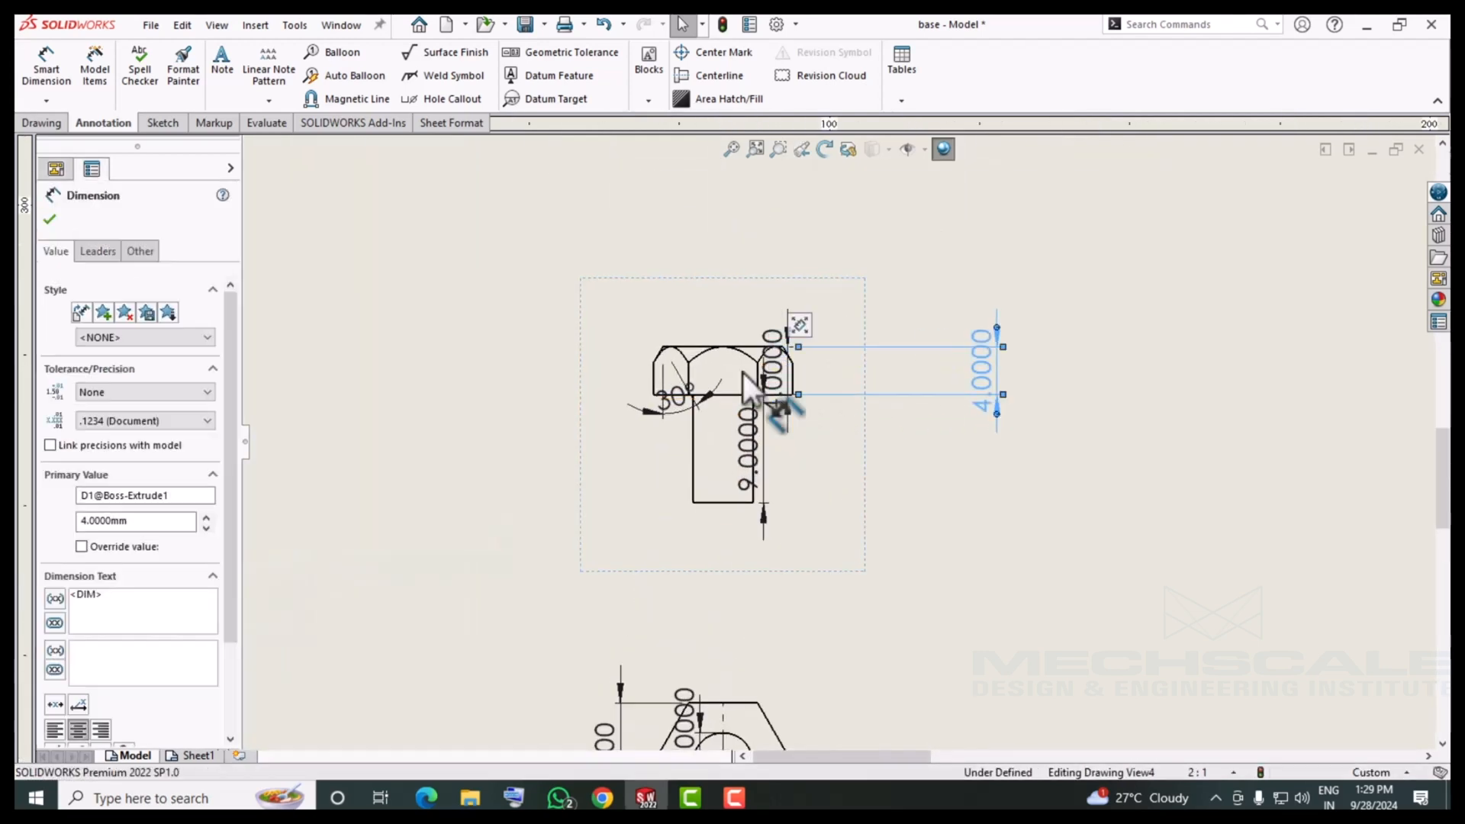
pyautogui.moveTo(771, 367); pyautogui.dragTo(892, 389)
pyautogui.moveTo(673, 398); pyautogui.dragTo(587, 507)
pyautogui.moveTo(759, 450); pyautogui.dragTo(985, 510)
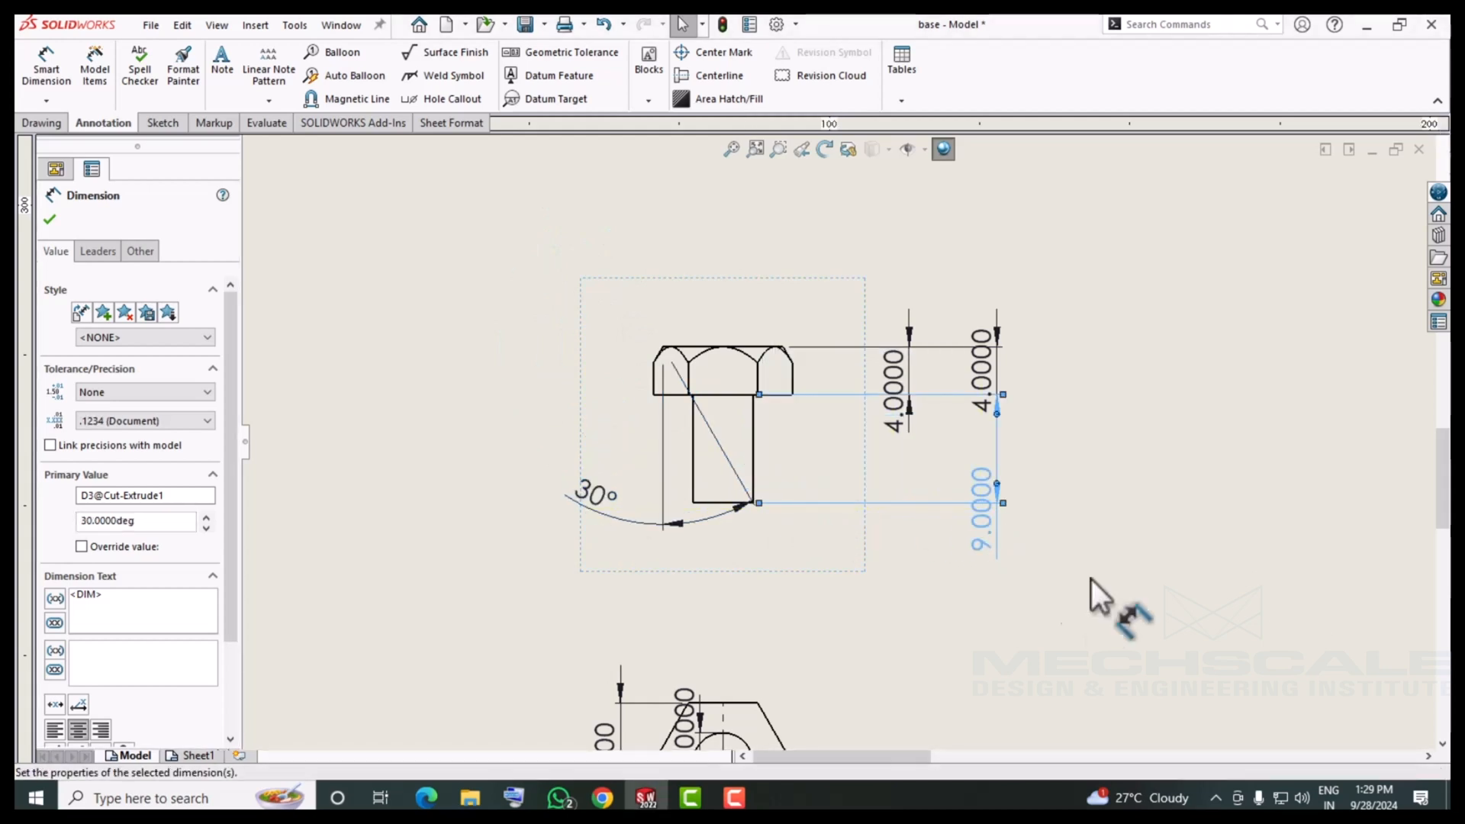
pyautogui.click(882, 566)
# Move the 10 mm and Ø5 mm dimensions of the bolt's hexagonal view clear of the outline on its left side.
pyautogui.scroll(-2, 882, 566)
pyautogui.moveTo(716, 543); pyautogui.dragTo(687, 543)
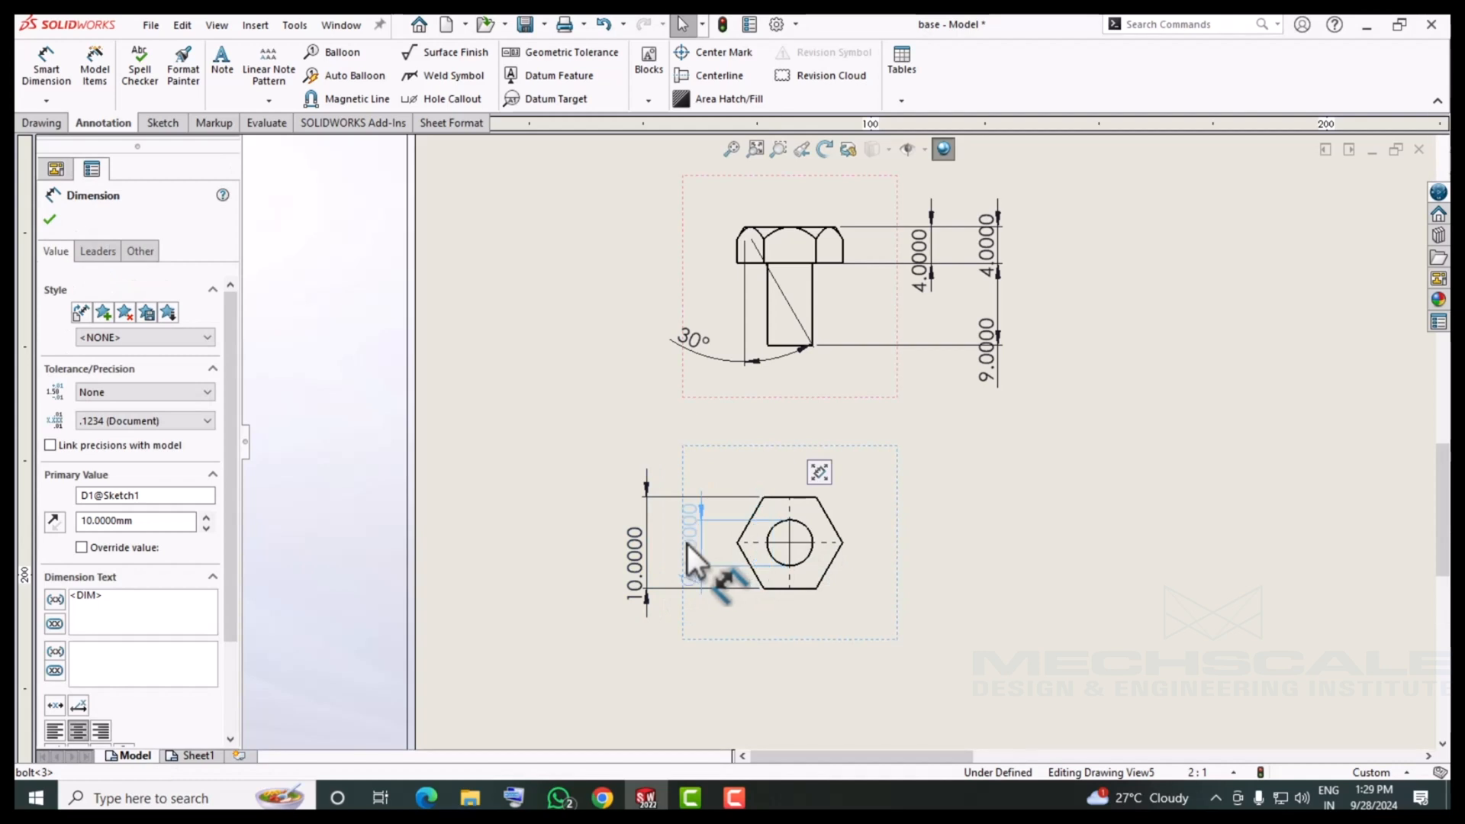
pyautogui.click(428, 616)
# Start a model view of the bushing part with a custom scale of 2:1.
pyautogui.press('z')
pyautogui.scroll(3, 455, 633)
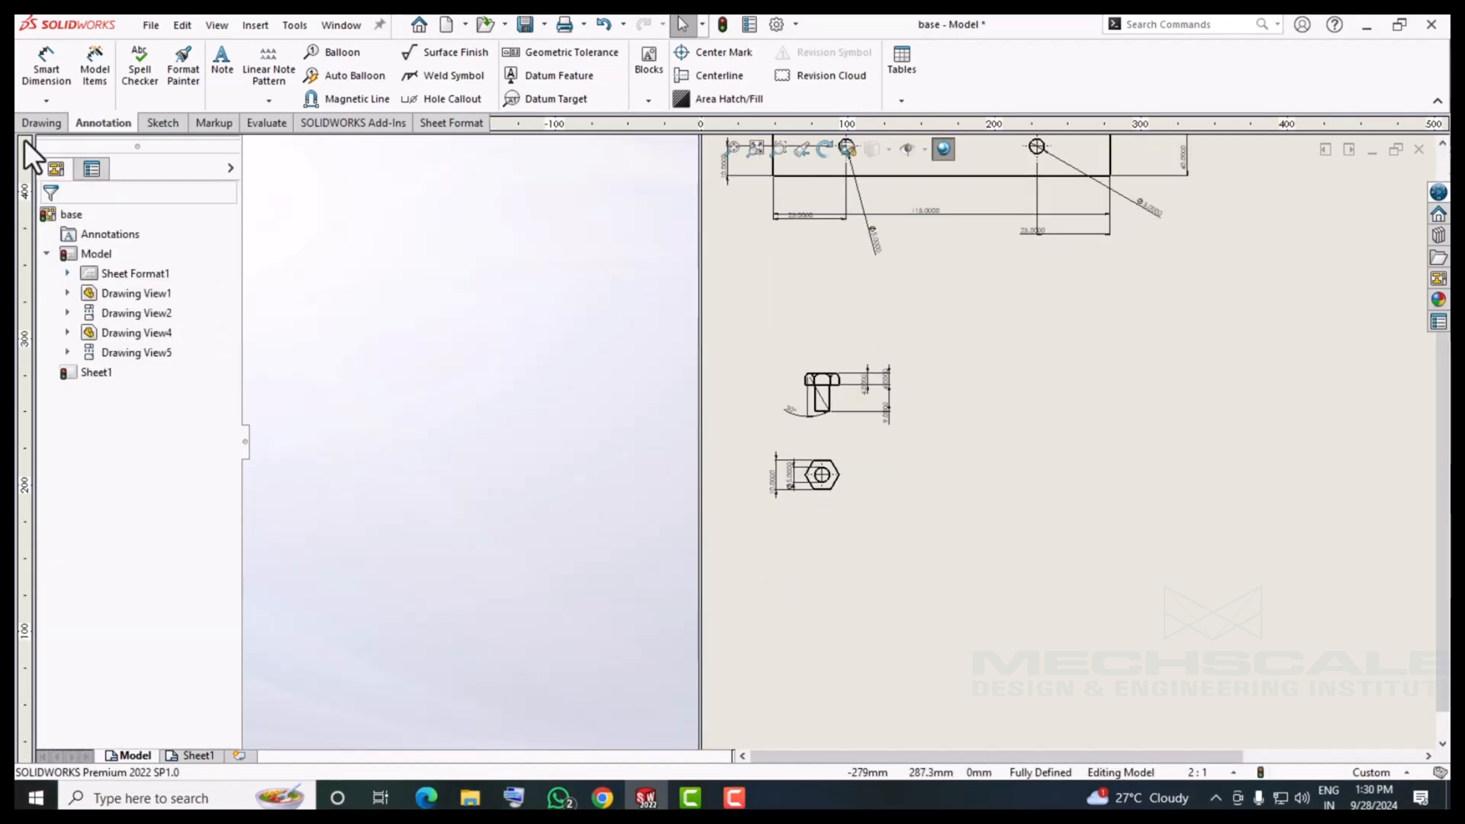
pyautogui.click(41, 123)
pyautogui.click(38, 70)
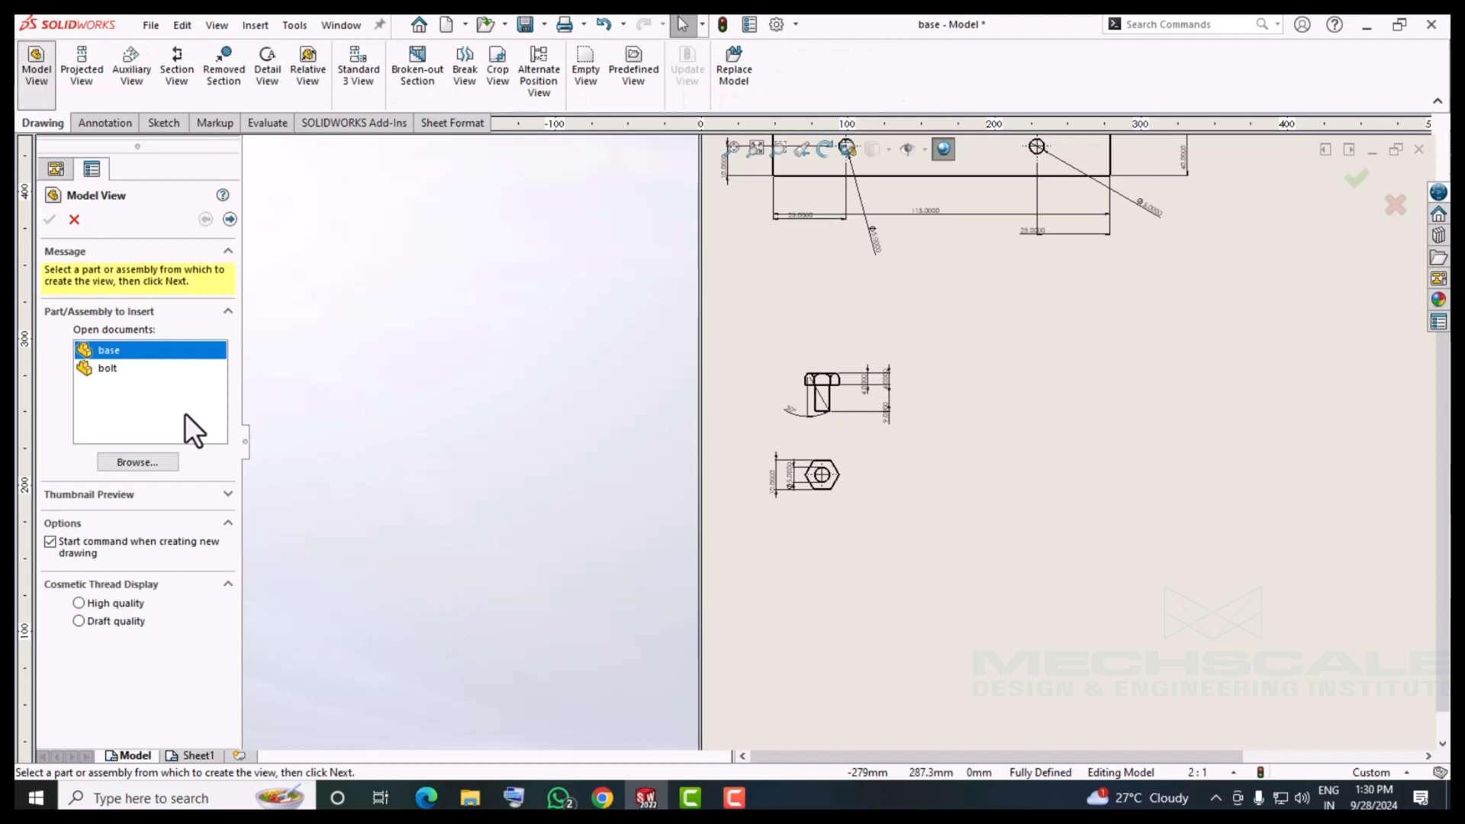
pyautogui.click(138, 462)
pyautogui.doubleClick(610, 270)
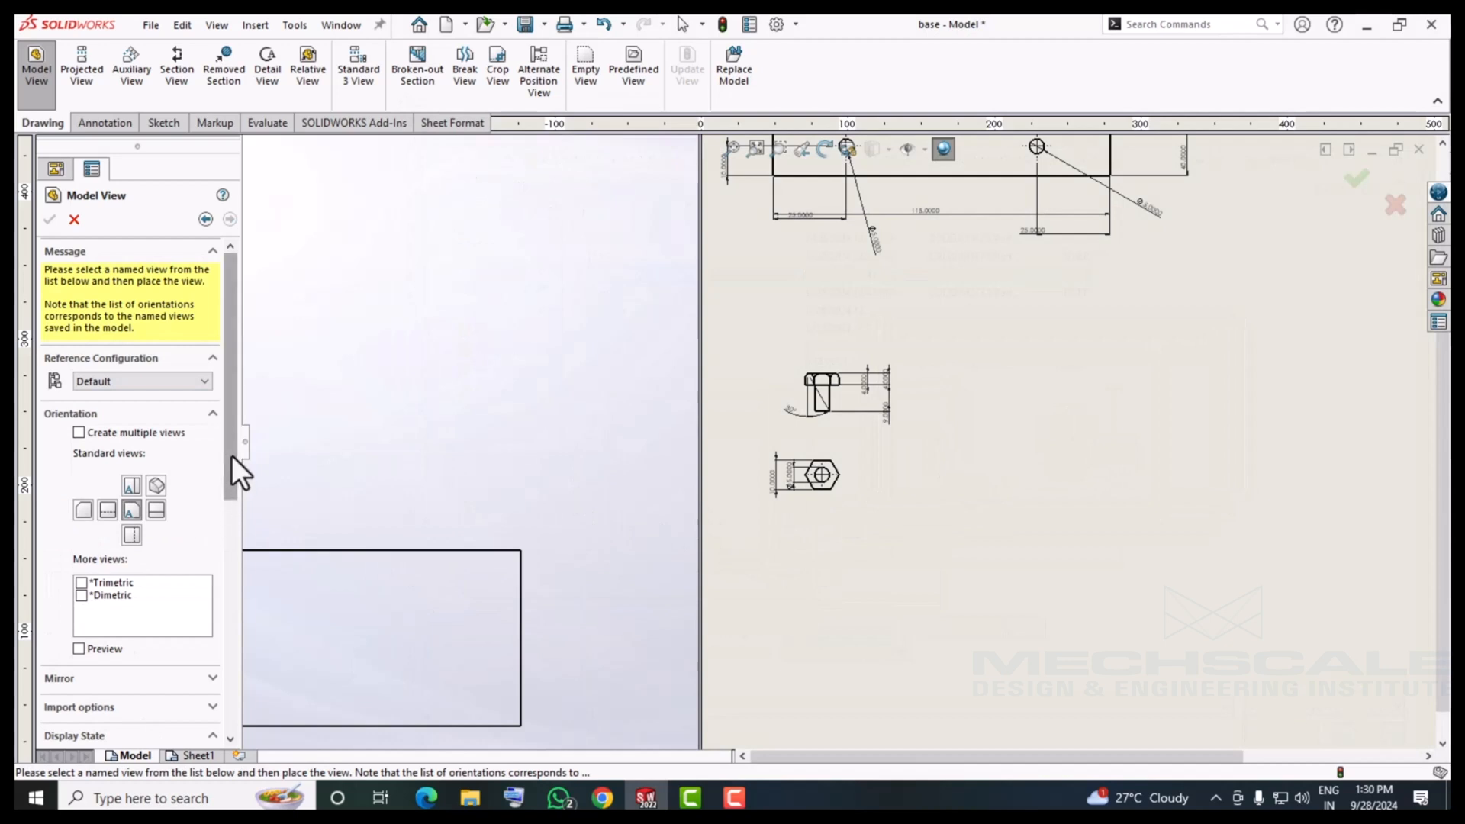
pyautogui.moveTo(231, 458); pyautogui.dragTo(221, 607)
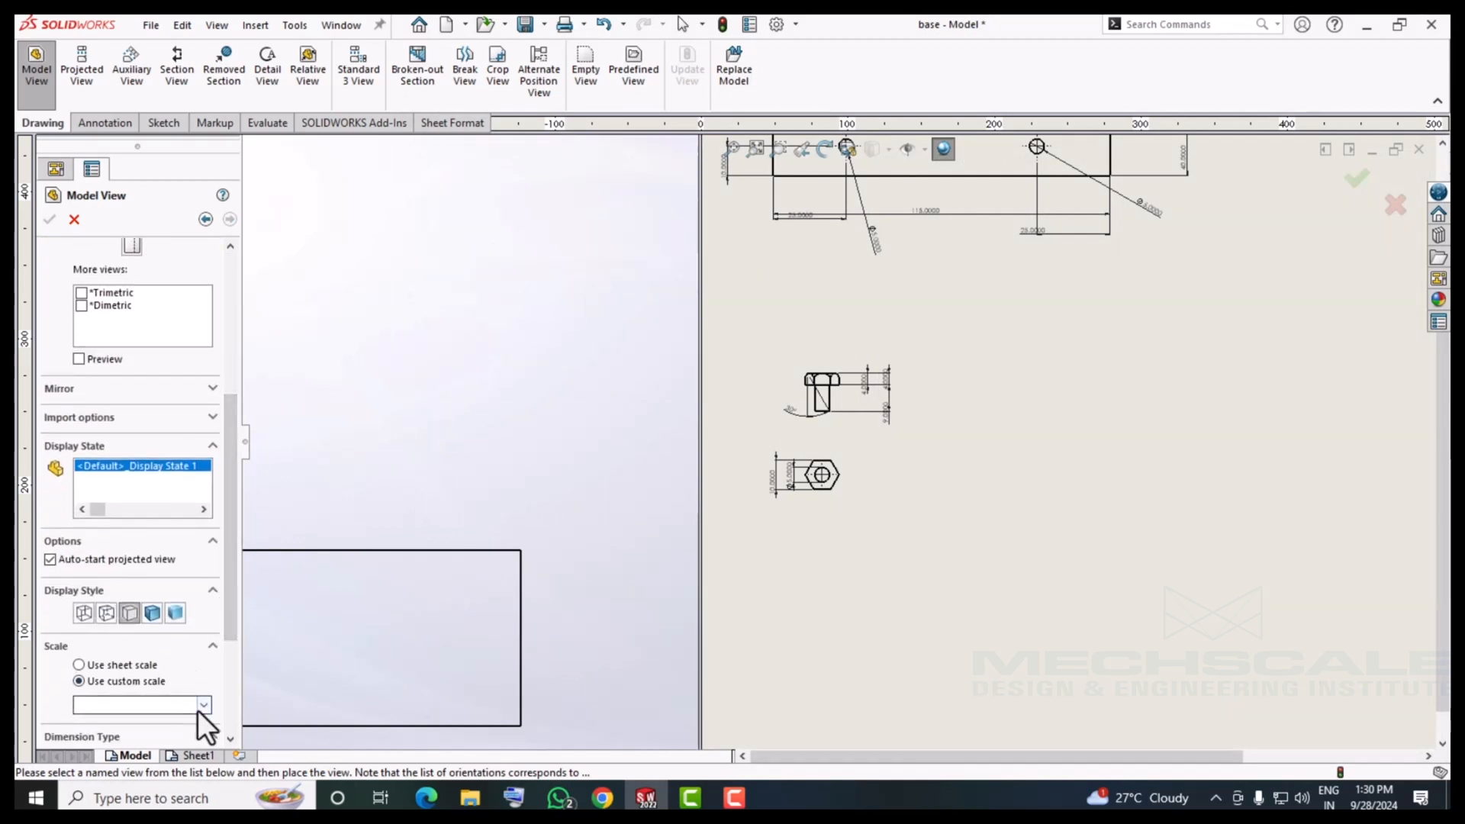
pyautogui.click(203, 705)
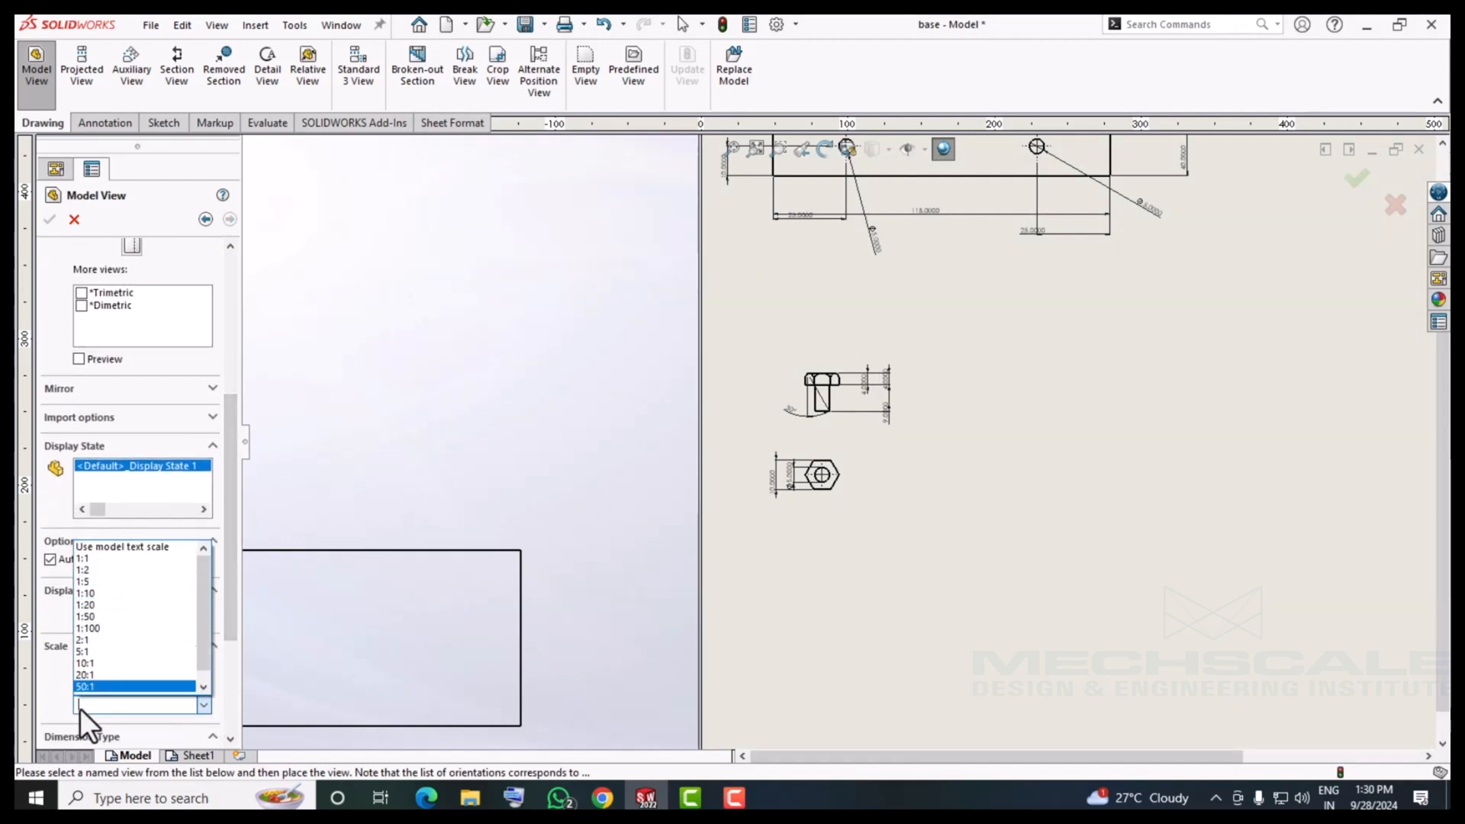
pyautogui.click(84, 638)
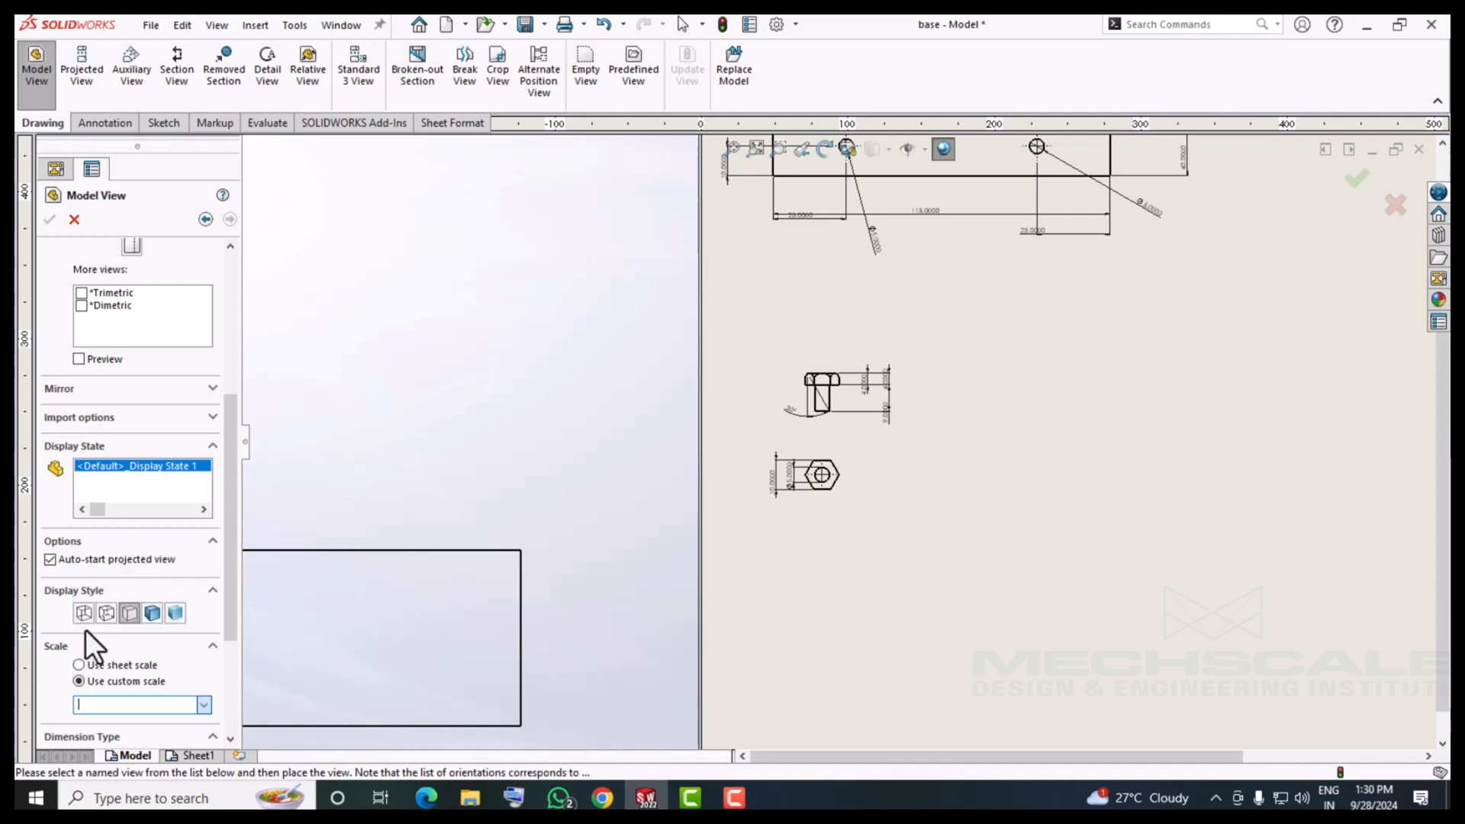
# Place the bushing's front view to the right of the bolt's front view and a circular projected view beneath it.
pyautogui.moveTo(226, 580); pyautogui.dragTo(208, 473)
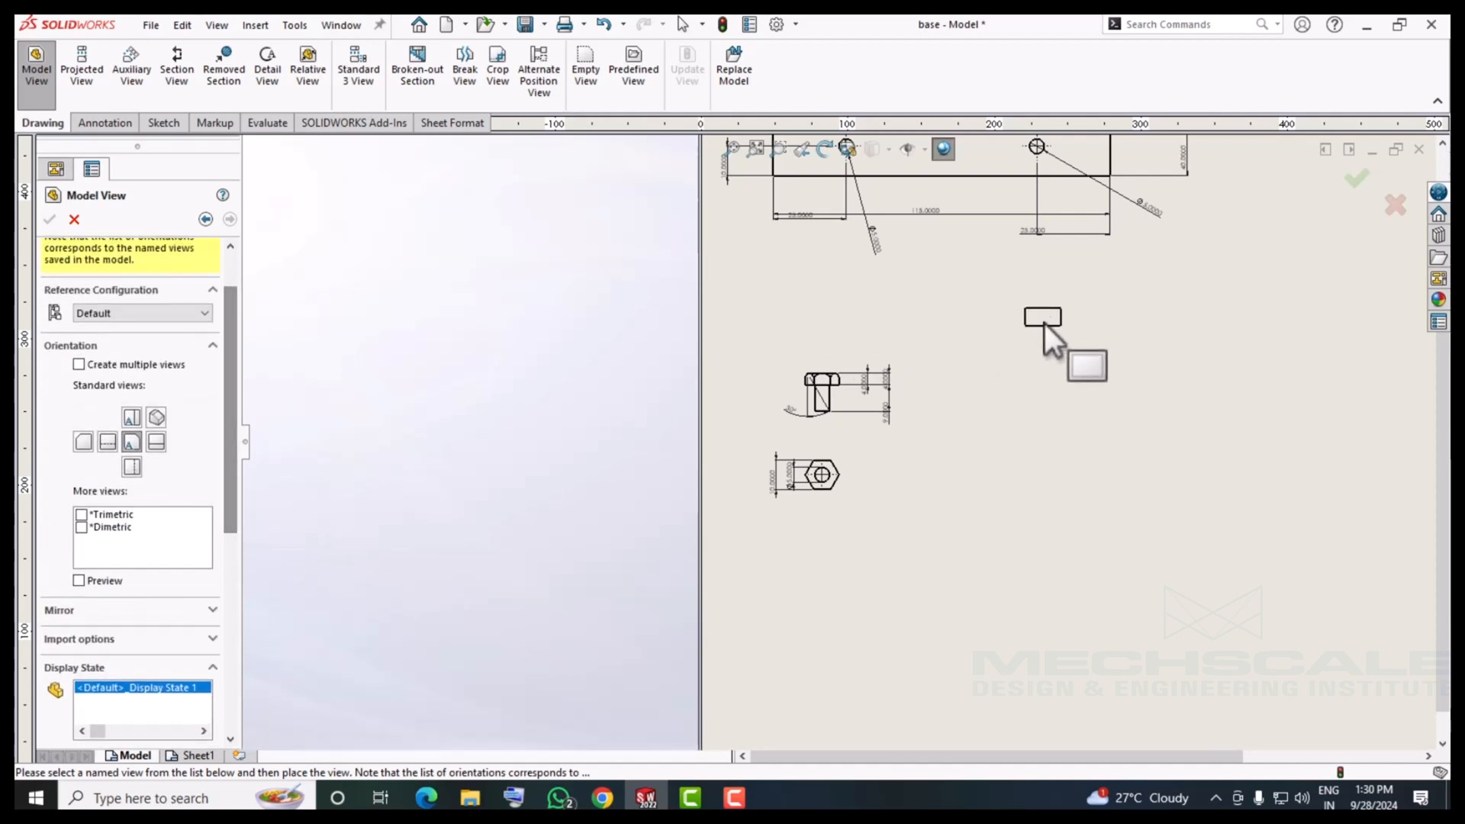
pyautogui.click(1013, 372)
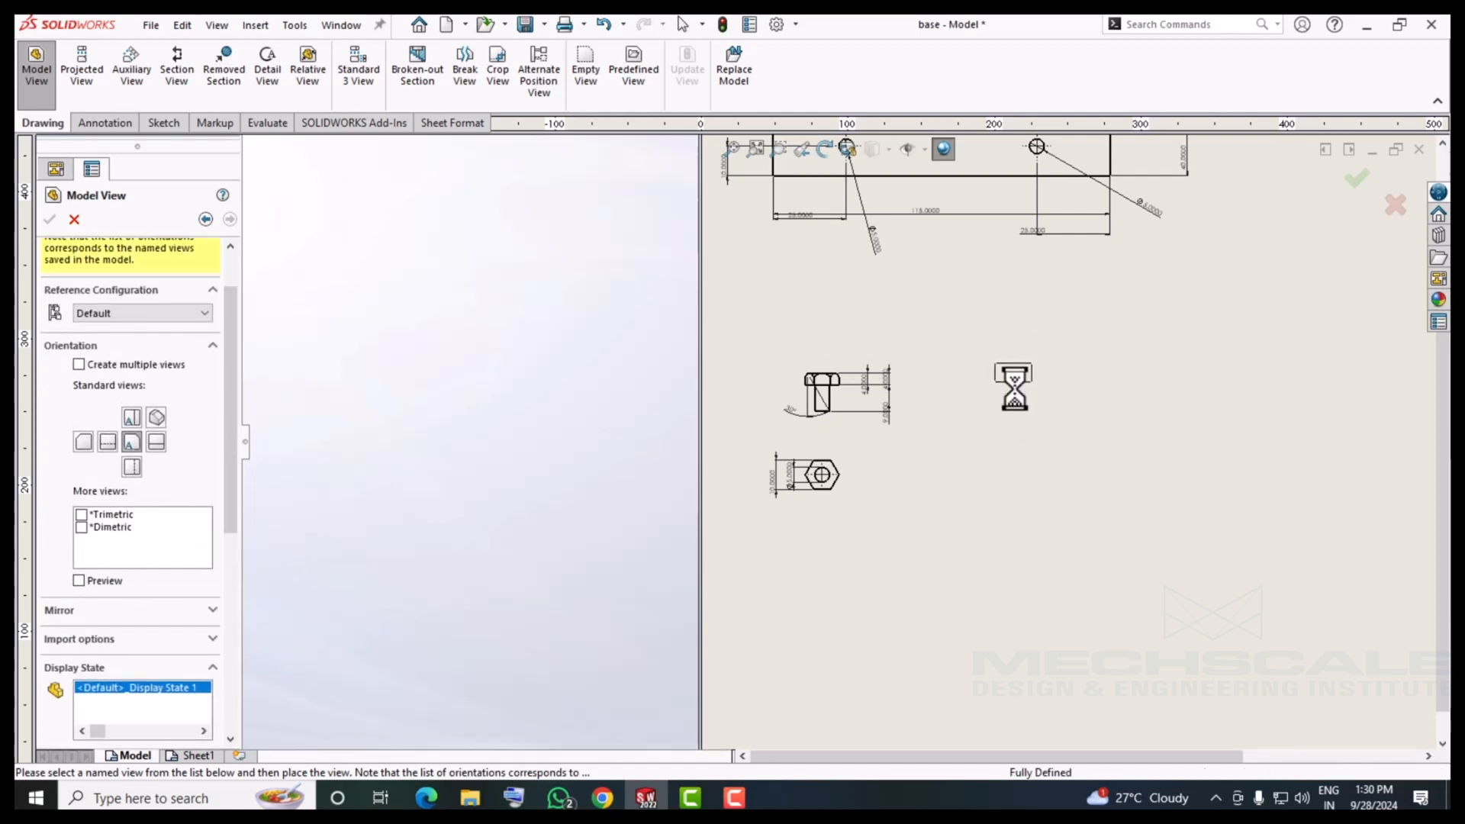
pyautogui.click(1013, 433)
pyautogui.click(50, 219)
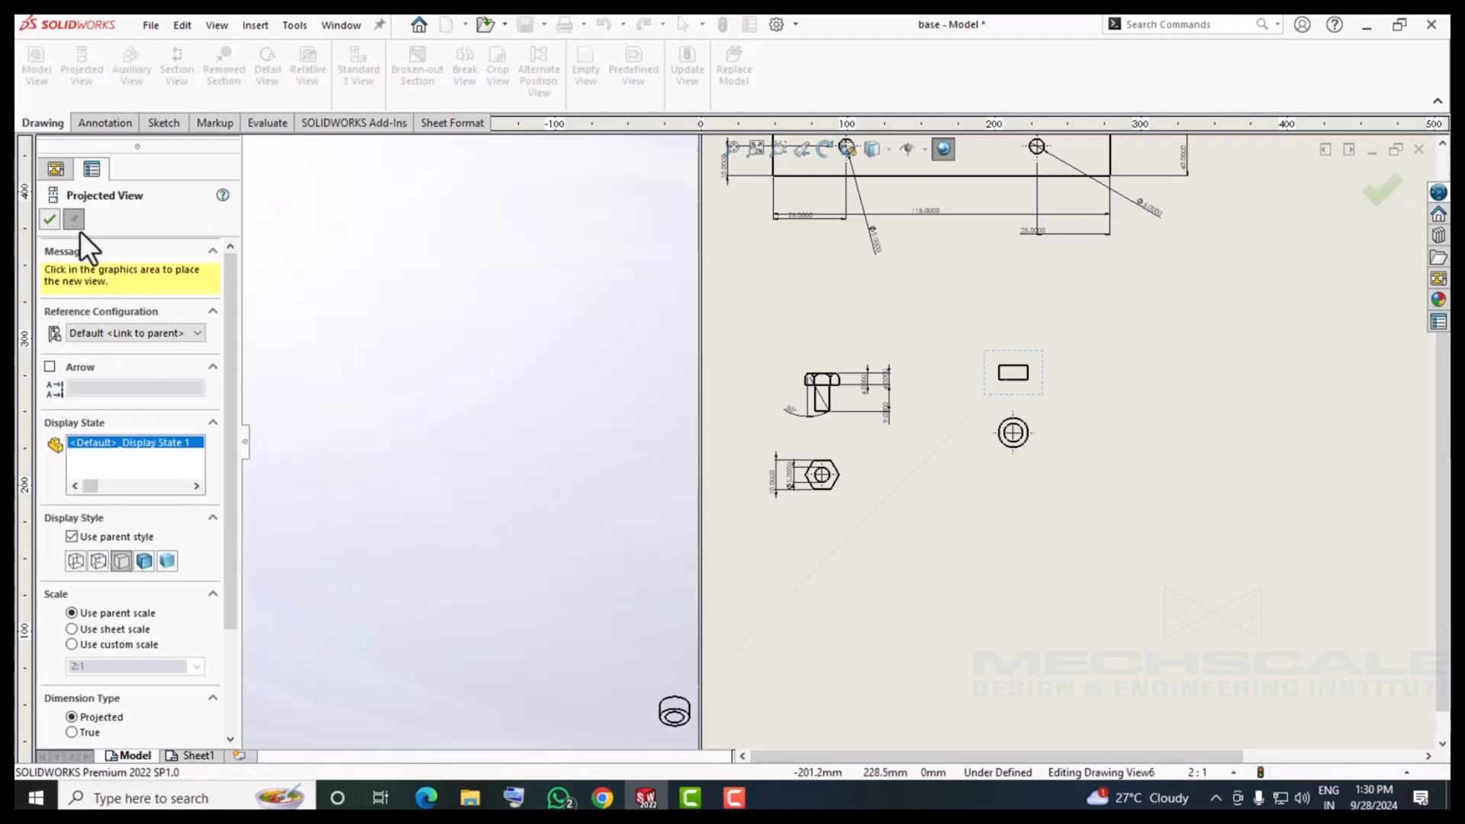
# Import the model dimensions into the bushing's circular projected view, taking them from the entire model.
pyautogui.scroll(-1, 1113, 391)
pyautogui.scroll(-1, 1113, 390)
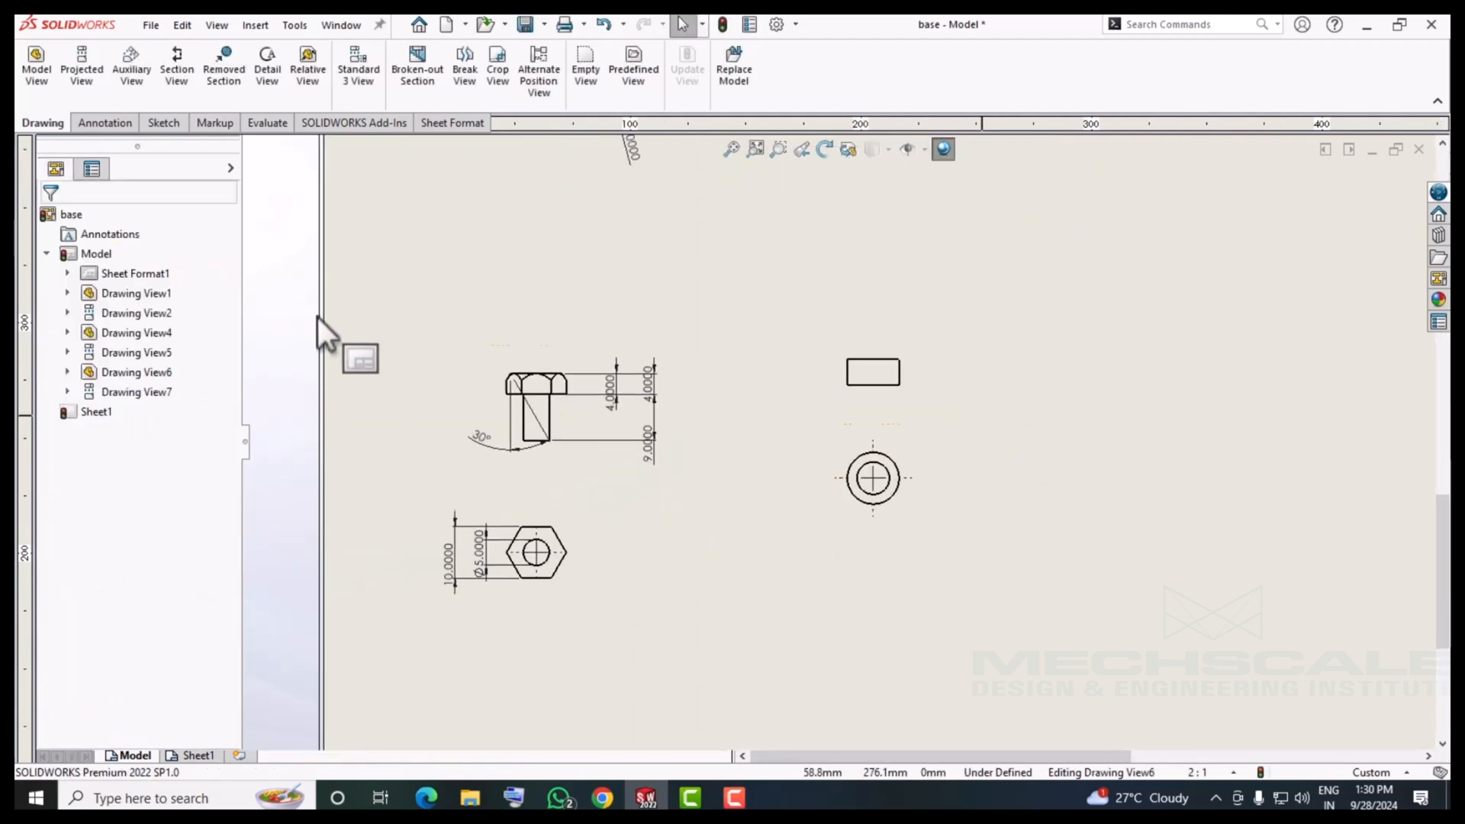
pyautogui.click(92, 123)
pyautogui.click(93, 72)
pyautogui.click(839, 501)
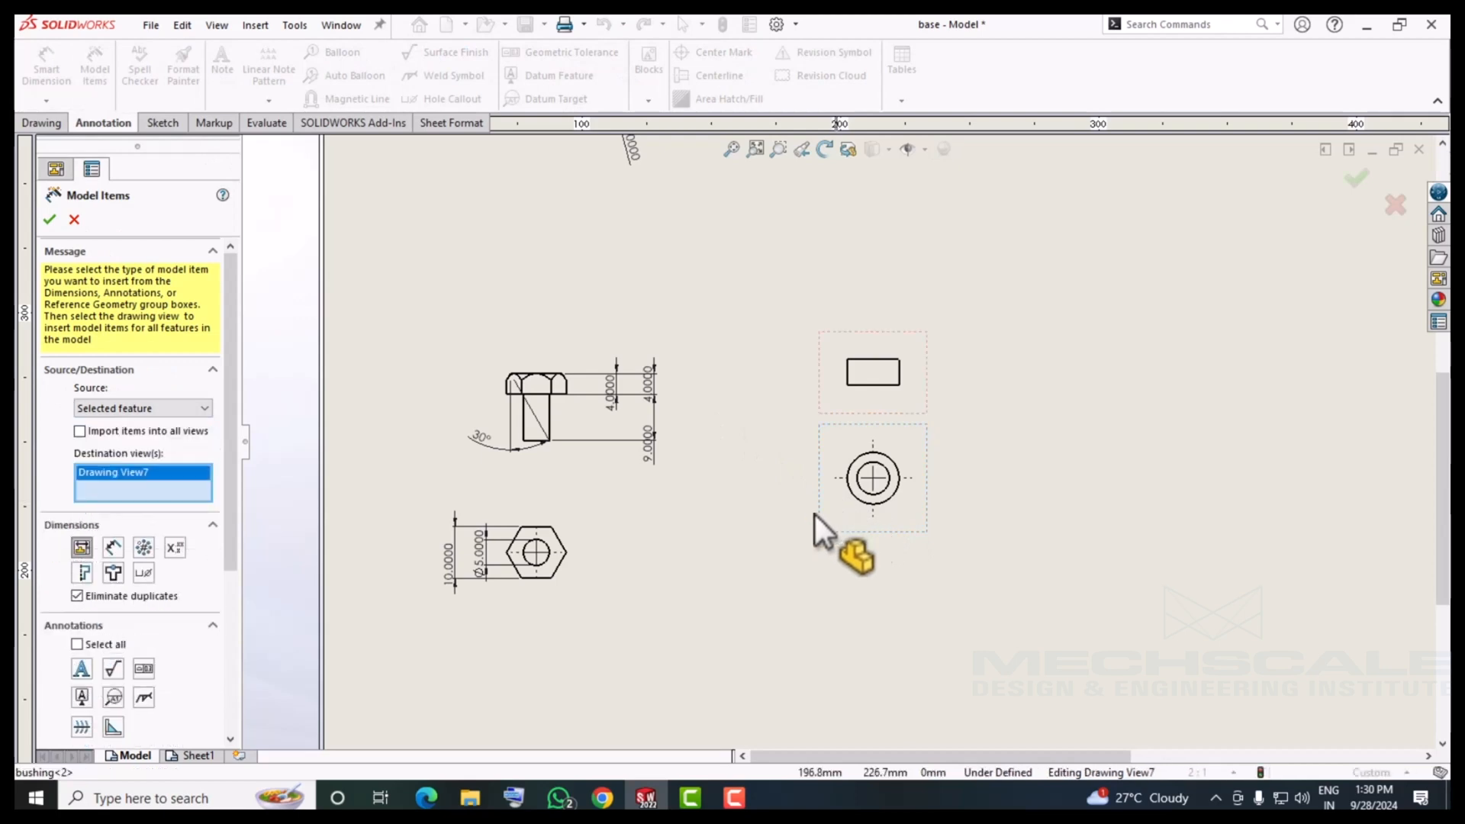
pyautogui.click(50, 219)
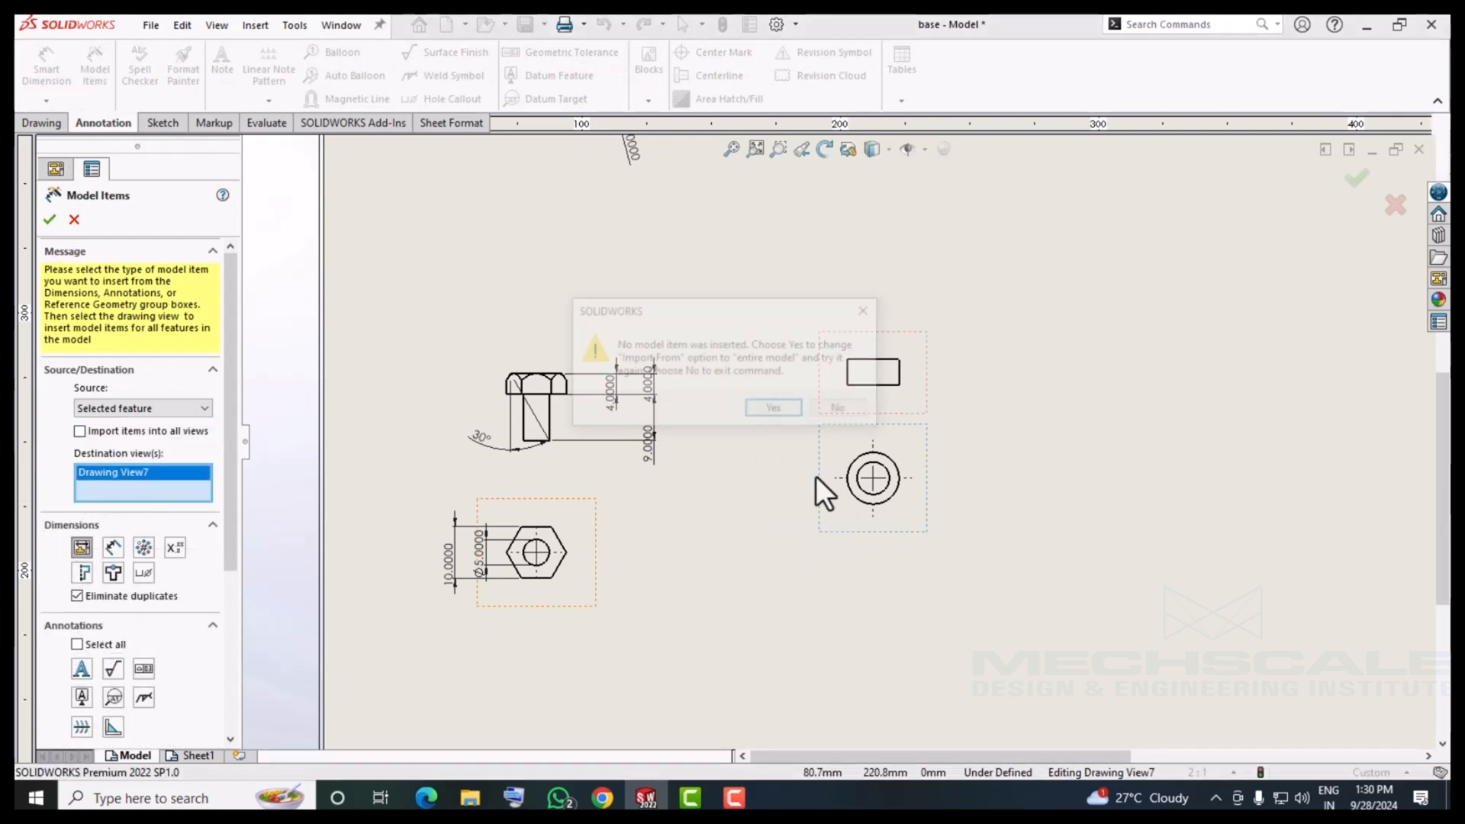
pyautogui.click(759, 407)
# Start a model view of the nut part with a custom scale of 2:1.
pyautogui.scroll(-3, 1000, 488)
pyautogui.scroll(10, 734, 575)
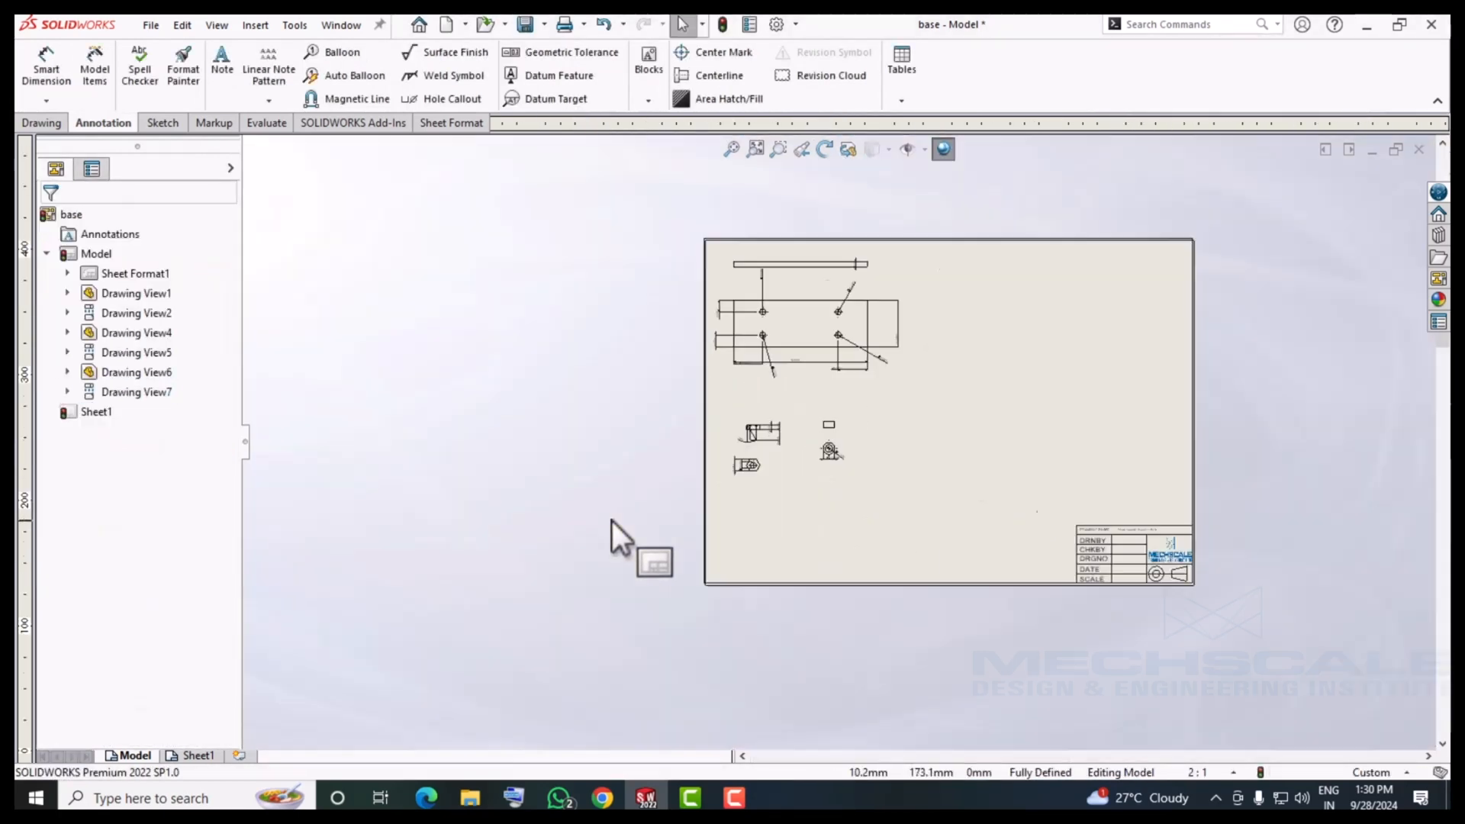
pyautogui.scroll(-5, 855, 427)
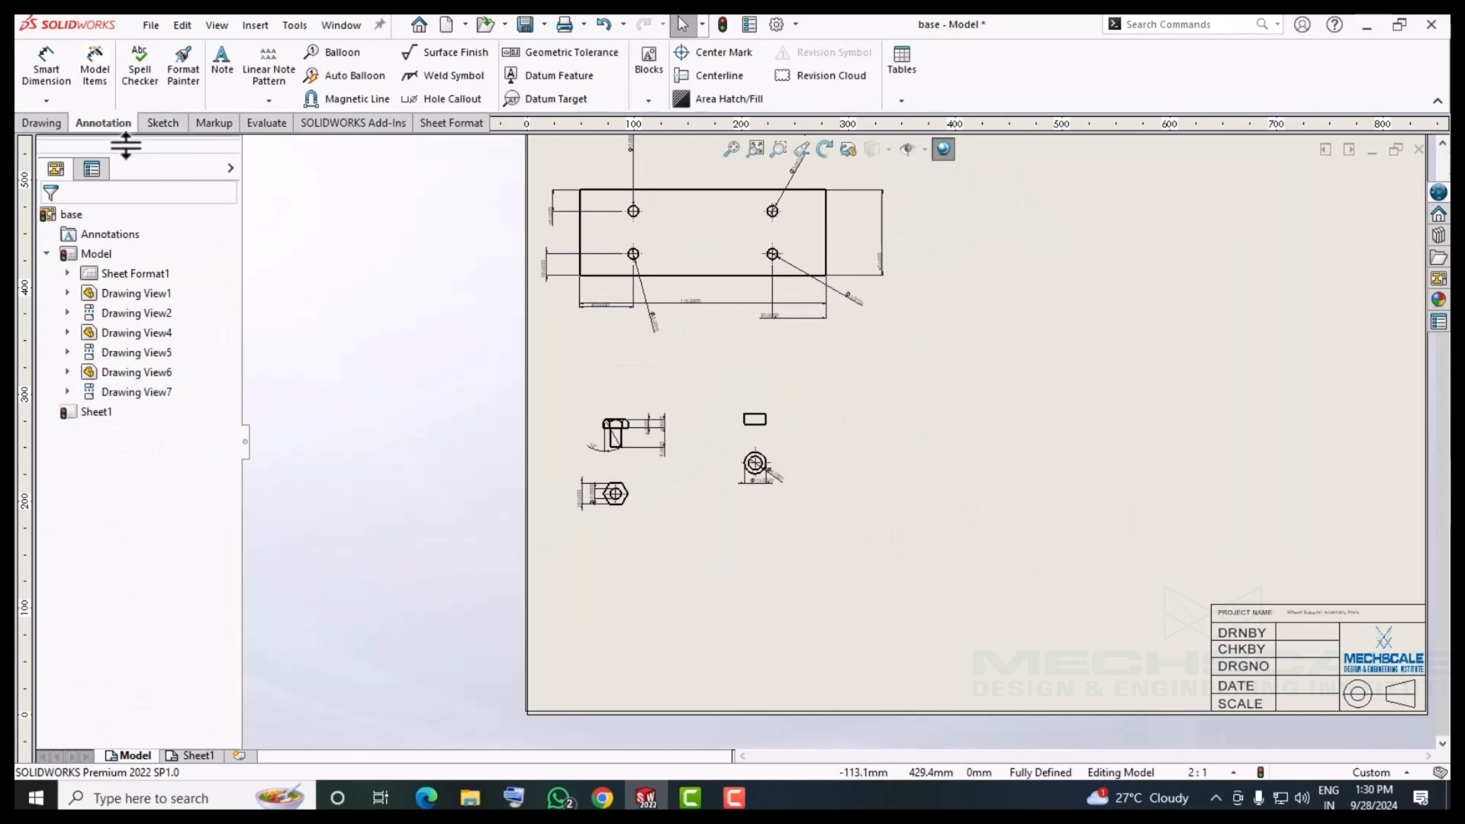
pyautogui.click(46, 126)
pyautogui.click(52, 72)
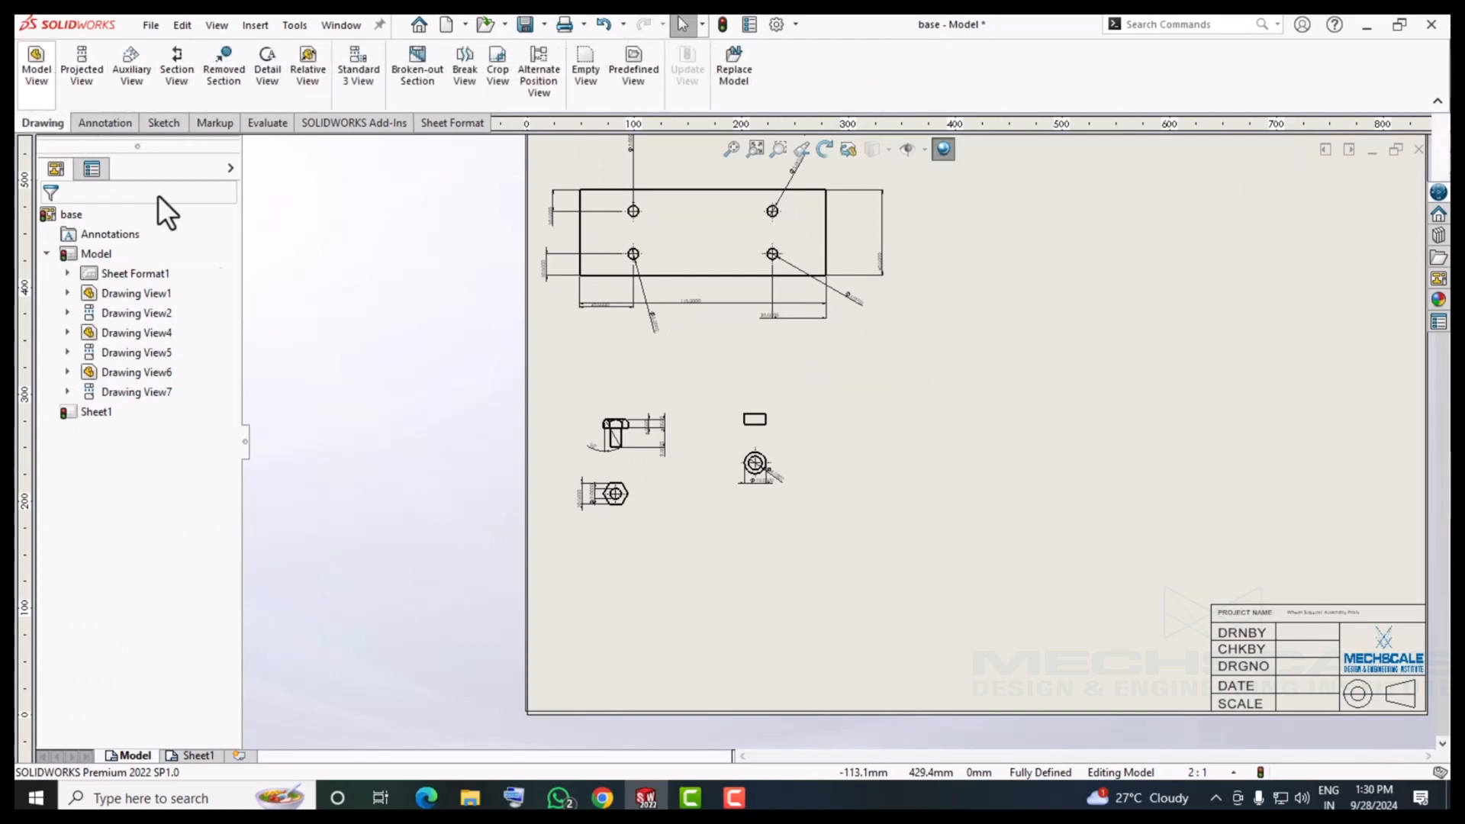
pyautogui.click(146, 463)
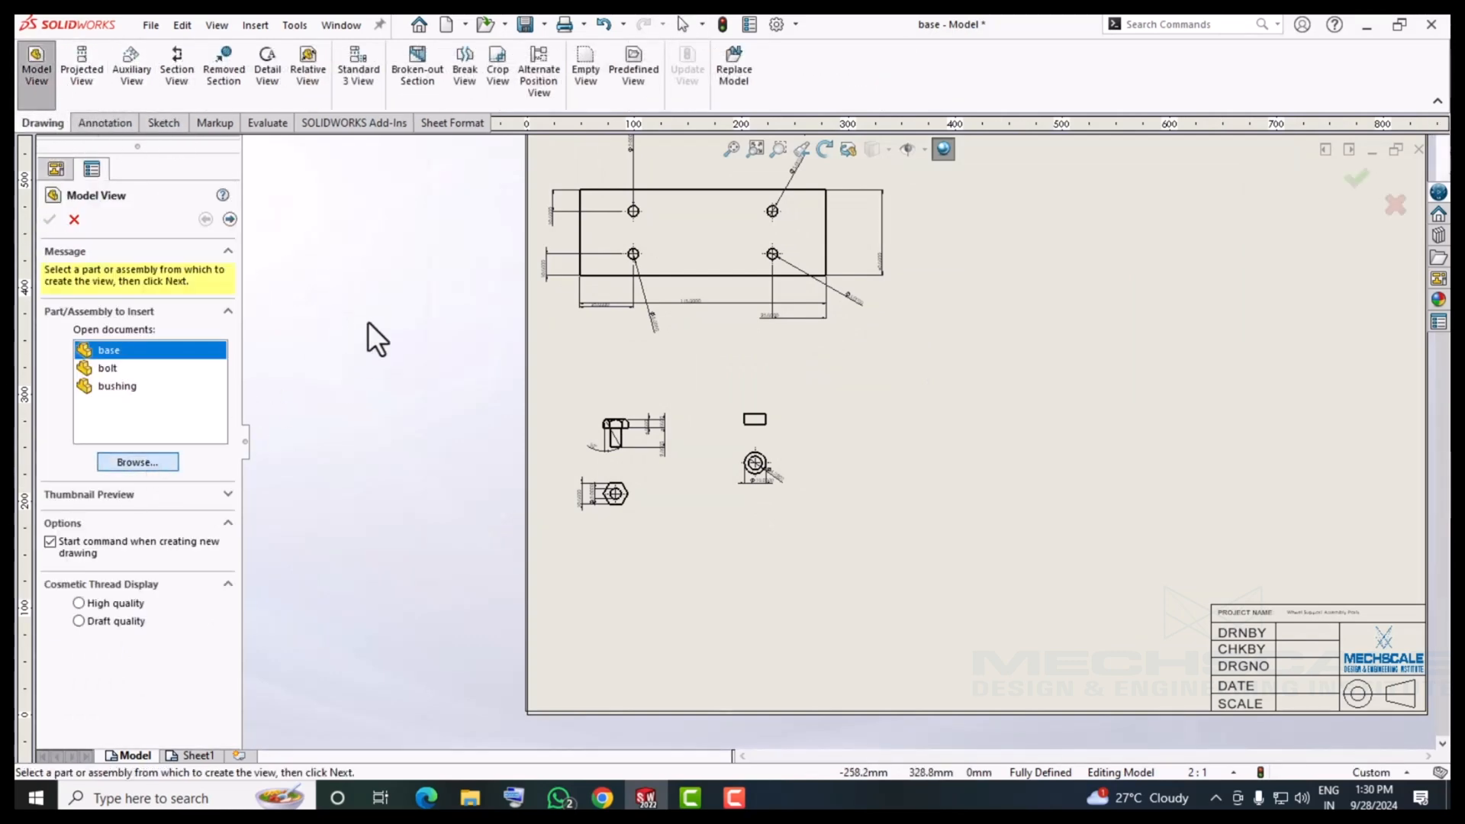
pyautogui.doubleClick(601, 288)
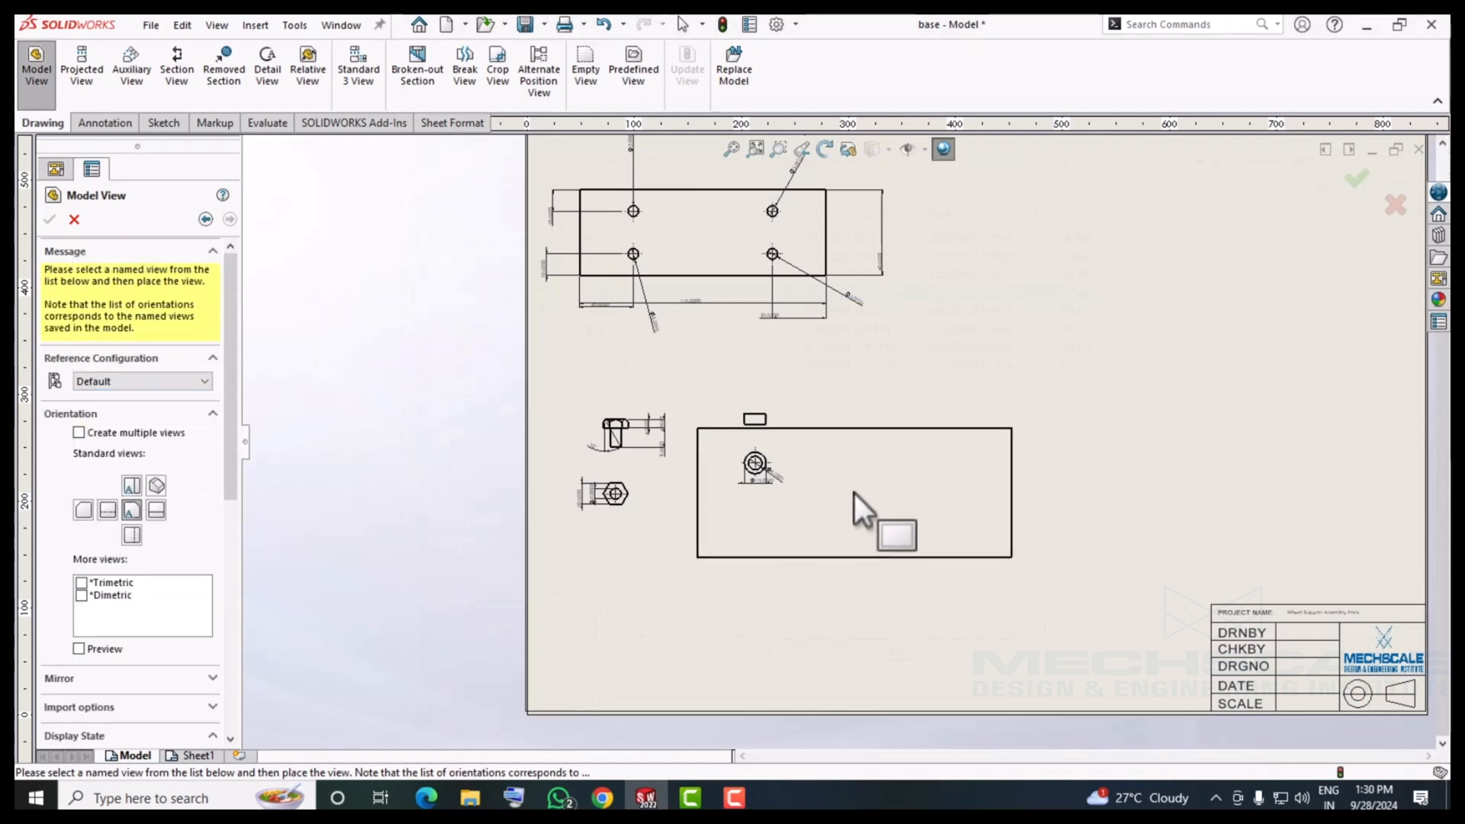
pyautogui.scroll(-4, 238, 546)
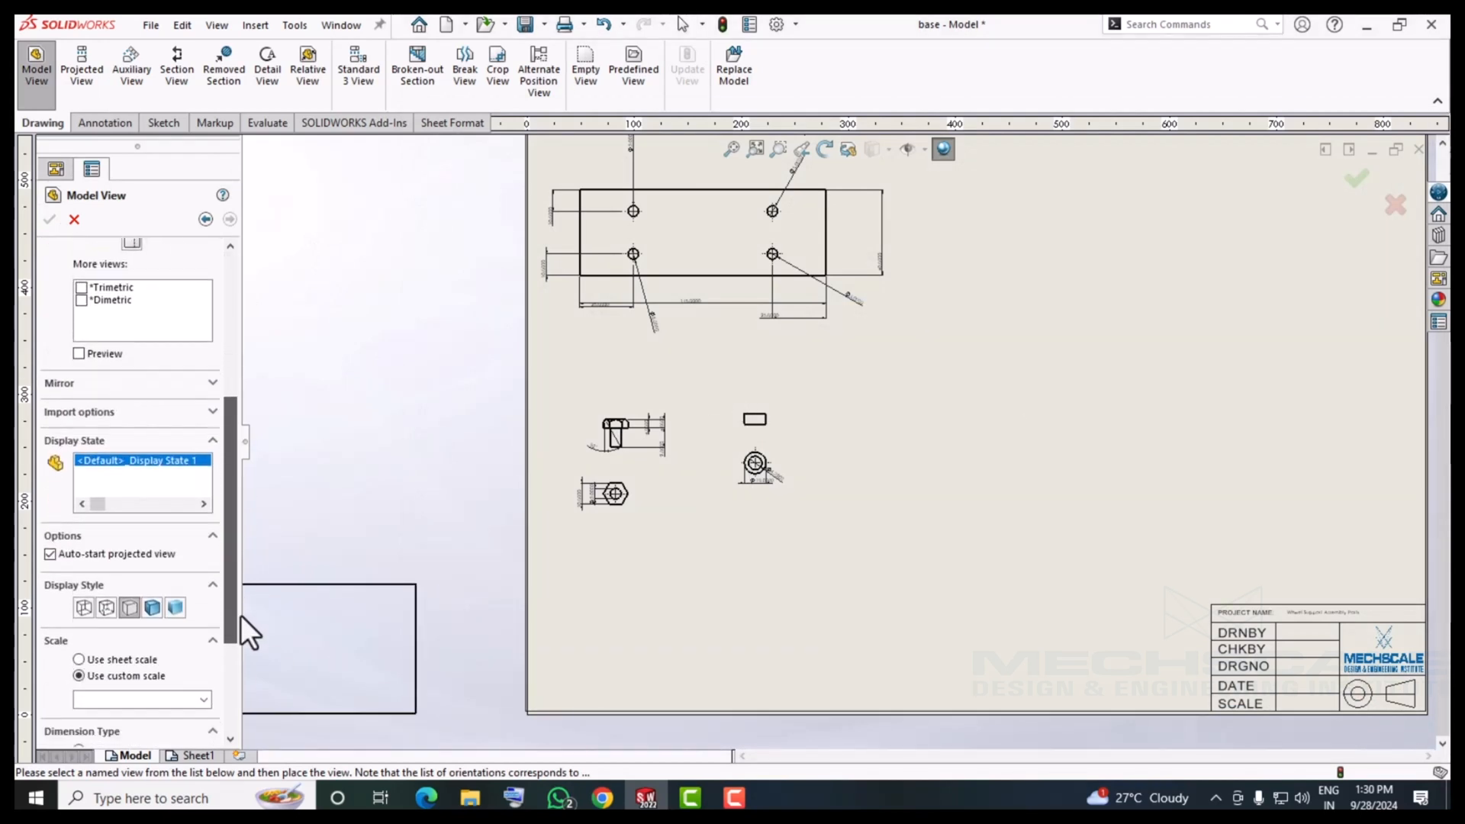
pyautogui.click(203, 689)
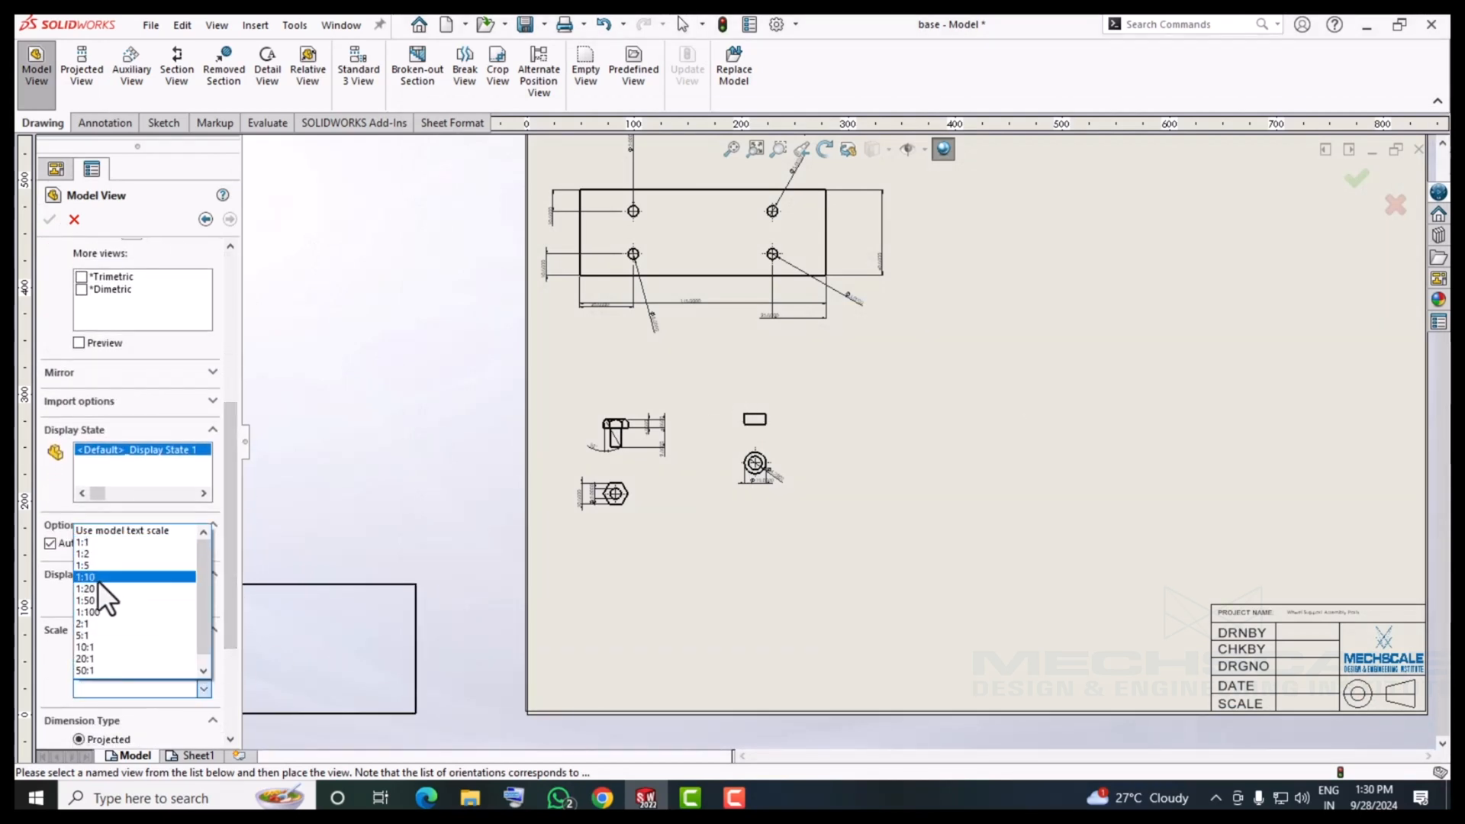
pyautogui.click(82, 625)
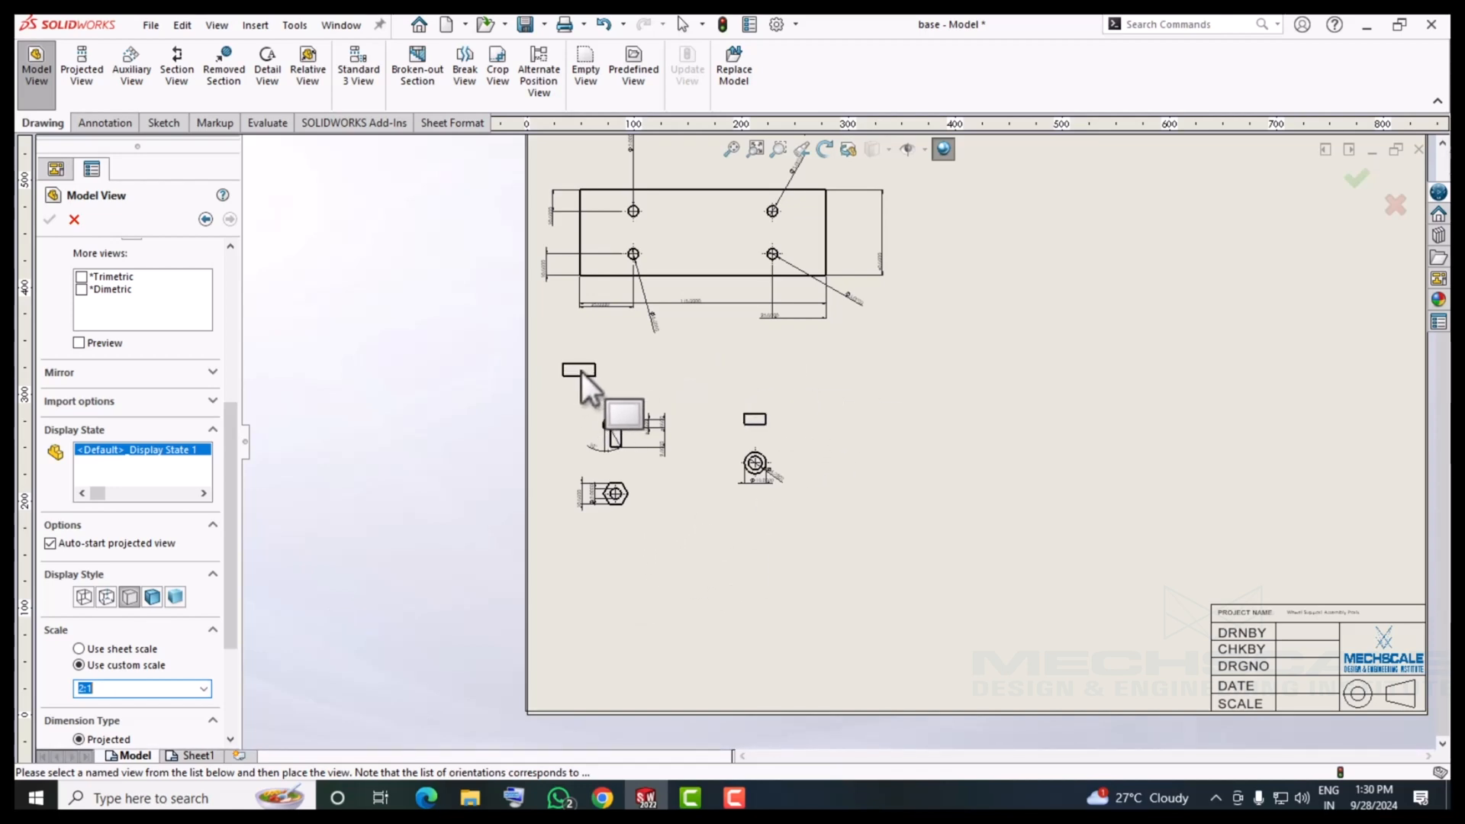
# Place the nut's front view between the plate and the bolt views, with its hexagonal projected view directly beneath it.
pyautogui.click(598, 368)
pyautogui.scroll(-8, 606, 381)
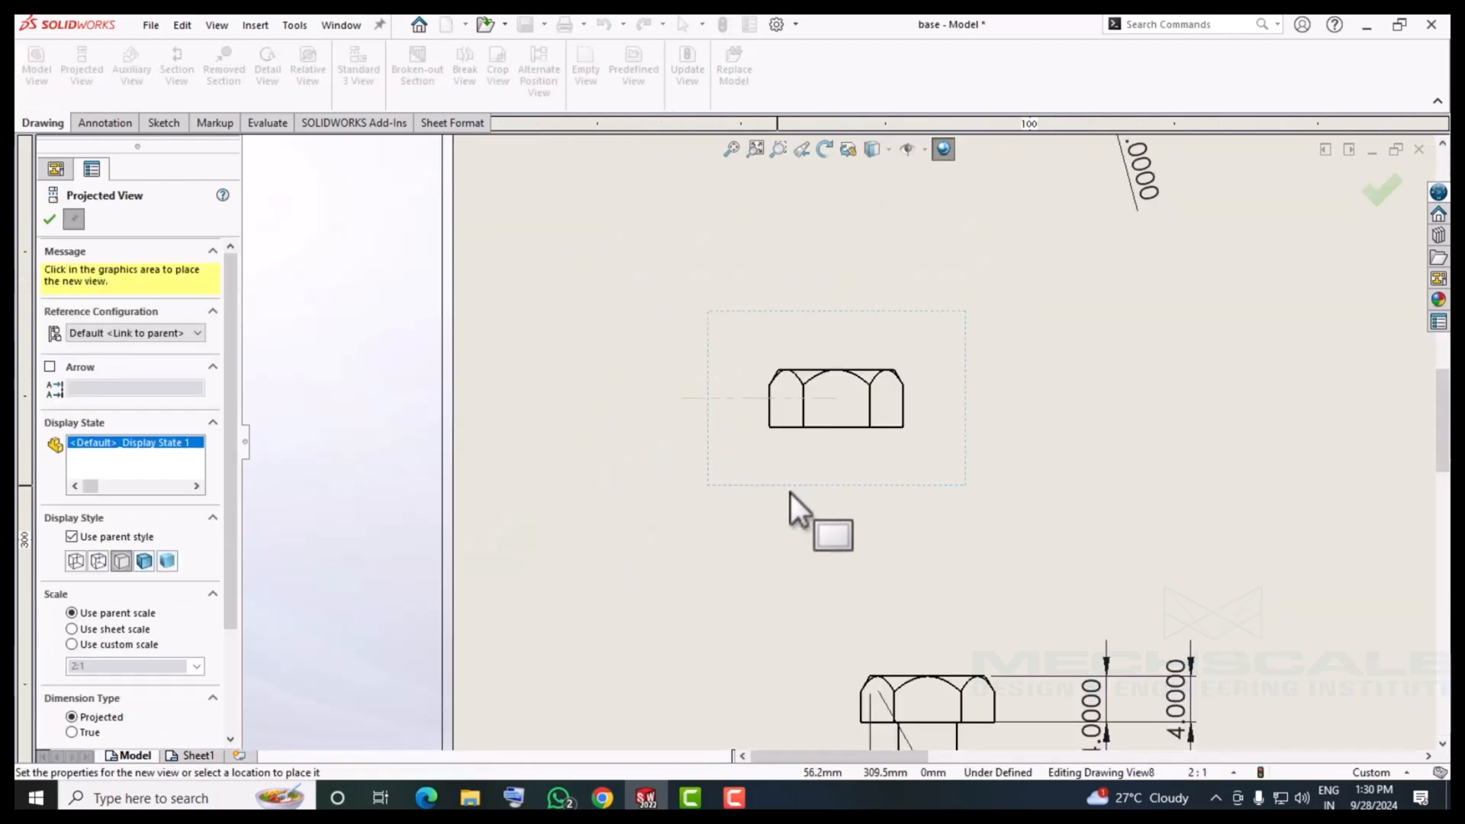
pyautogui.click(836, 534)
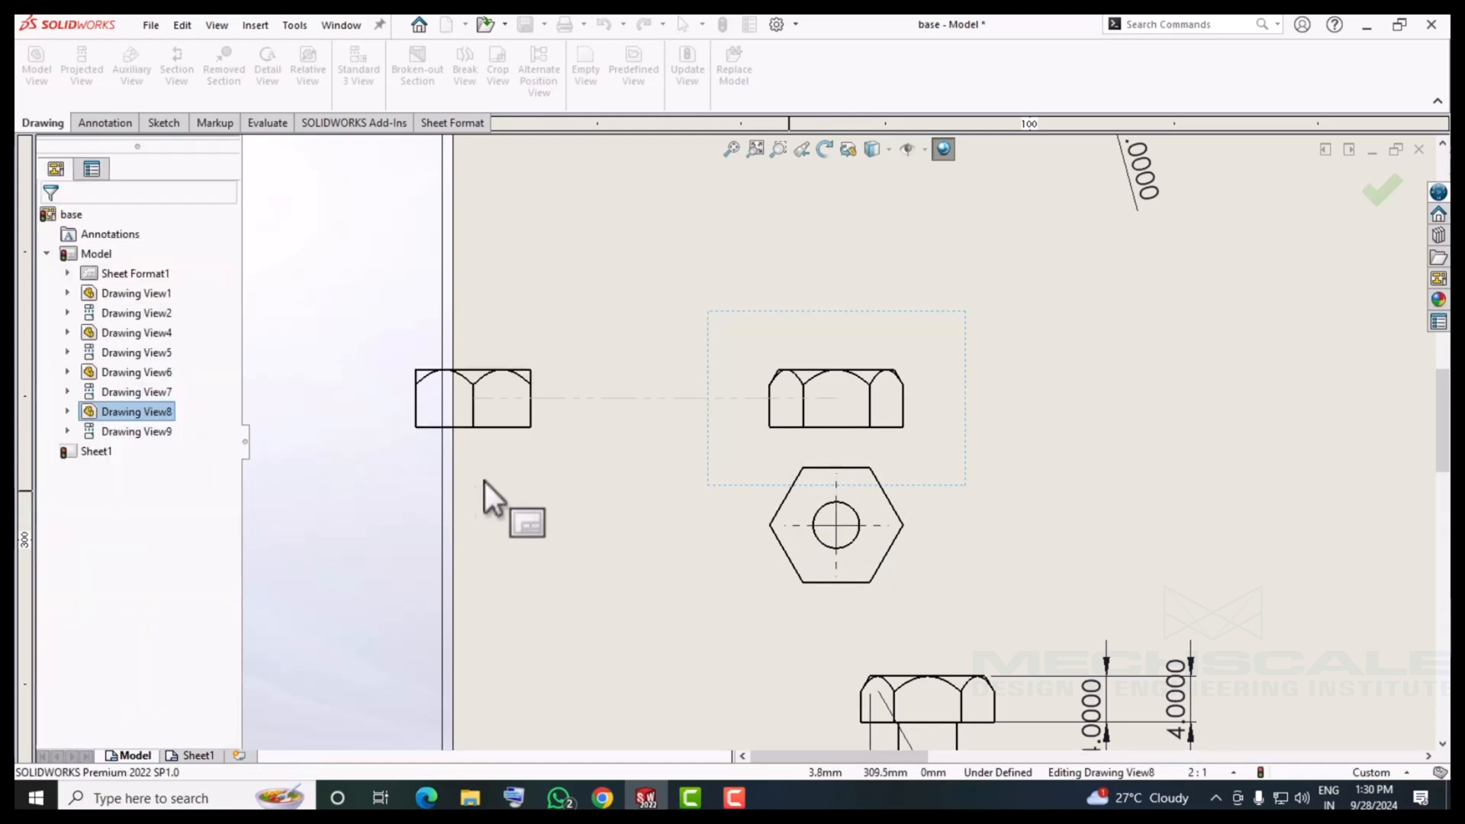
# Import the model dimensions into the nut's front view.
pyautogui.click(101, 122)
pyautogui.click(95, 73)
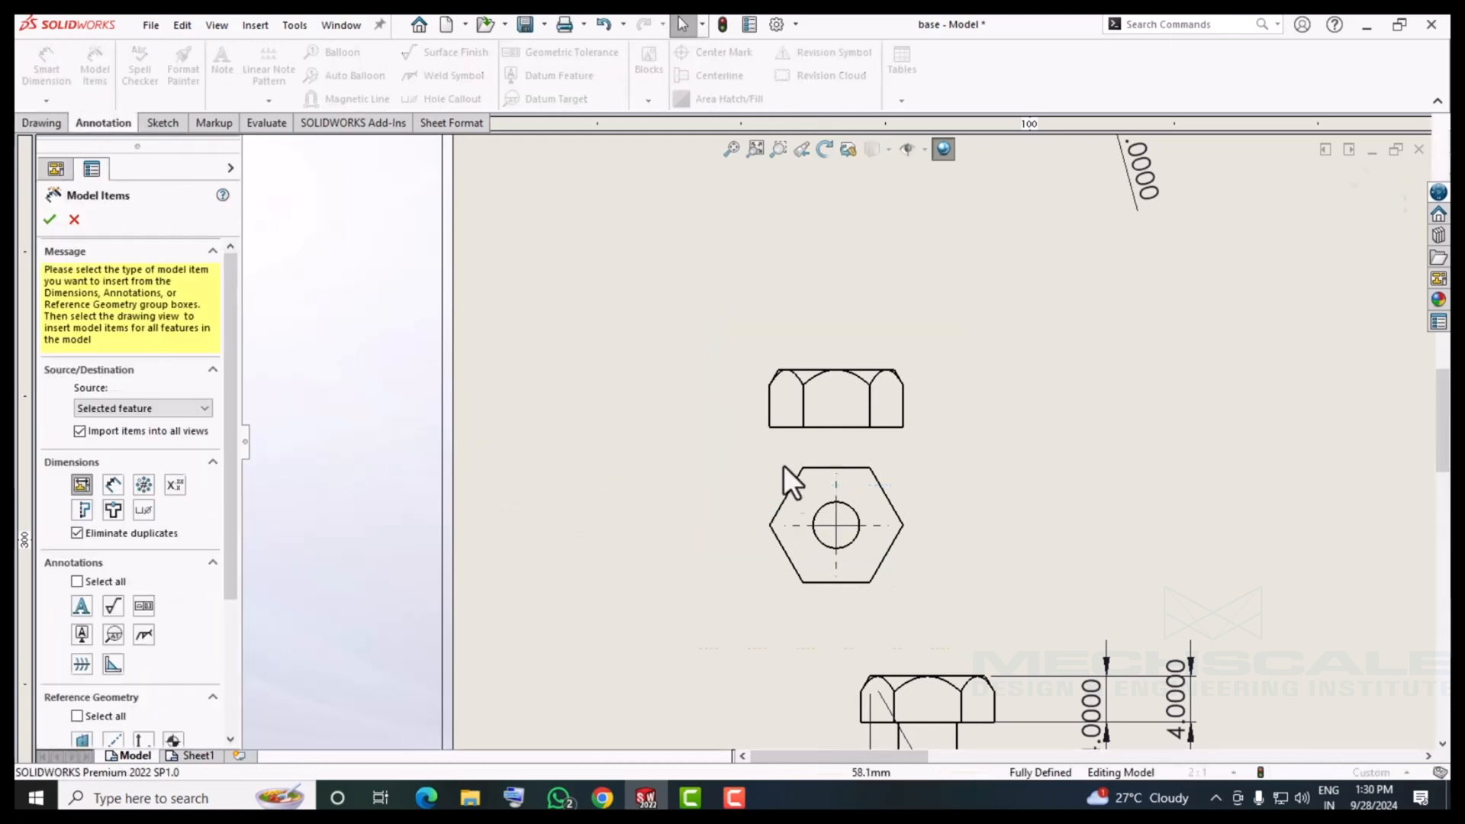
pyautogui.click(49, 219)
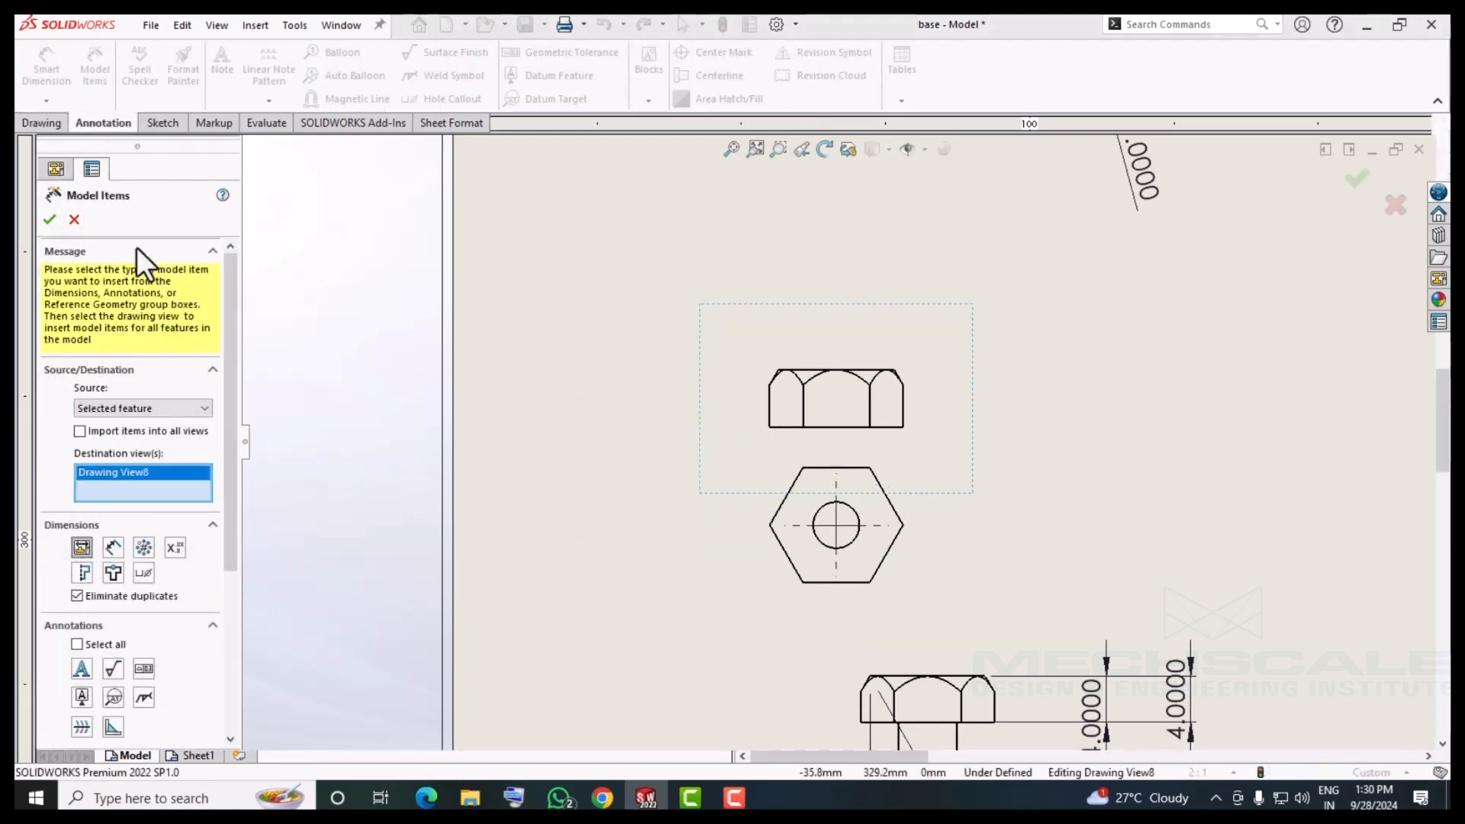
pyautogui.click(792, 410)
pyautogui.scroll(2, 847, 439)
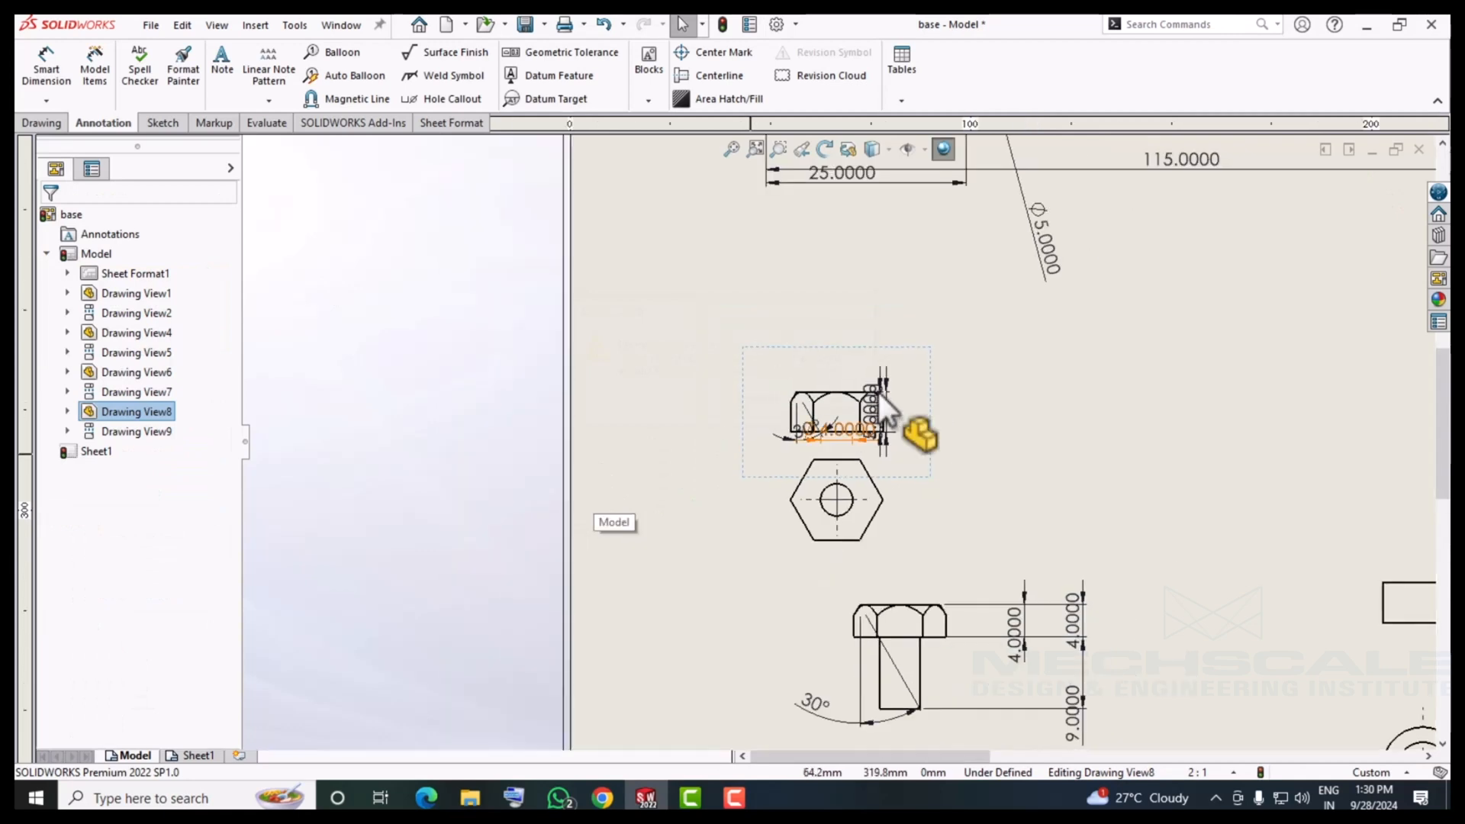
pyautogui.press('Escape')
# Rearrange the nut front view's dimensions, moving both heights beside the nut, the hole diameter above it and the chamfer angle beyond its upper corner.
pyautogui.scroll(-5, 881, 404)
pyautogui.moveTo(877, 425); pyautogui.dragTo(1117, 447)
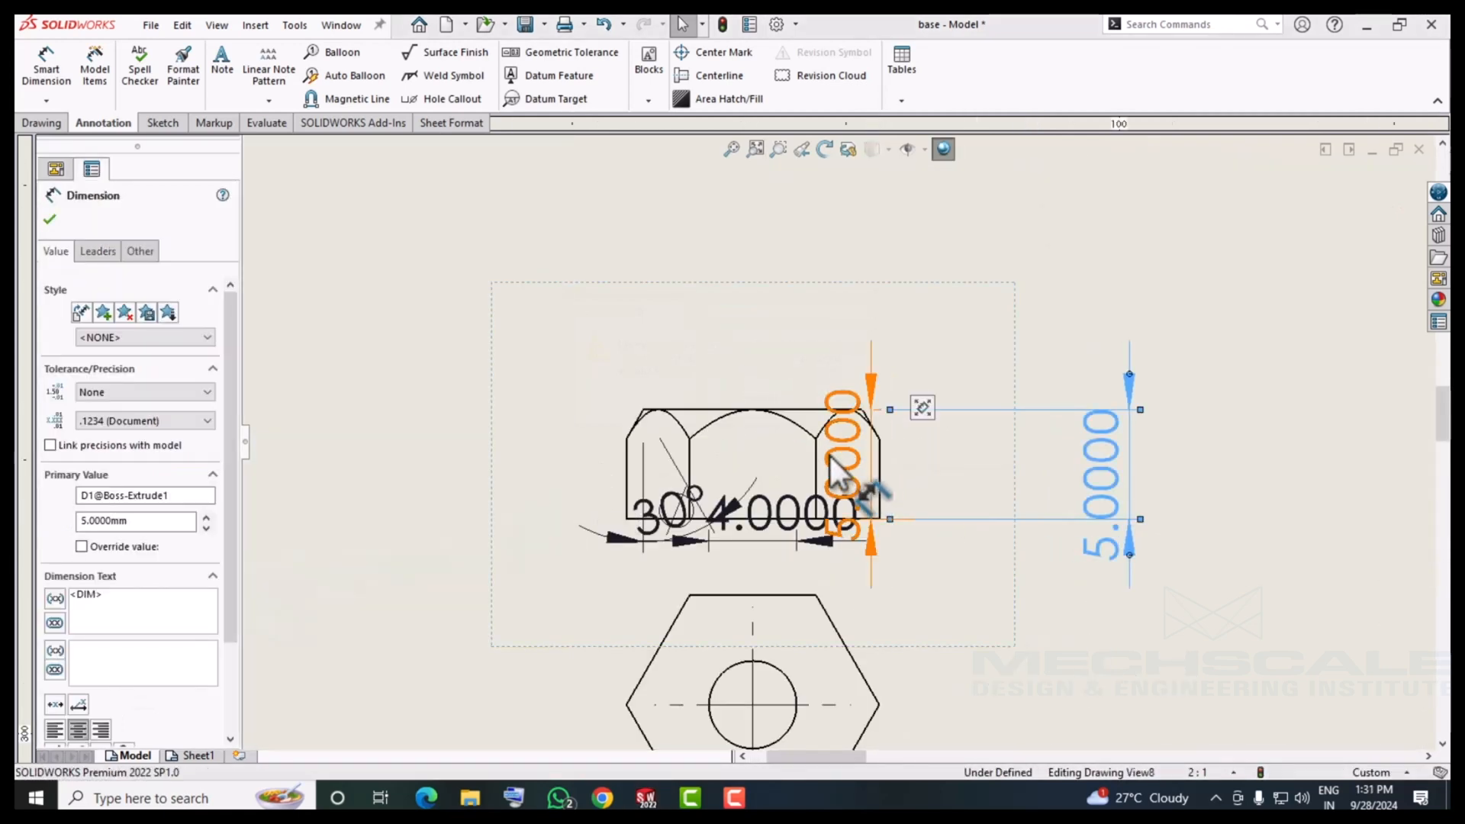
pyautogui.moveTo(837, 456); pyautogui.dragTo(999, 467)
pyautogui.moveTo(772, 534); pyautogui.dragTo(763, 283)
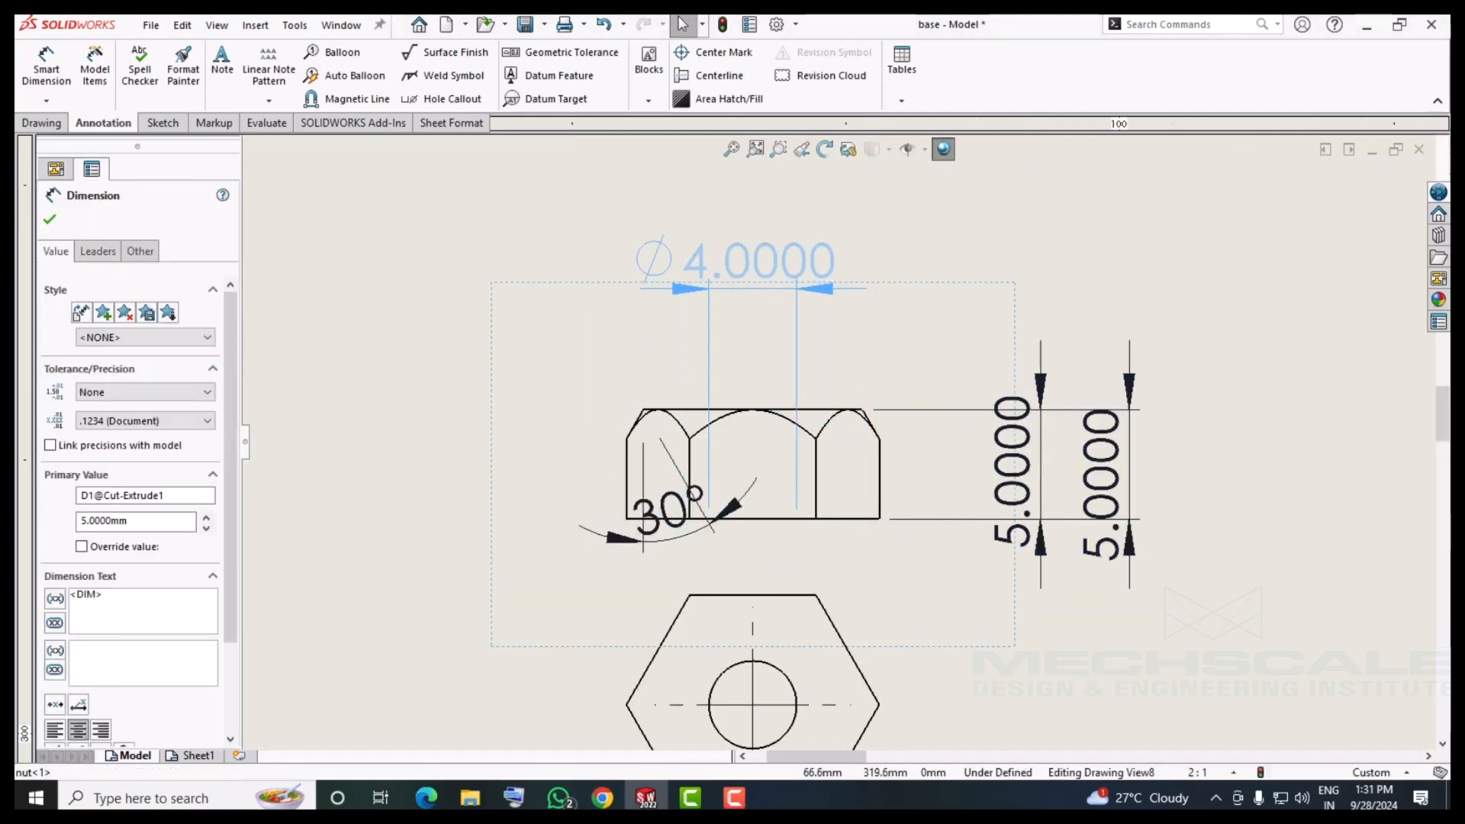
pyautogui.moveTo(634, 524); pyautogui.dragTo(533, 379)
pyautogui.click(354, 506)
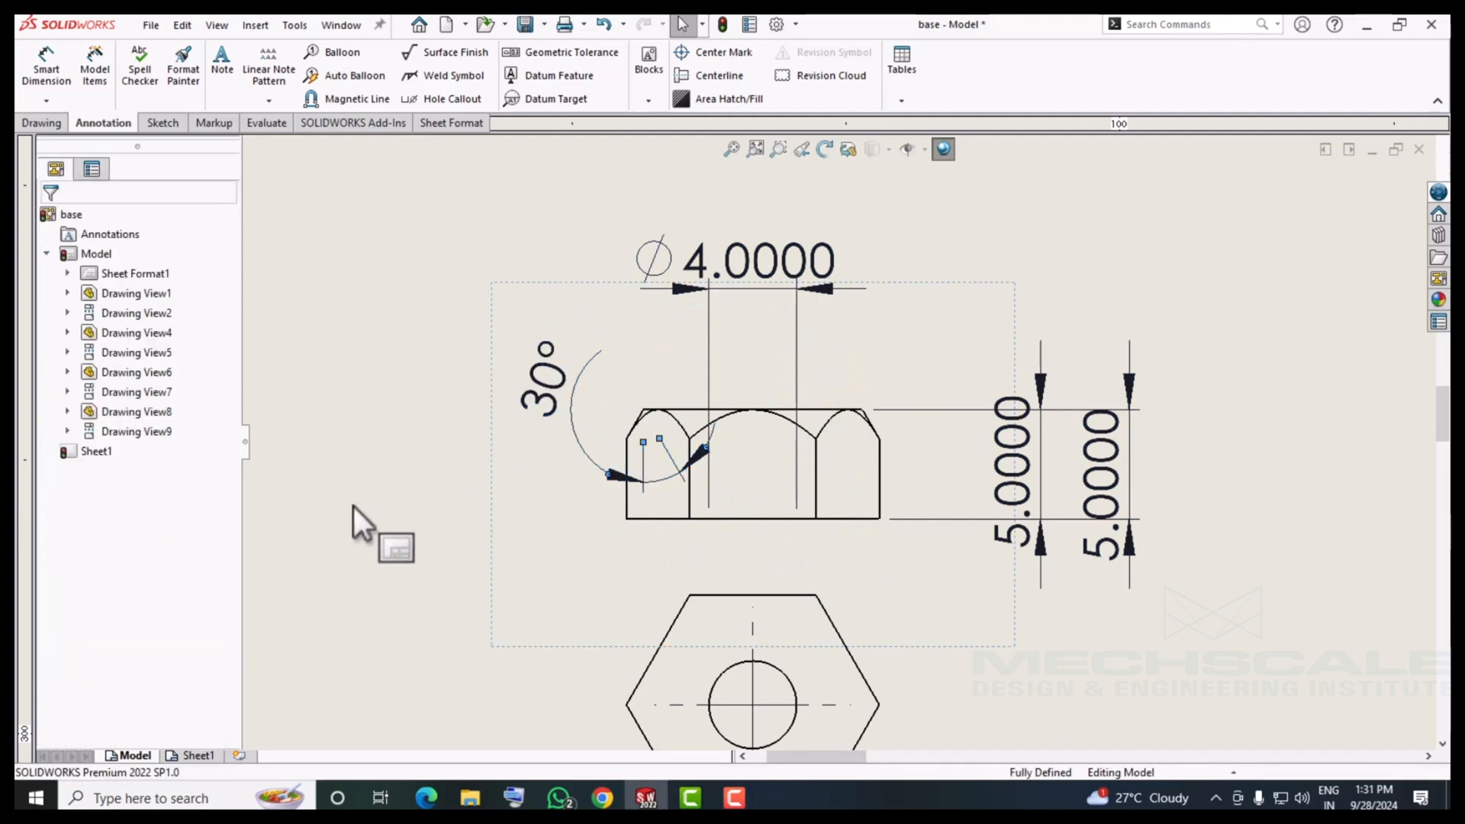
# Insert the screw part's lengthwise view below the bolt and bushing views, with its circular projected view beside the head.
pyautogui.press('f')
pyautogui.scroll(5, 1098, 571)
pyautogui.scroll(-2, 1045, 528)
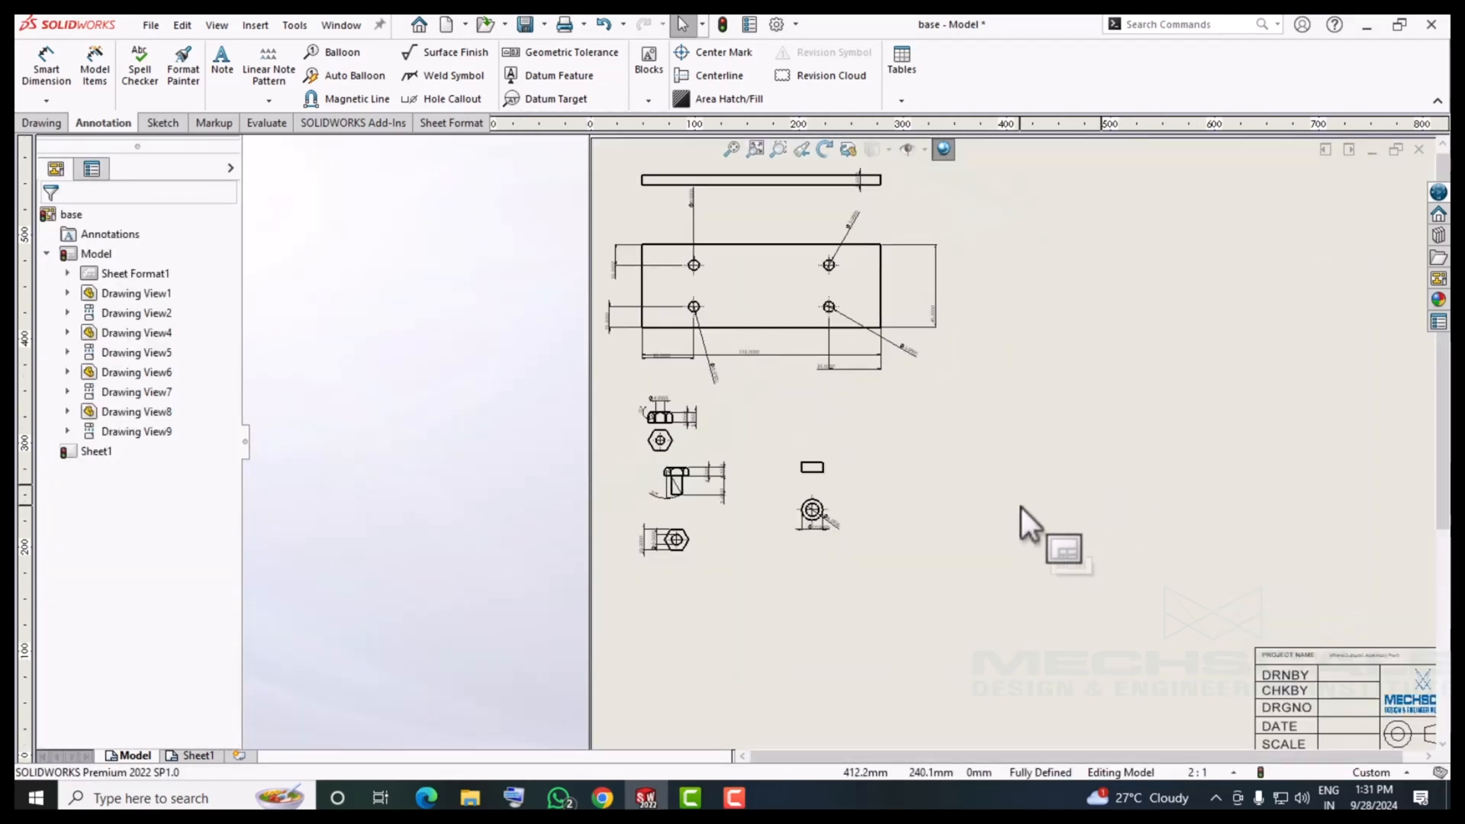
pyautogui.scroll(-3, 722, 523)
pyautogui.scroll(5, 981, 485)
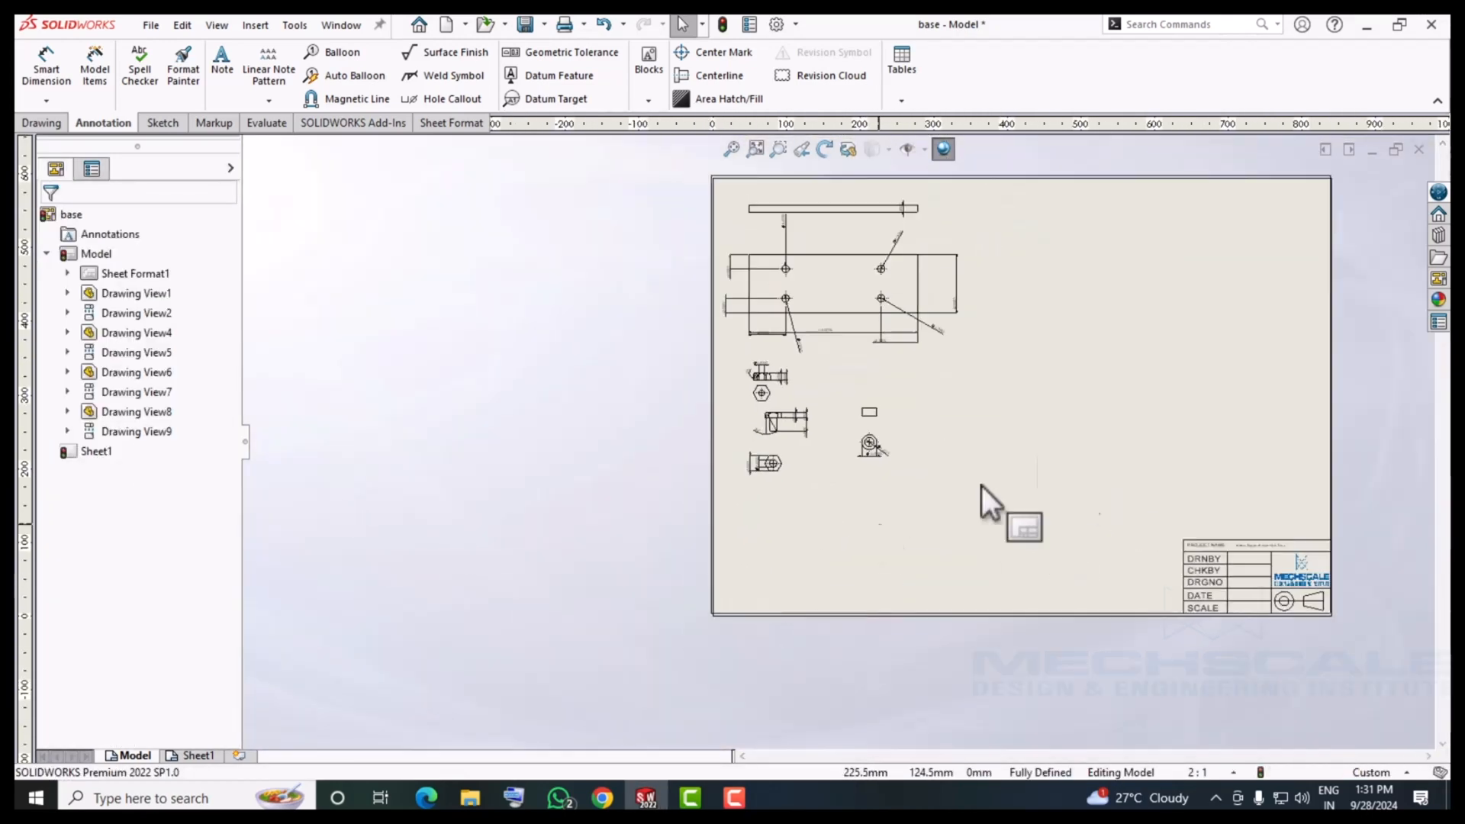
pyautogui.scroll(-2, 1042, 388)
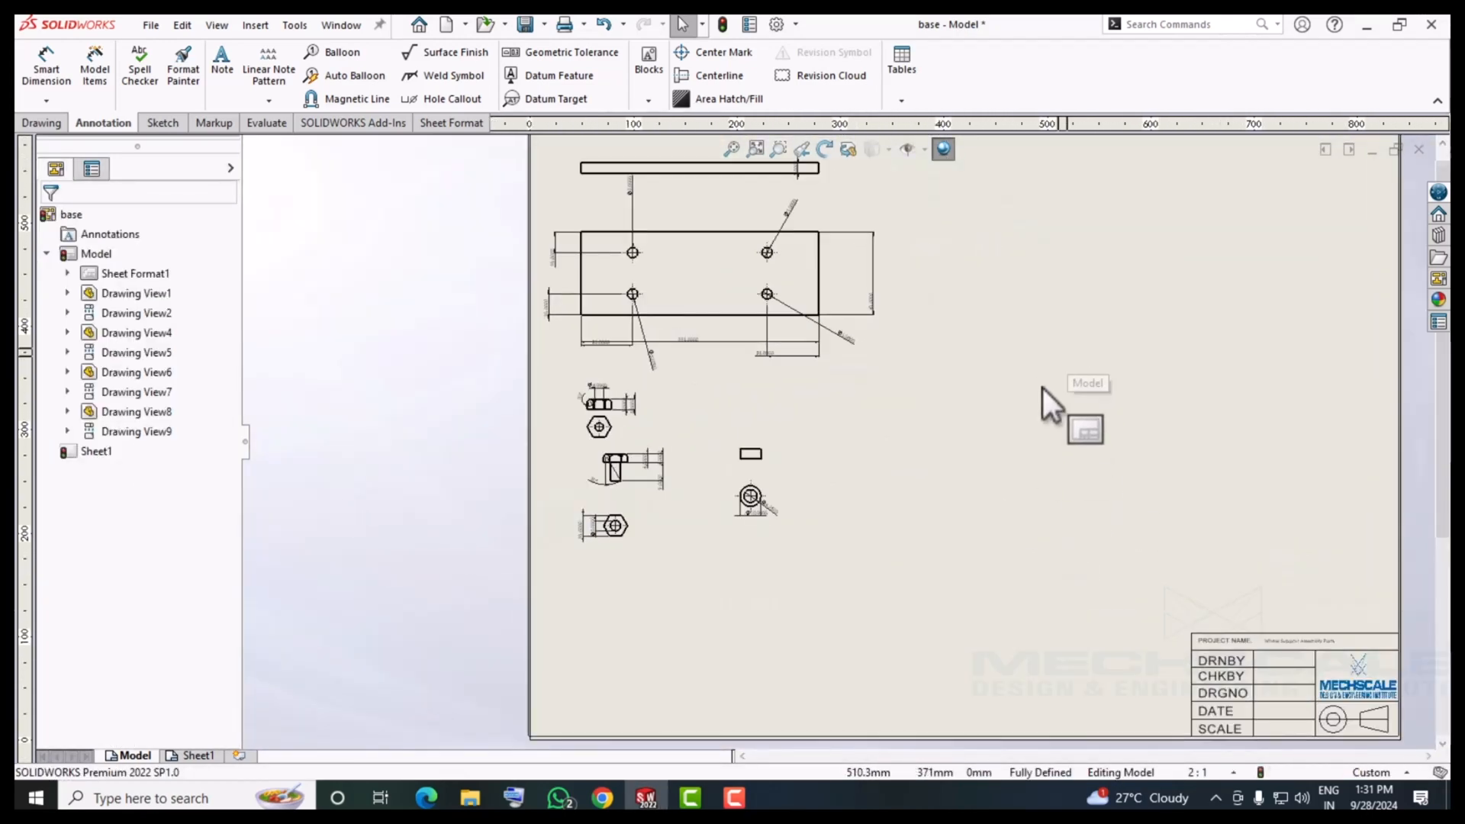
pyautogui.click(46, 124)
pyautogui.click(60, 87)
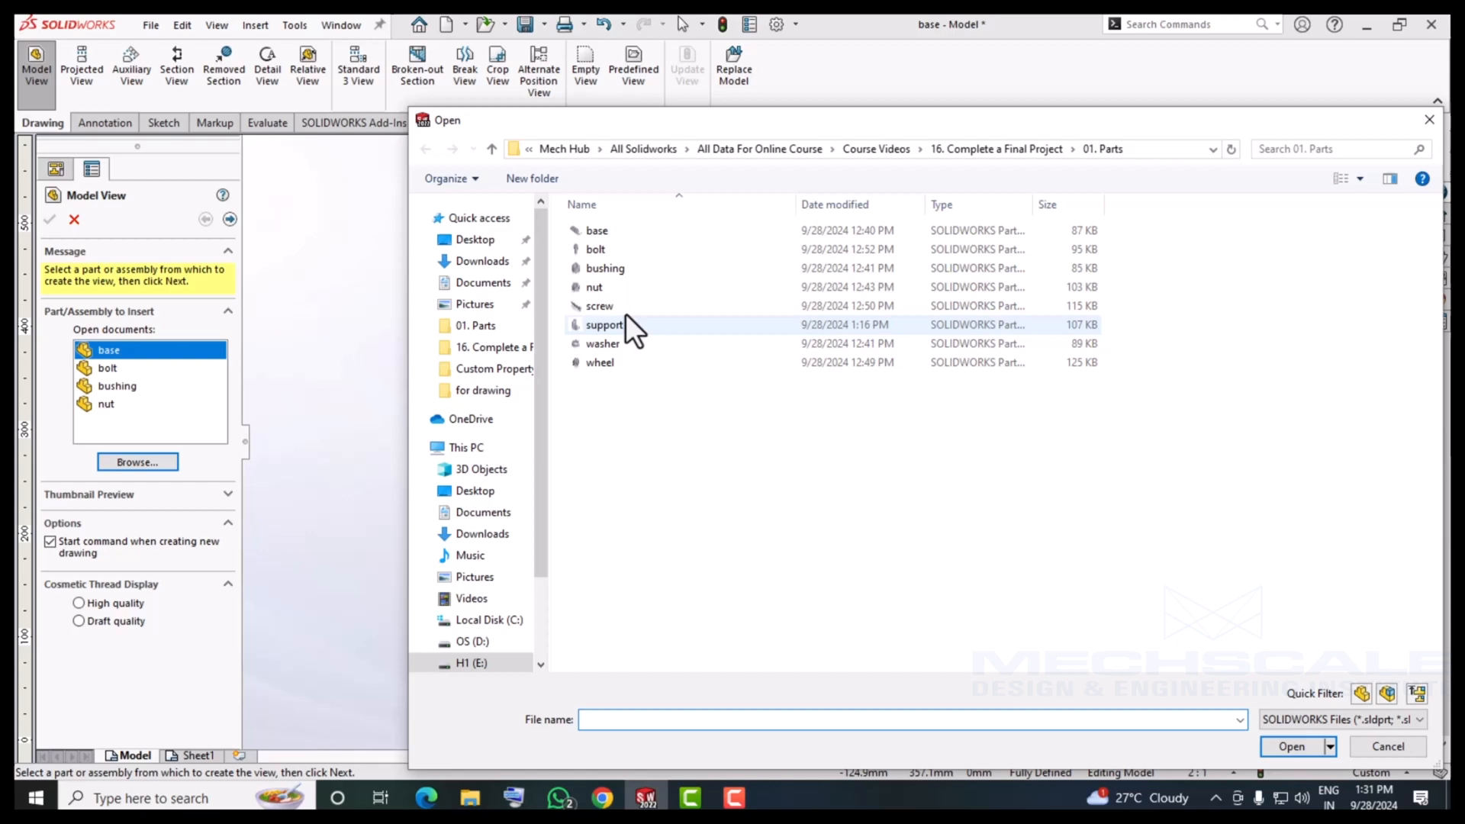
pyautogui.doubleClick(624, 310)
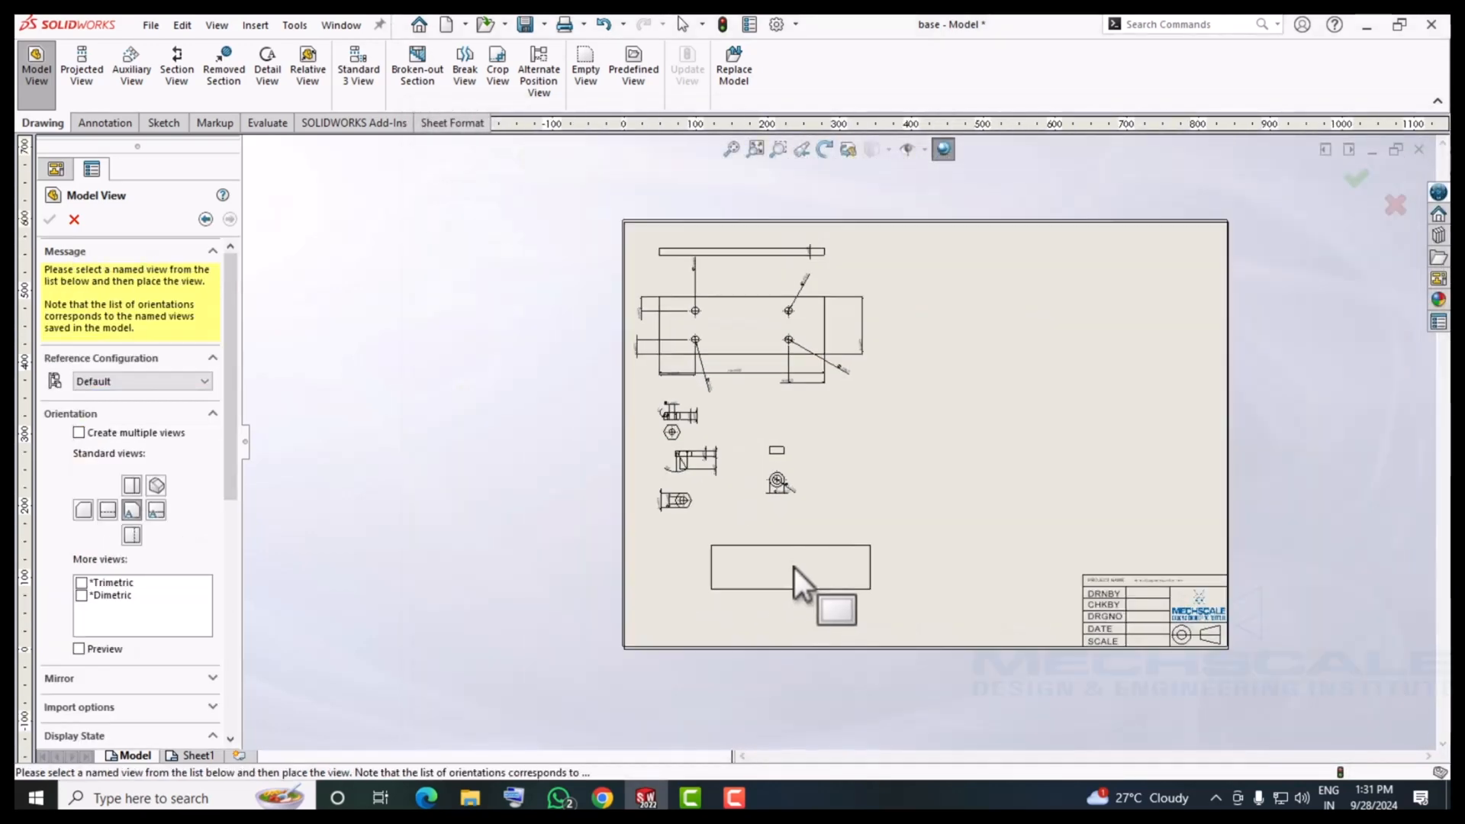
pyautogui.click(763, 557)
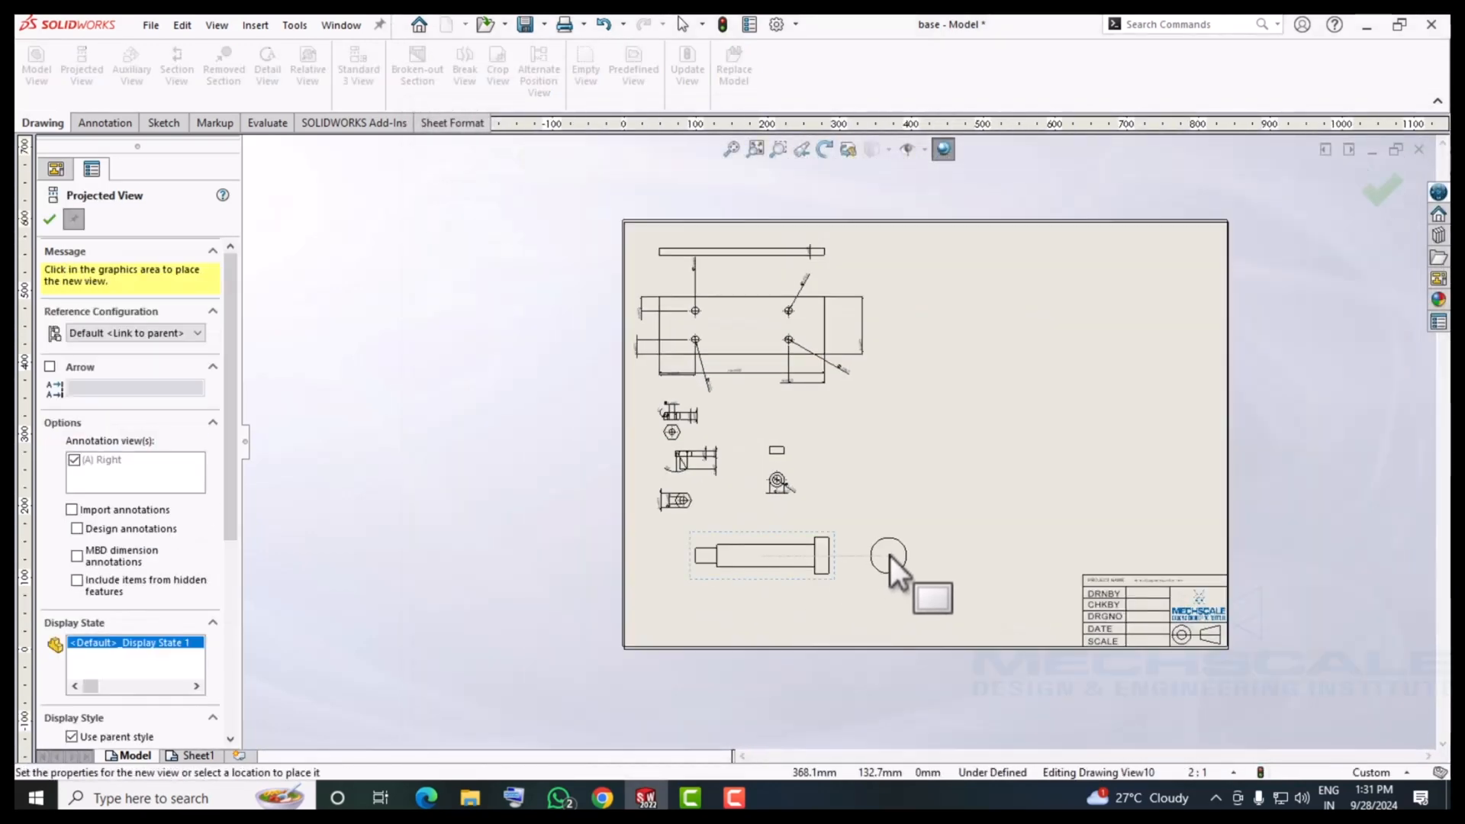
pyautogui.press('Escape')
# Add centerlines to the shank, the narrow stepped end and the head in the screw's lengthwise view.
pyautogui.scroll(-6, 847, 588)
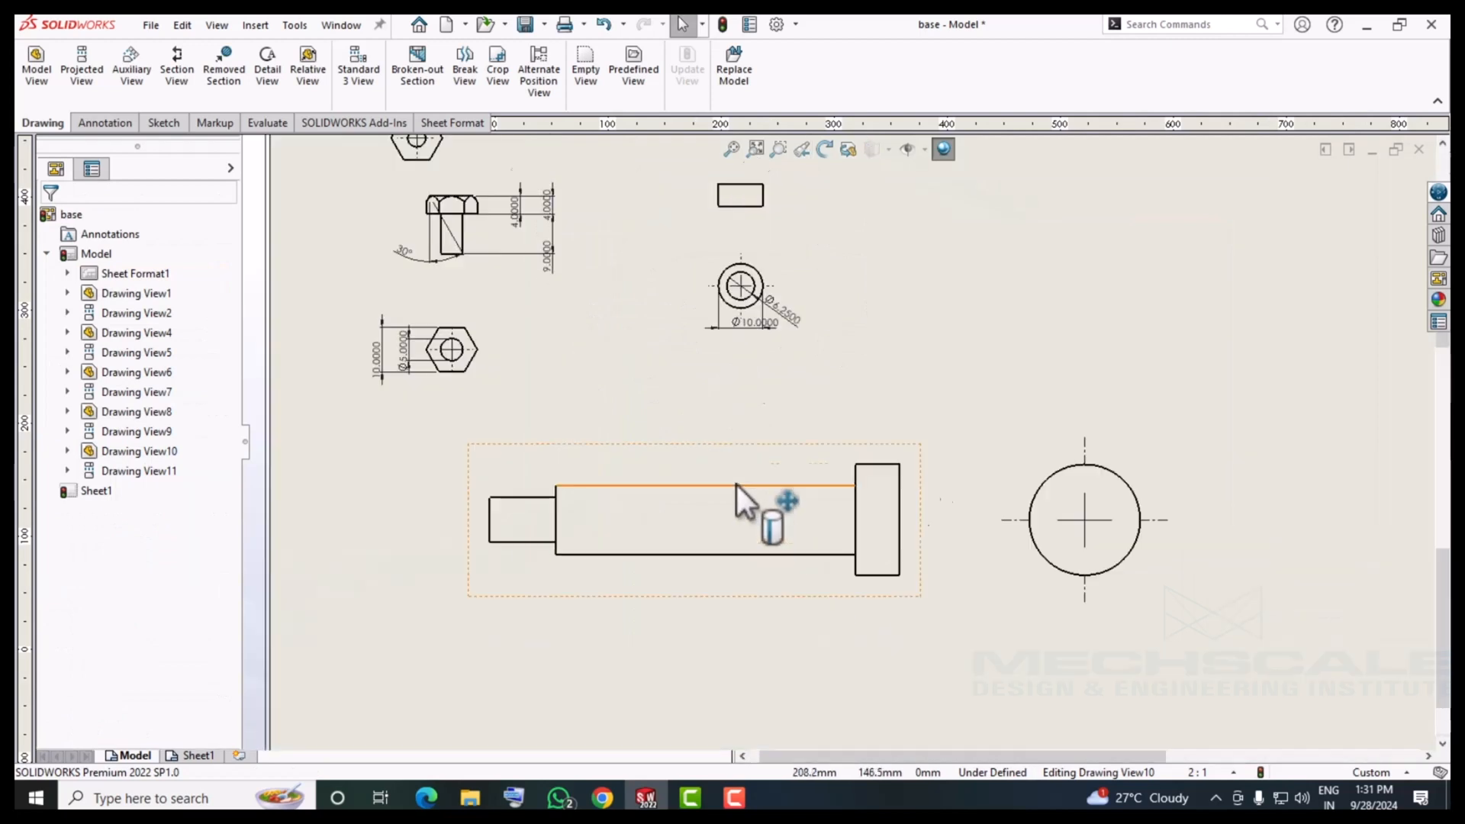
pyautogui.press('z')
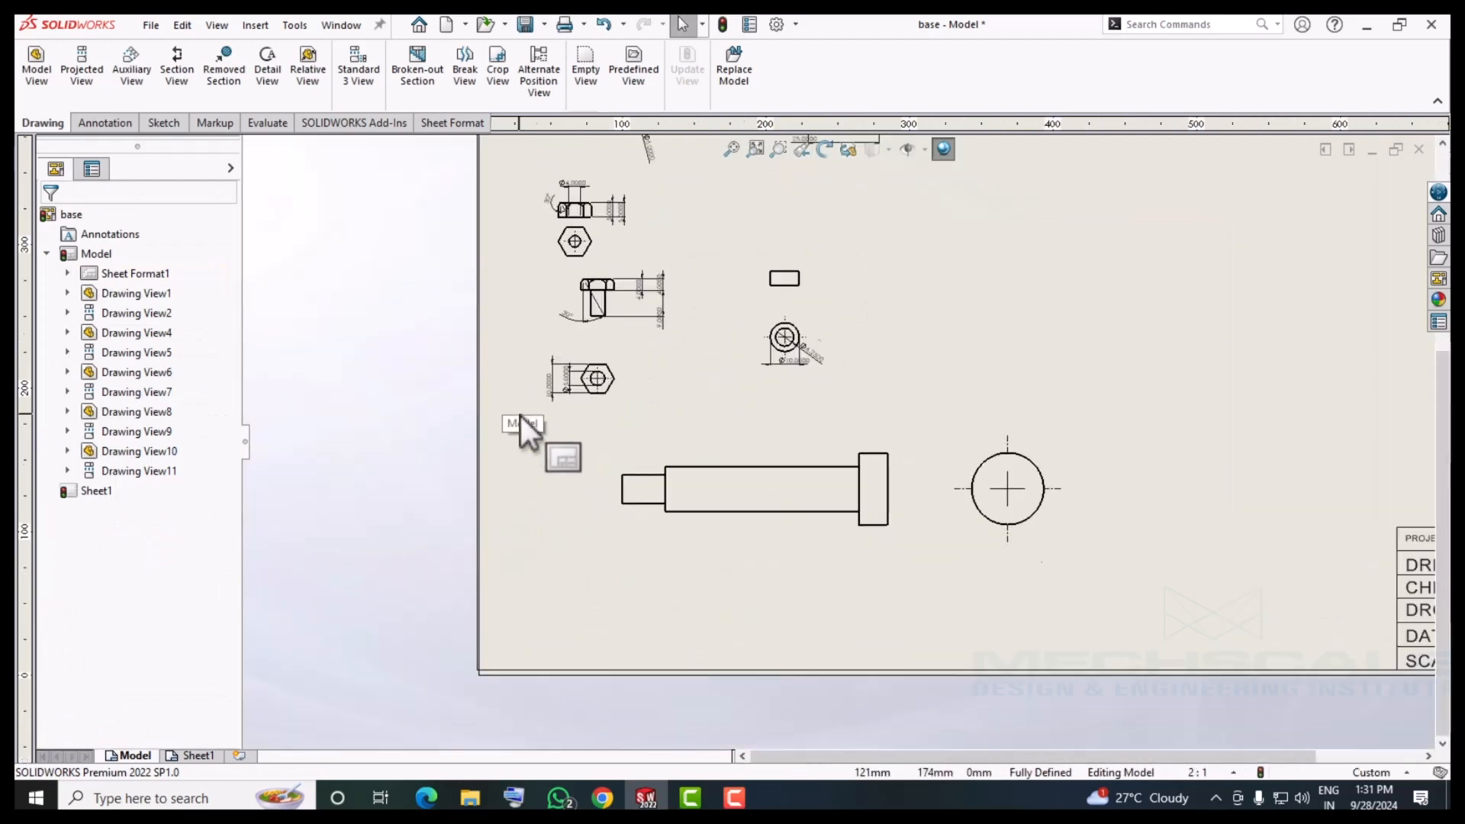
pyautogui.scroll(-1, 648, 526)
pyautogui.scroll(2, 987, 523)
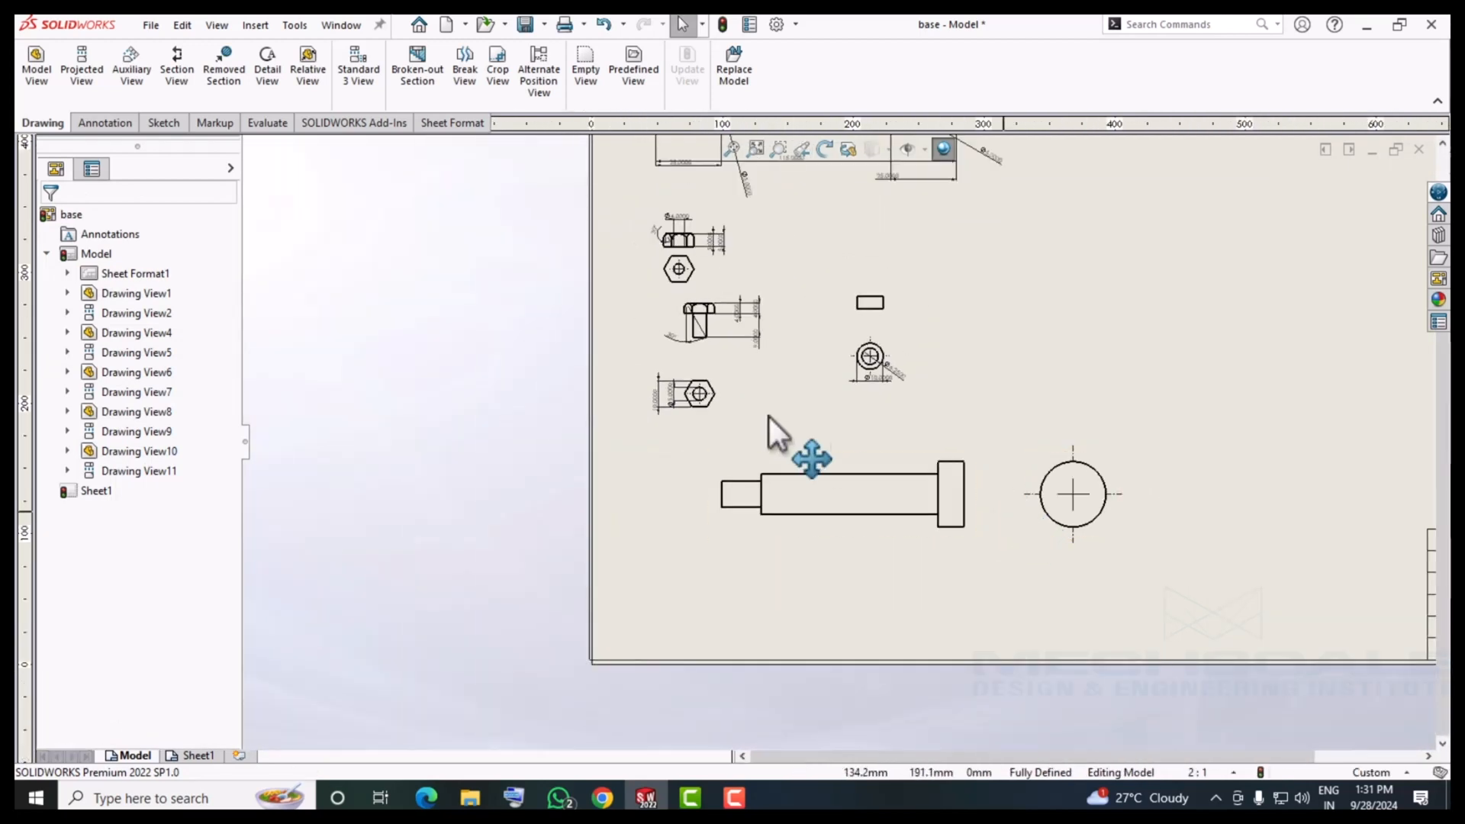
pyautogui.scroll(-3, 768, 424)
pyautogui.scroll(-2, 1083, 595)
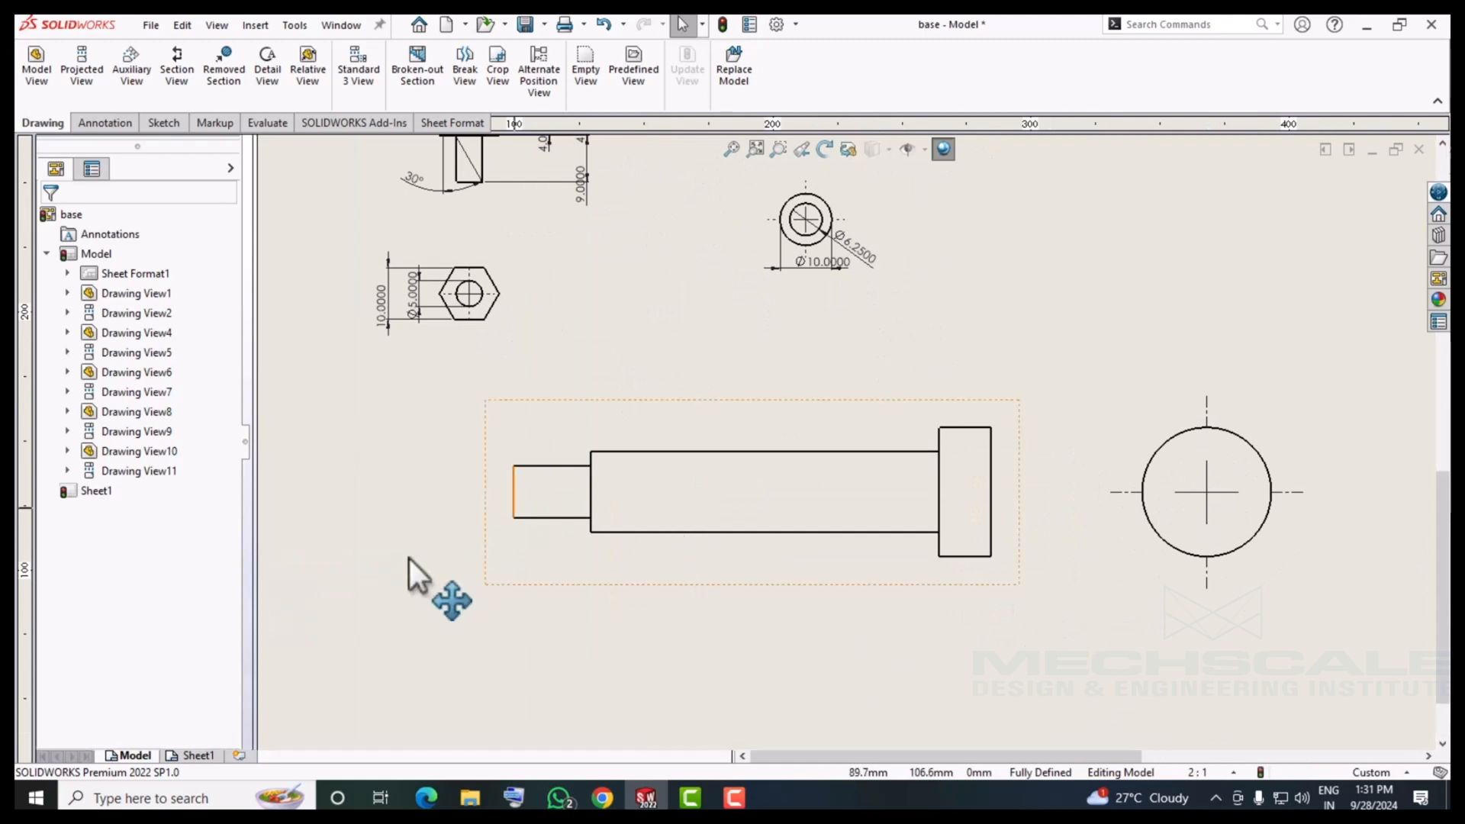
pyautogui.click(103, 122)
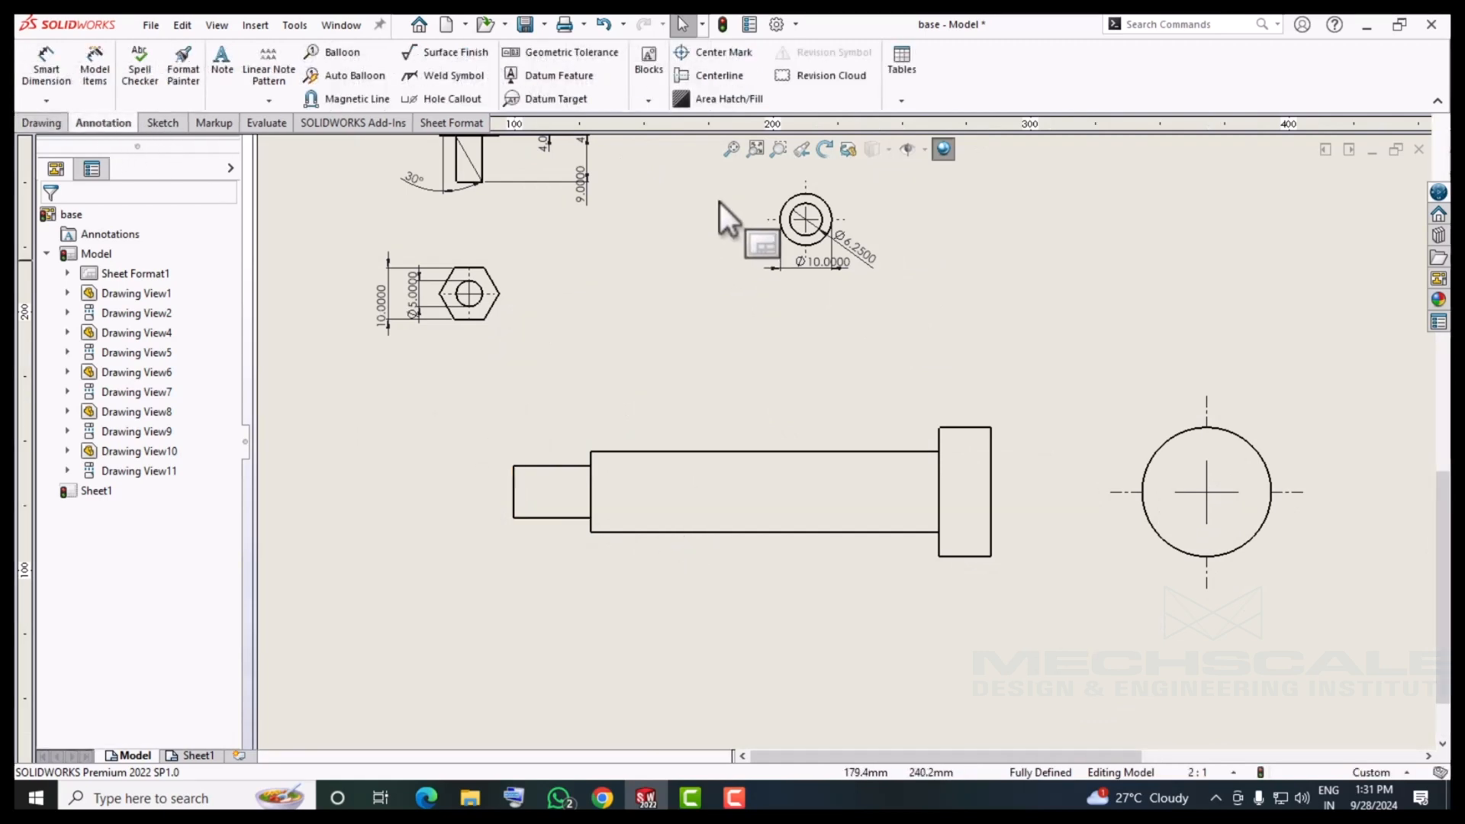
pyautogui.click(709, 75)
pyautogui.click(698, 452)
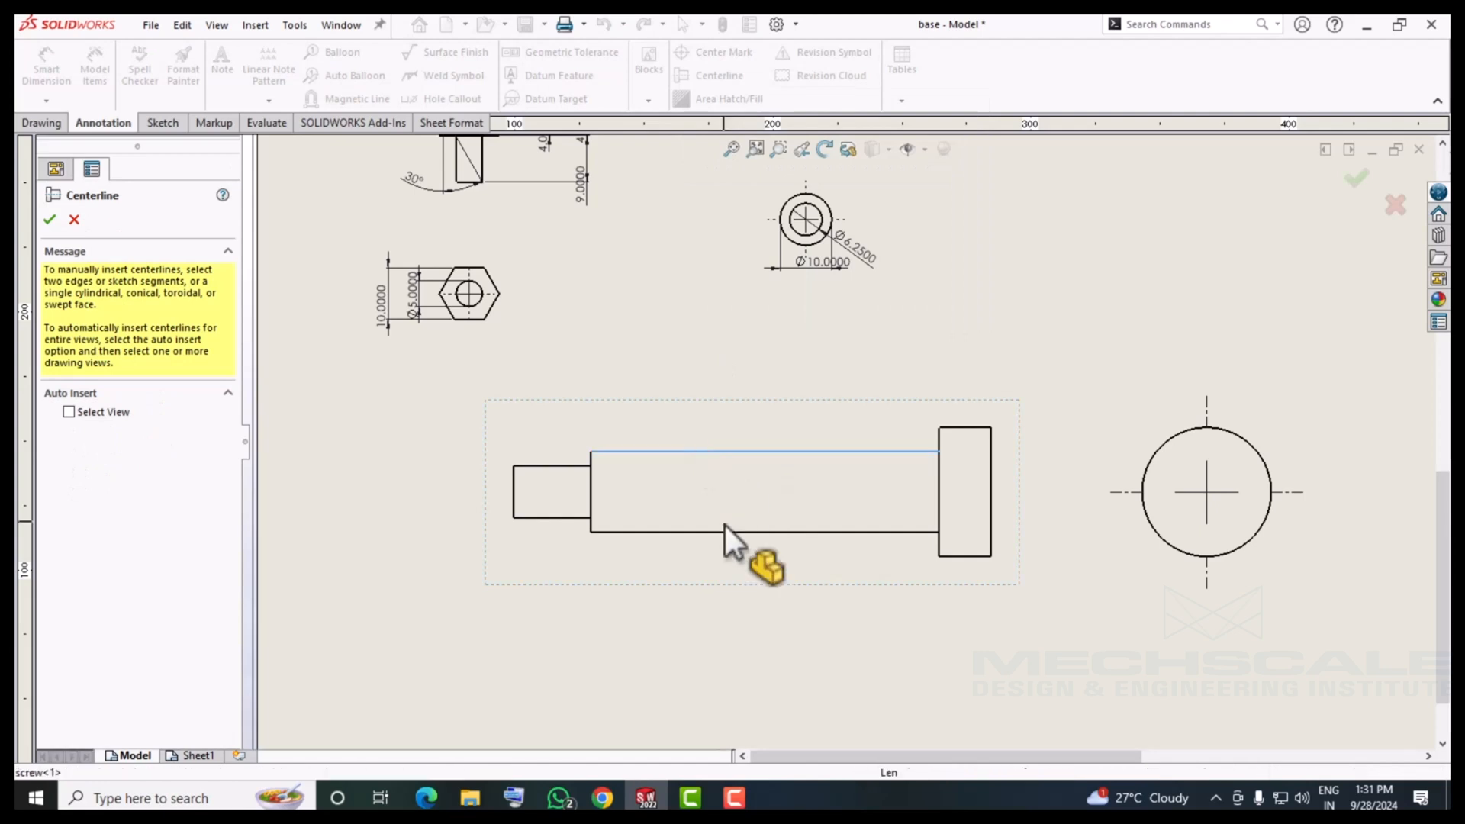
pyautogui.click(725, 532)
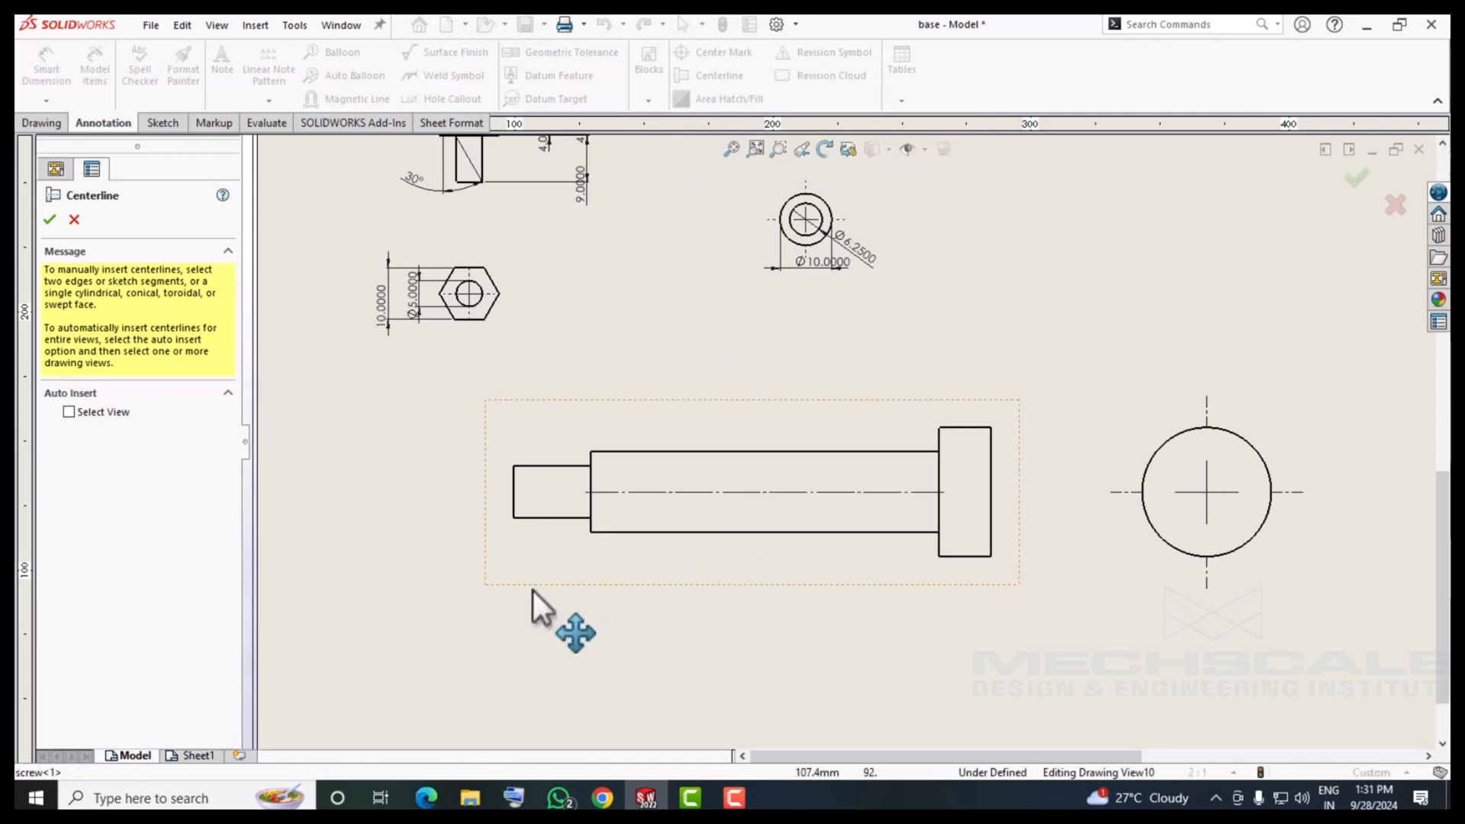
pyautogui.click(562, 466)
pyautogui.click(553, 518)
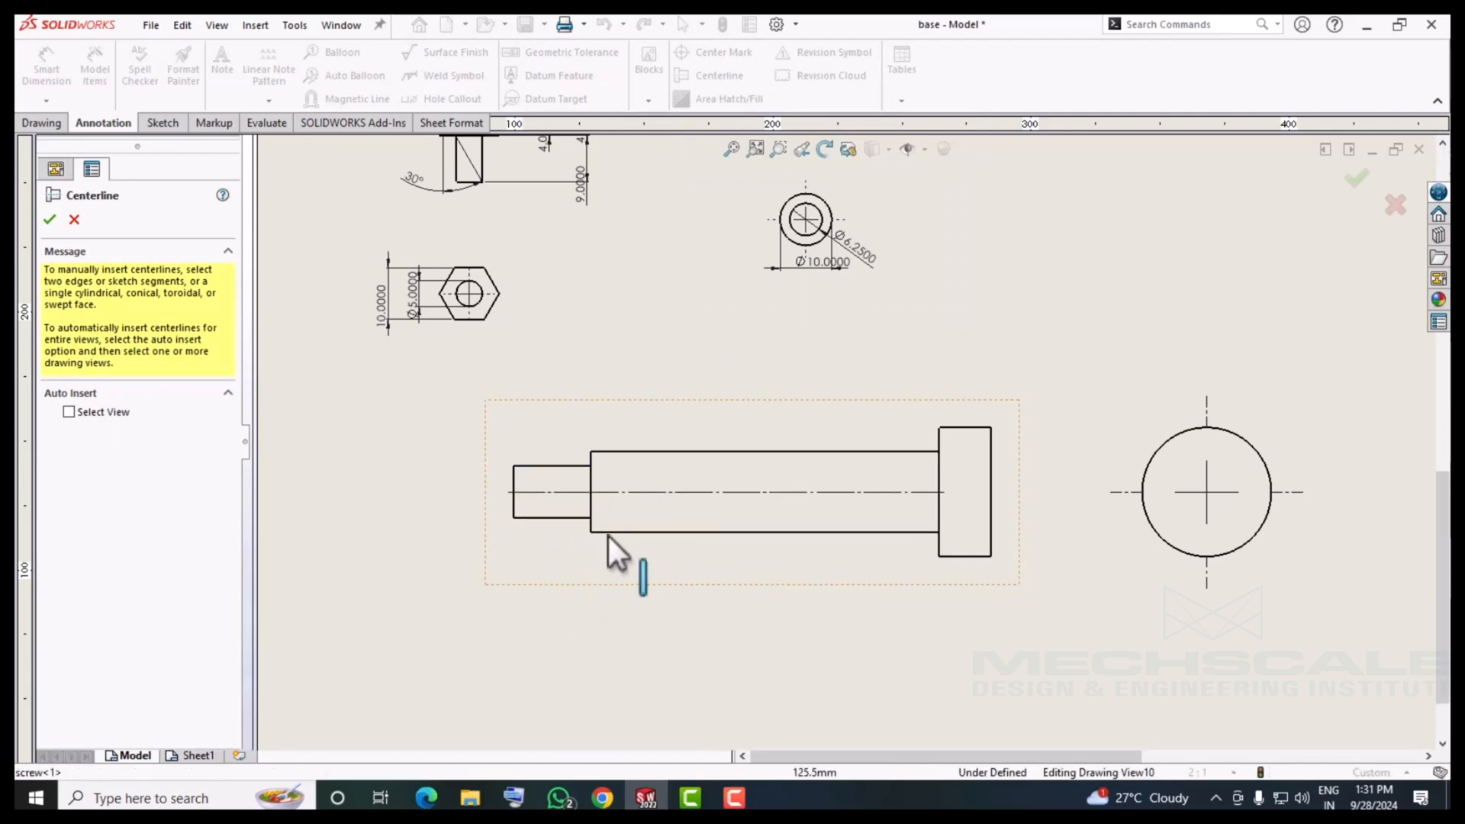
pyautogui.click(956, 427)
pyautogui.click(955, 556)
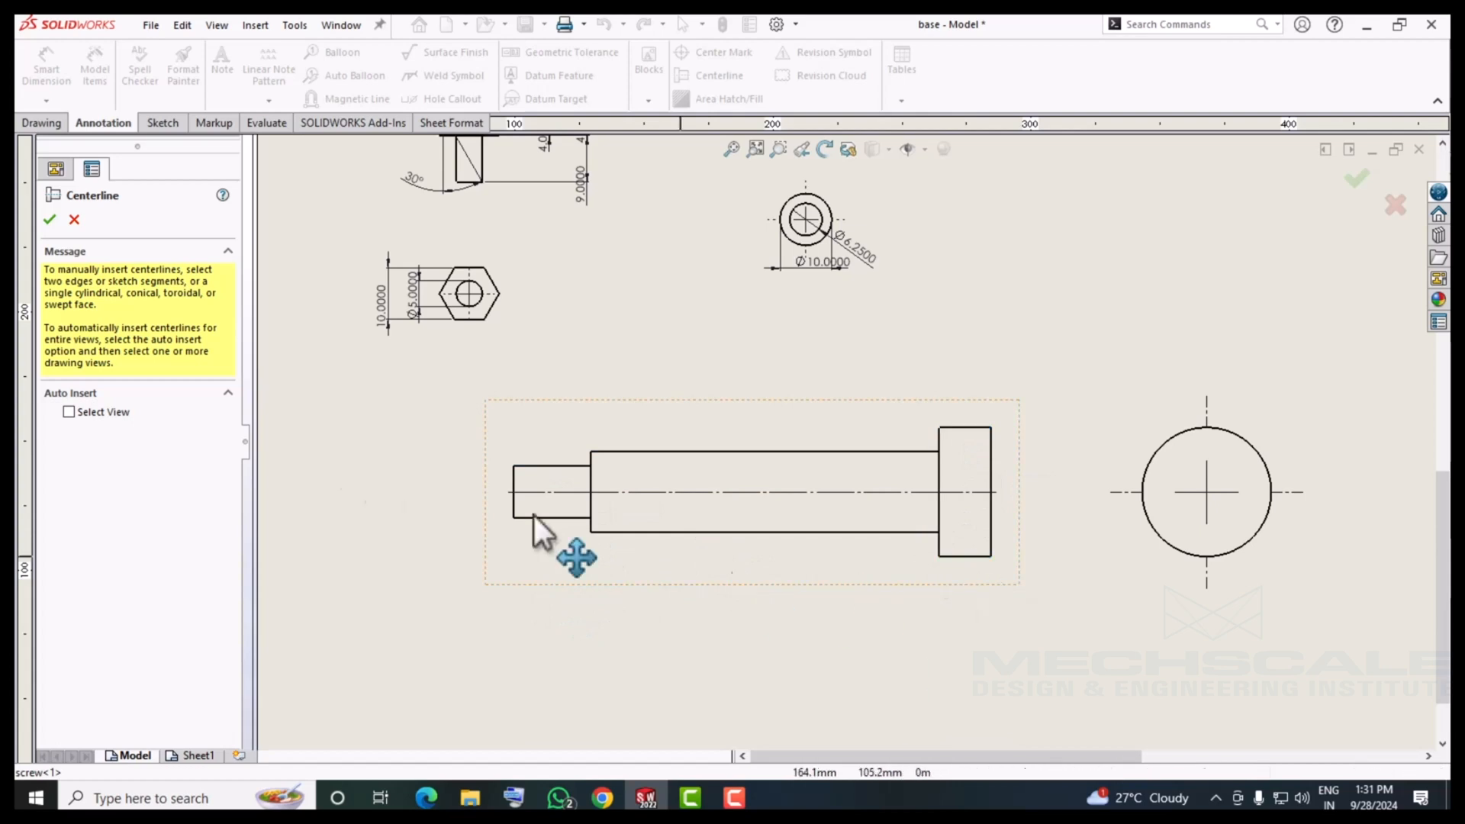
pyautogui.click(53, 221)
# Import the model dimensions into the screw's lengthwise view, taking them from the entire model.
pyautogui.scroll(4, 834, 443)
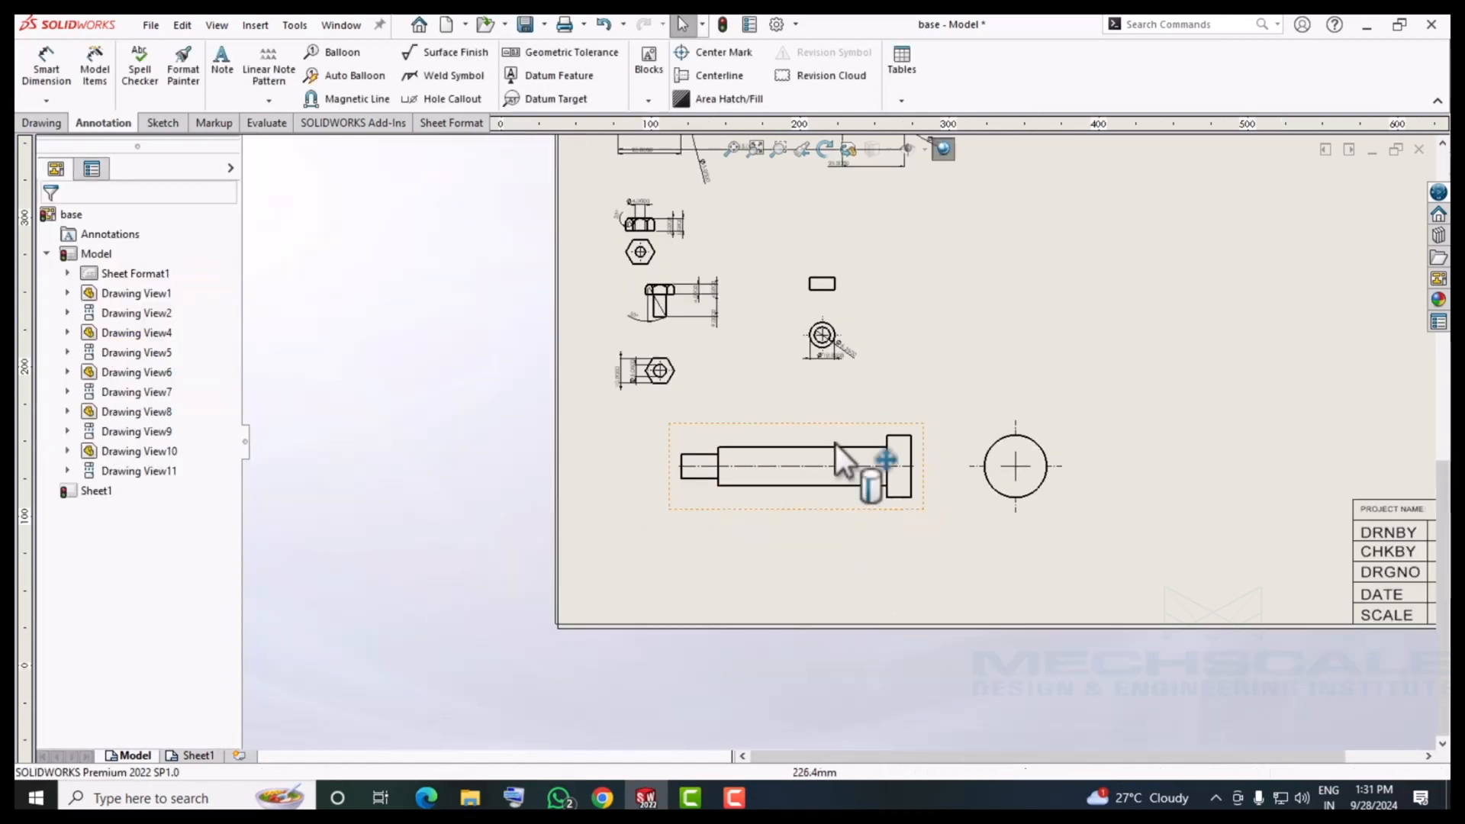
pyautogui.scroll(-2, 789, 399)
pyautogui.click(95, 69)
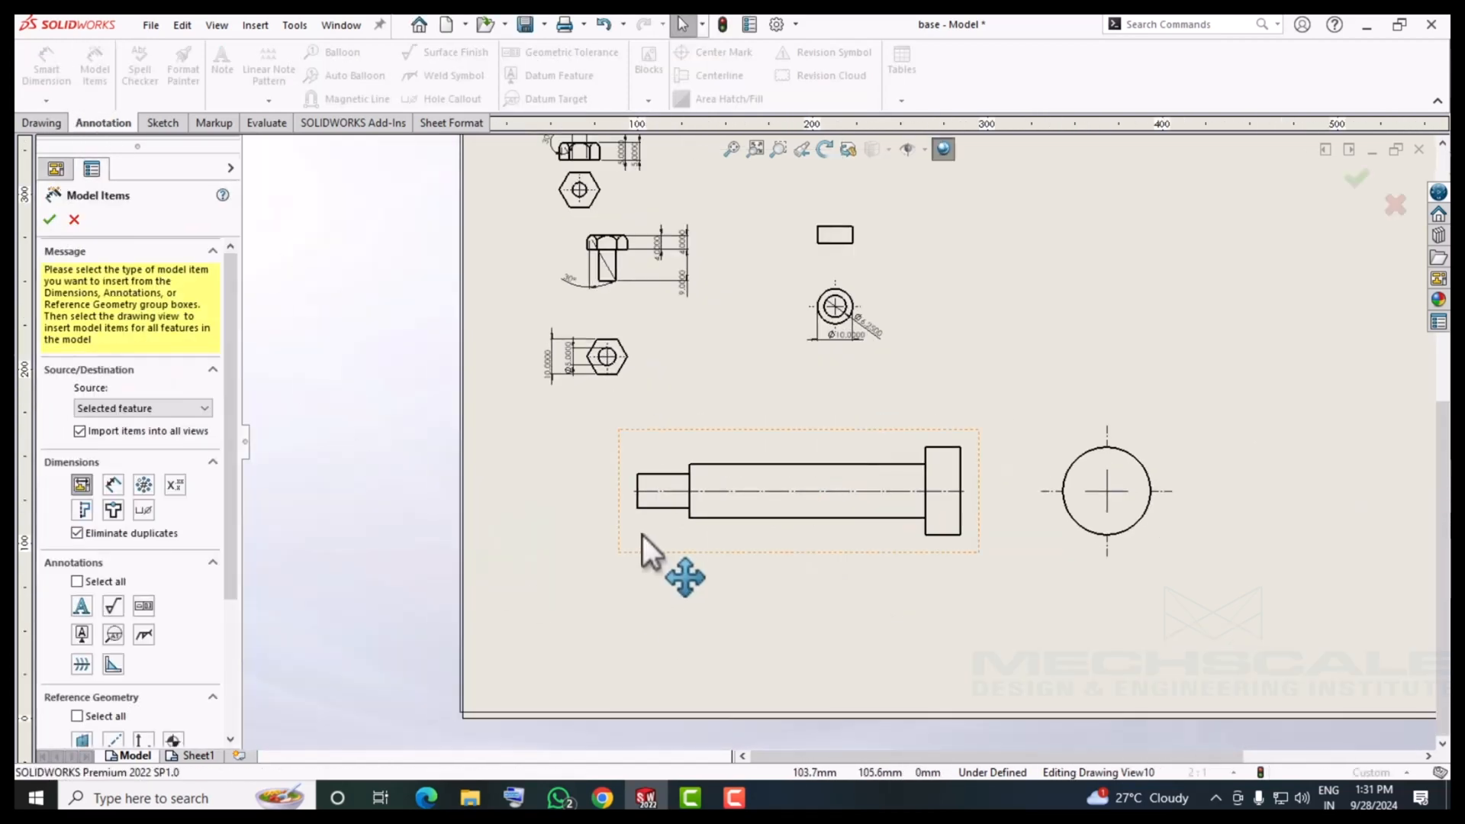
pyautogui.click(50, 219)
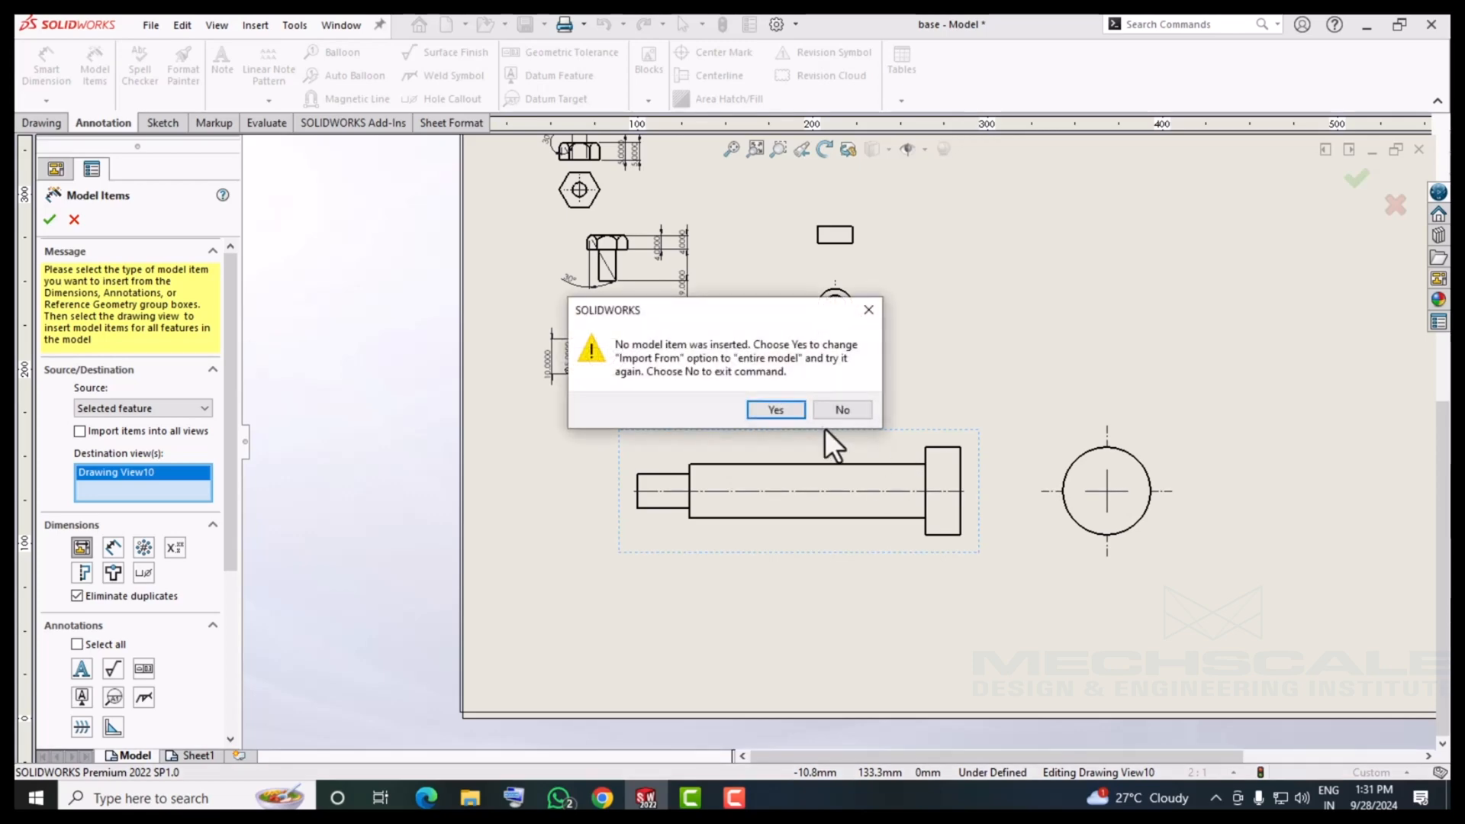
pyautogui.click(342, 492)
# Insert the support part's L-shaped view beside the base plate views, with projected views to its right and directly beneath it.
pyautogui.scroll(-3, 348, 507)
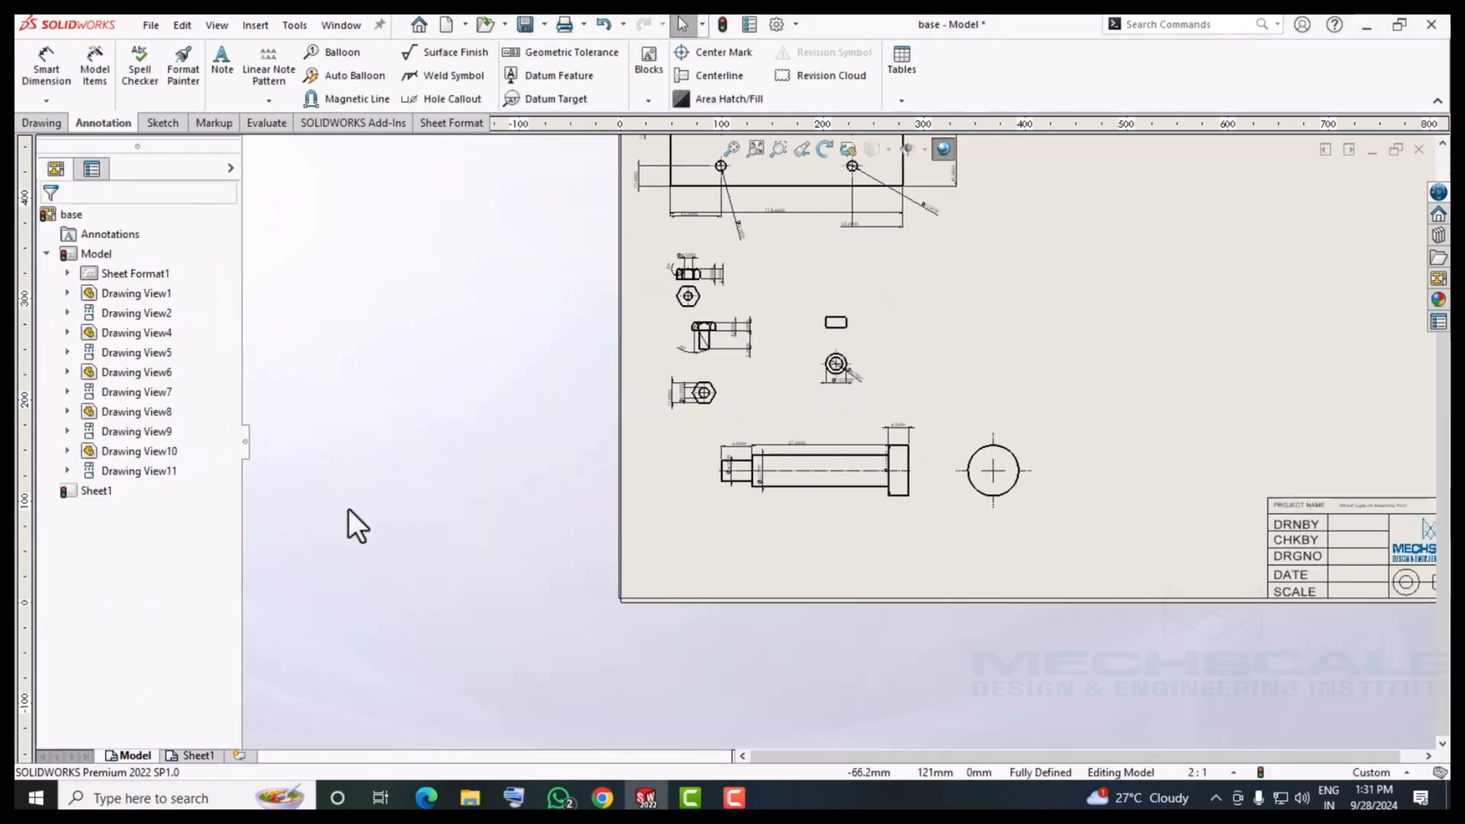
pyautogui.scroll(-3, 1026, 465)
pyautogui.scroll(5, 657, 600)
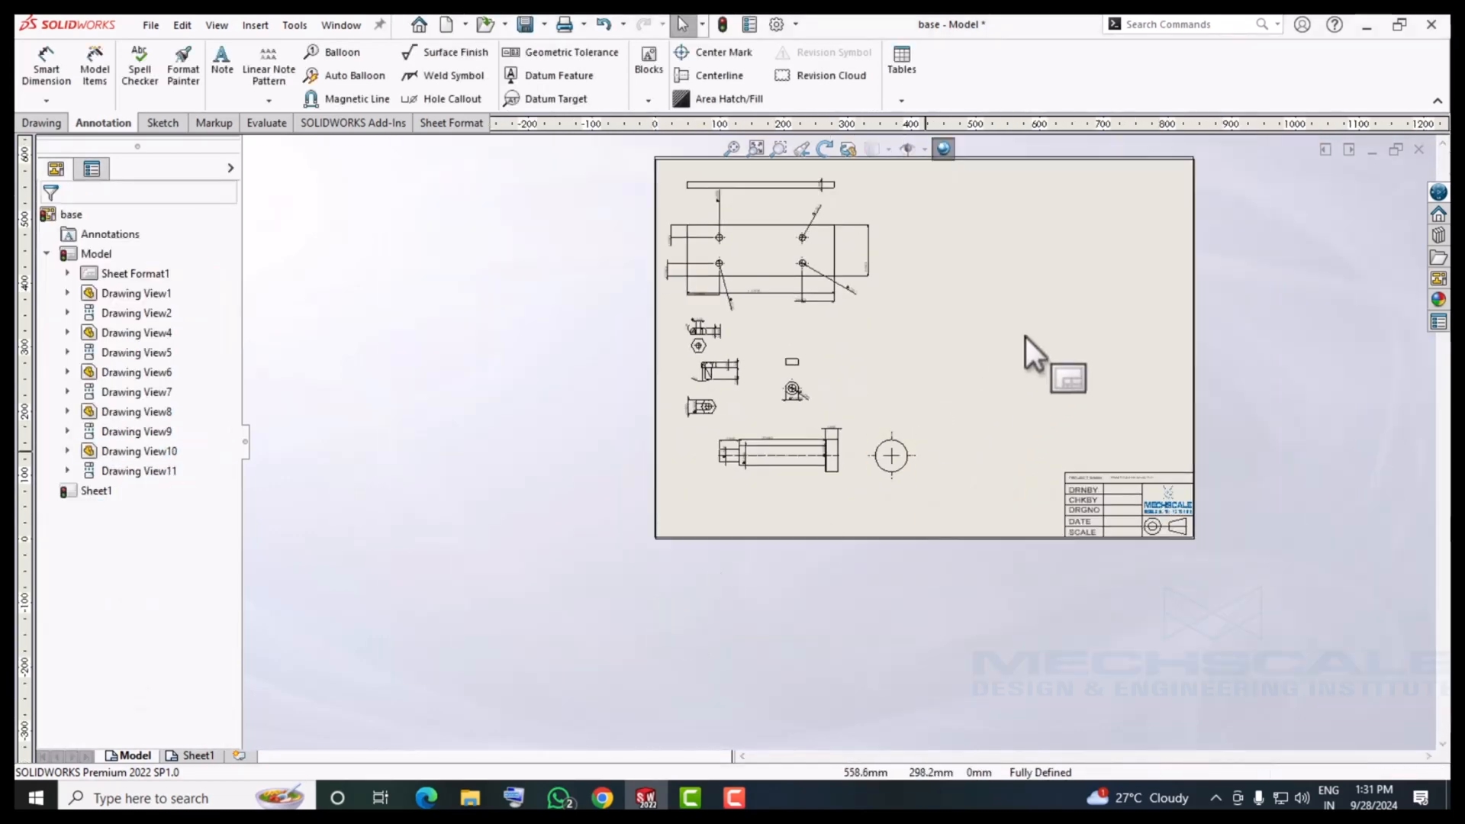
pyautogui.scroll(-2, 1098, 281)
pyautogui.scroll(-2, 907, 458)
pyautogui.scroll(4, 885, 328)
pyautogui.scroll(-2, 879, 305)
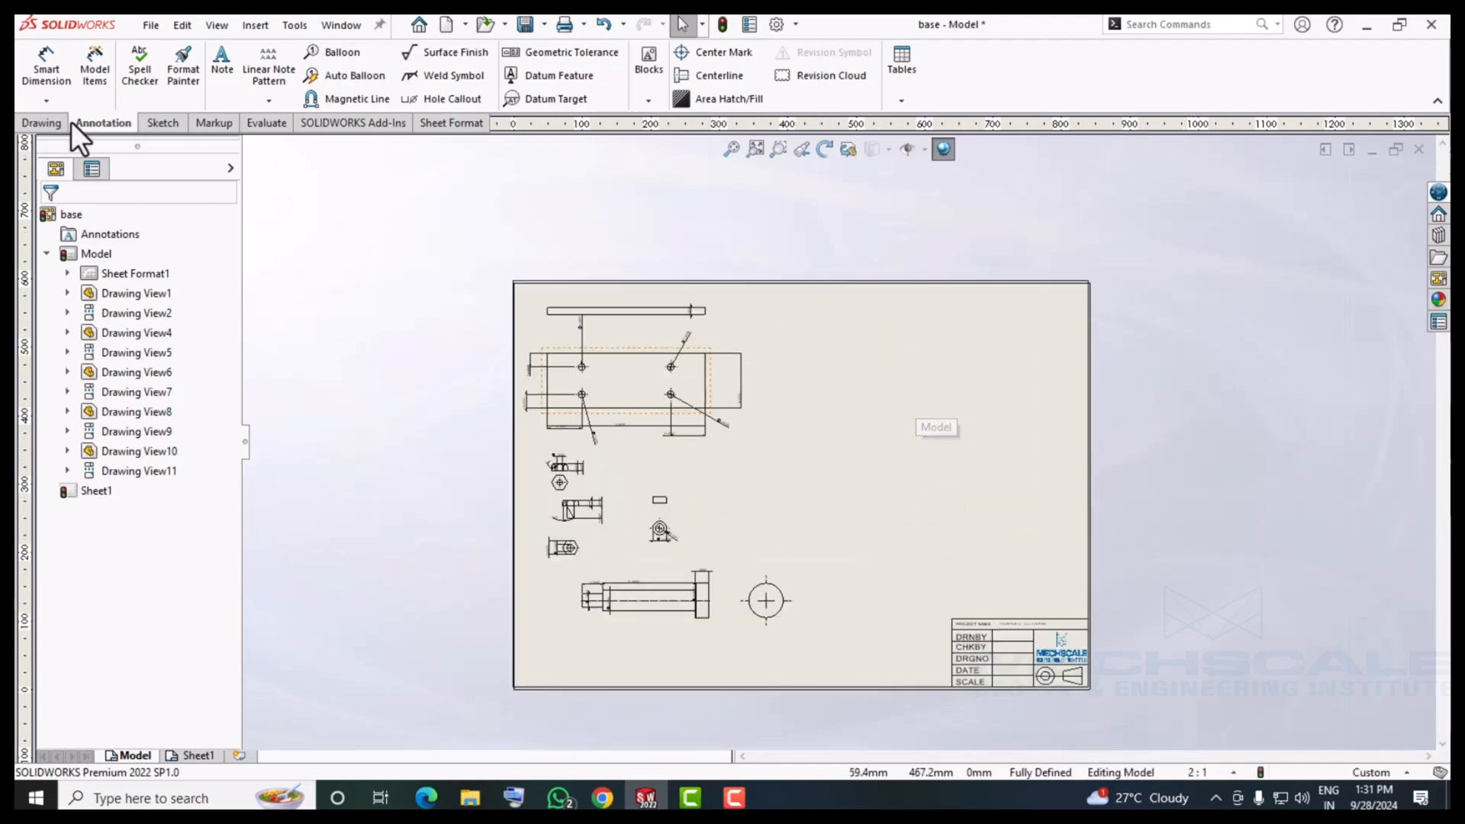
pyautogui.click(38, 123)
pyautogui.click(36, 67)
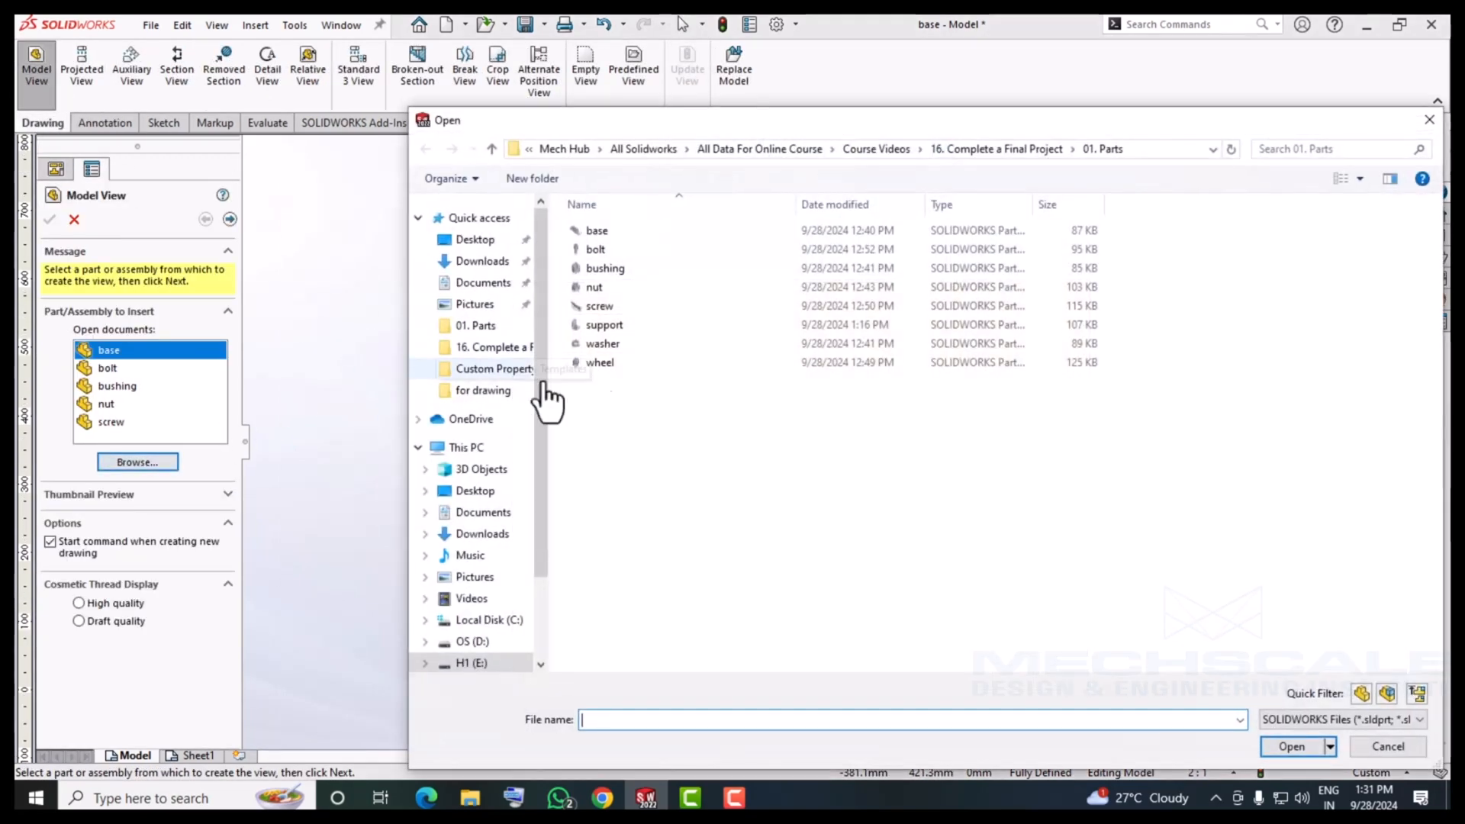
pyautogui.doubleClick(616, 335)
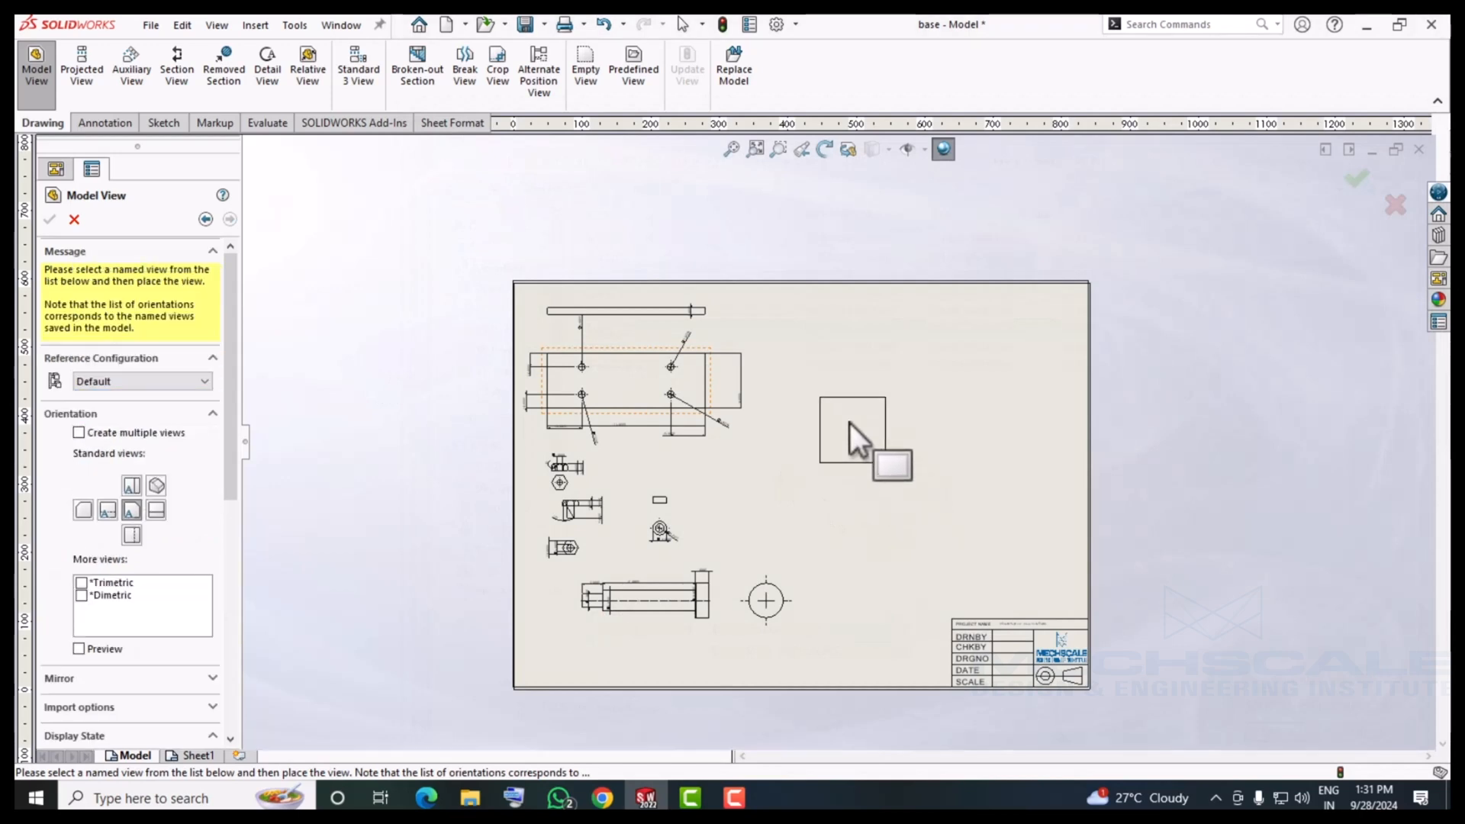
pyautogui.click(844, 382)
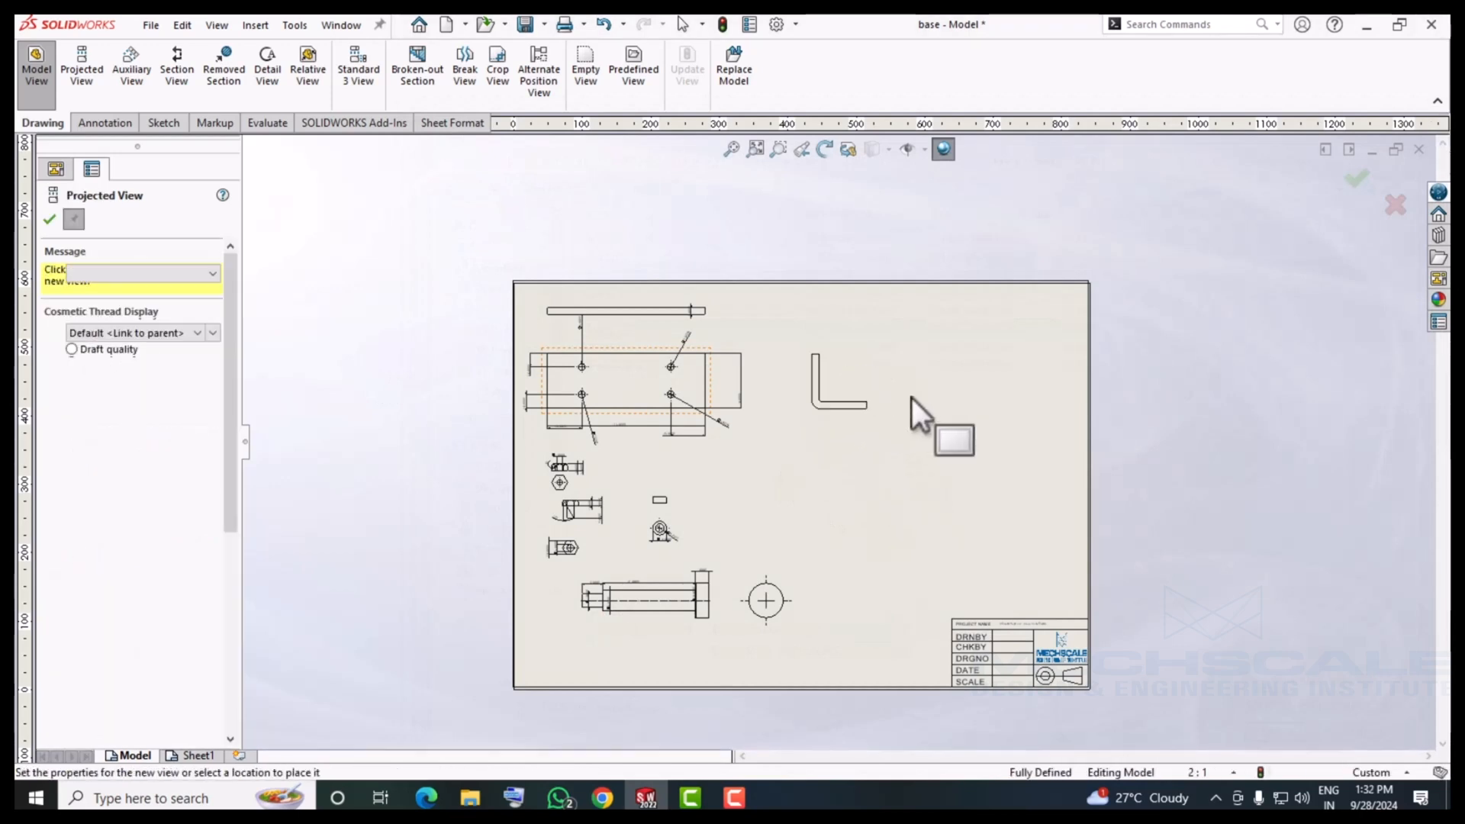
pyautogui.click(935, 382)
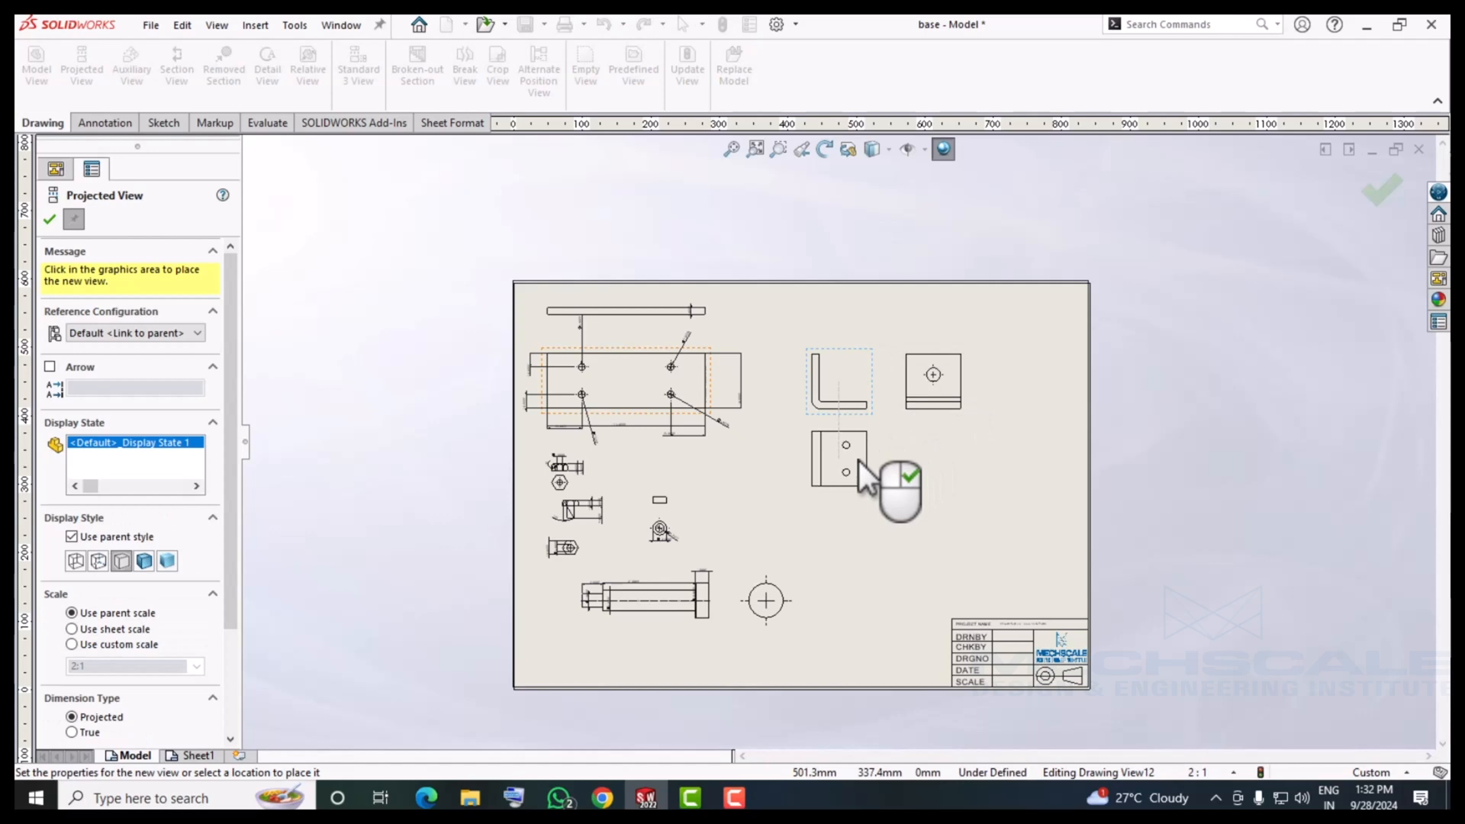
pyautogui.click(858, 460)
pyautogui.click(75, 216)
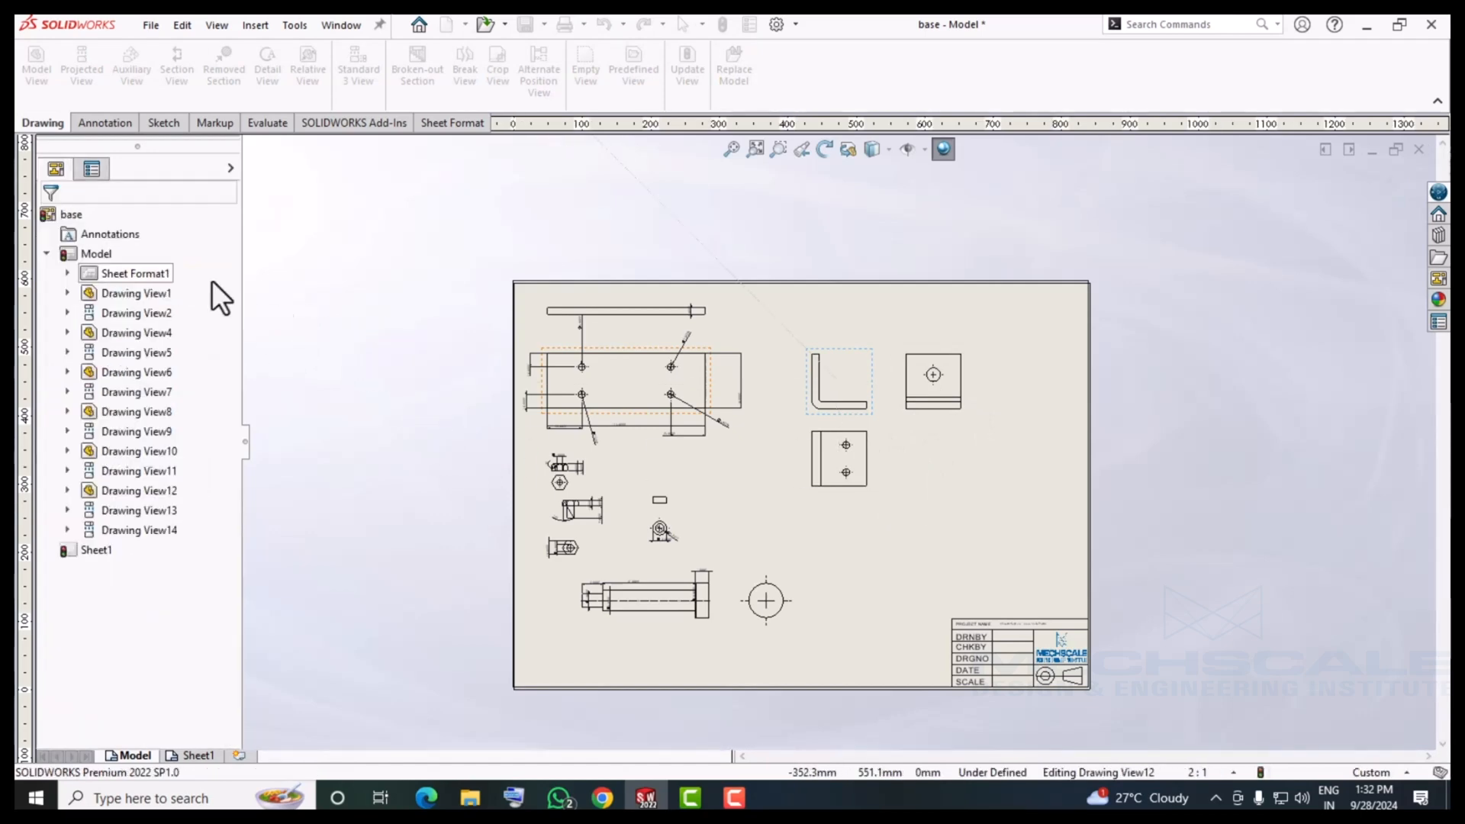
# Import the model dimensions into the support's L-shaped view, taking them from the entire model.
pyautogui.scroll(-3, 984, 477)
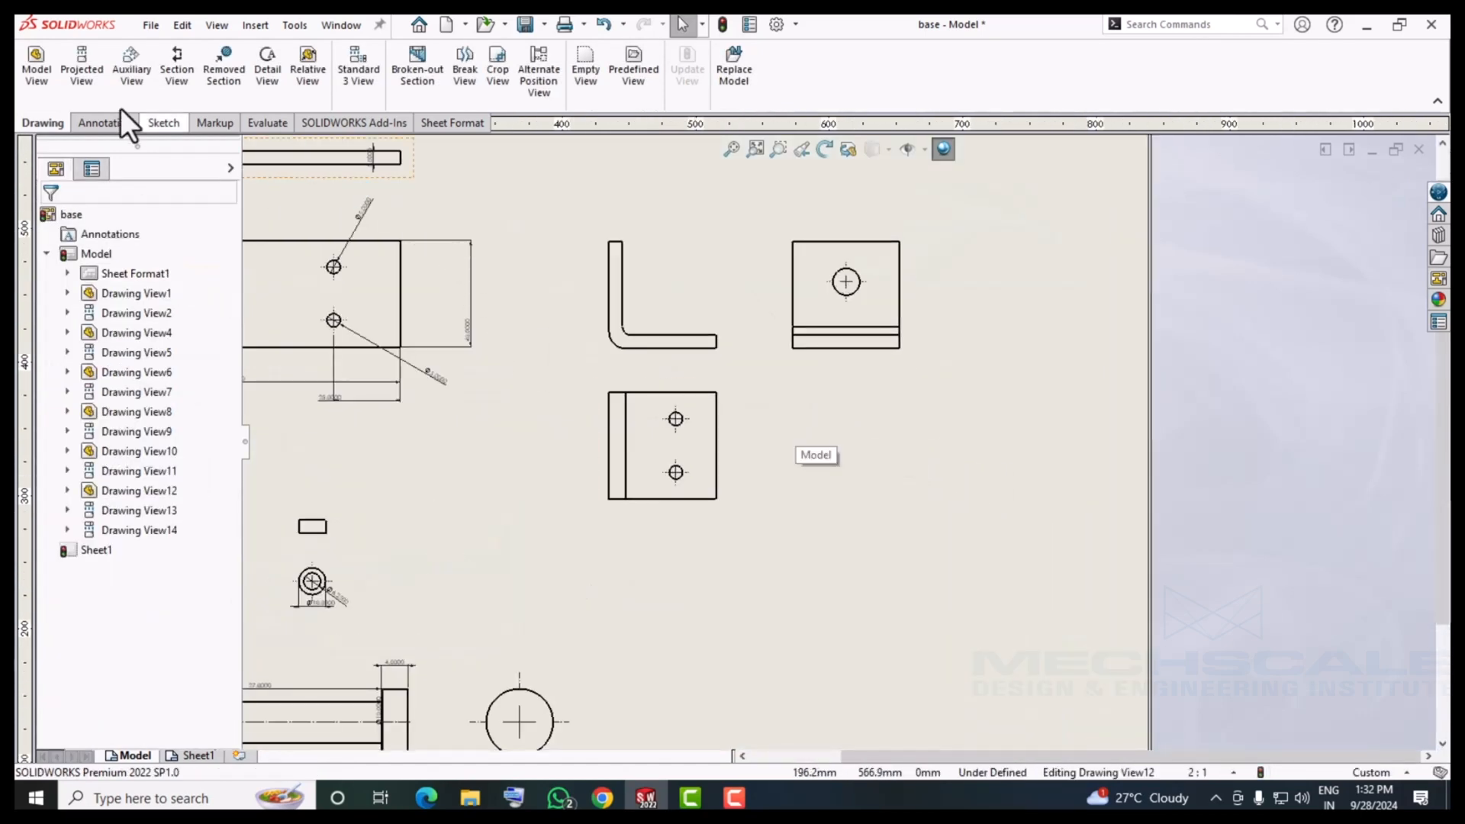
pyautogui.click(105, 122)
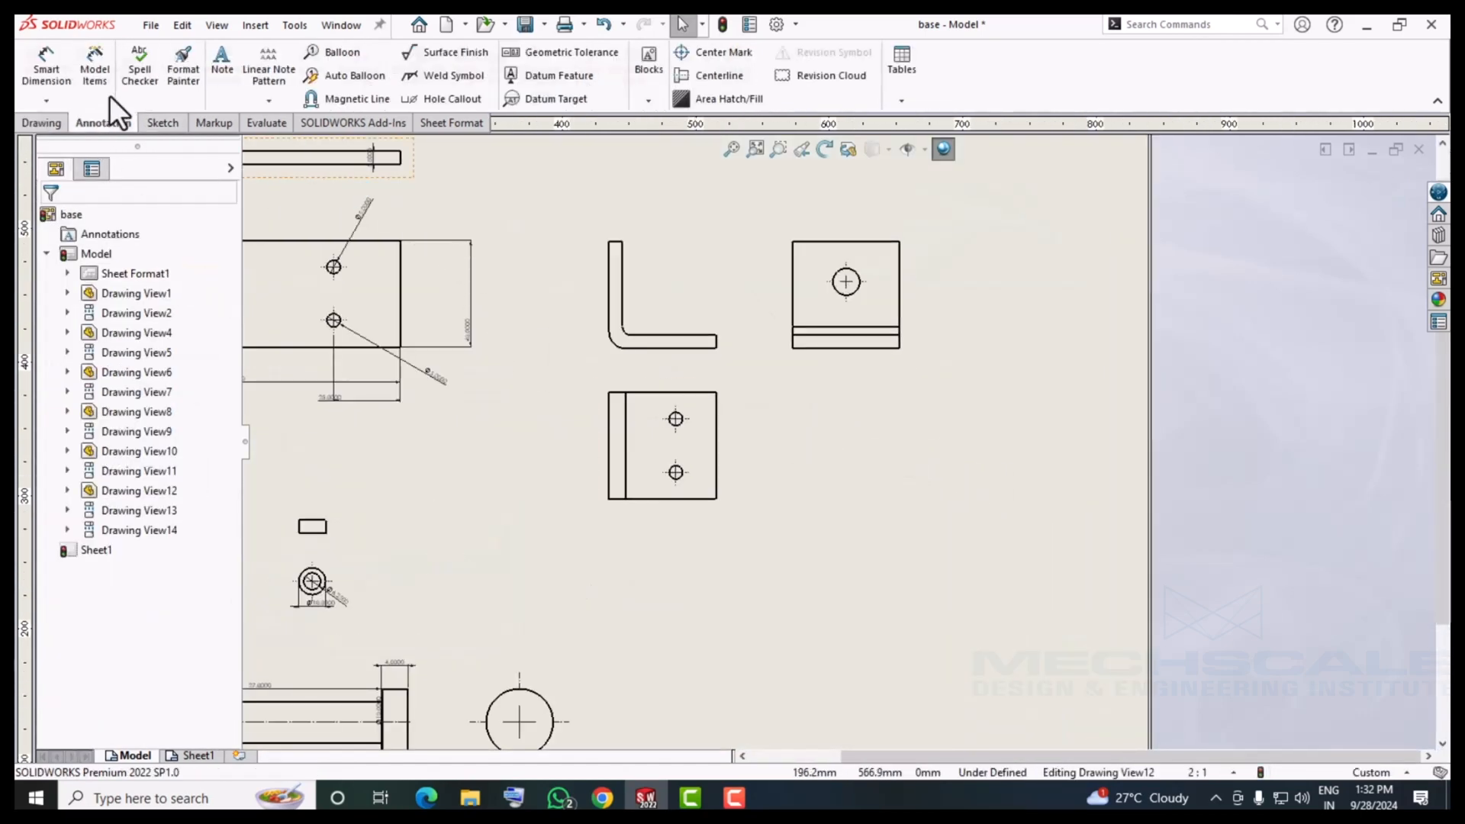
pyautogui.click(728, 355)
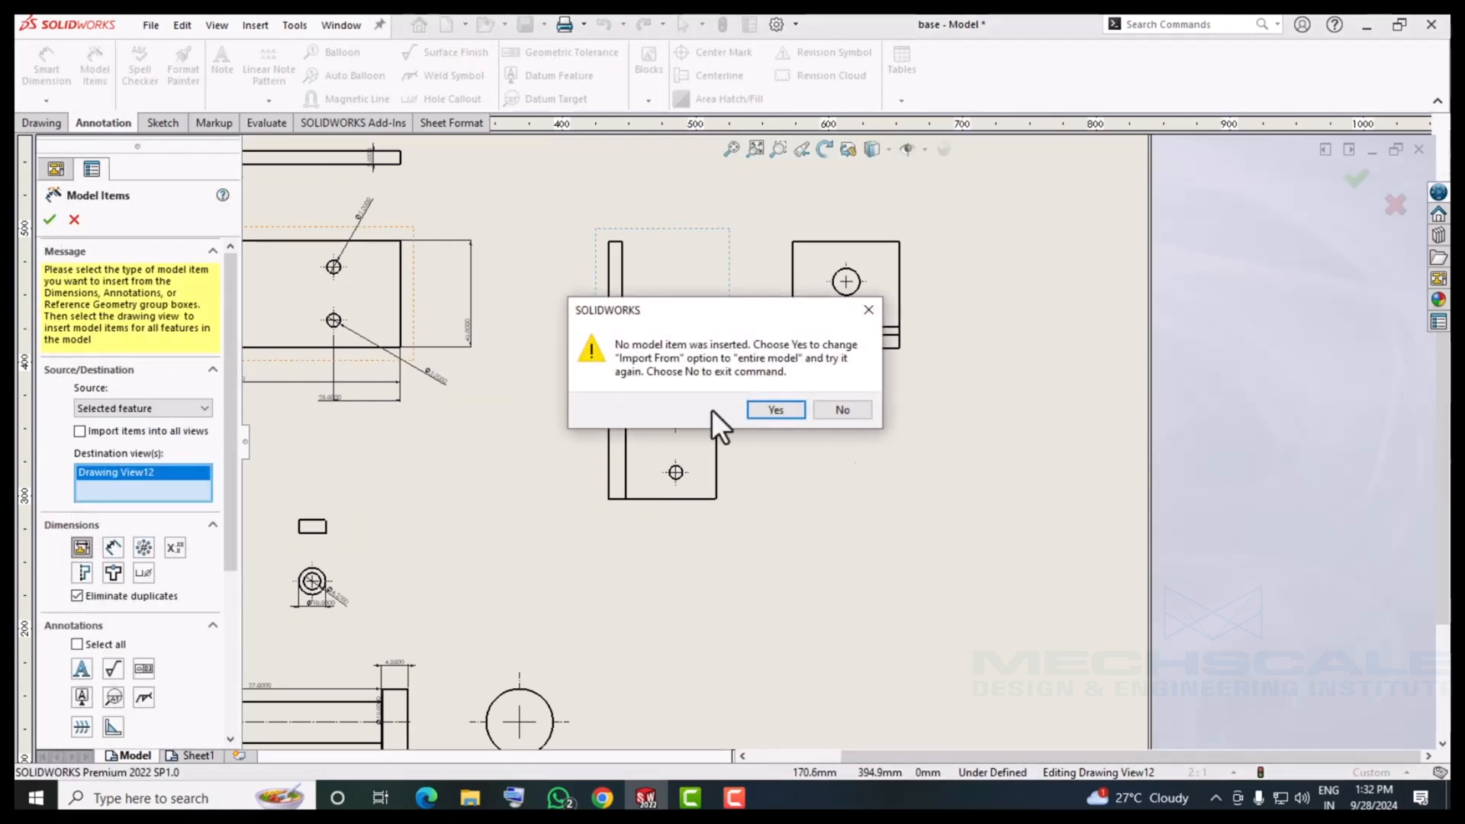
pyautogui.click(762, 412)
# Import the model dimensions into the support's two-hole view beneath the L-shaped view, taking them from the entire model.
pyautogui.scroll(2, 862, 492)
pyautogui.scroll(-5, 752, 450)
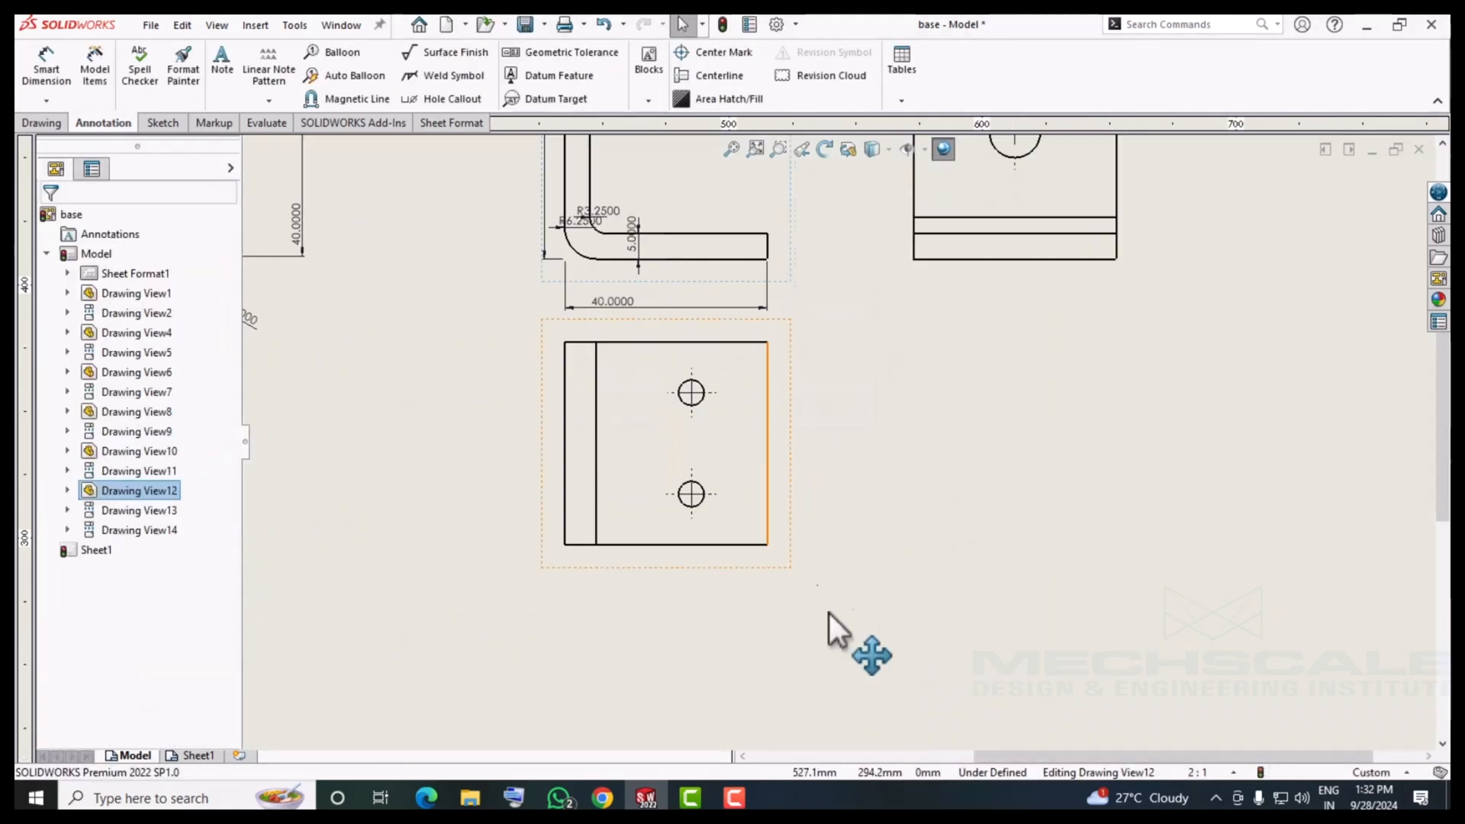
pyautogui.click(95, 70)
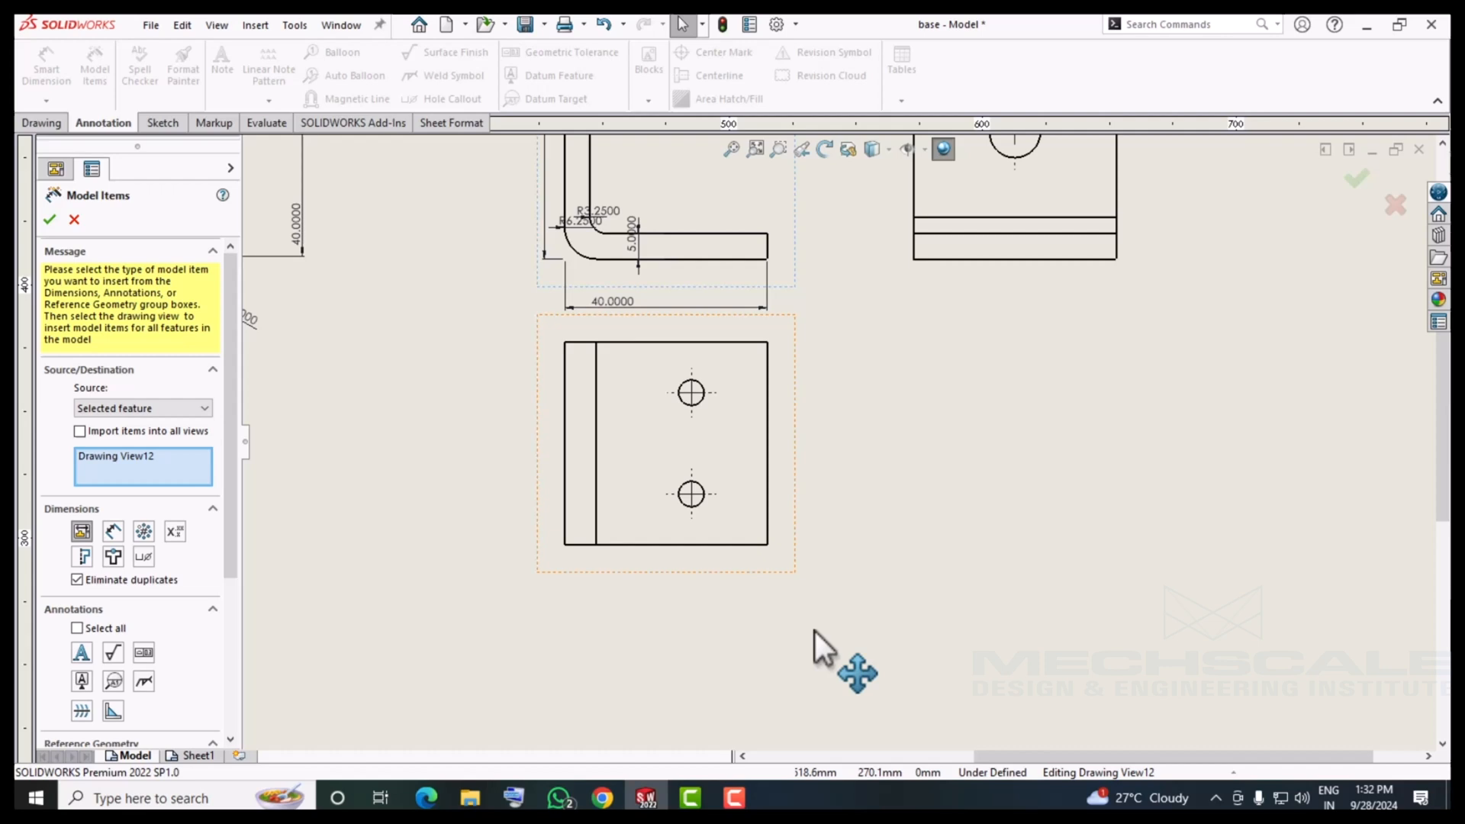
pyautogui.click(784, 569)
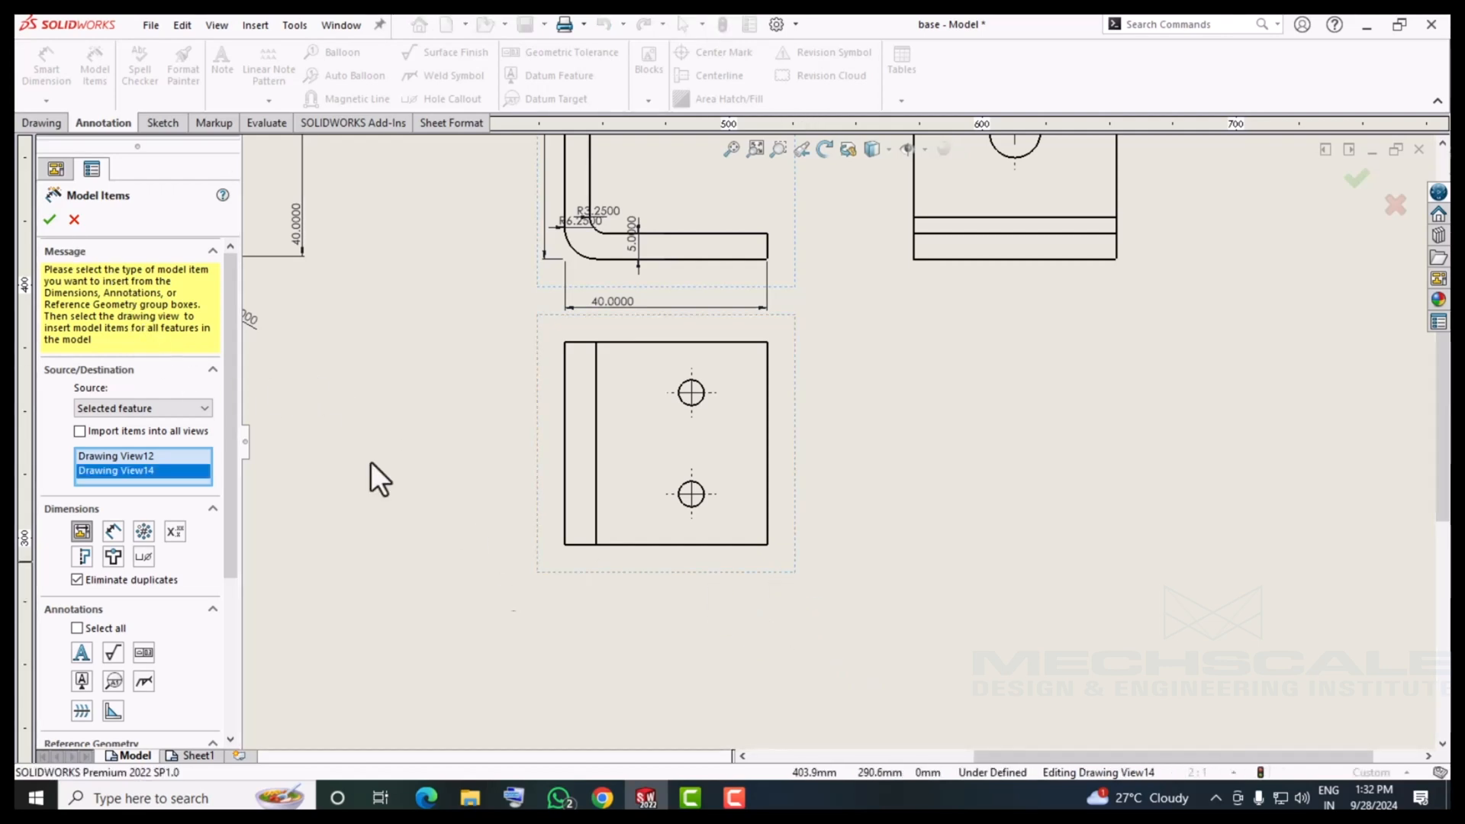
pyautogui.click(49, 220)
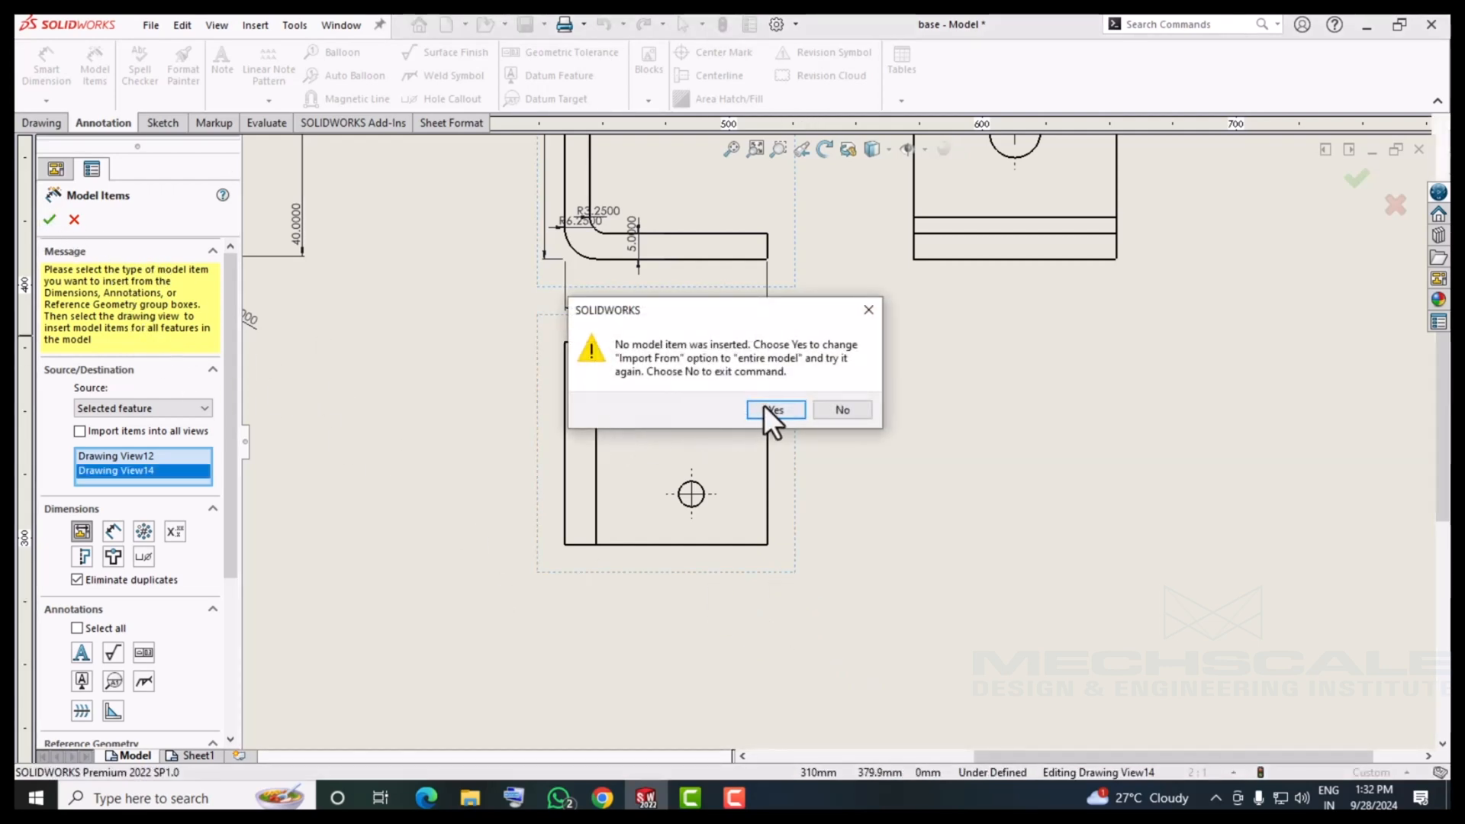
pyautogui.click(772, 410)
# Try to import the entire model's dimensions into the support's single-hole view beside the L-shaped view.
pyautogui.scroll(5, 932, 499)
pyautogui.scroll(-5, 917, 327)
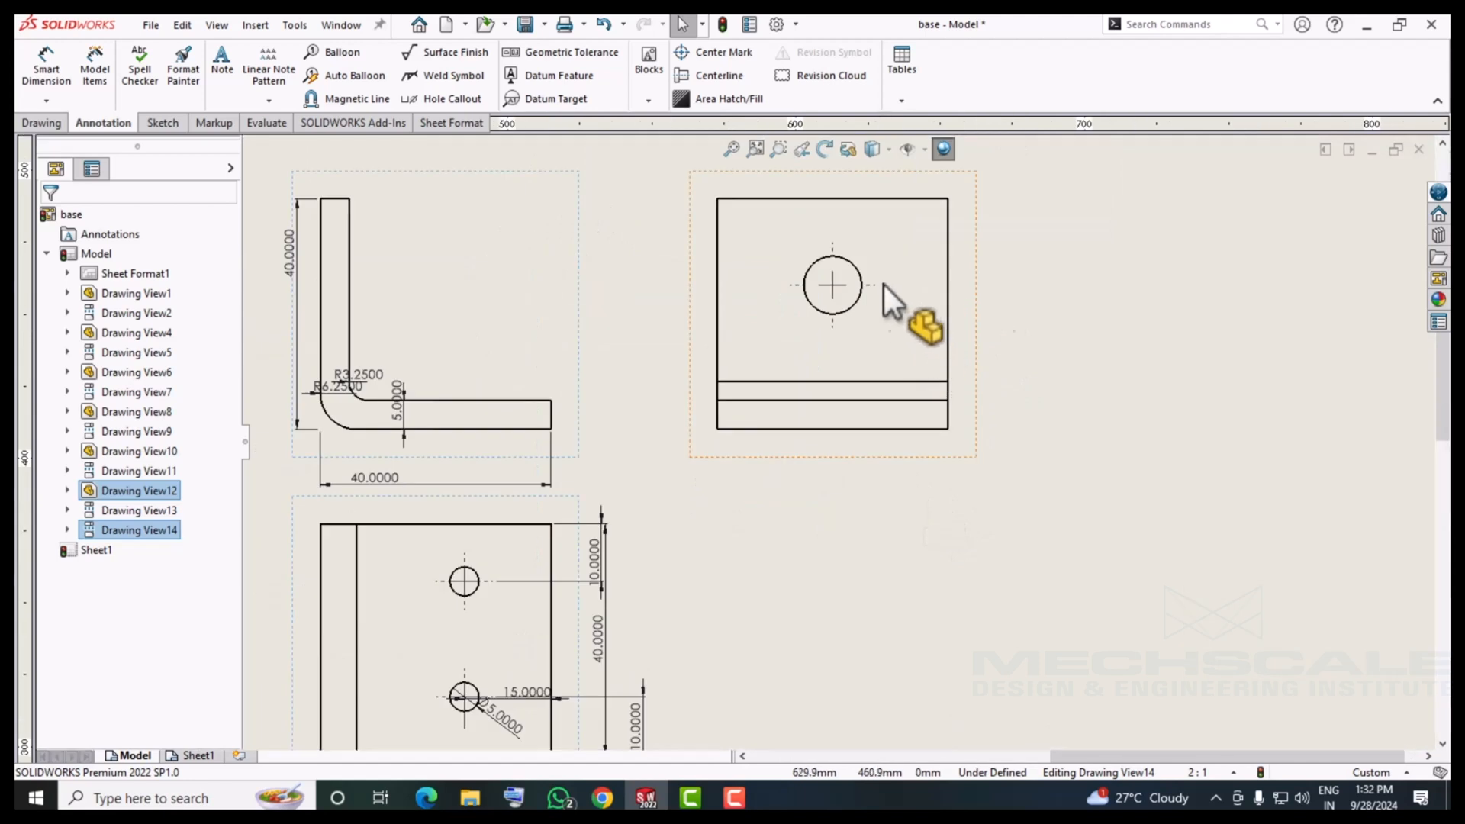
pyautogui.scroll(3, 886, 284)
pyautogui.scroll(-4, 915, 398)
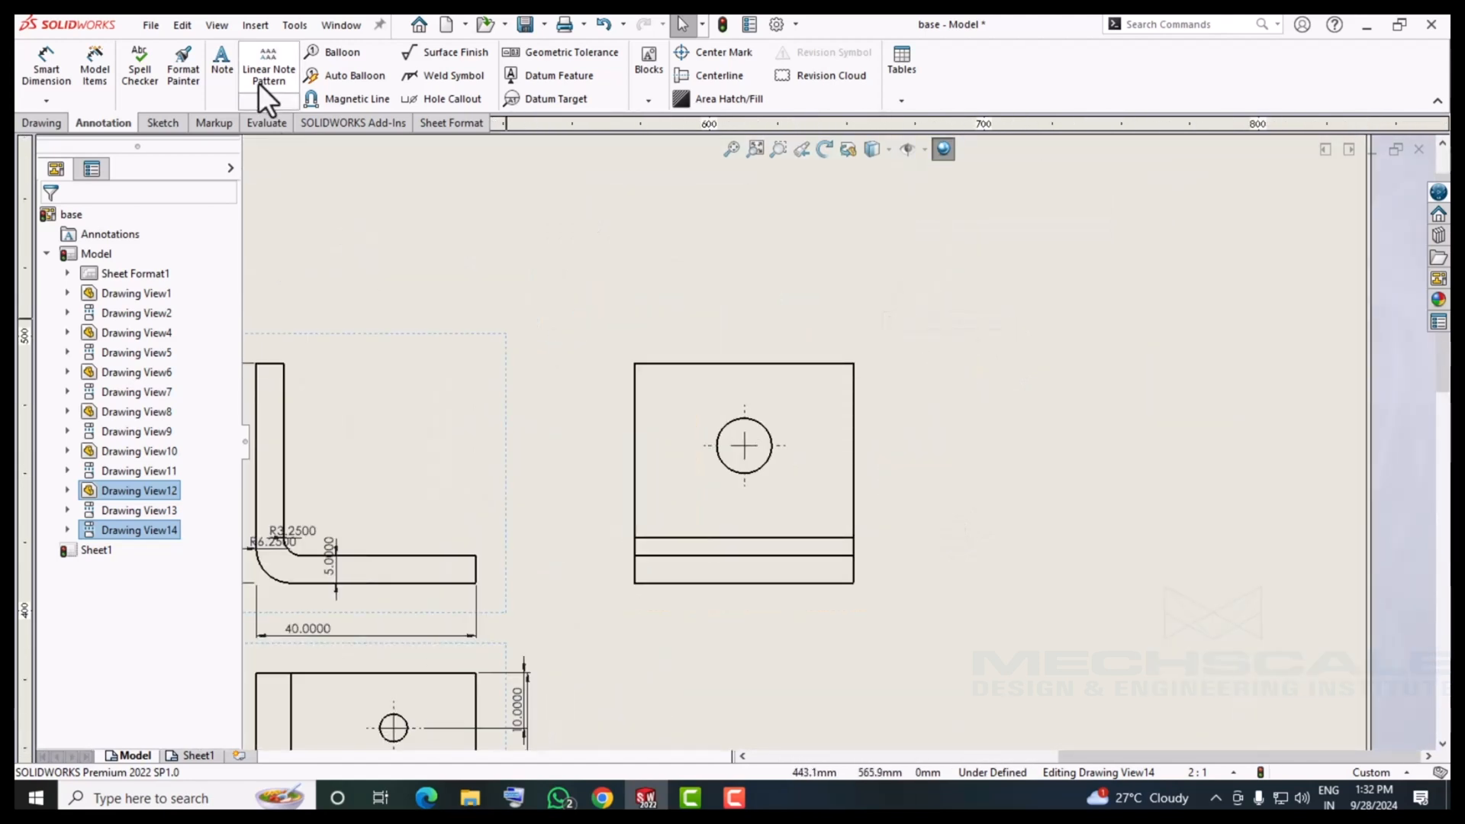
pyautogui.click(93, 80)
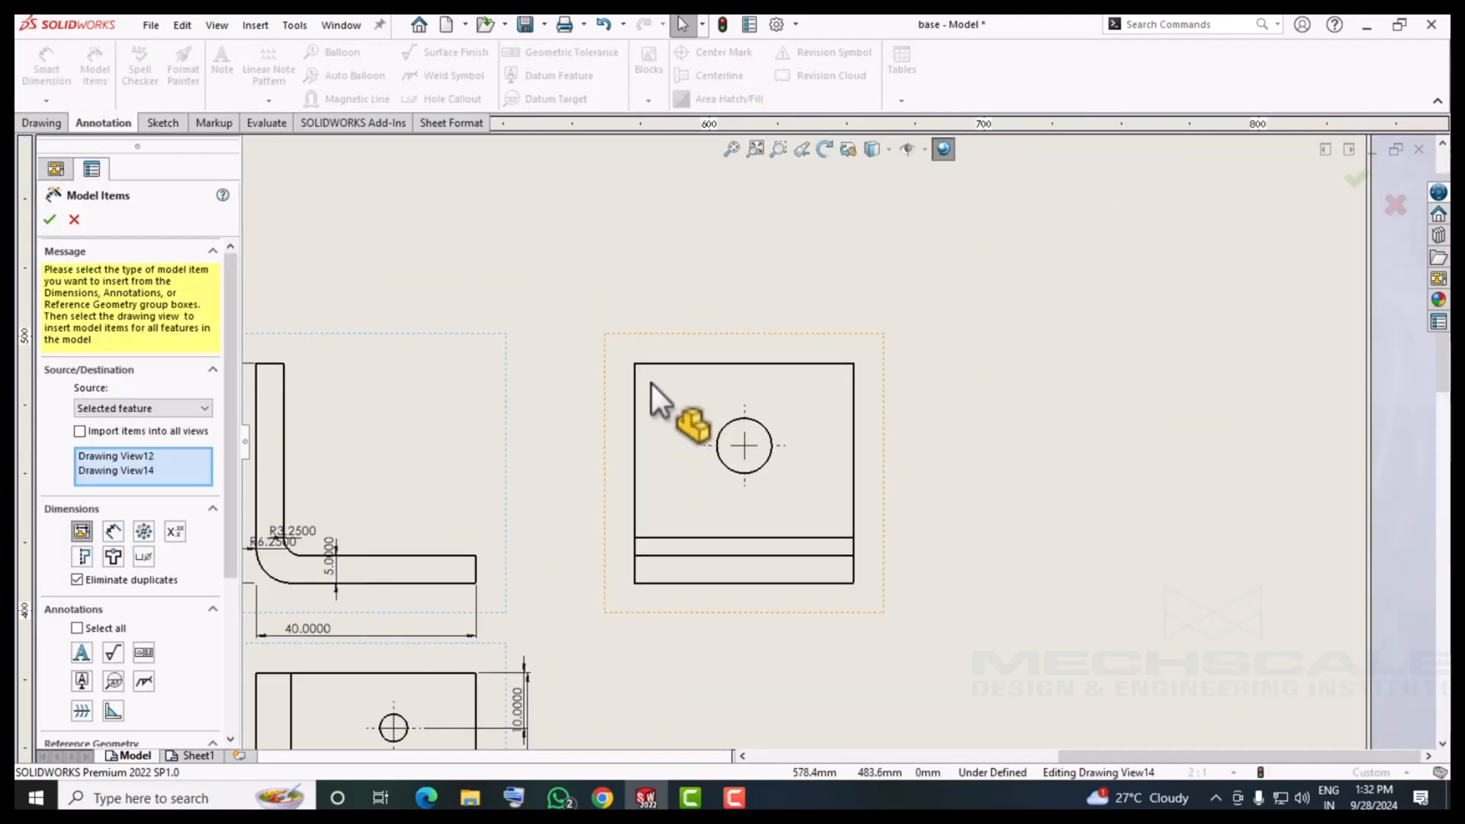
pyautogui.click(648, 385)
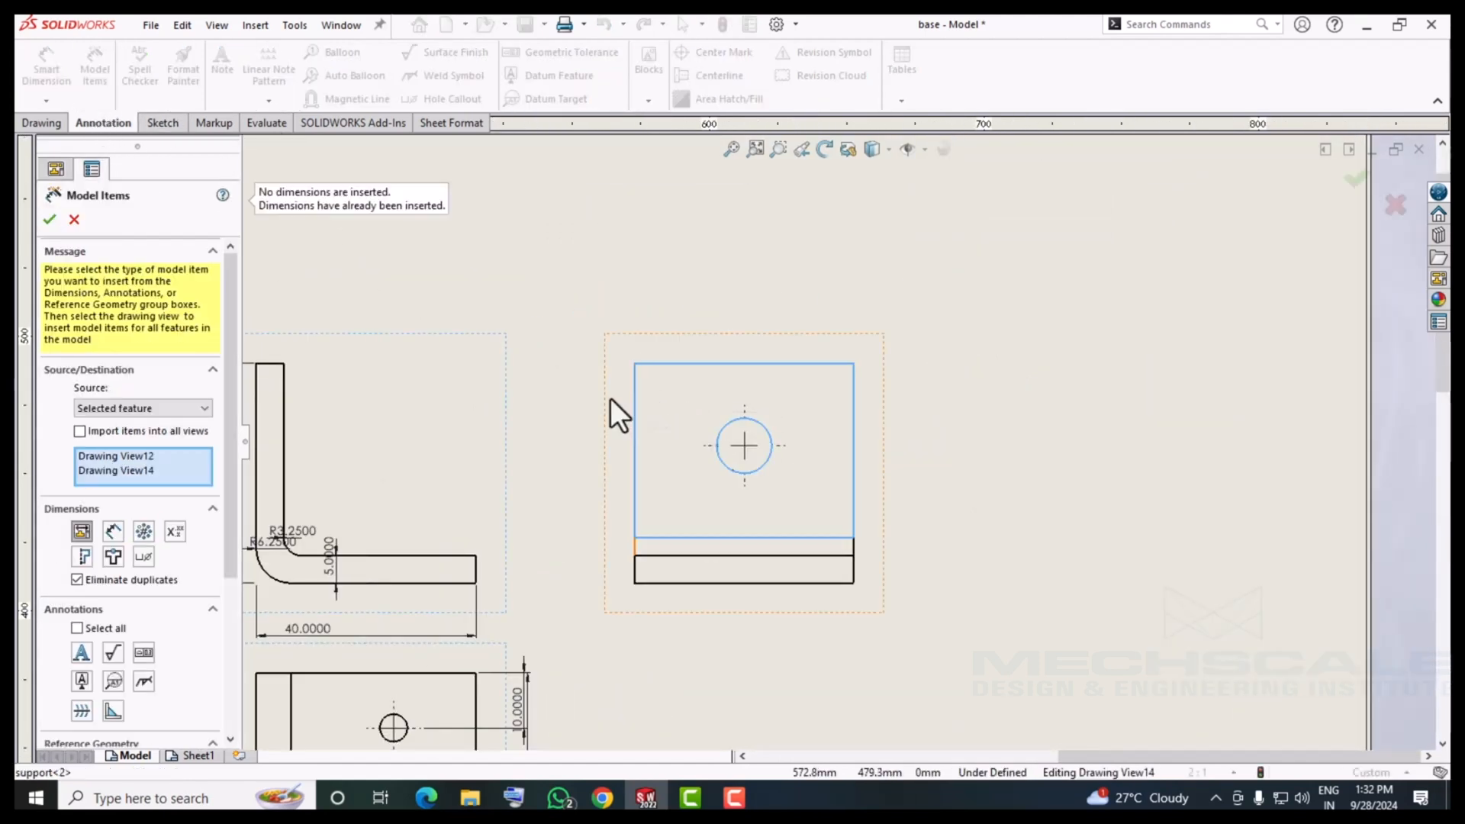
pyautogui.click(48, 220)
pyautogui.click(773, 409)
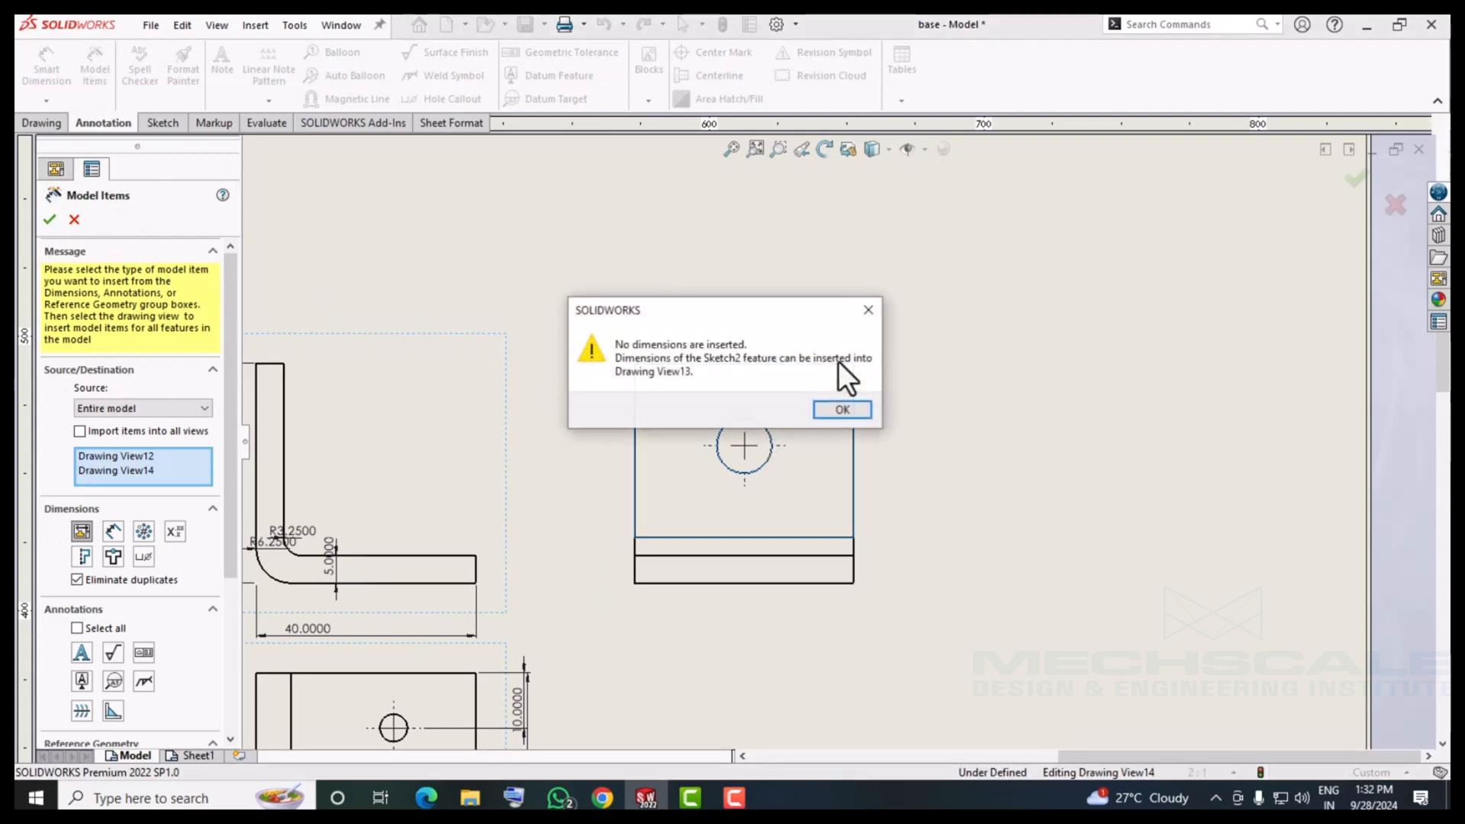
pyautogui.click(842, 410)
# Select the support's single-hole view and import its model dimensions, taking them from the entire model.
pyautogui.click(656, 370)
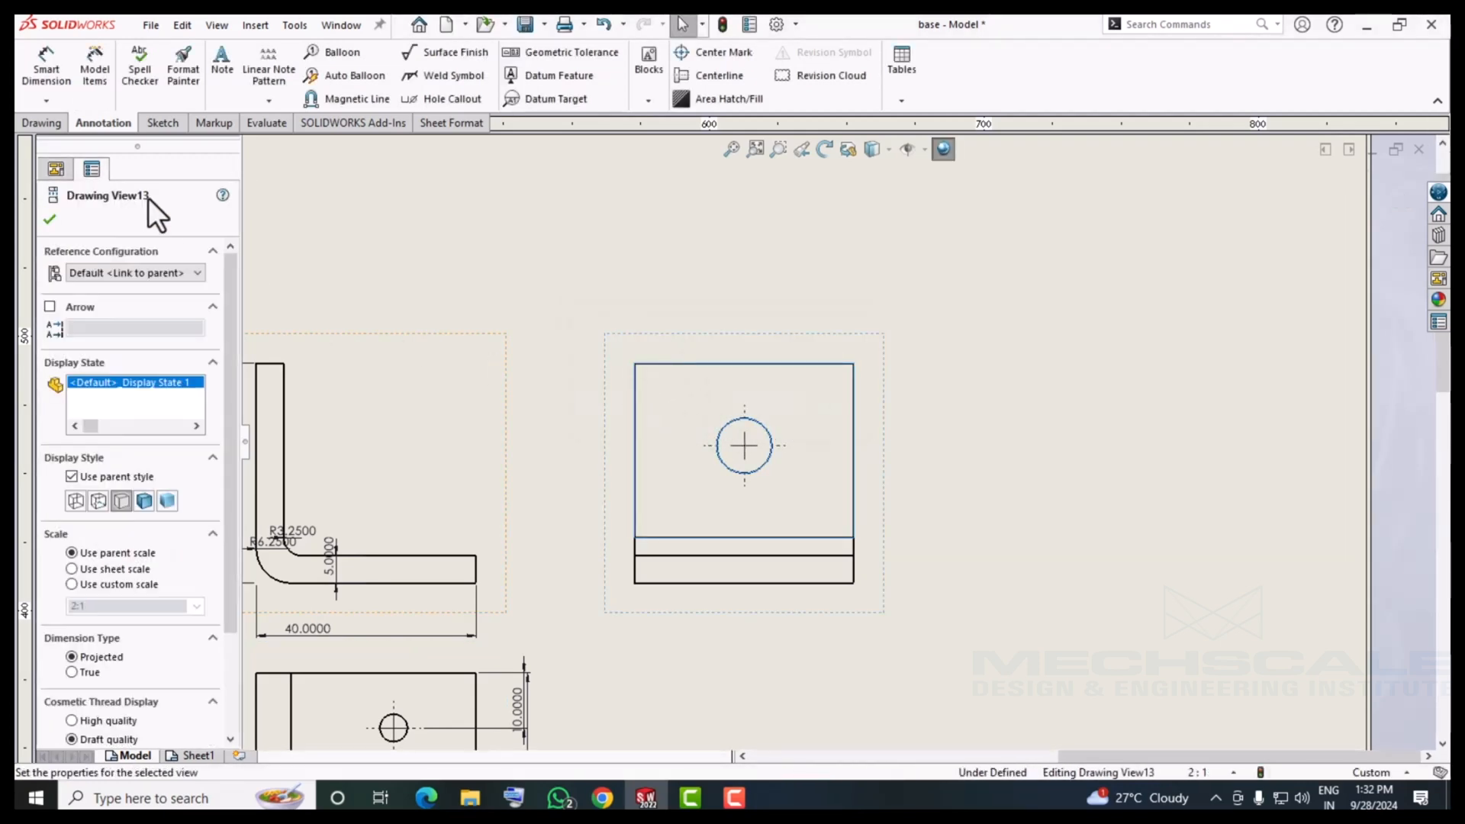
pyautogui.click(96, 74)
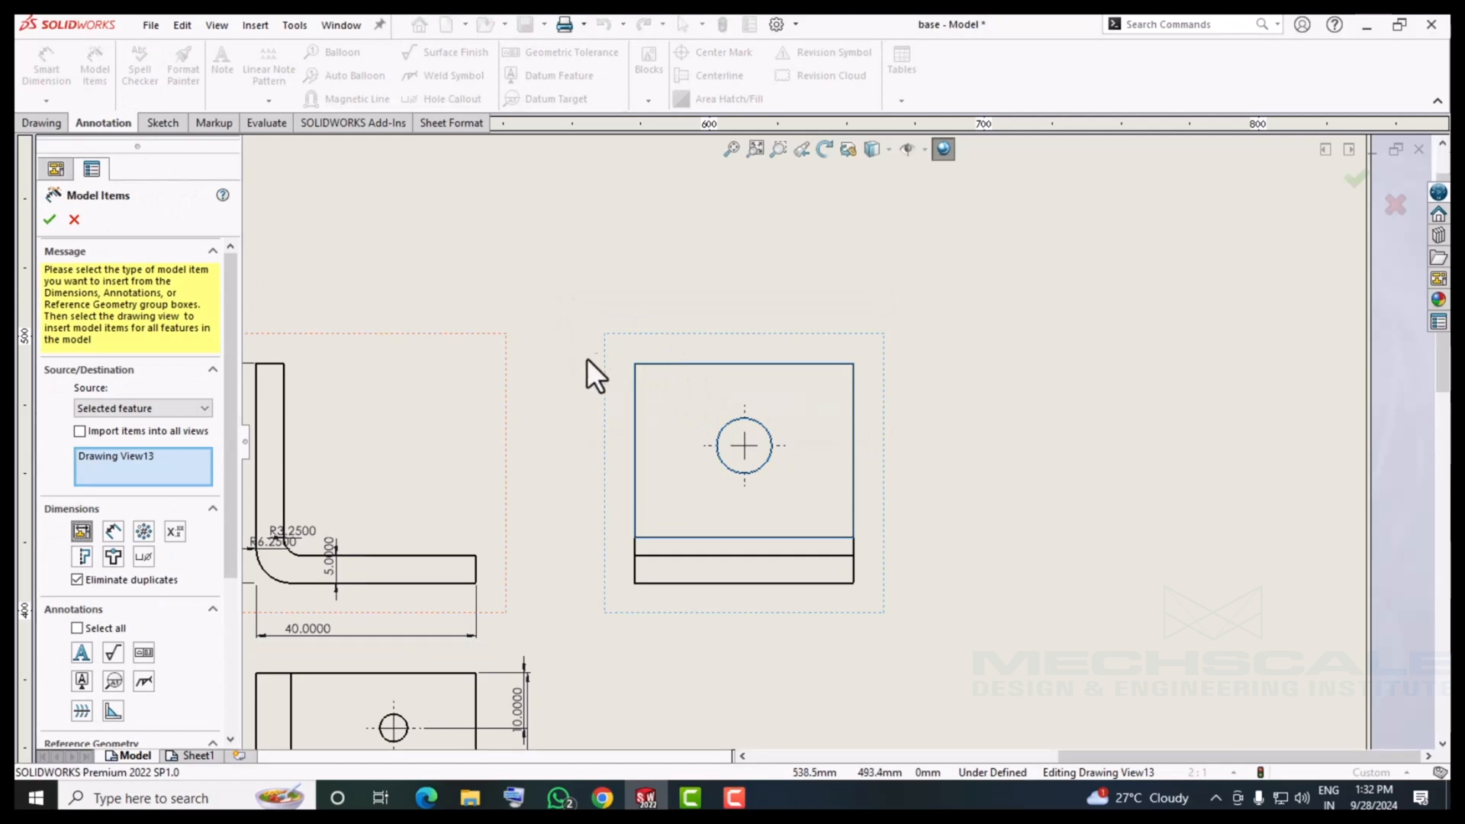
pyautogui.click(48, 220)
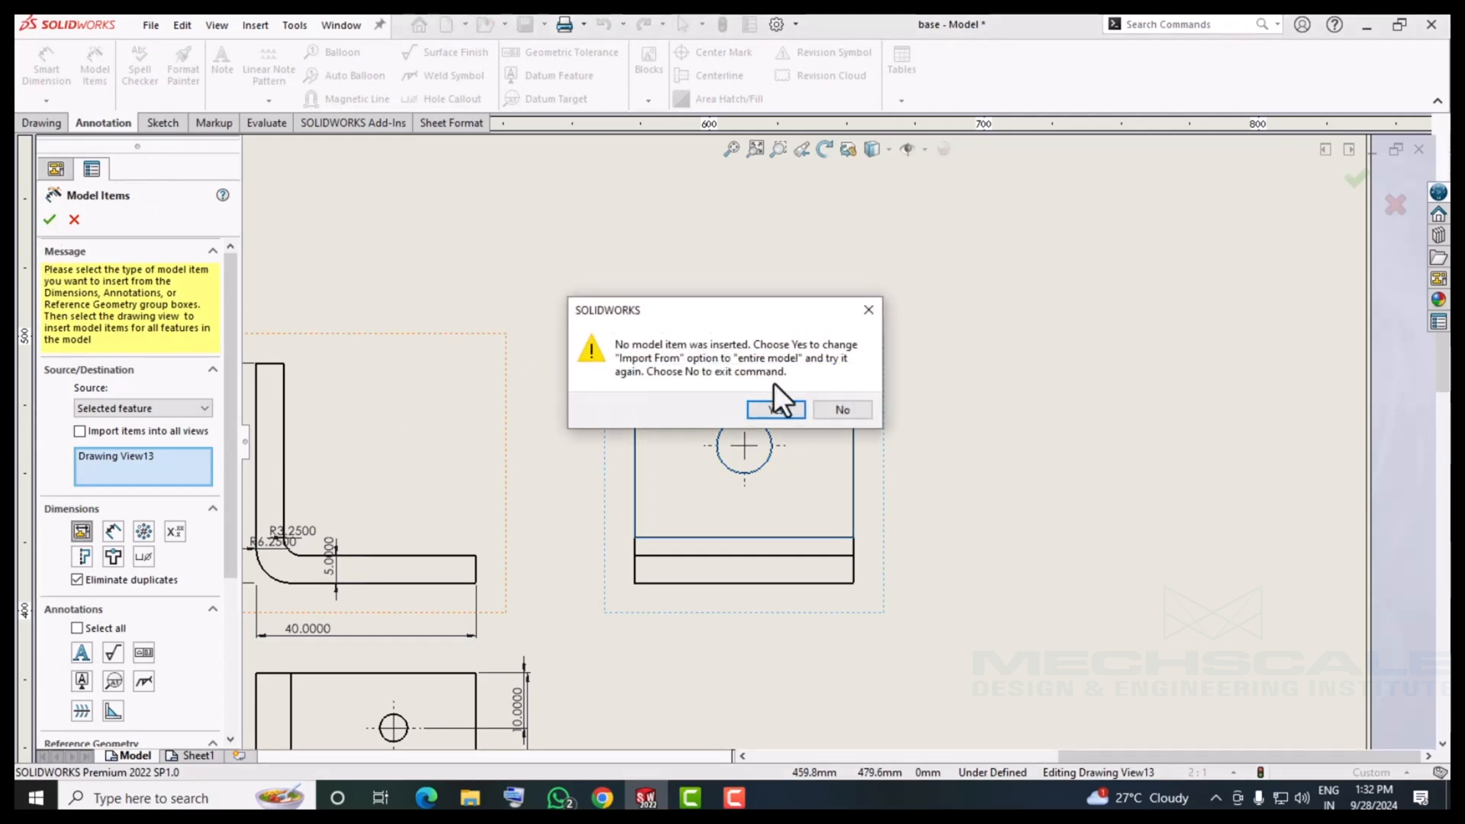
pyautogui.click(776, 403)
# Insert the washer's edge view beneath the support views without adding any projected views.
pyautogui.scroll(8, 963, 433)
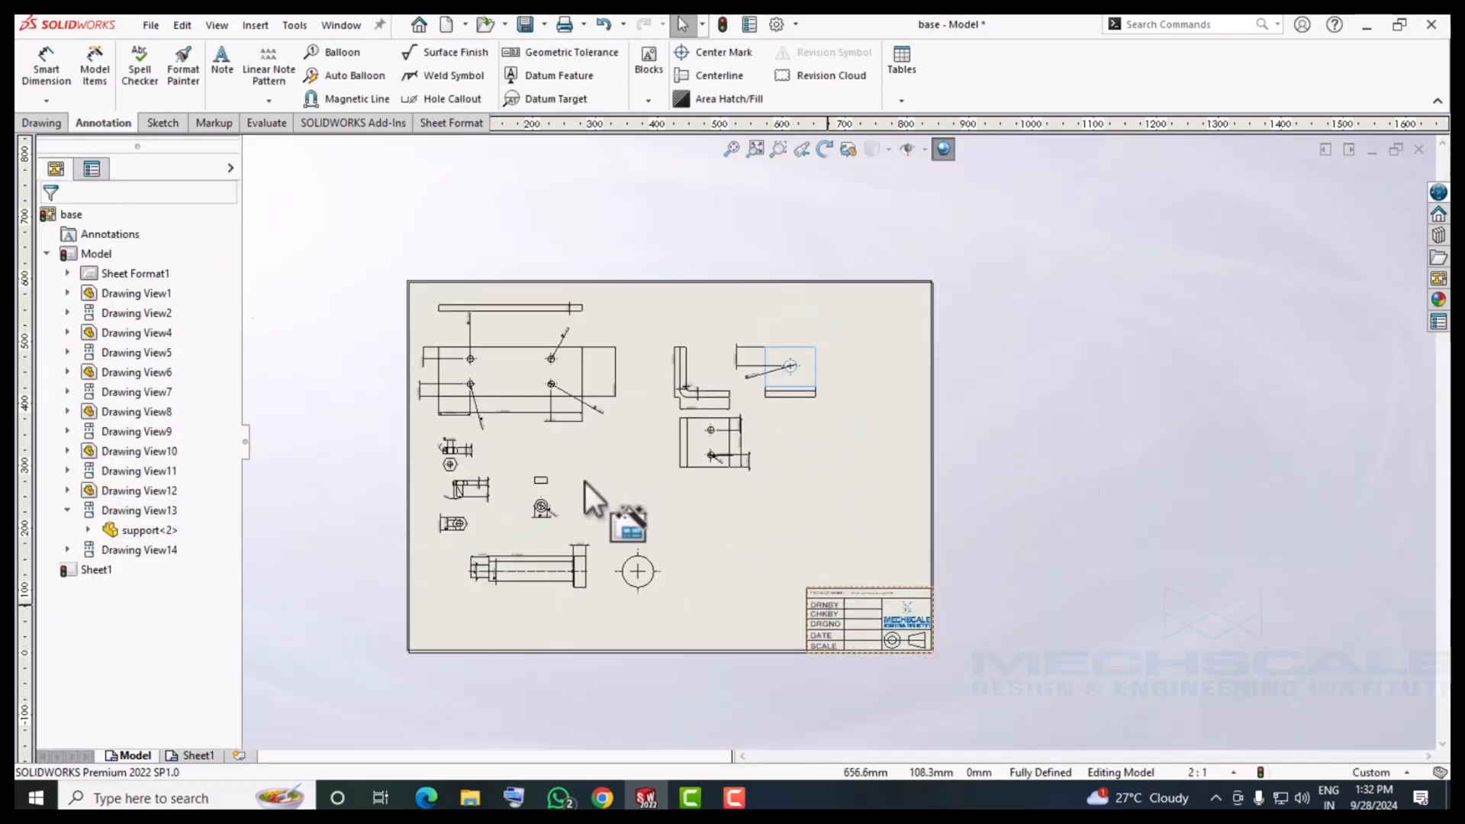
pyautogui.click(43, 124)
pyautogui.click(36, 75)
pyautogui.click(138, 462)
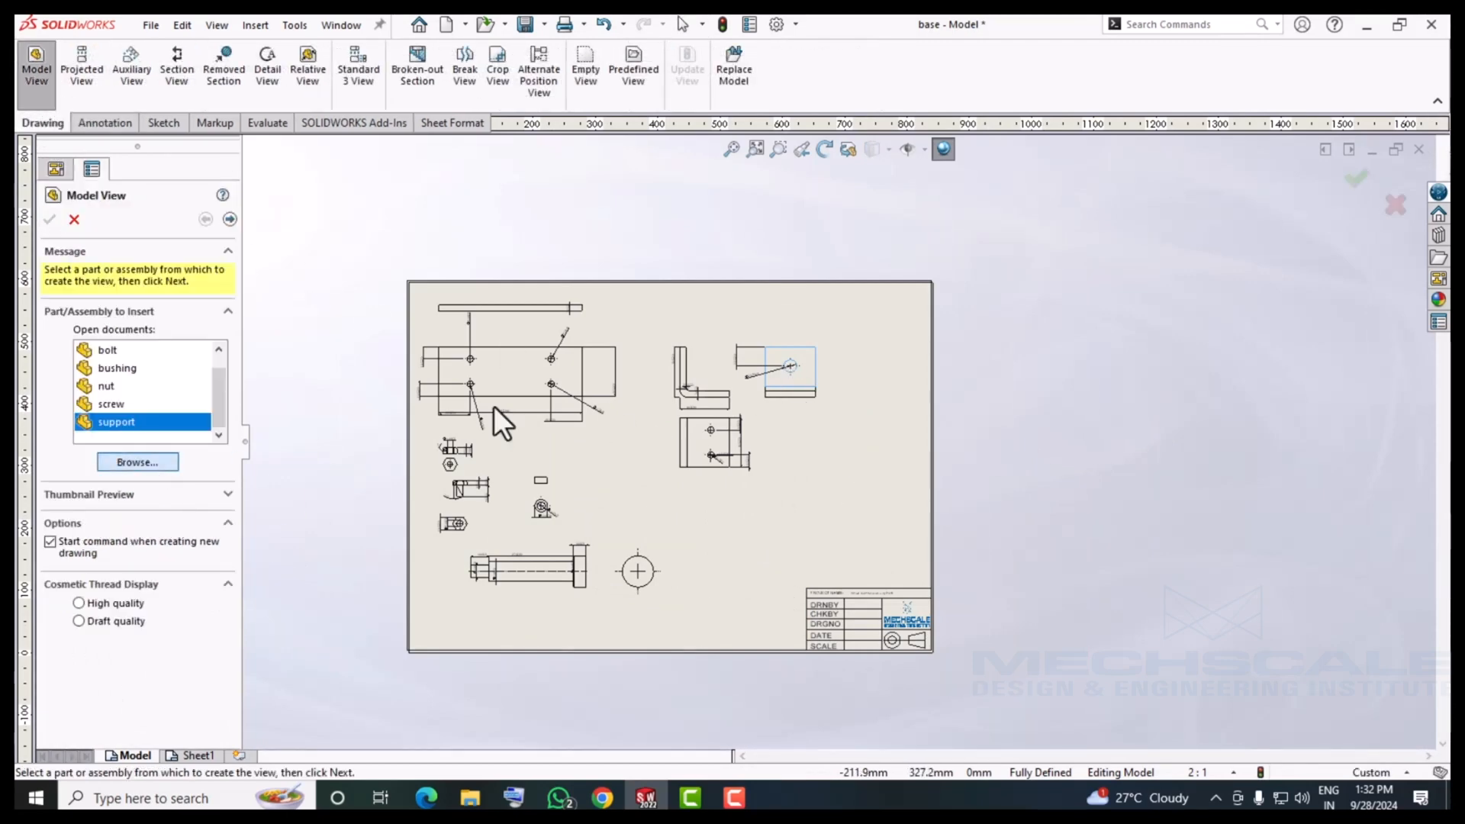
pyautogui.doubleClick(603, 344)
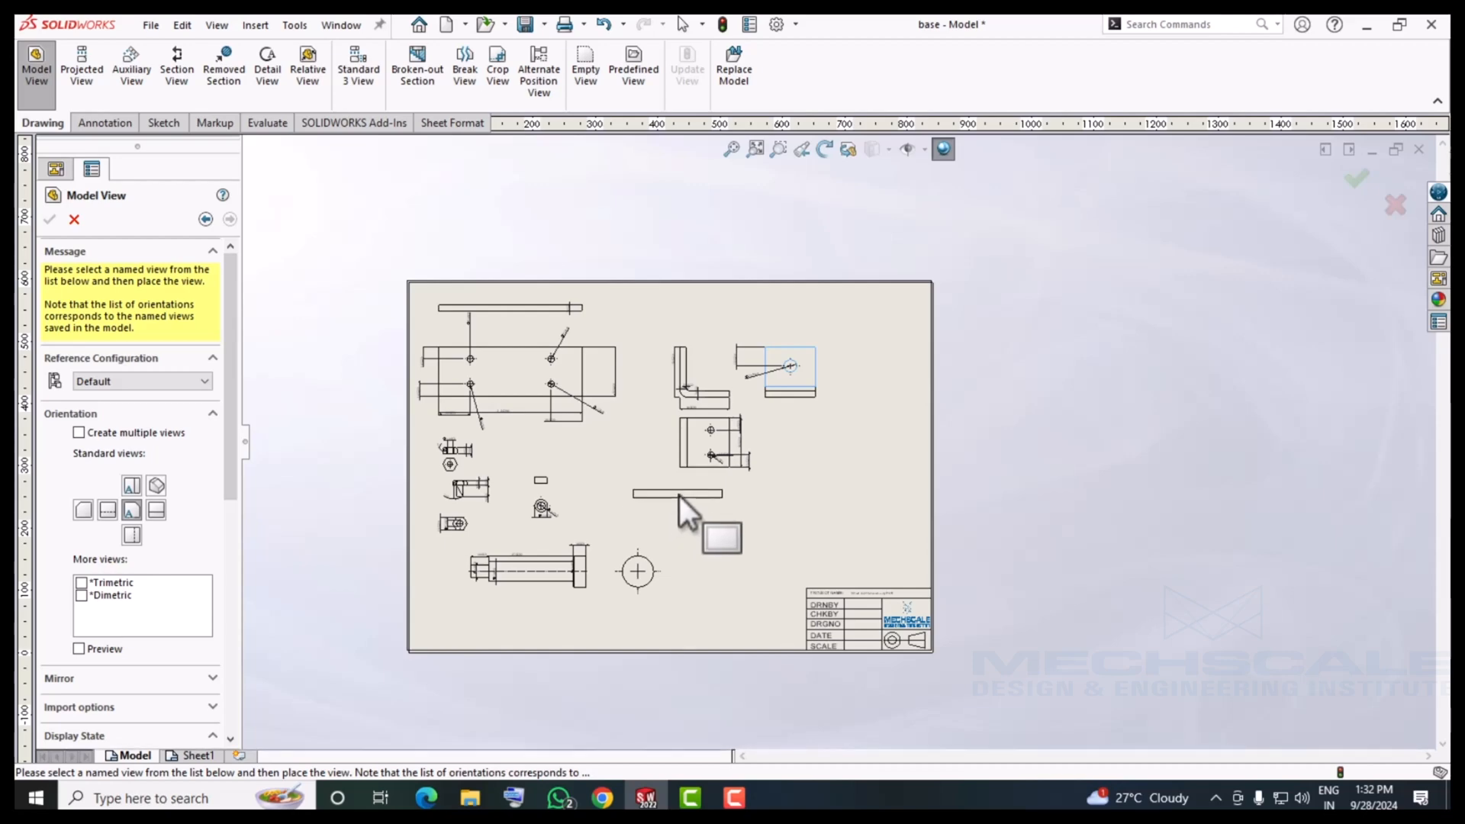
pyautogui.click(679, 496)
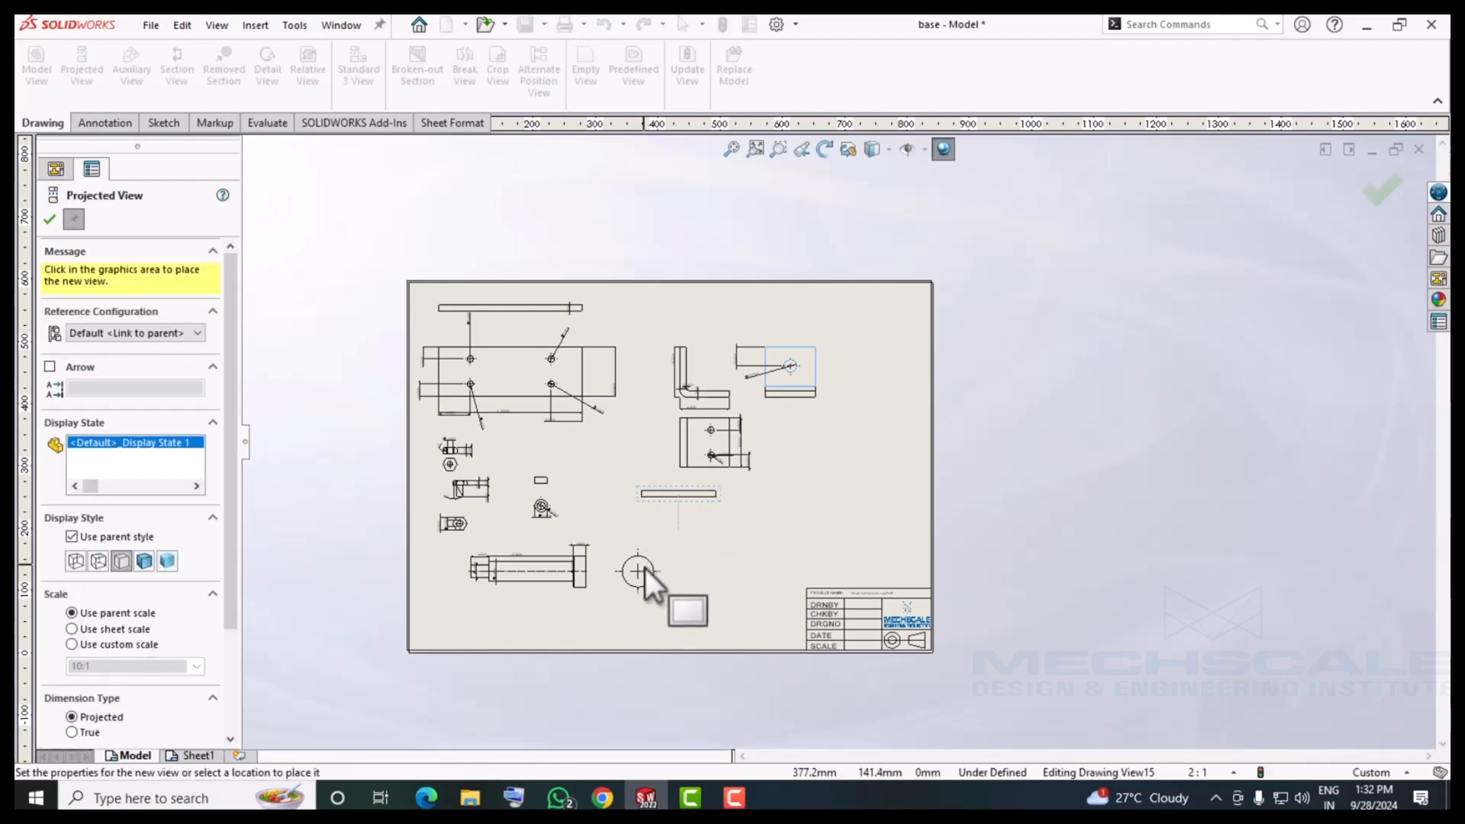
pyautogui.click(49, 220)
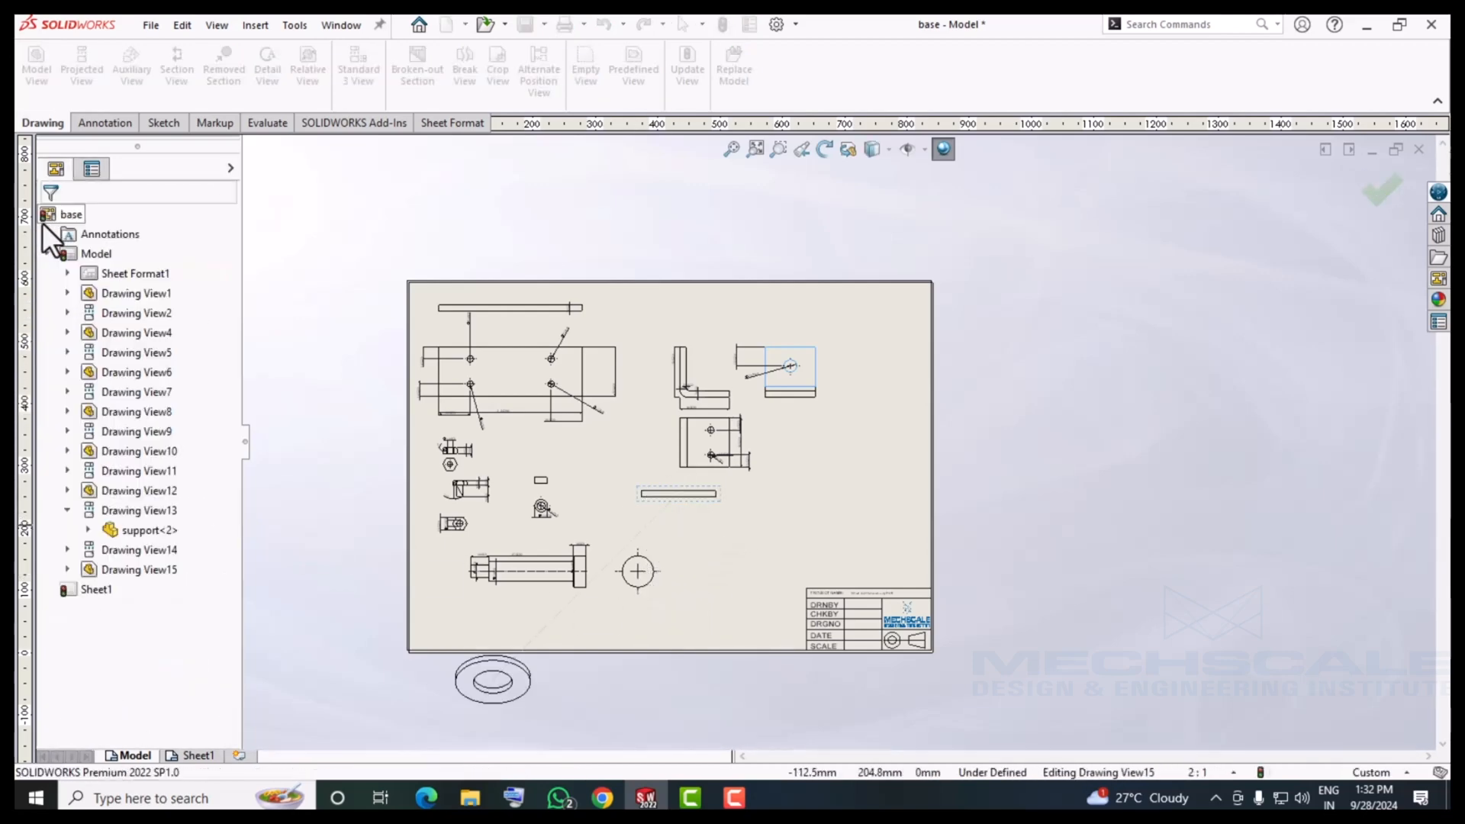
# Check the scale of the washer's edge view and delete that view from the sheet.
pyautogui.scroll(2, 625, 492)
pyautogui.scroll(2, 685, 525)
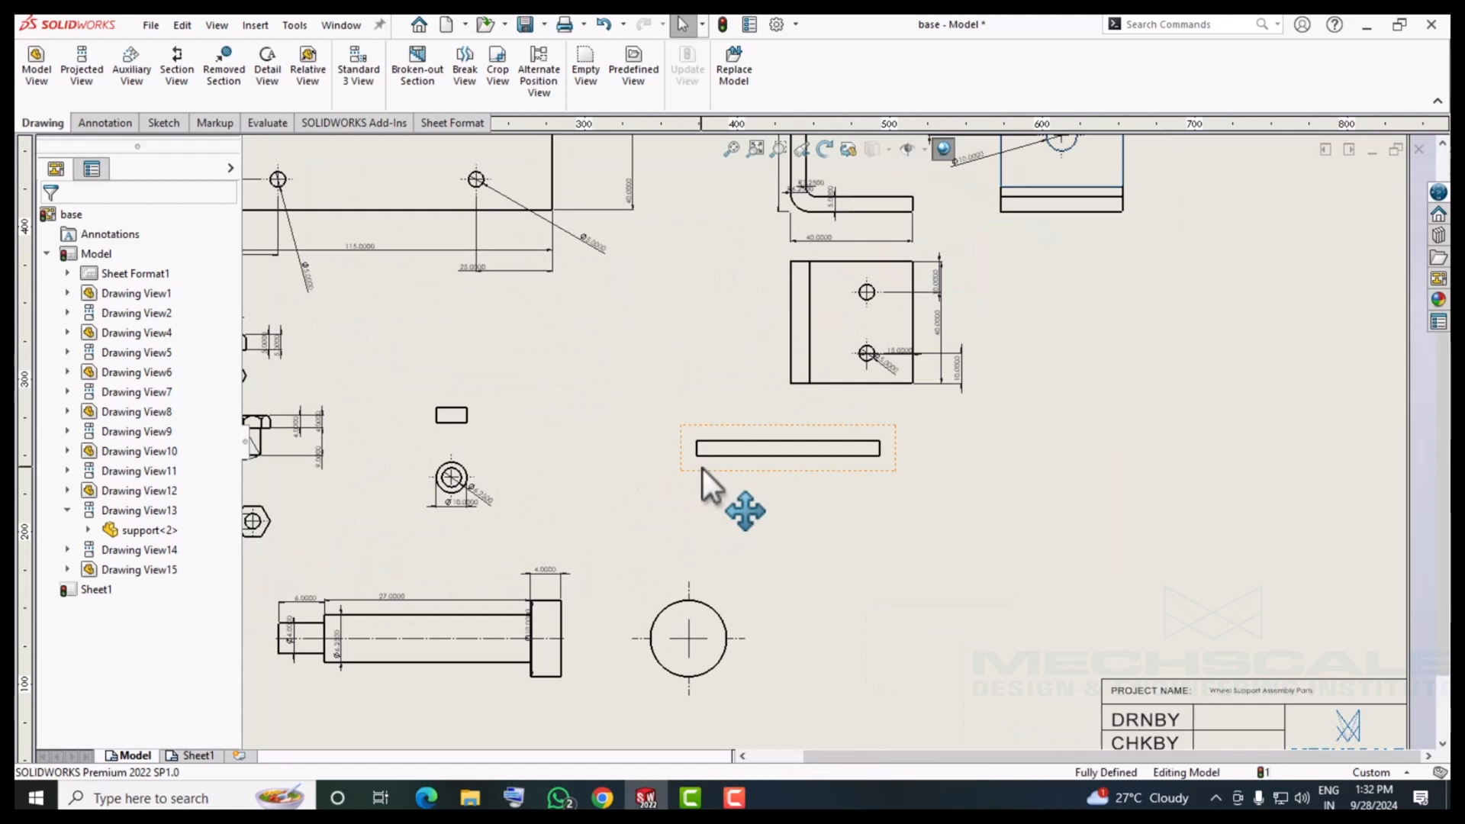
pyautogui.click(701, 469)
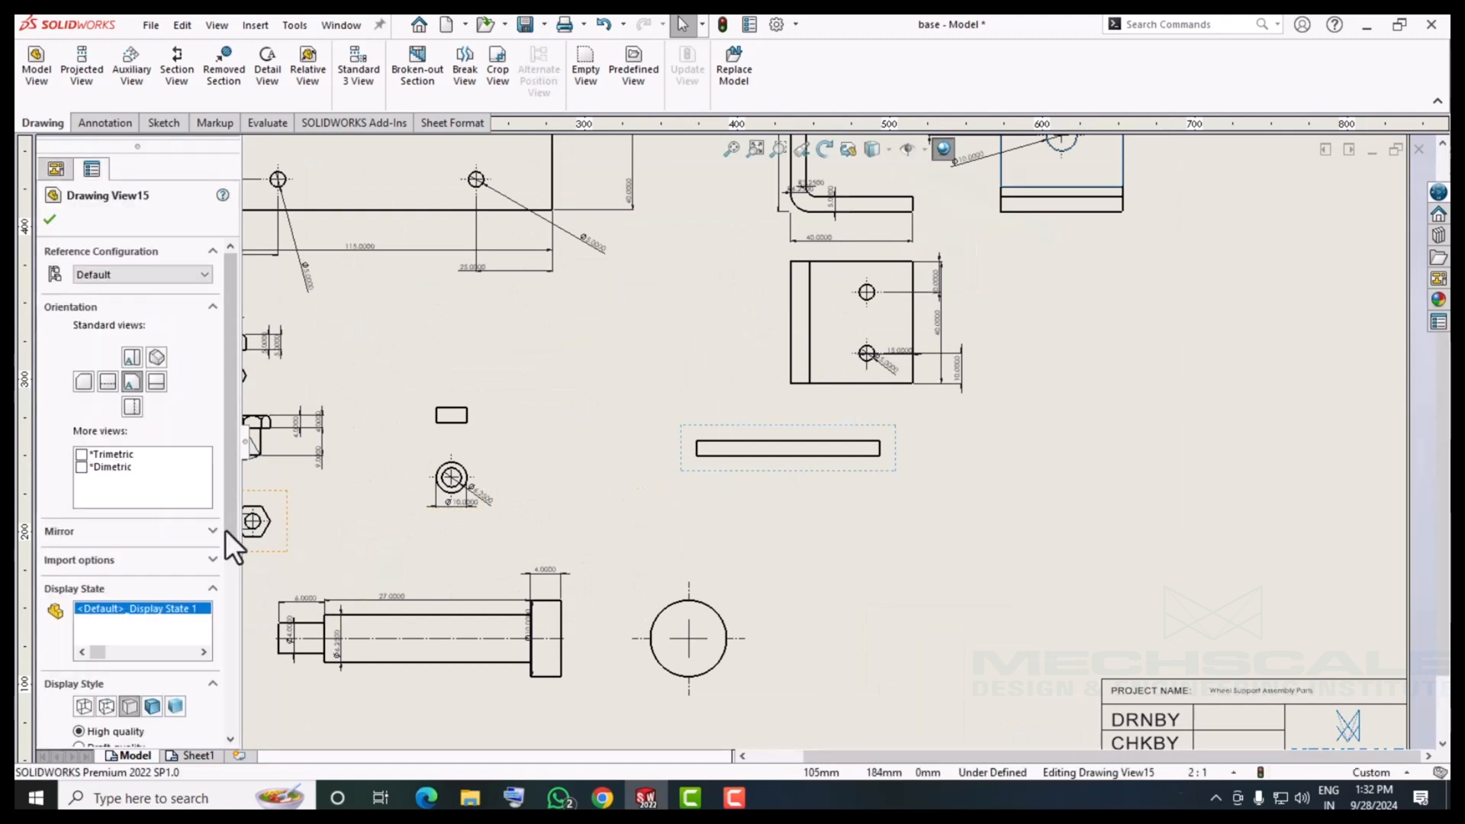
pyautogui.moveTo(221, 482); pyautogui.dragTo(230, 622)
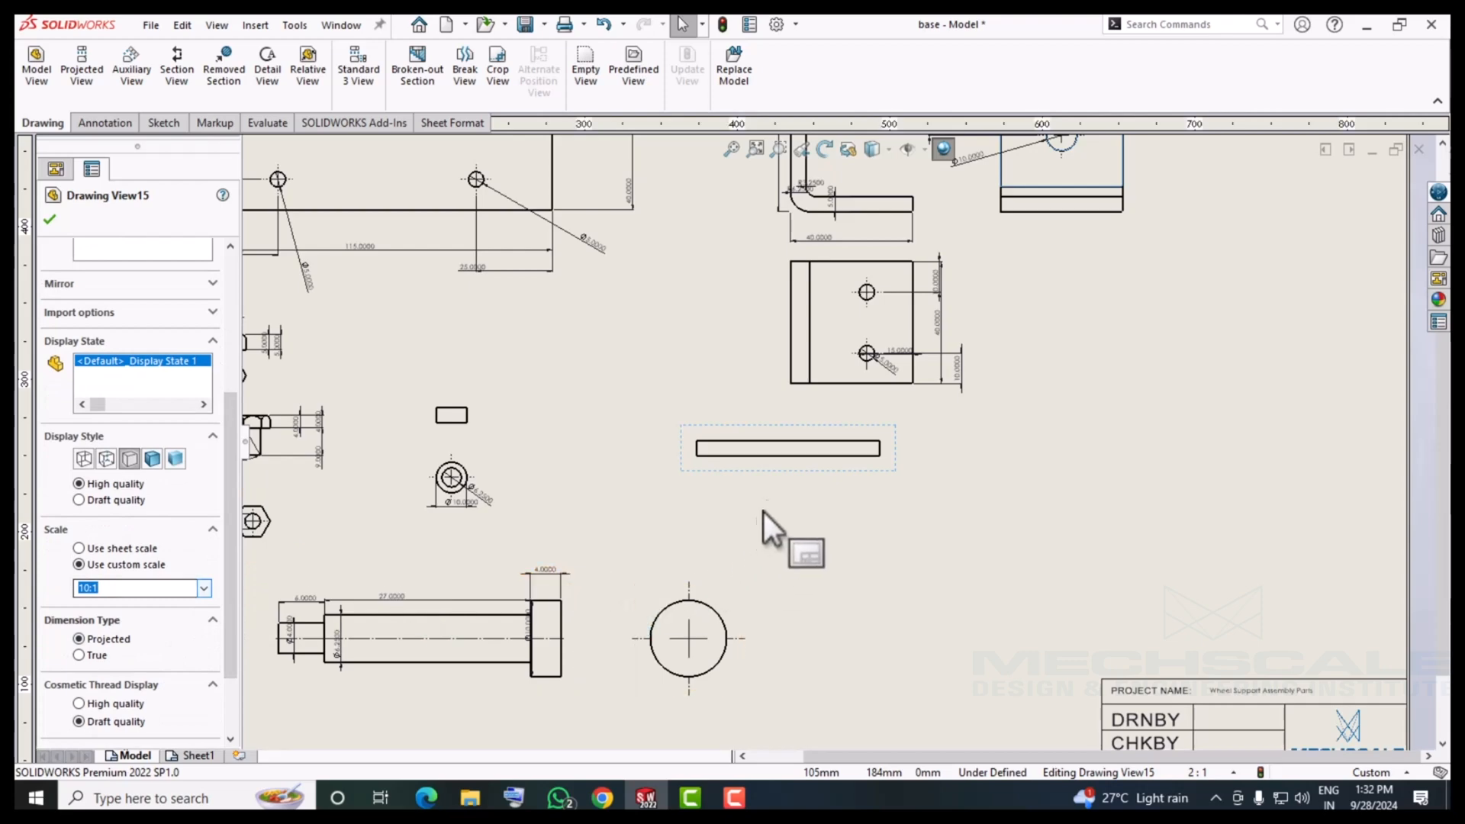
pyautogui.press('Delete')
pyautogui.click(852, 338)
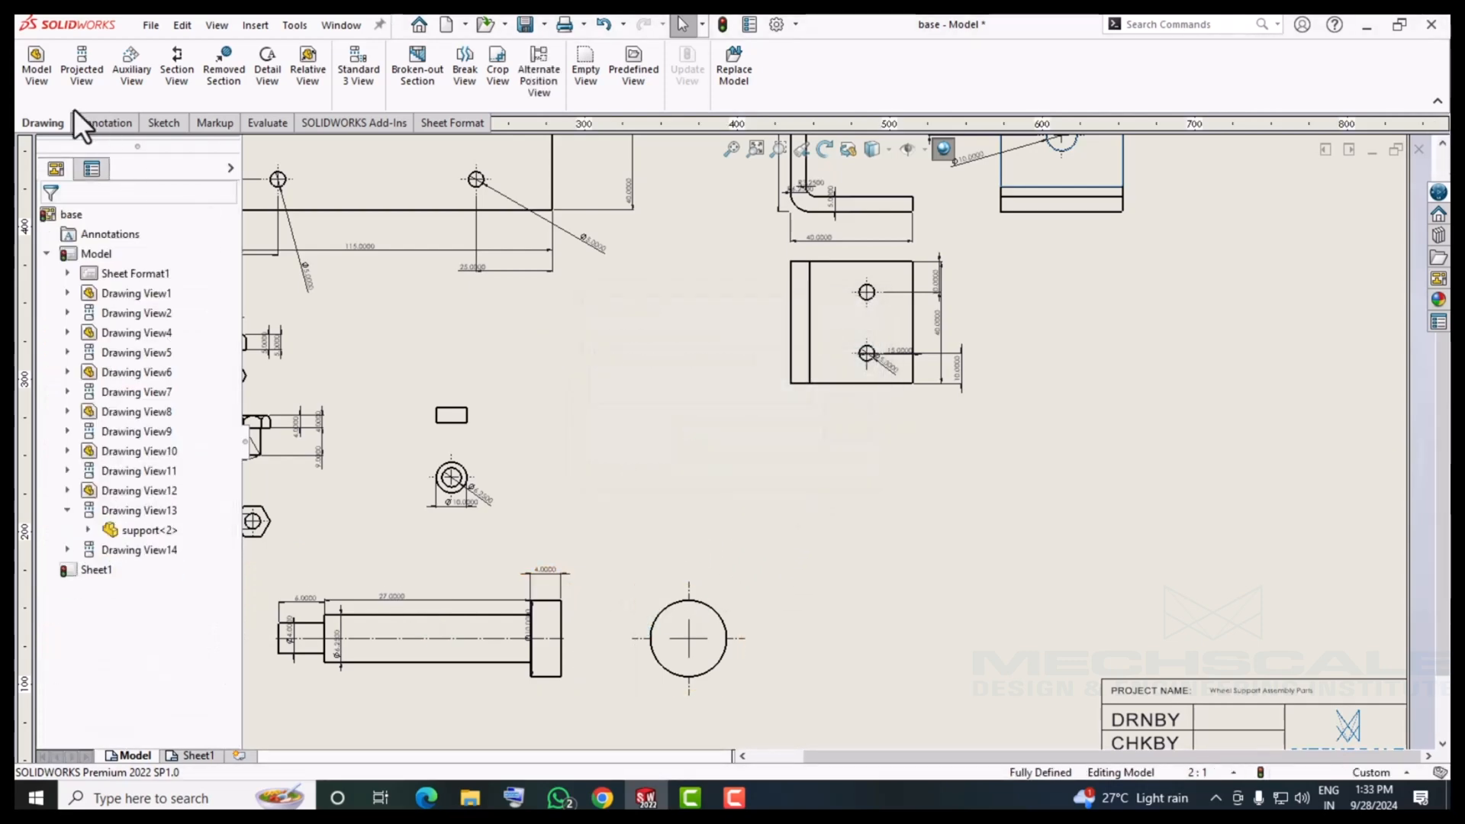
# Insert the washer's edge view at a custom scale of 2:1 beneath the support views, with a projected round view below it.
pyautogui.click(36, 67)
pyautogui.click(137, 461)
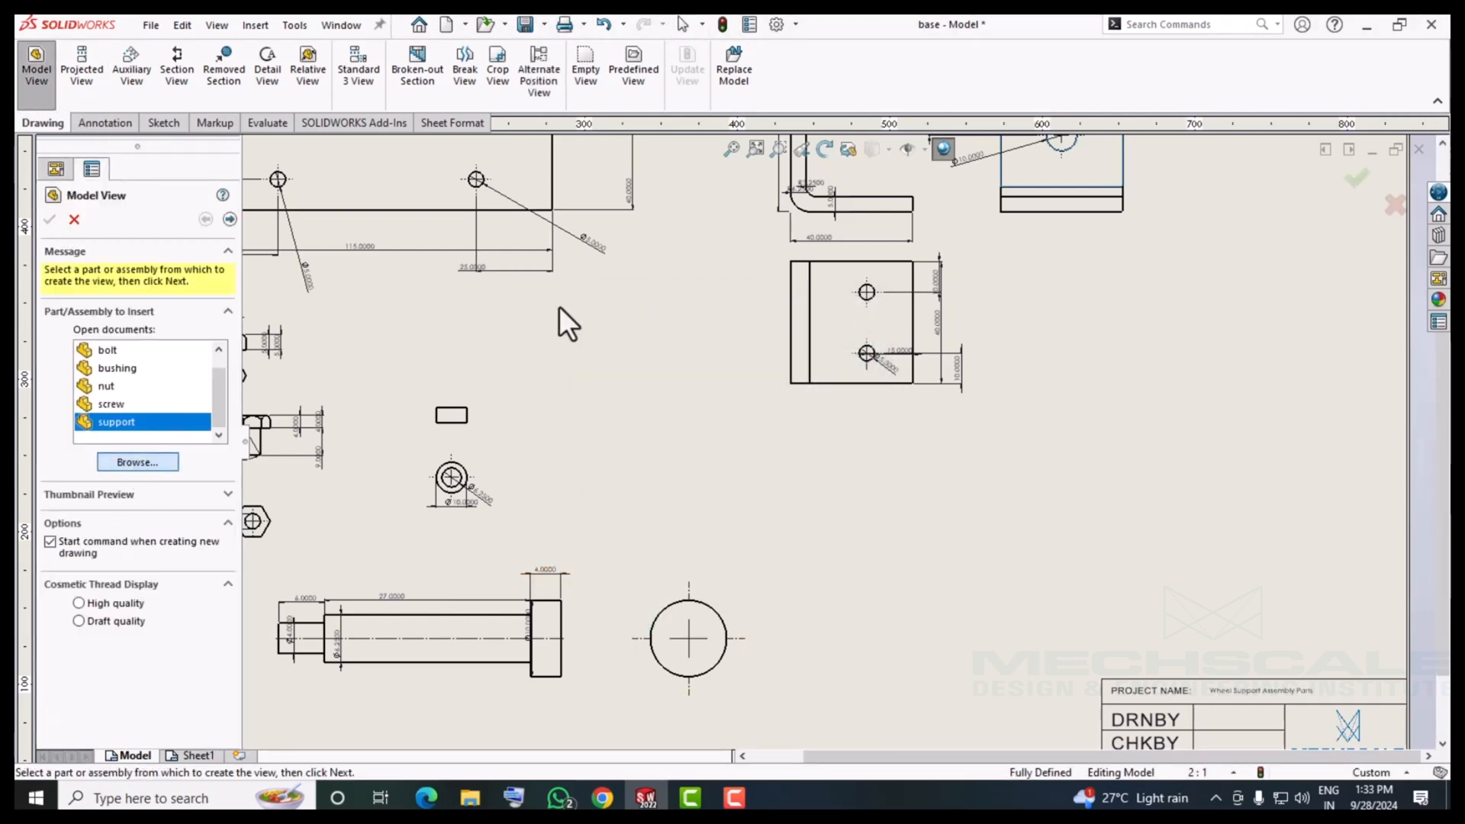
pyautogui.doubleClick(601, 345)
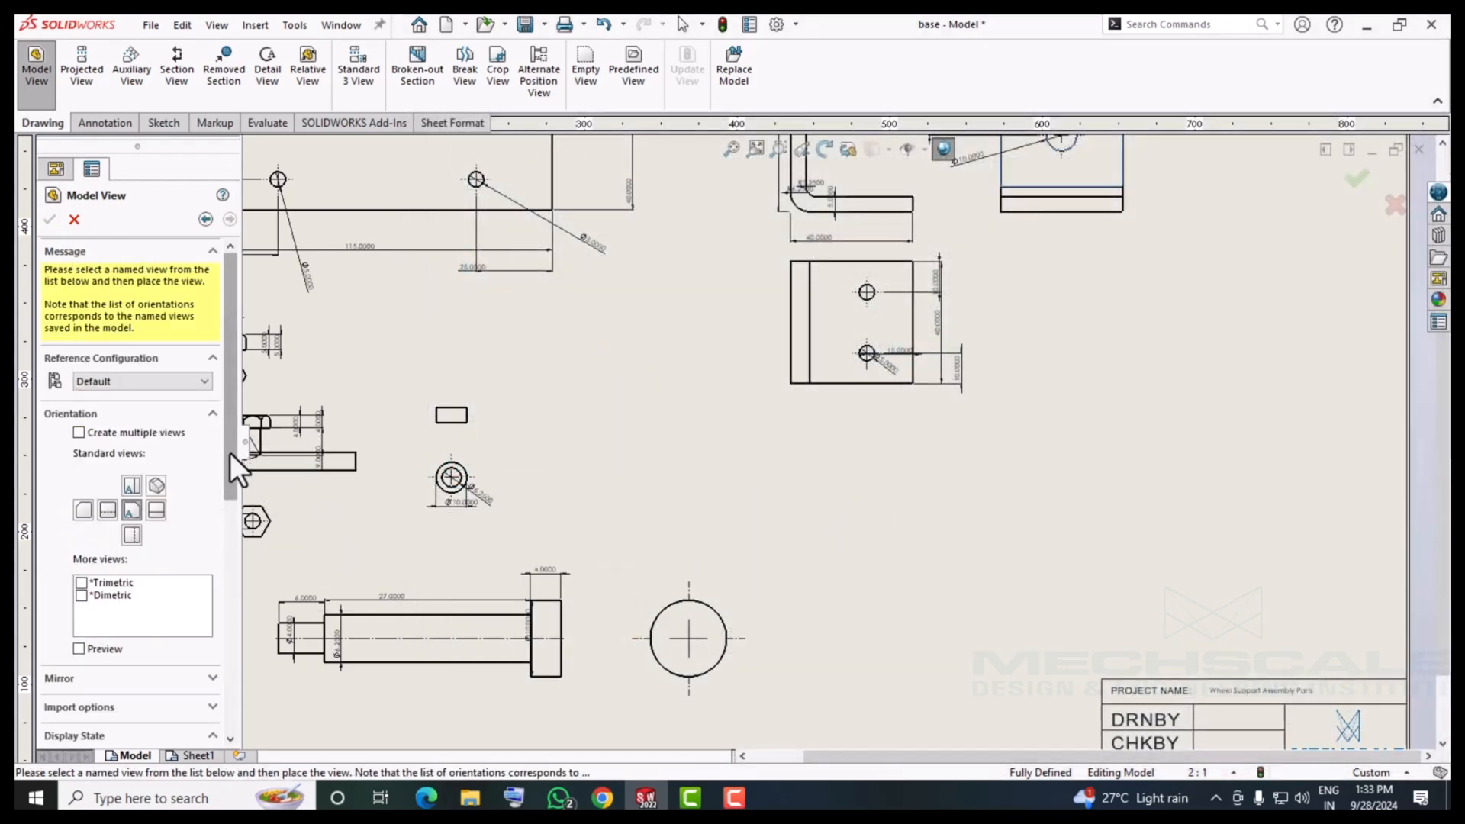
pyautogui.moveTo(230, 451); pyautogui.dragTo(233, 660)
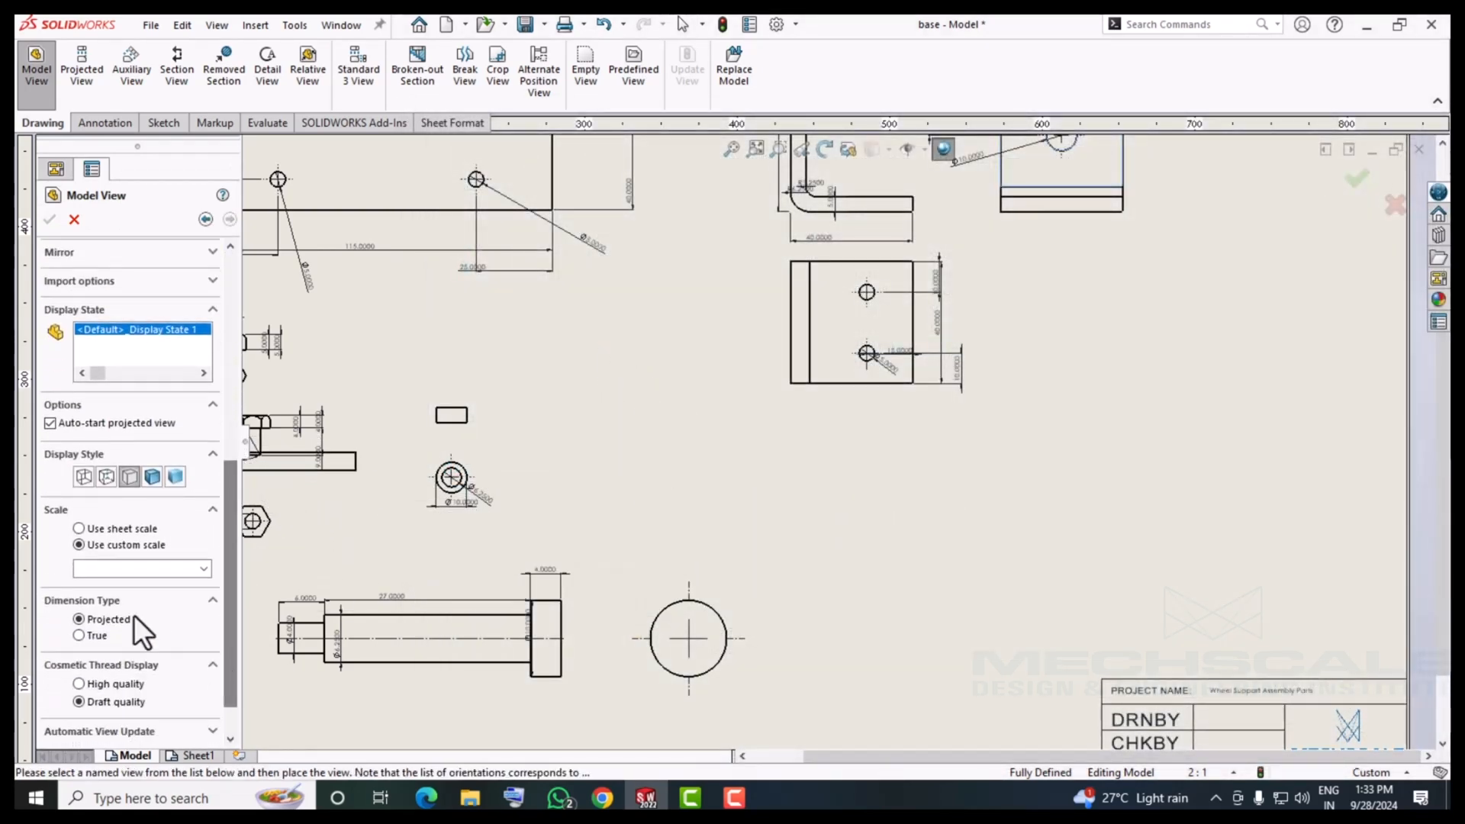
pyautogui.click(204, 567)
pyautogui.click(108, 679)
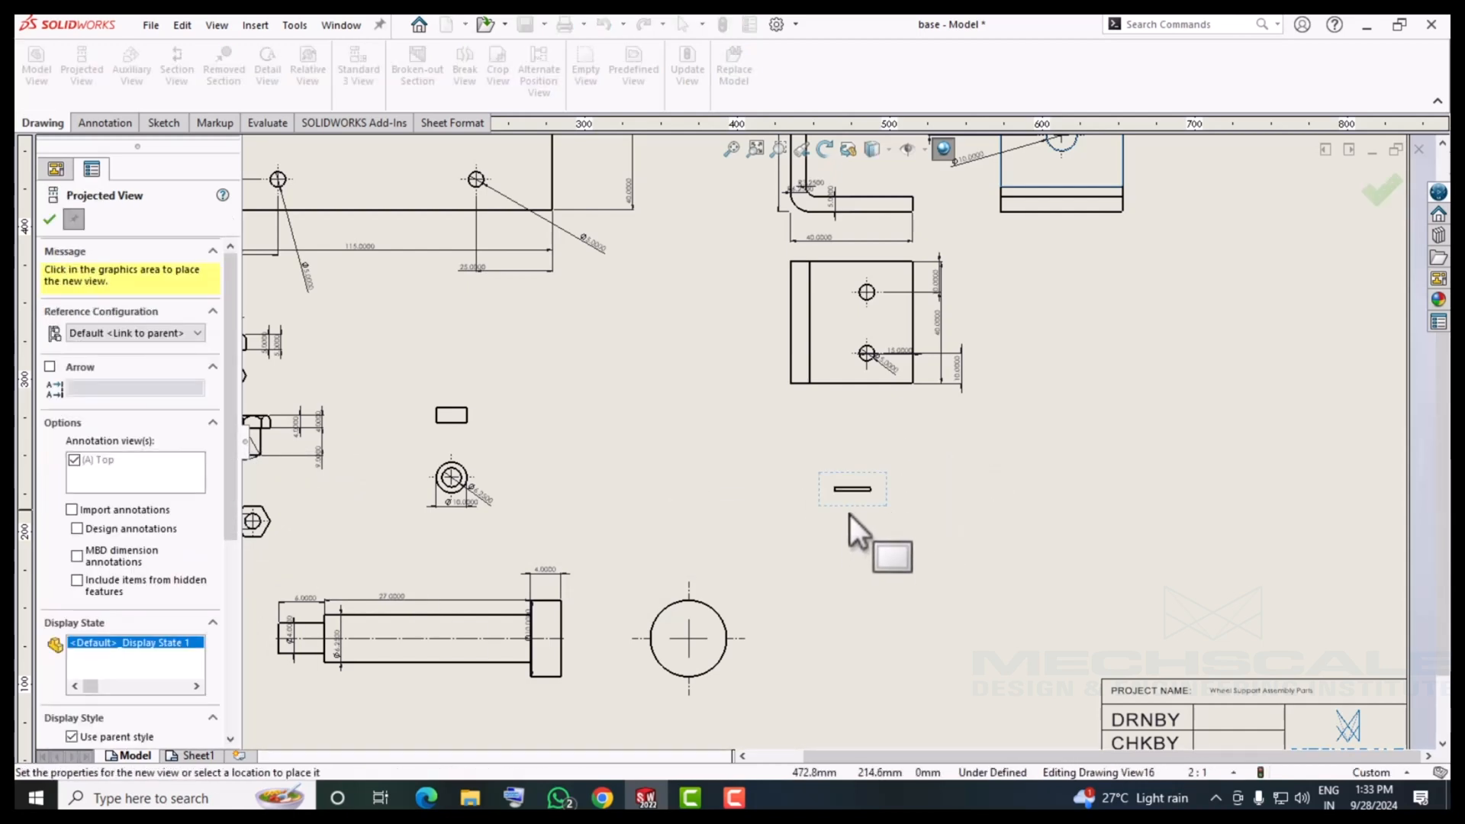
pyautogui.click(49, 221)
# Import the model dimensions into the washer's round view, taking them from the entire model.
pyautogui.click(103, 123)
pyautogui.click(91, 77)
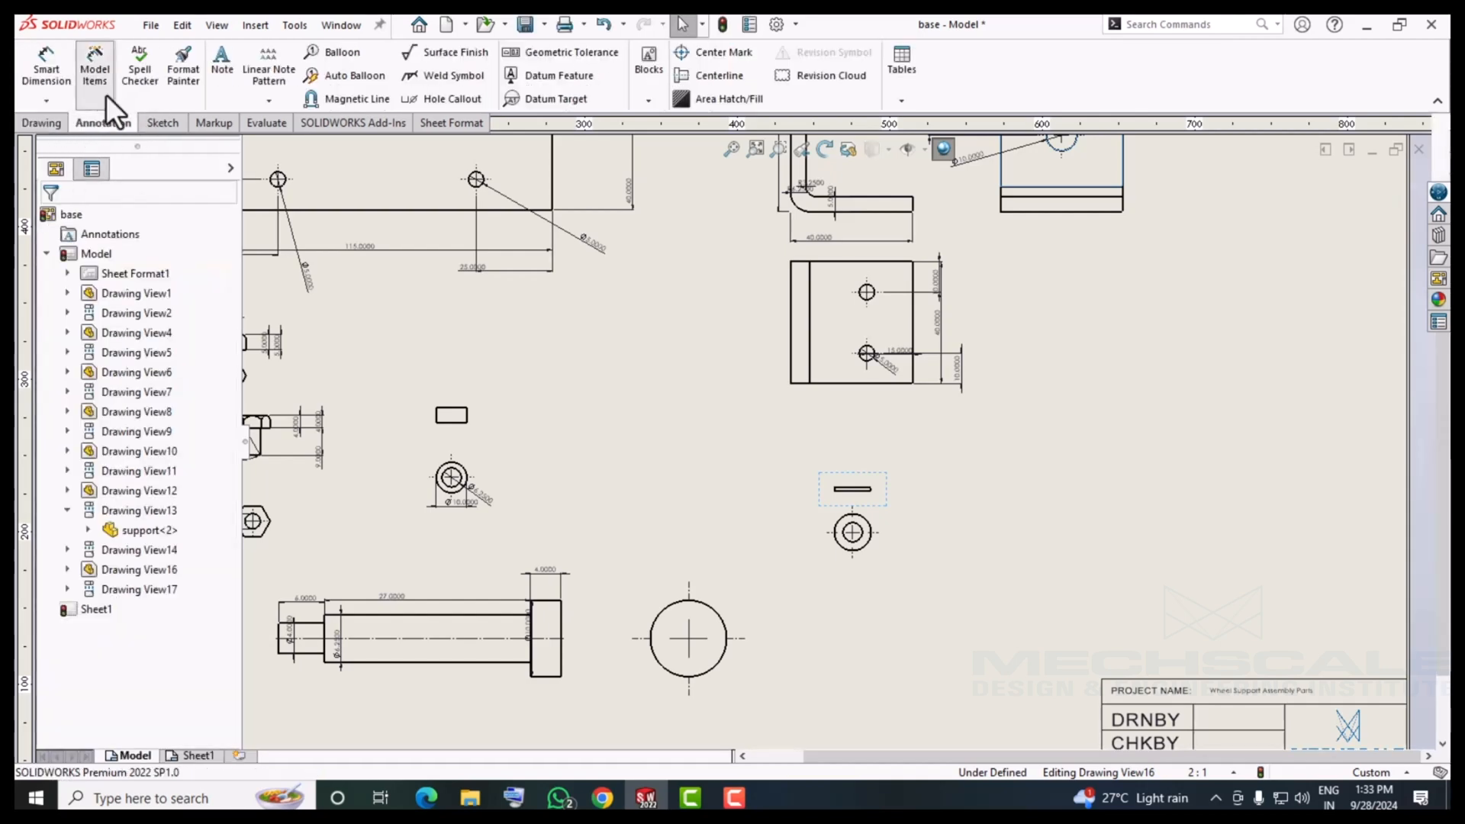
pyautogui.click(827, 548)
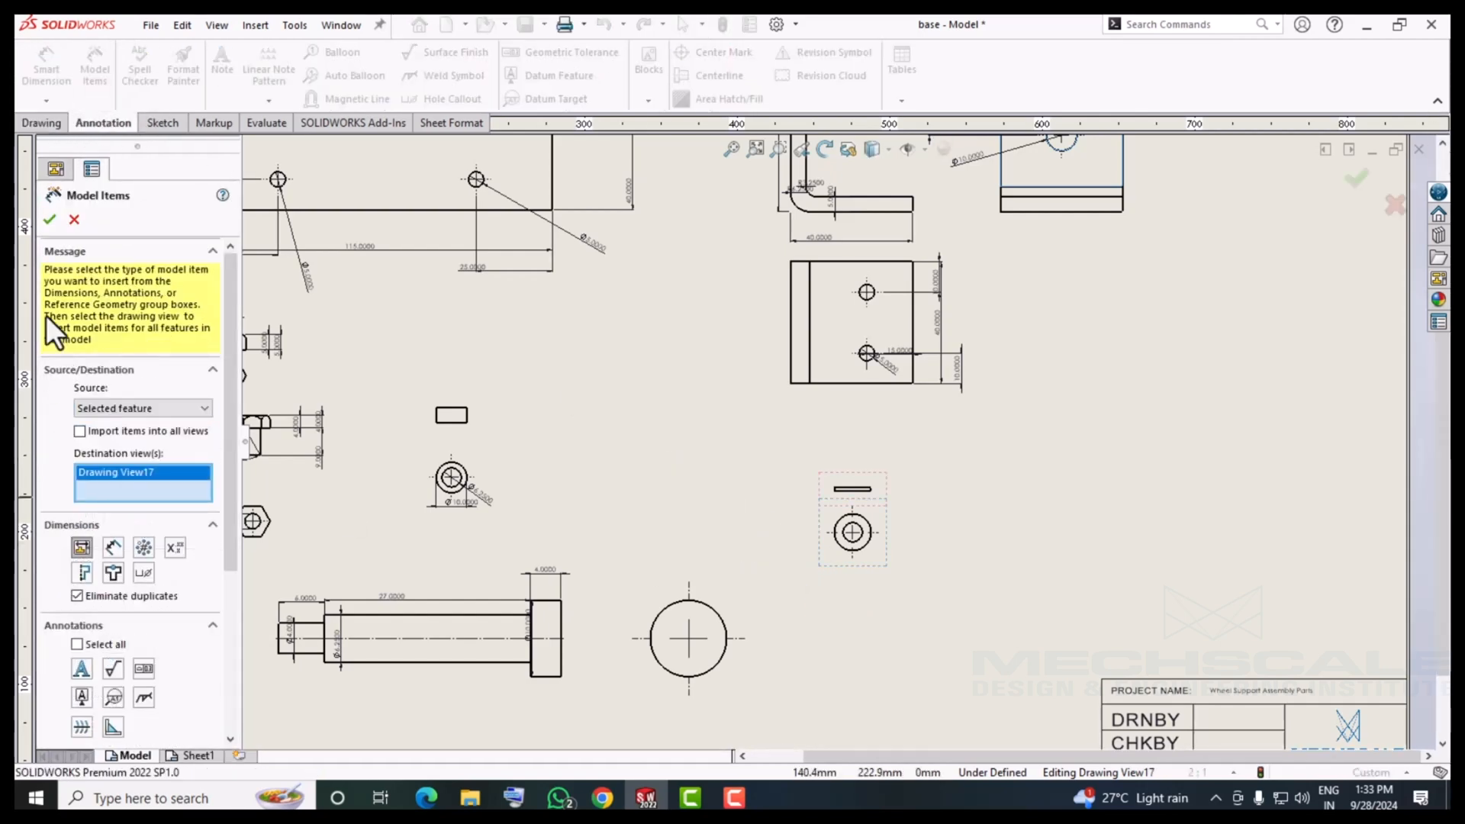
pyautogui.click(48, 220)
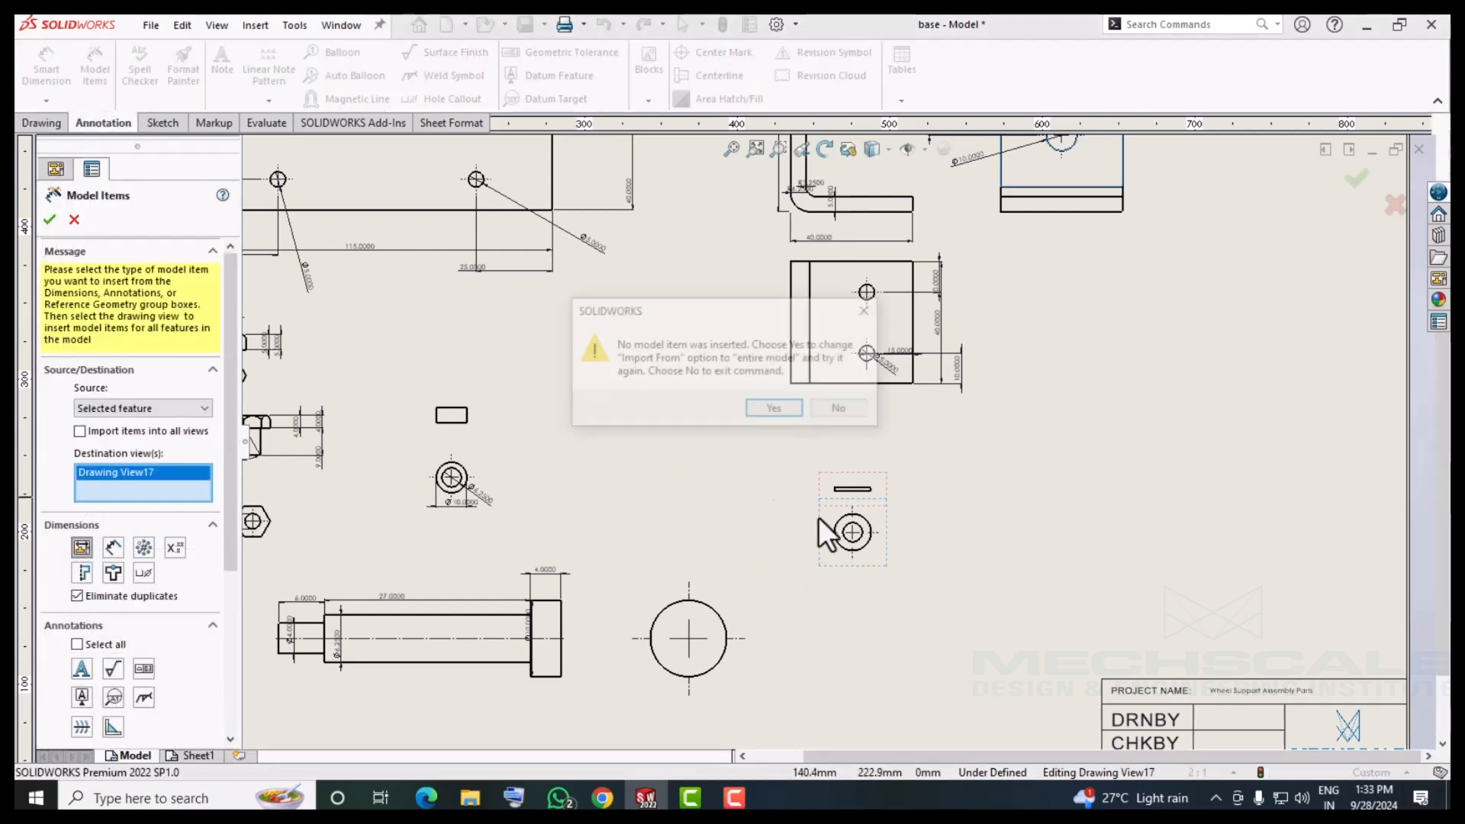
pyautogui.click(760, 414)
# Import the model dimensions into the washer's edge view, taking them from the entire model.
pyautogui.scroll(-5, 926, 525)
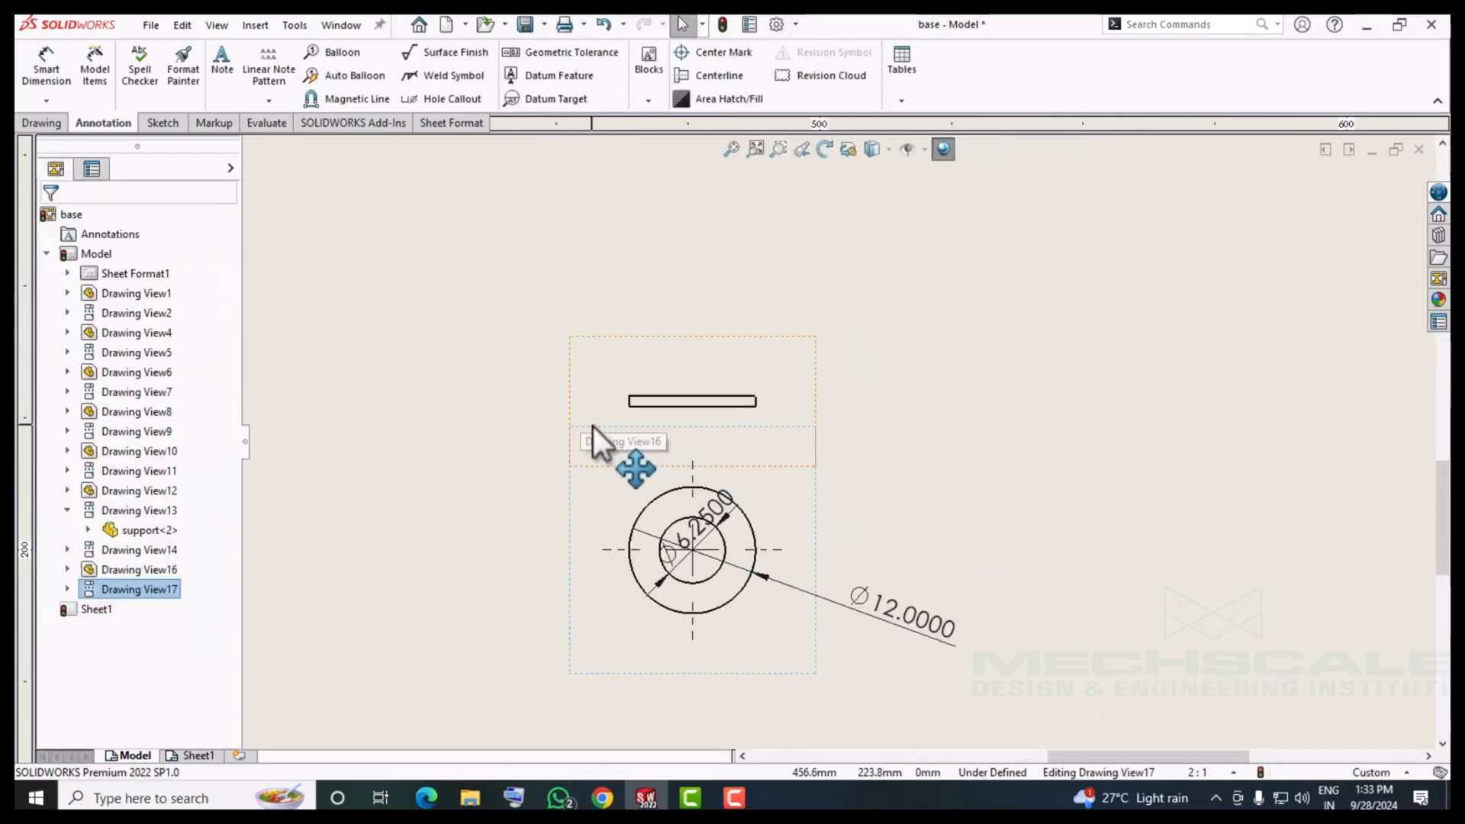
pyautogui.click(99, 87)
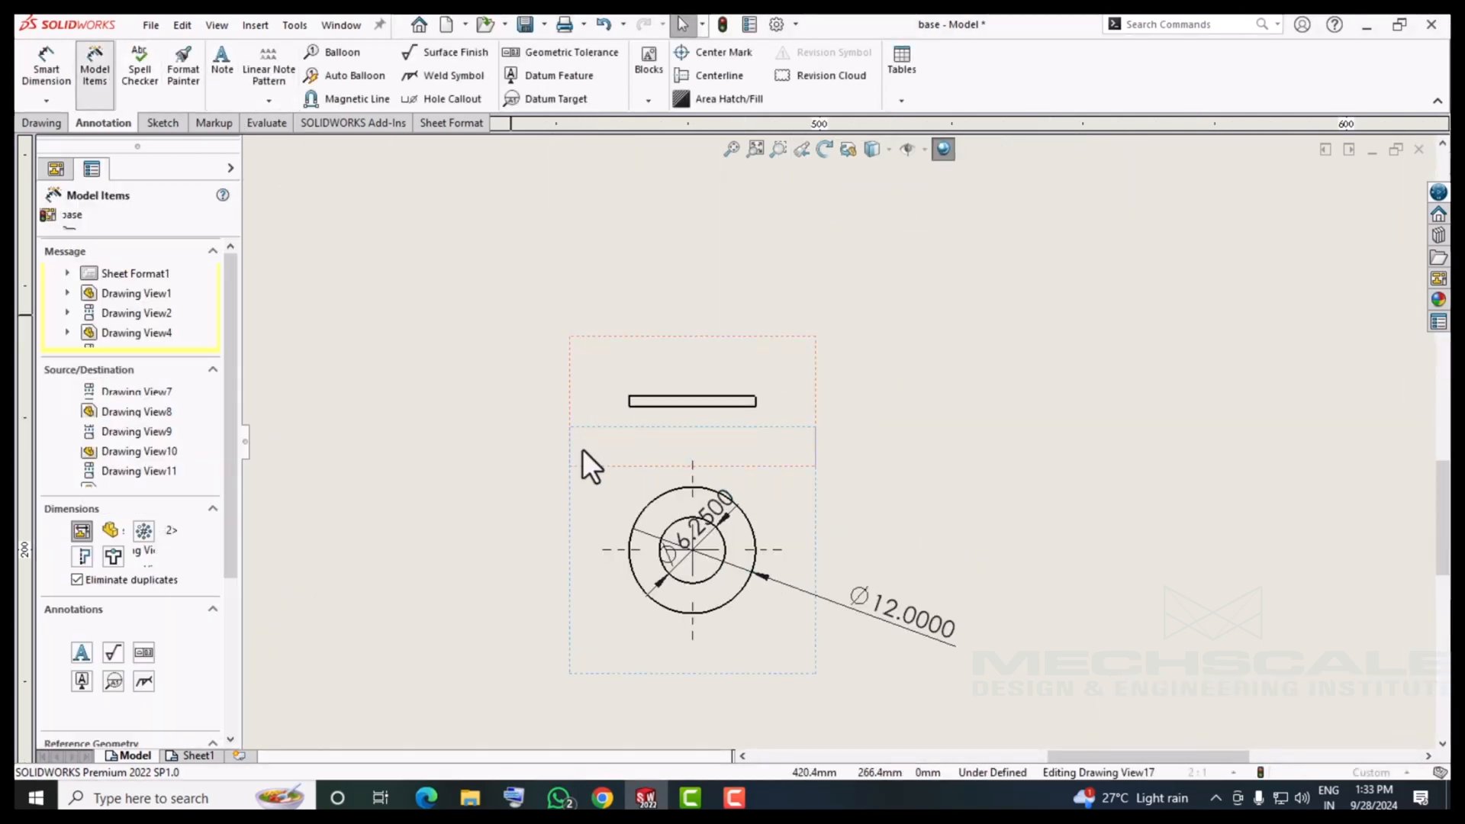
pyautogui.click(603, 394)
pyautogui.click(48, 220)
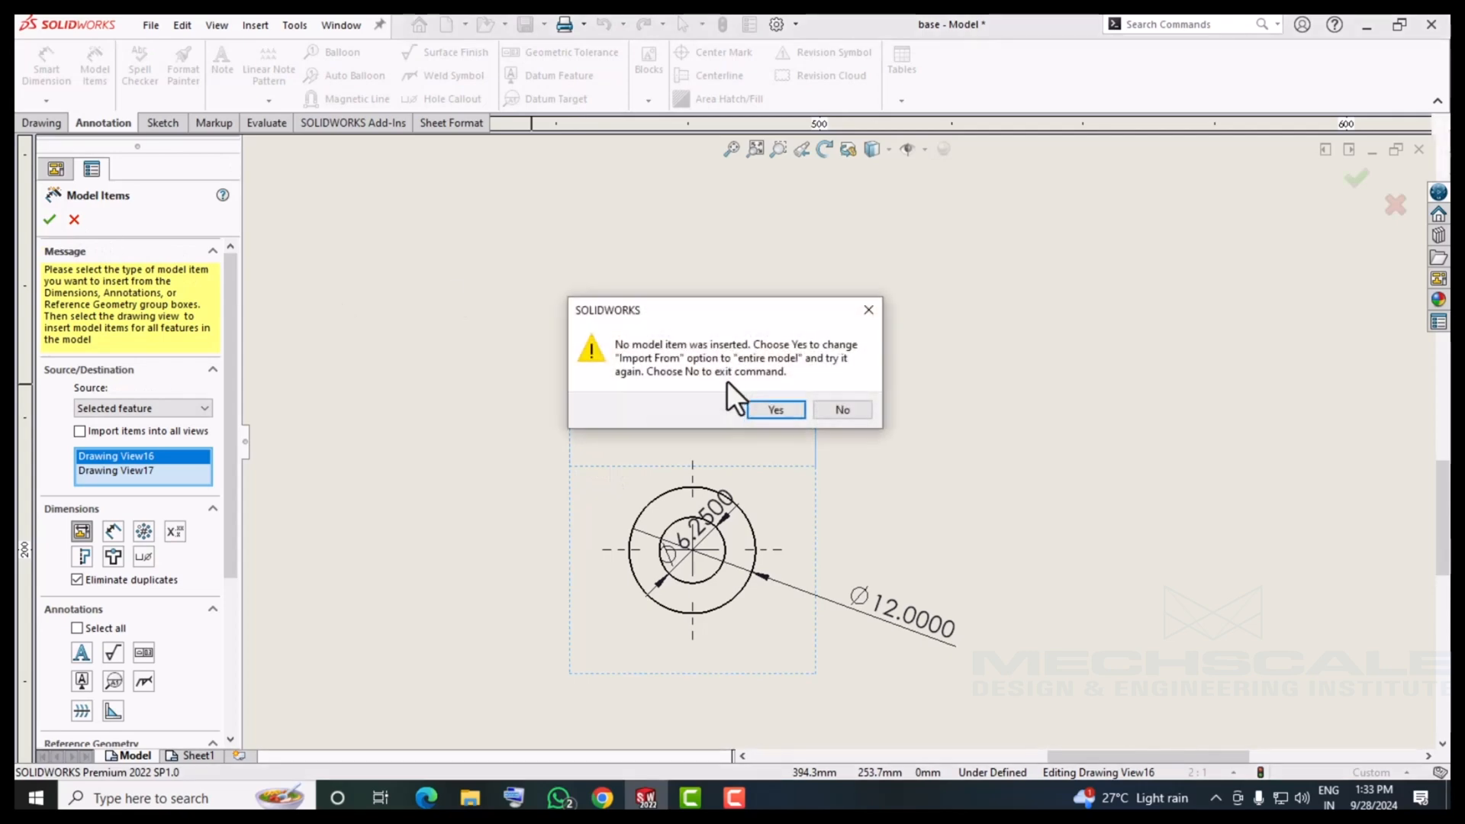
pyautogui.click(770, 410)
# Insert the wheel's edge view above the title block, with a projected round view to its right.
pyautogui.press('f')
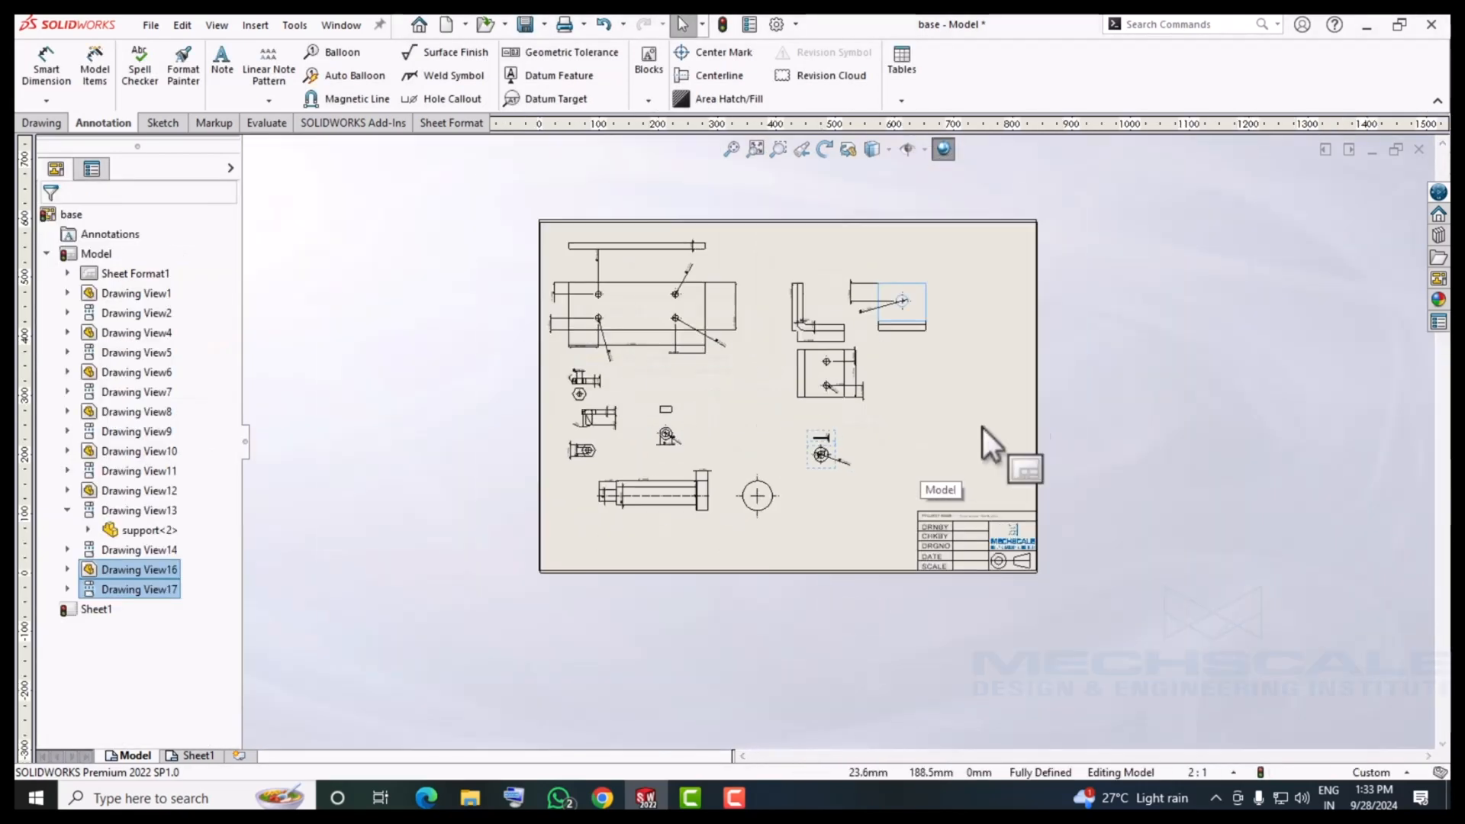
pyautogui.click(34, 122)
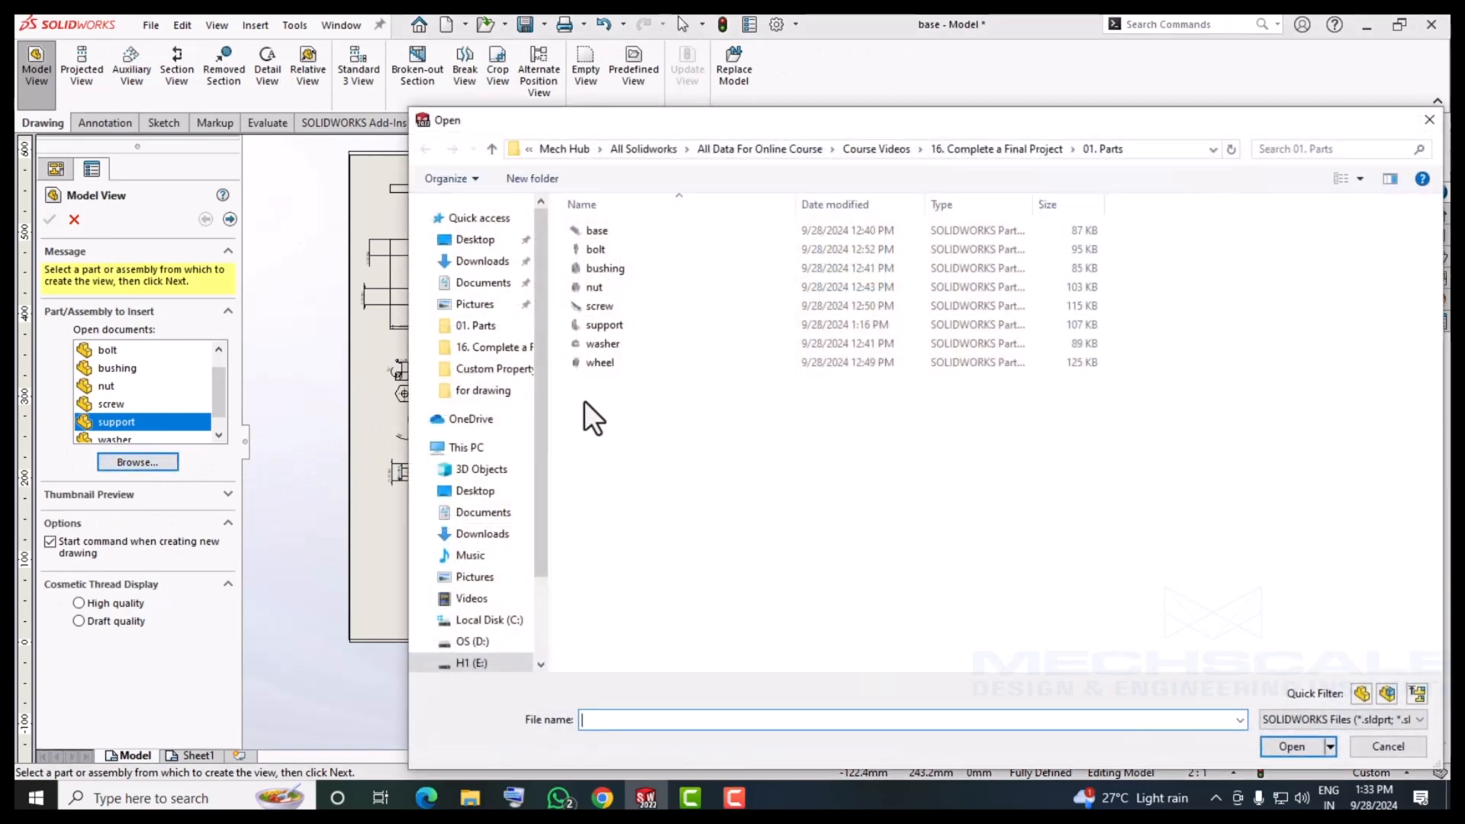
pyautogui.doubleClick(601, 369)
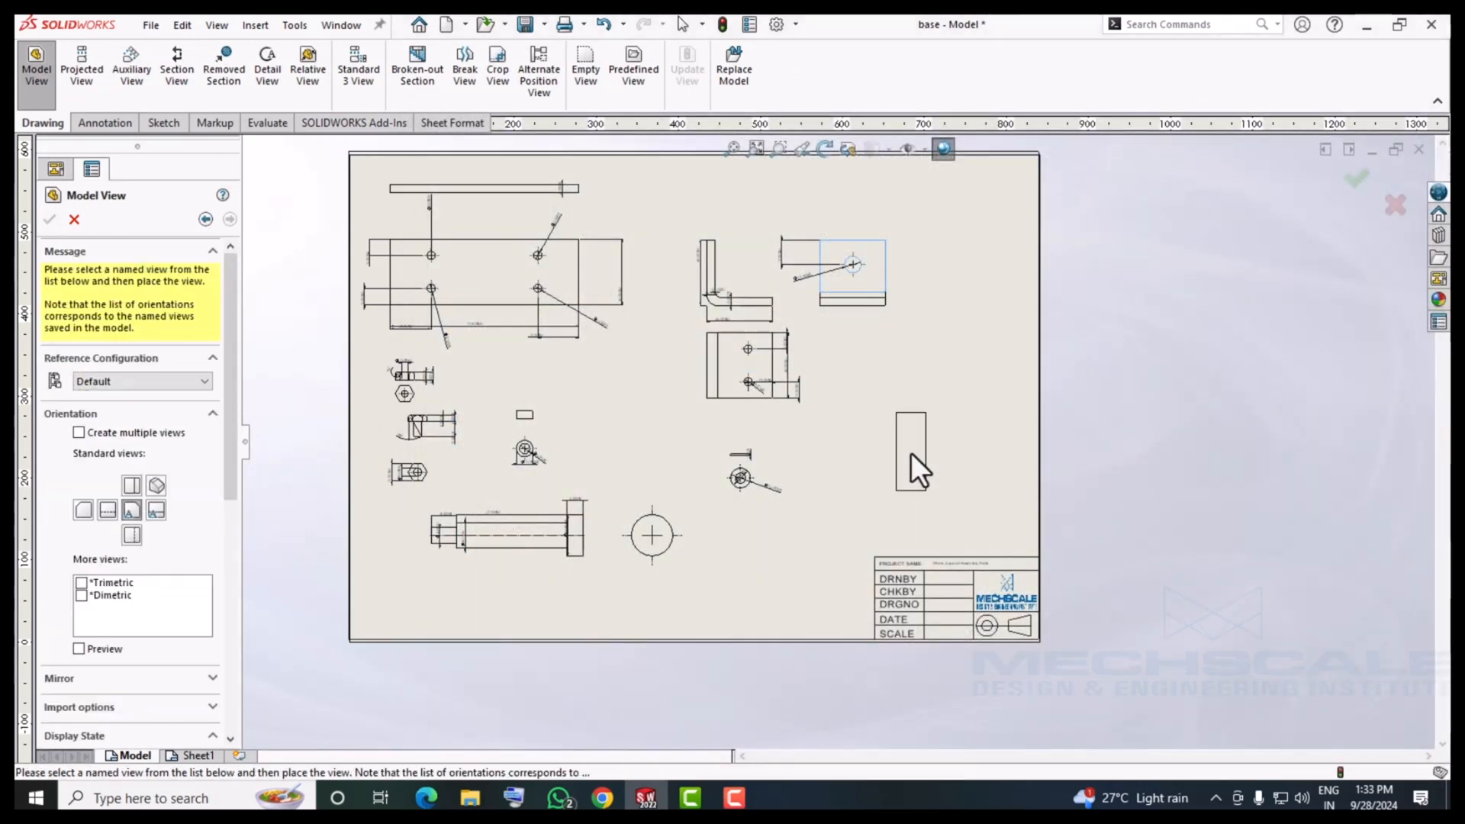
pyautogui.click(957, 467)
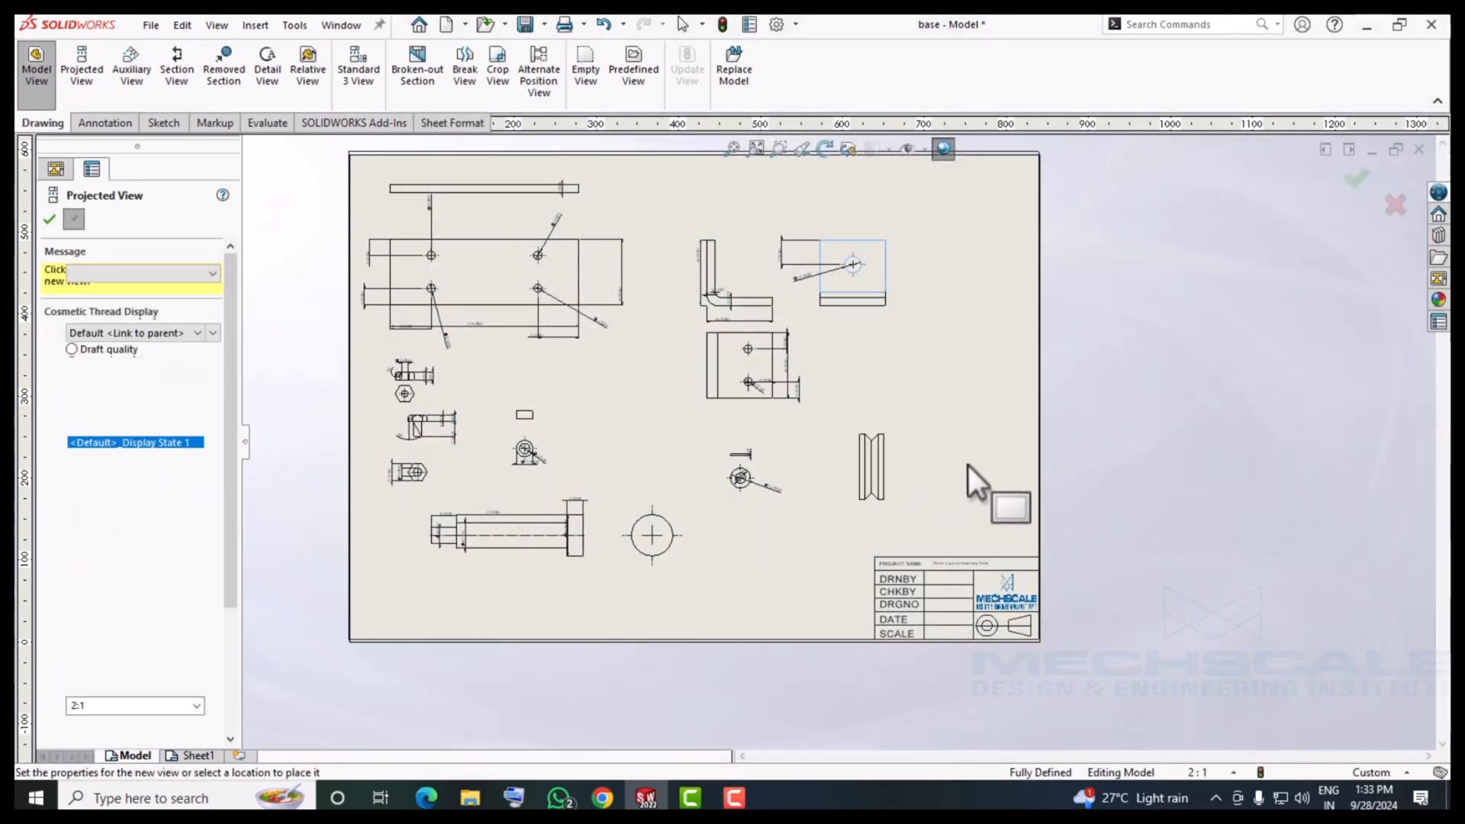
pyautogui.click(51, 219)
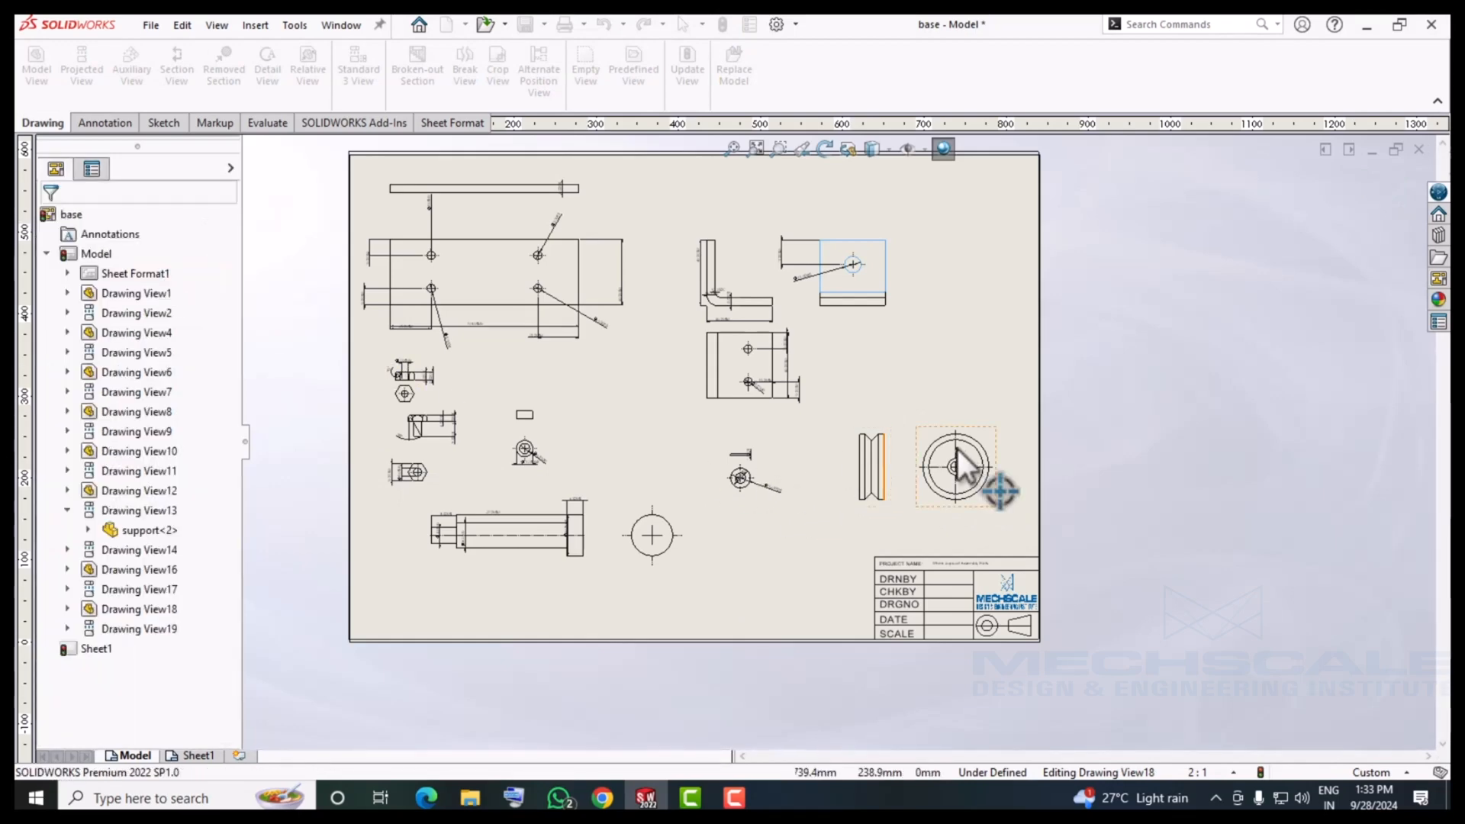
# Create a section view with a vertical cutting line through the centre of the wheel's round view, placed to its right.
pyautogui.scroll(-2, 963, 477)
pyautogui.scroll(3, 954, 496)
pyautogui.scroll(-3, 877, 491)
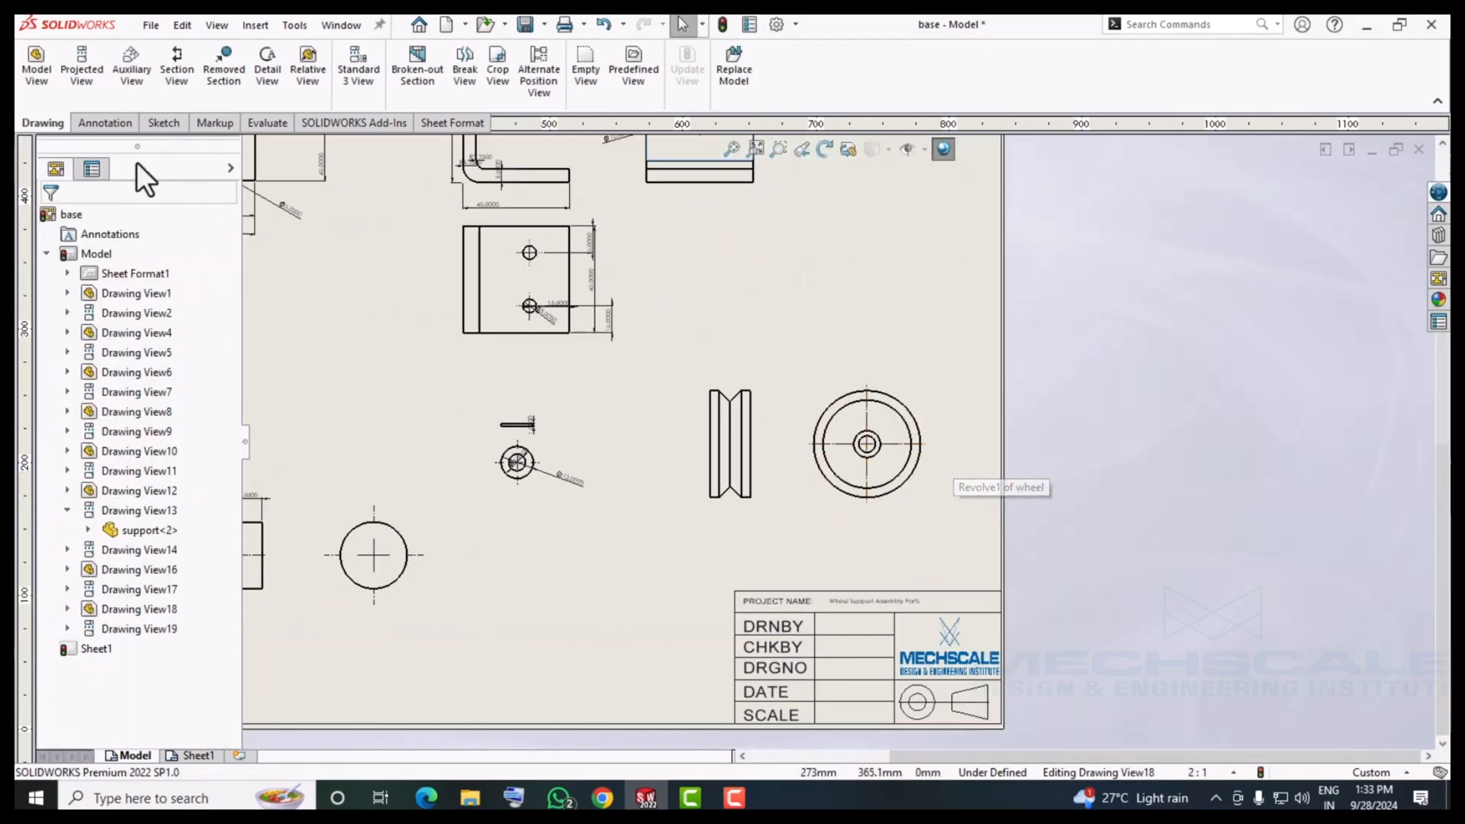
pyautogui.click(176, 70)
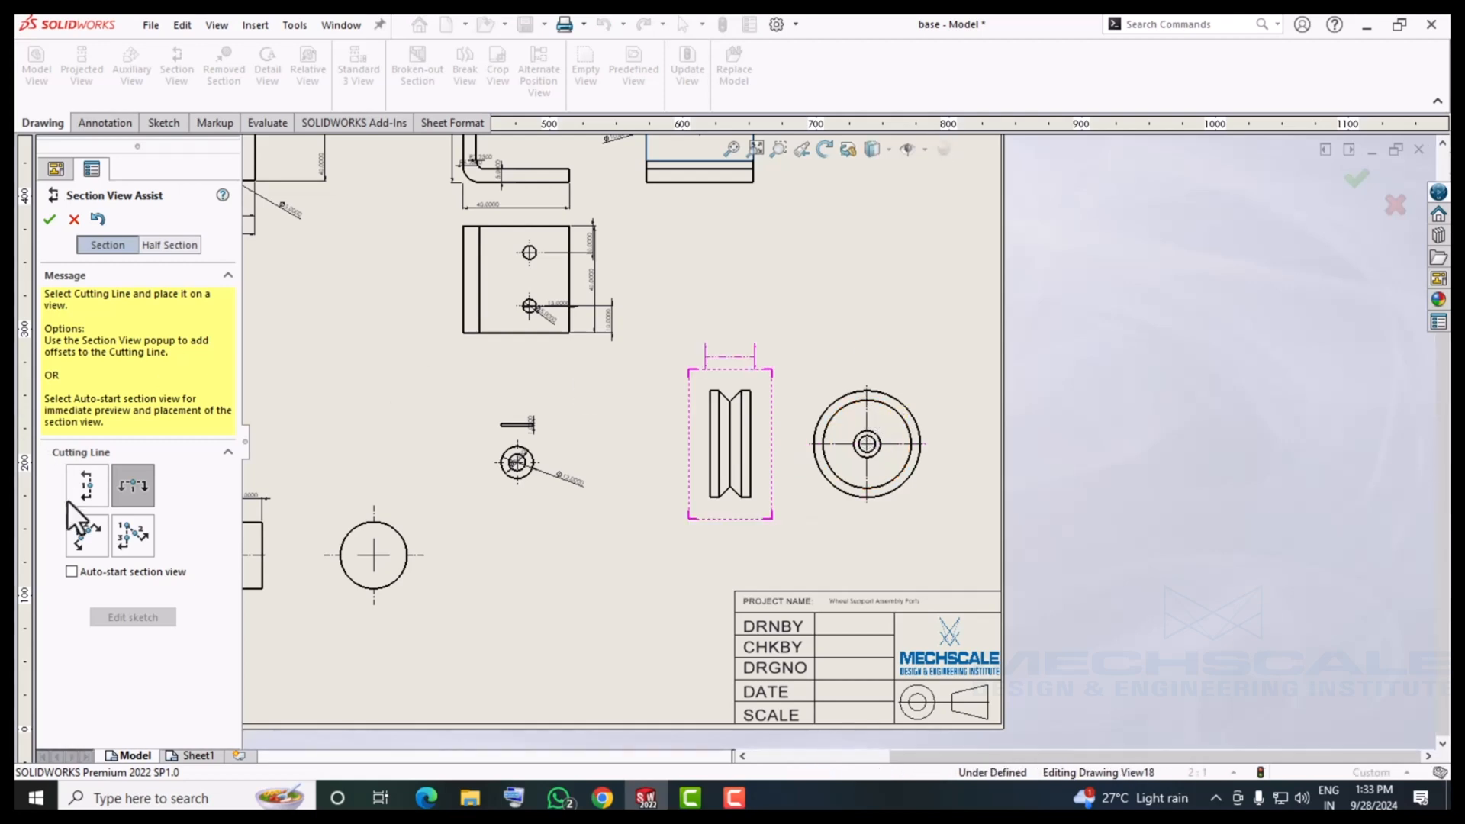
pyautogui.click(866, 444)
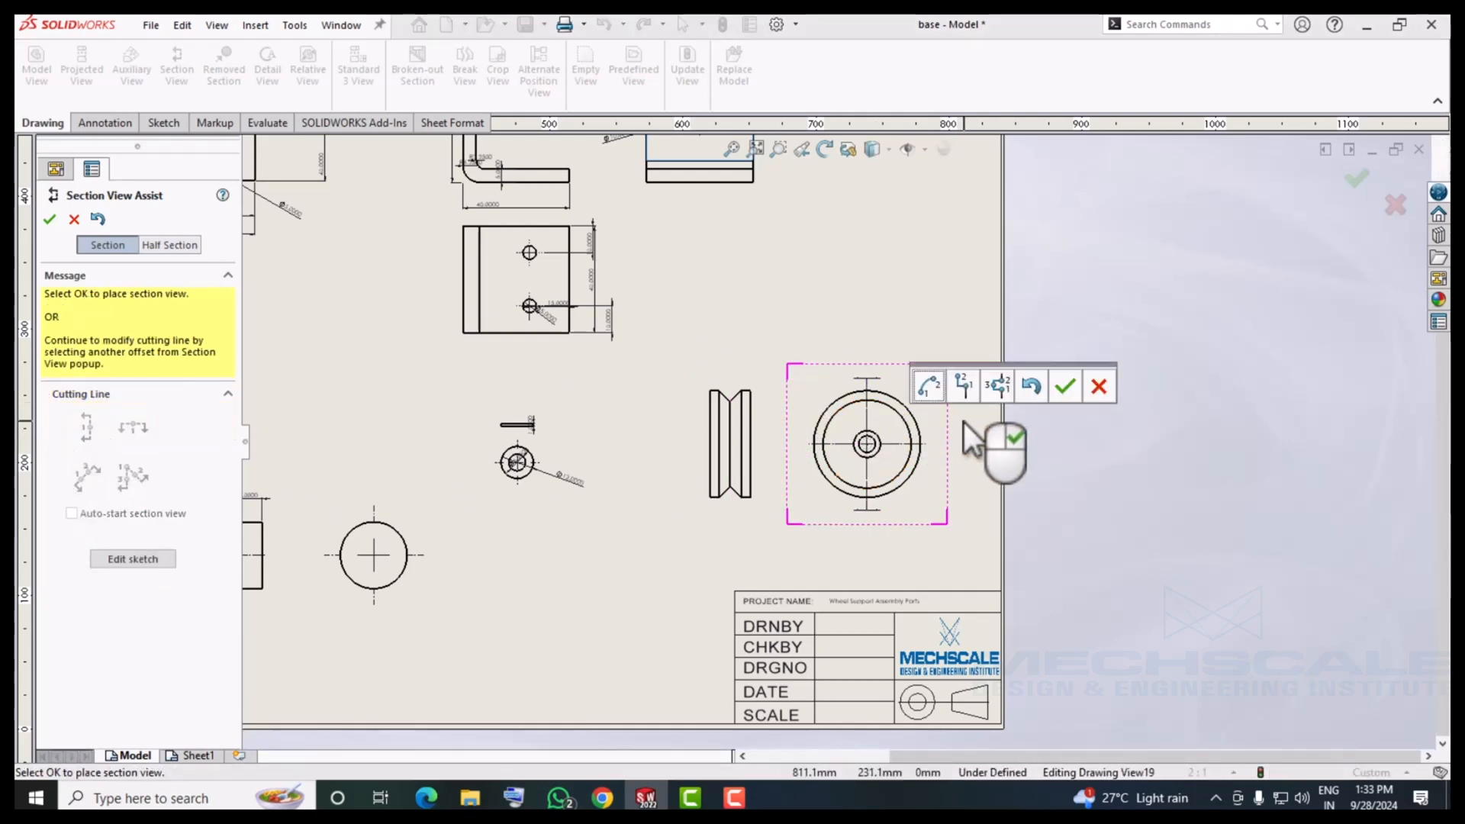
pyautogui.click(1060, 391)
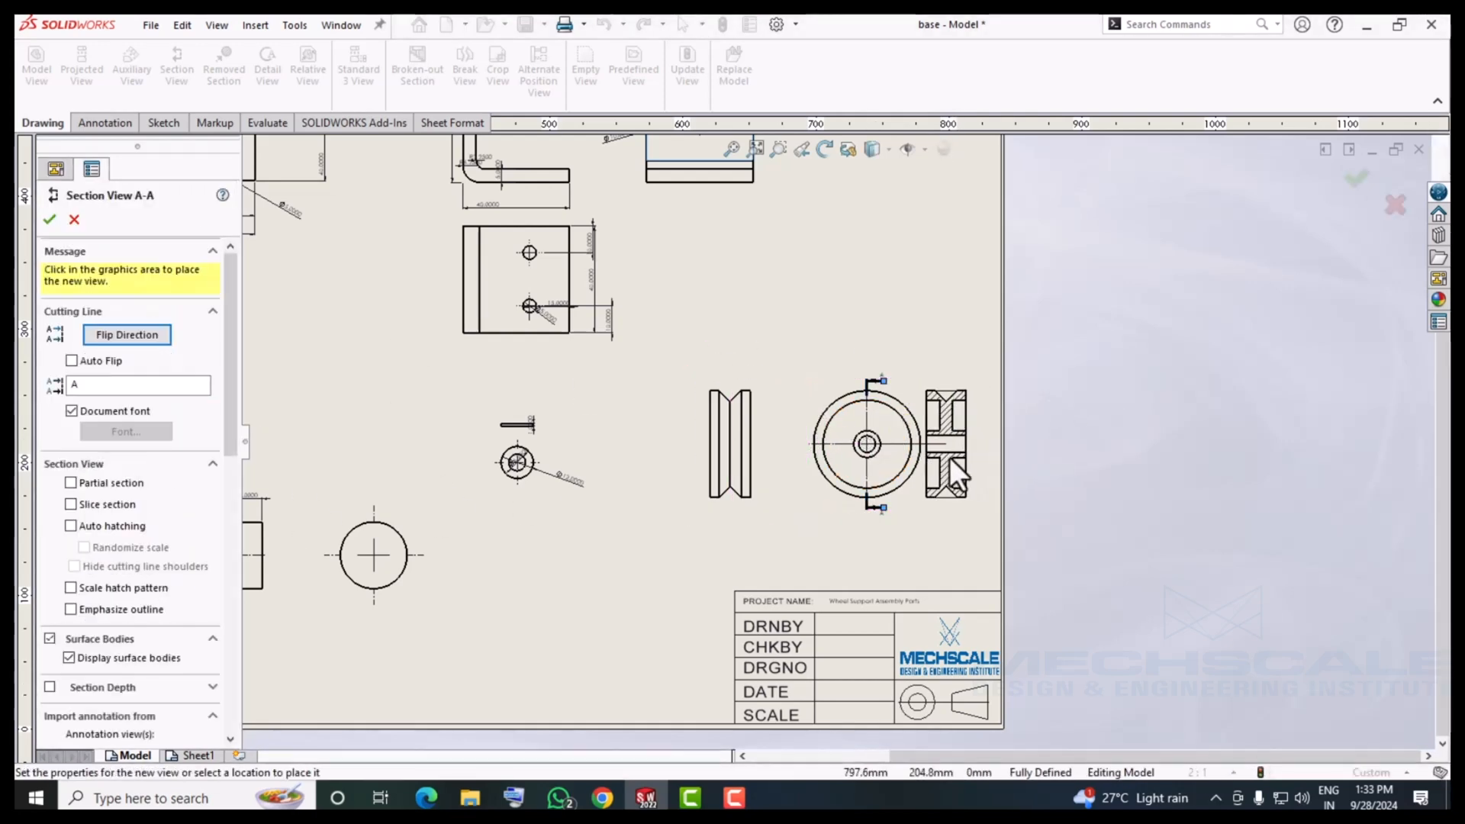
pyautogui.click(959, 453)
pyautogui.click(698, 552)
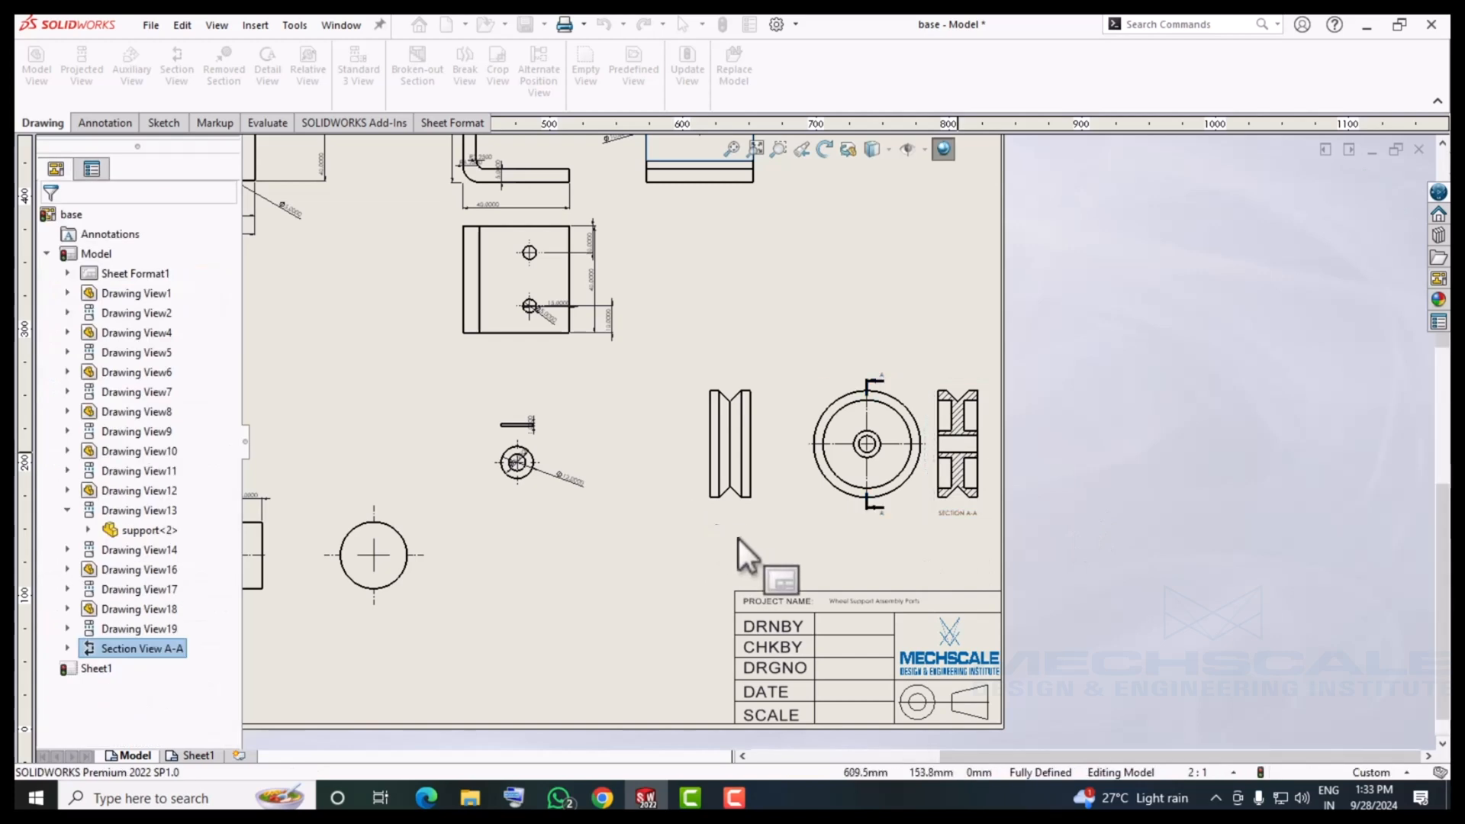
# Shift the wheel's edge, round and section views toward the washer, leaving room for dimensions between them.
pyautogui.scroll(-1, 772, 524)
pyautogui.click(737, 503)
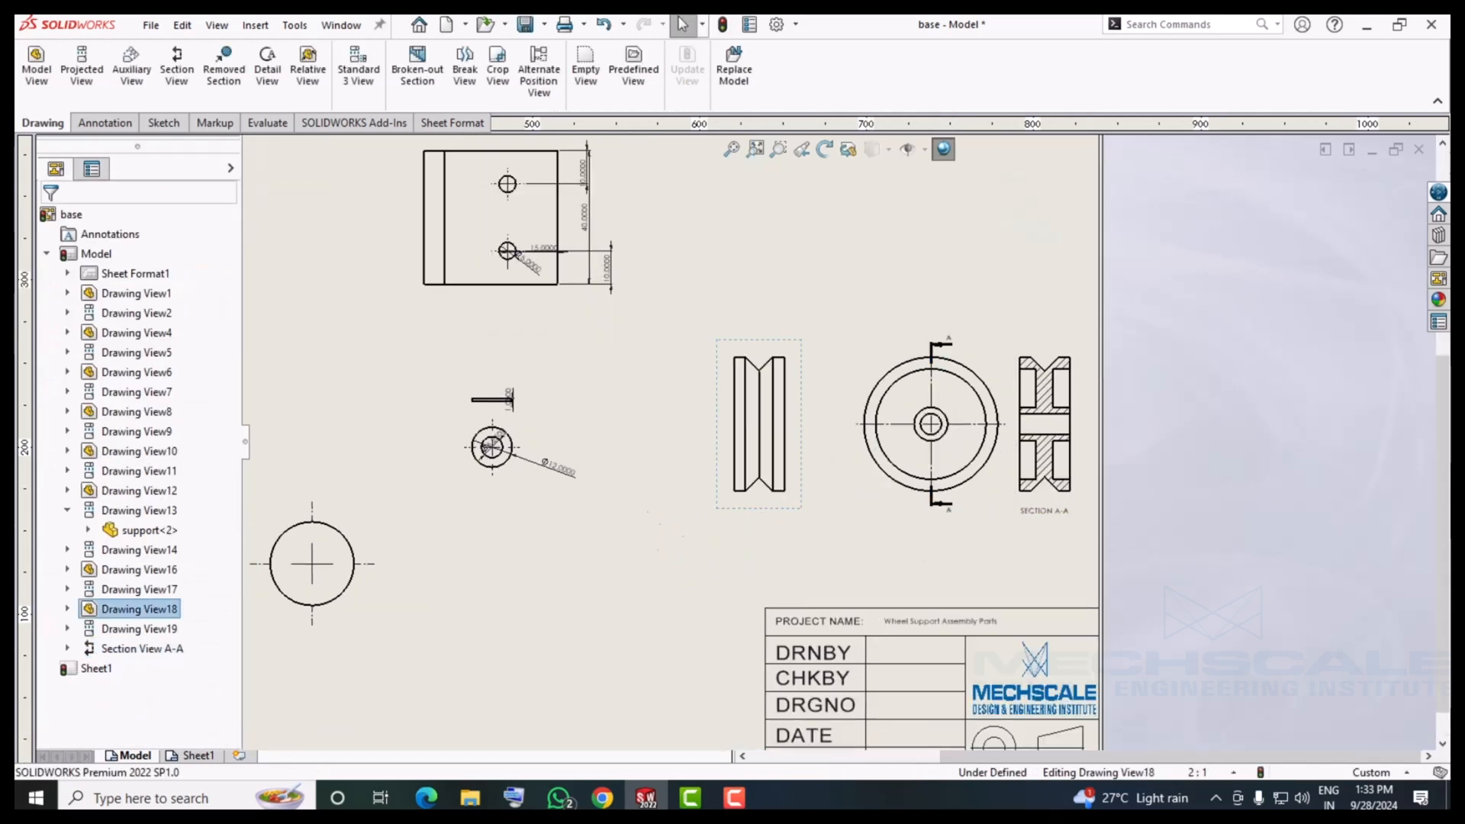
pyautogui.moveTo(721, 512); pyautogui.dragTo(633, 505)
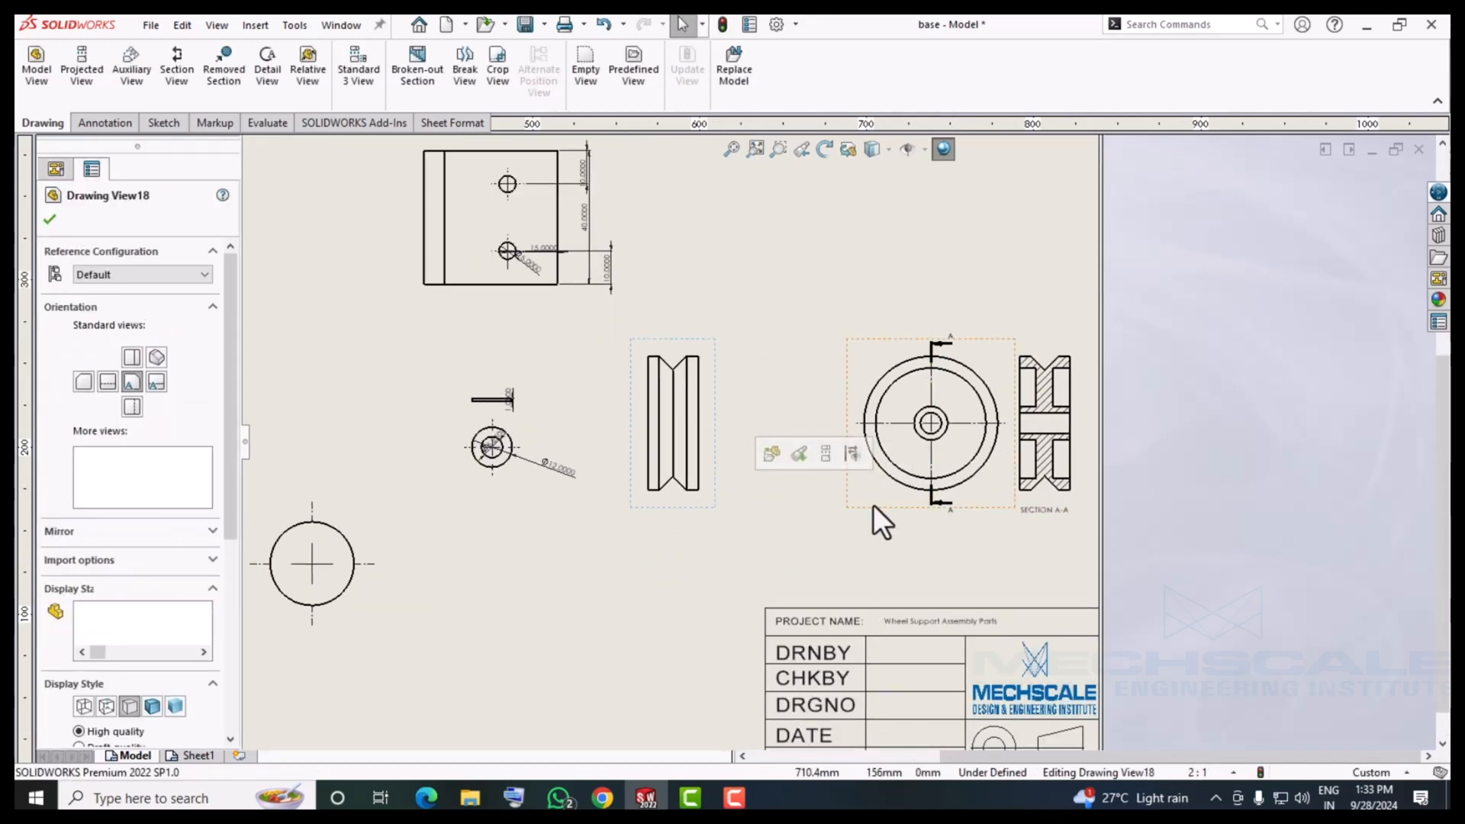
pyautogui.moveTo(876, 507)
pyautogui.mouseDown()
pyautogui.moveTo(755, 496)
pyautogui.moveTo(781, 493)
pyautogui.mouseUp()
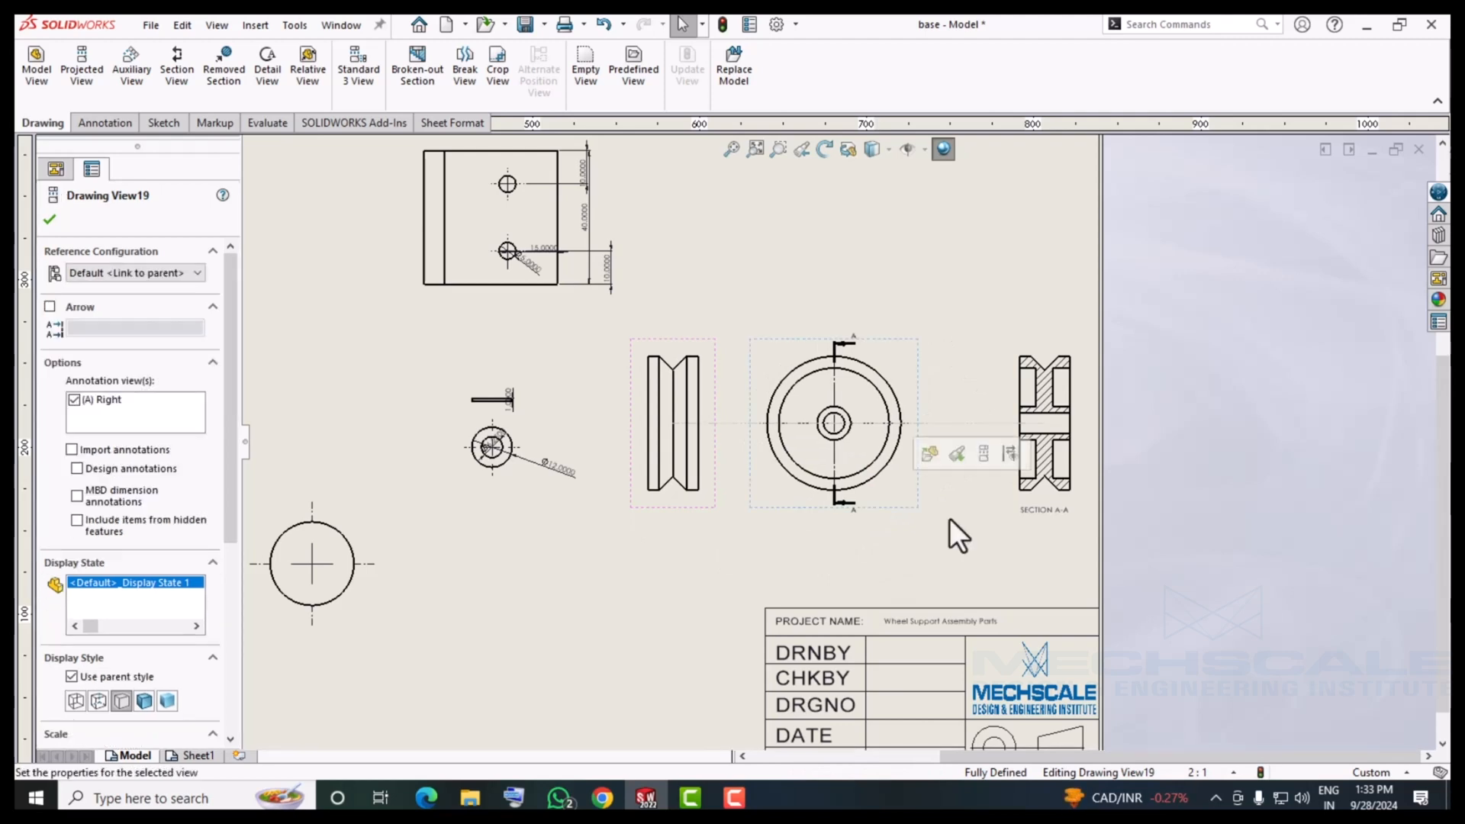
pyautogui.moveTo(995, 510); pyautogui.dragTo(947, 504)
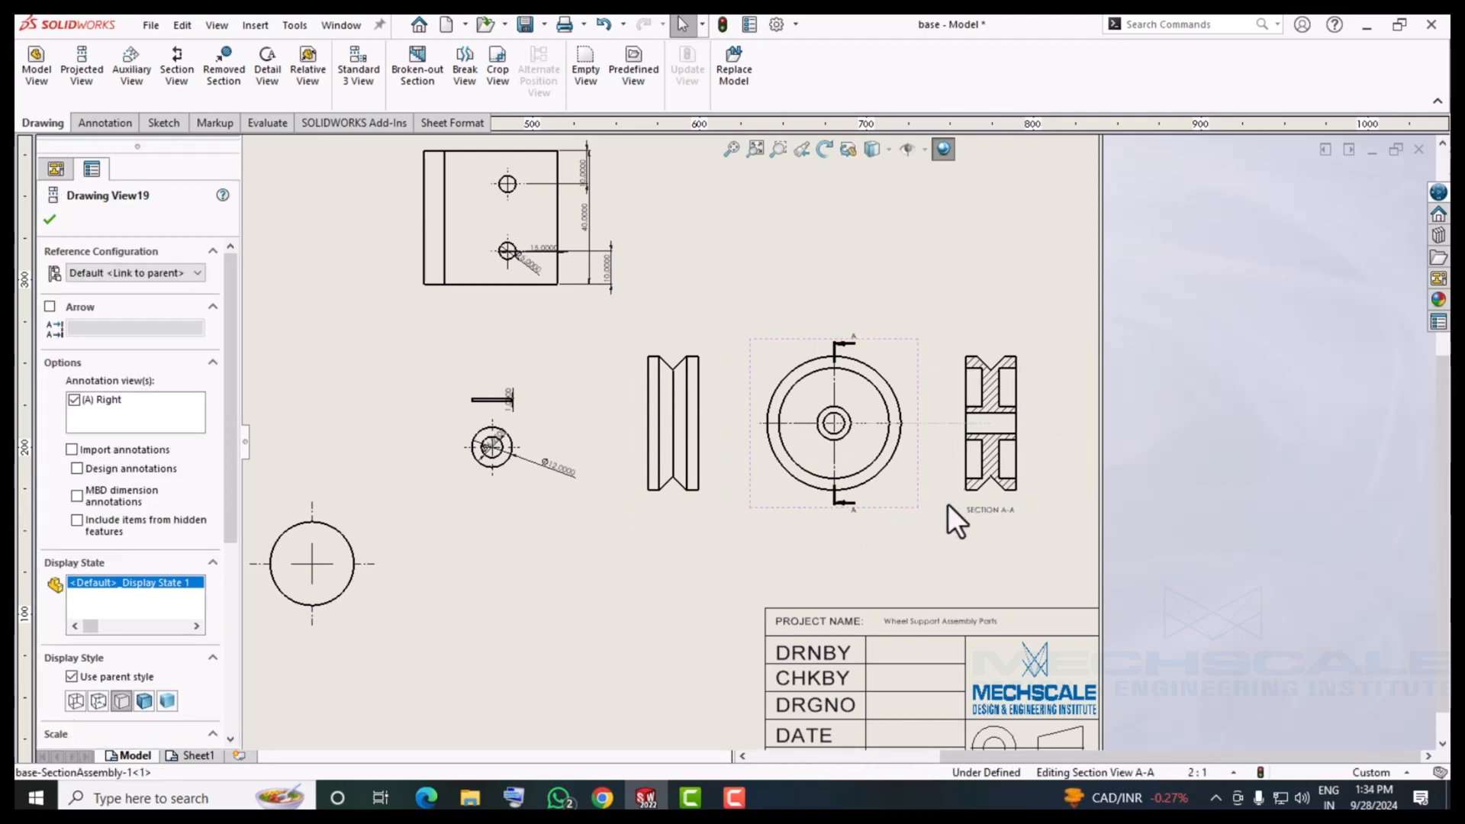
pyautogui.click(1227, 478)
# Import the model dimensions into the wheel's round view, taking them from the entire model.
pyautogui.scroll(-2, 790, 357)
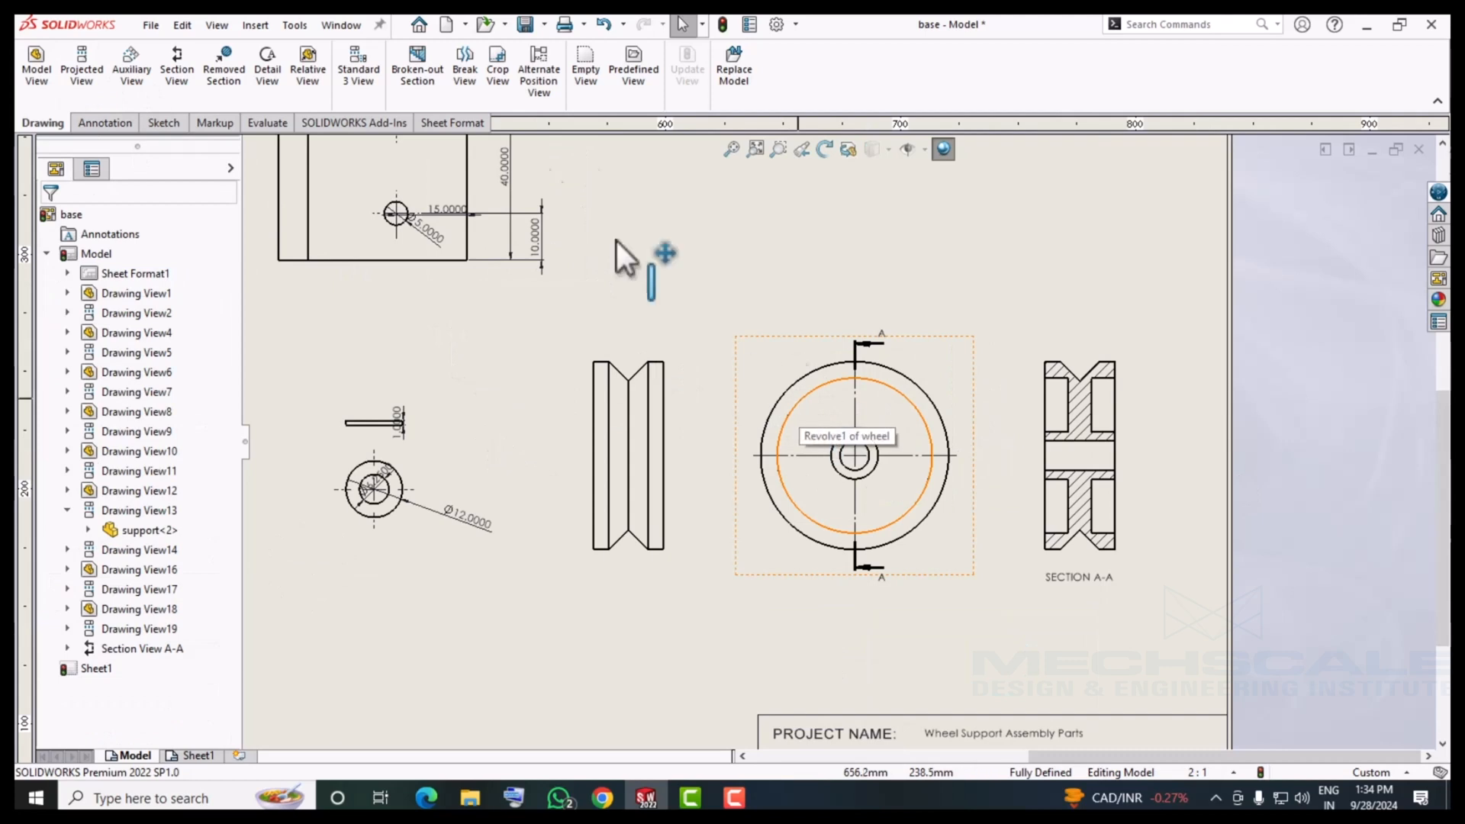
pyautogui.click(84, 124)
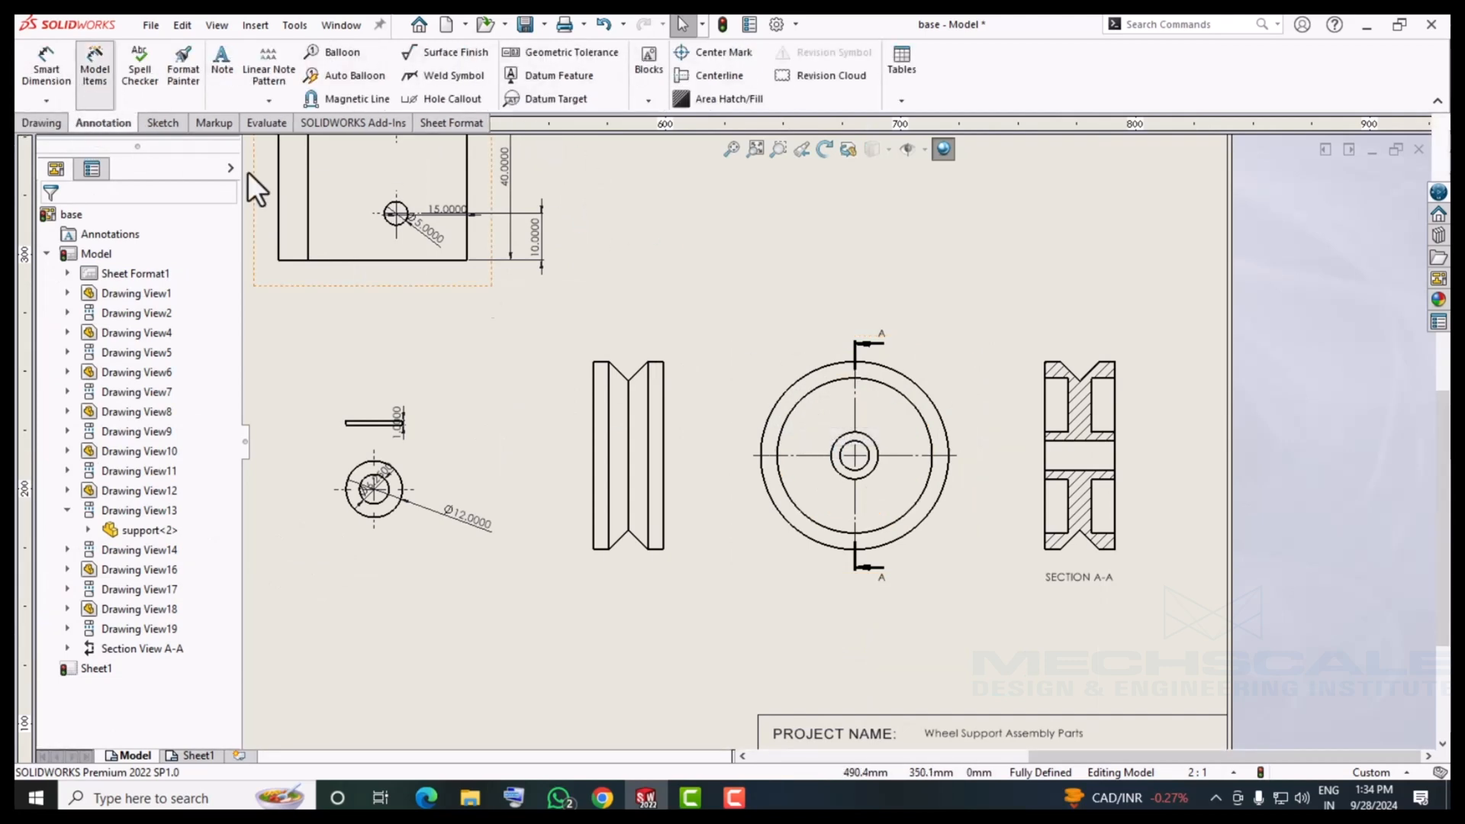
pyautogui.click(91, 75)
pyautogui.click(49, 219)
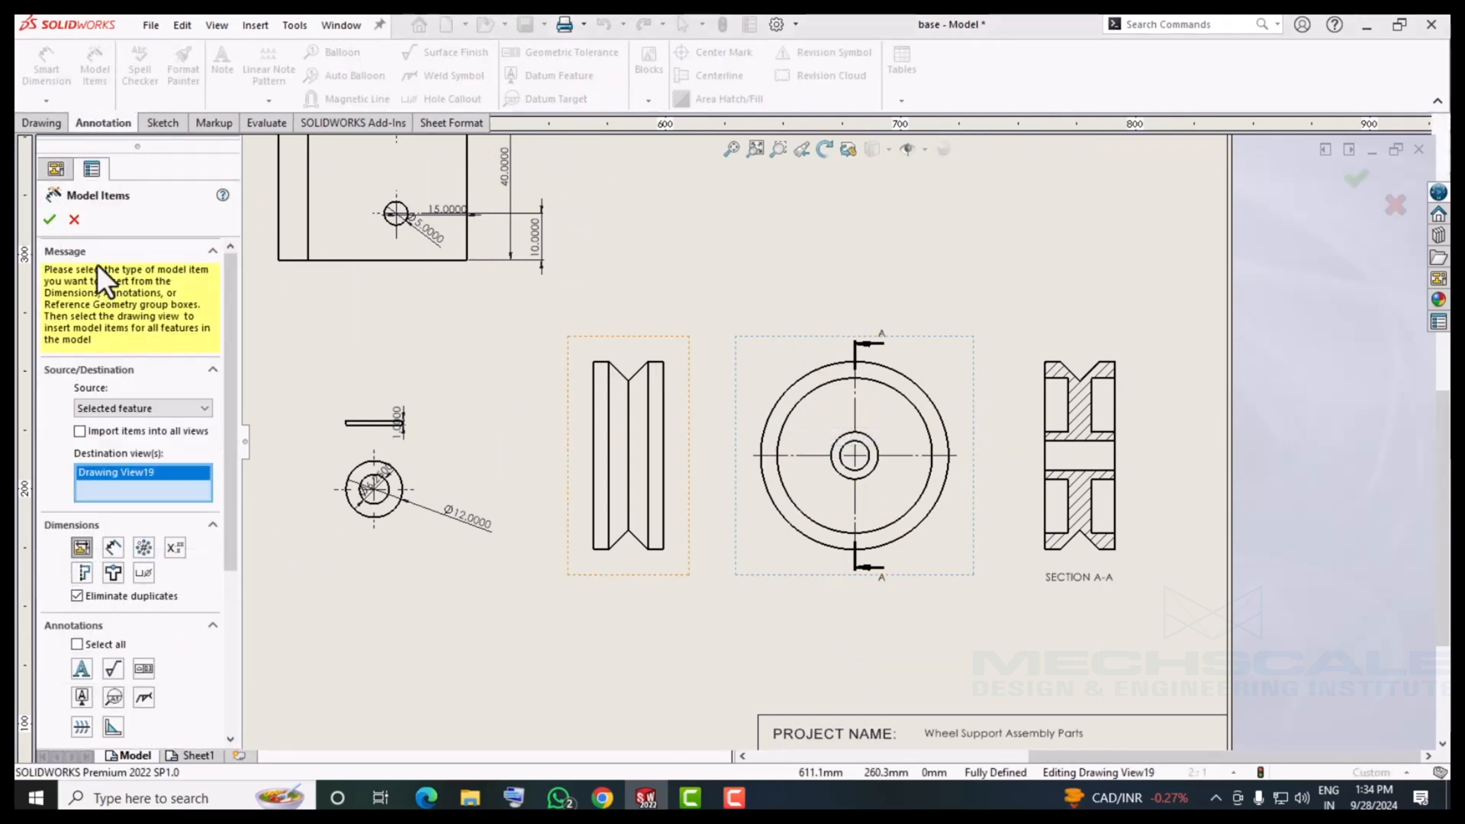
pyautogui.click(751, 409)
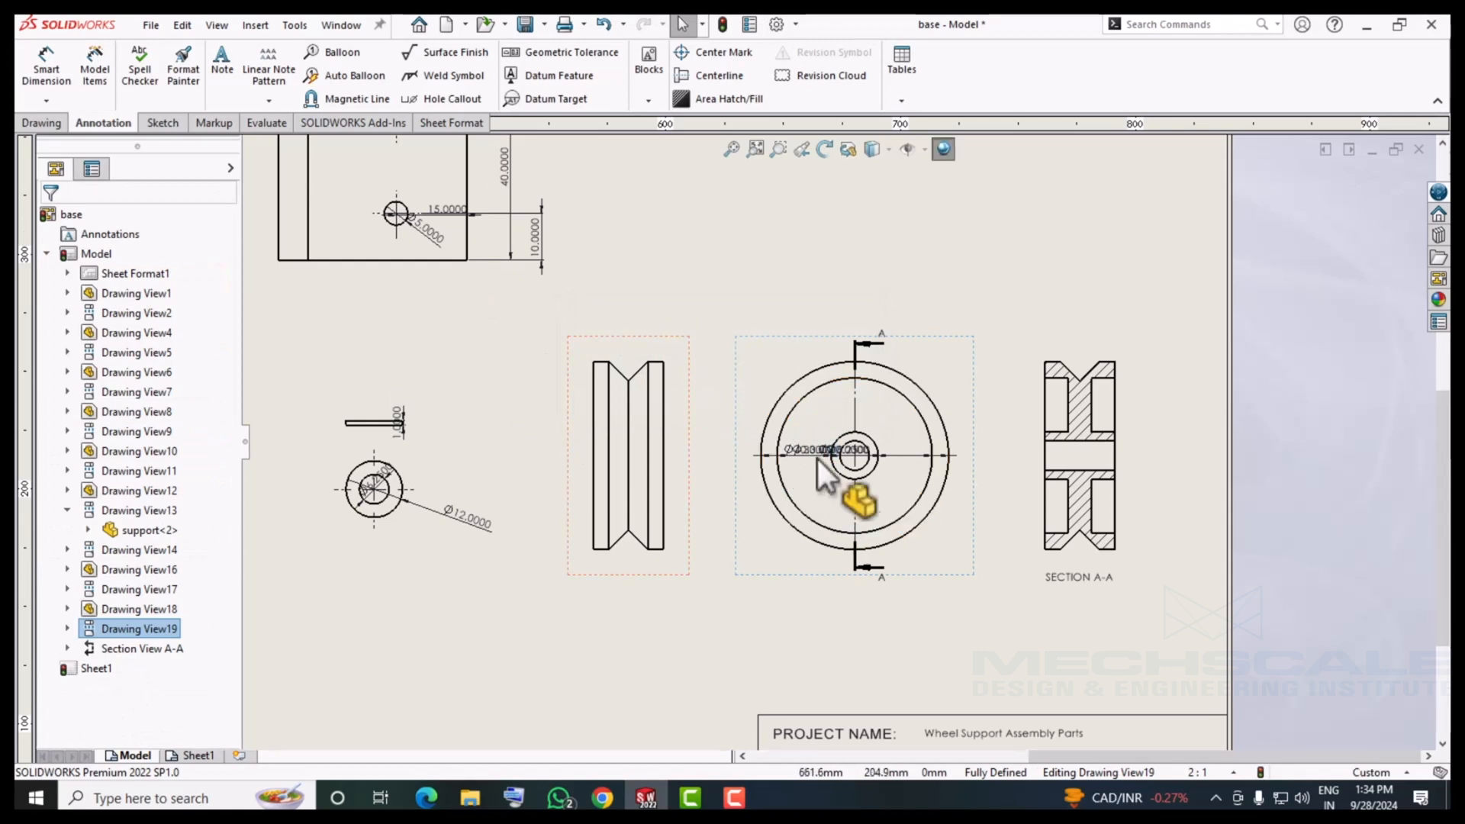
# Spread the overlapping 40, 33, 6.25 and 10 mm diameter dimensions outward around the wheel's round view.
pyautogui.scroll(-5, 801, 503)
pyautogui.moveTo(781, 372); pyautogui.dragTo(743, 252)
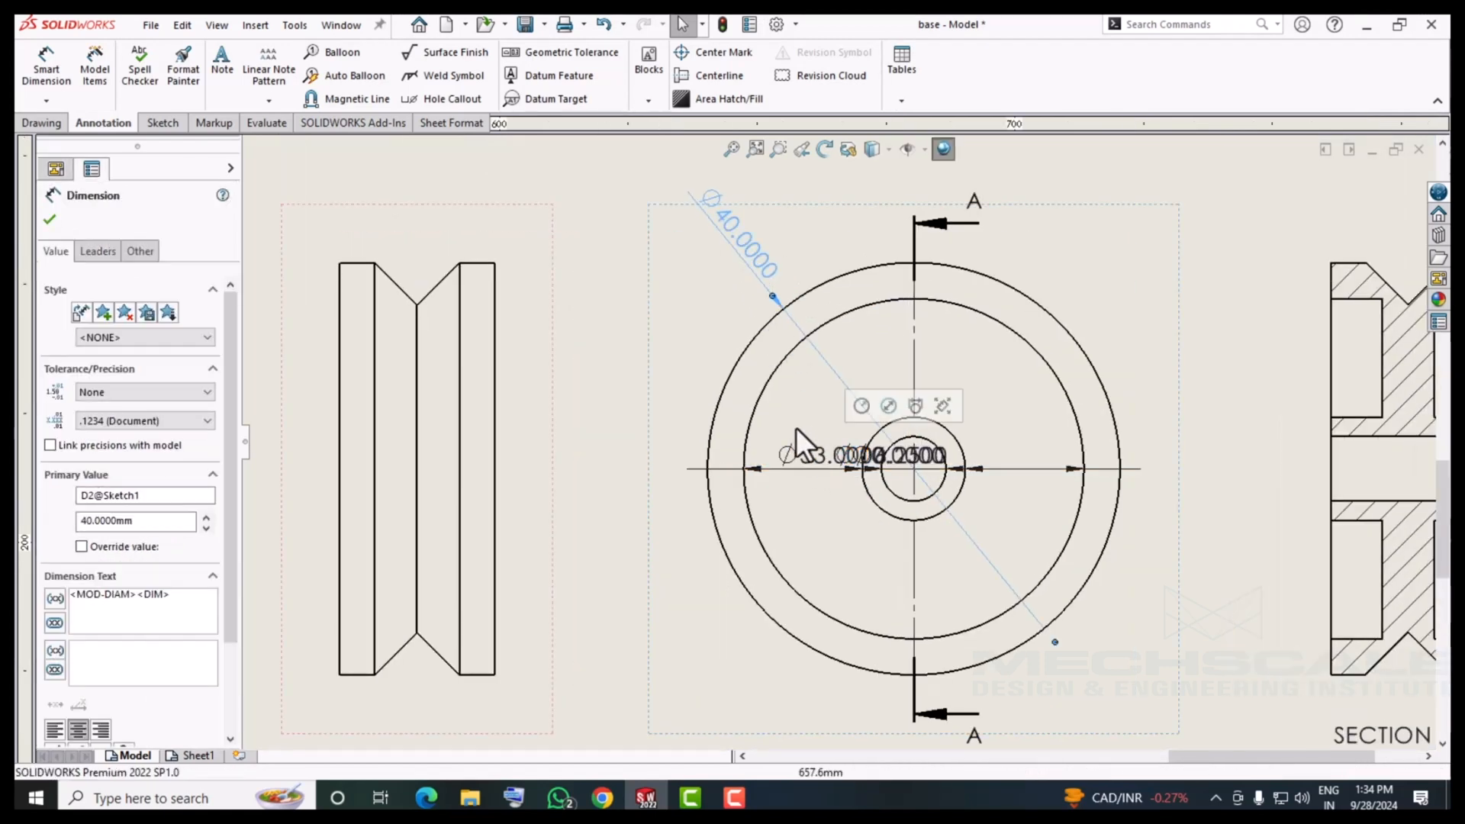
pyautogui.moveTo(793, 450); pyautogui.dragTo(789, 555)
pyautogui.moveTo(850, 454); pyautogui.dragTo(630, 285)
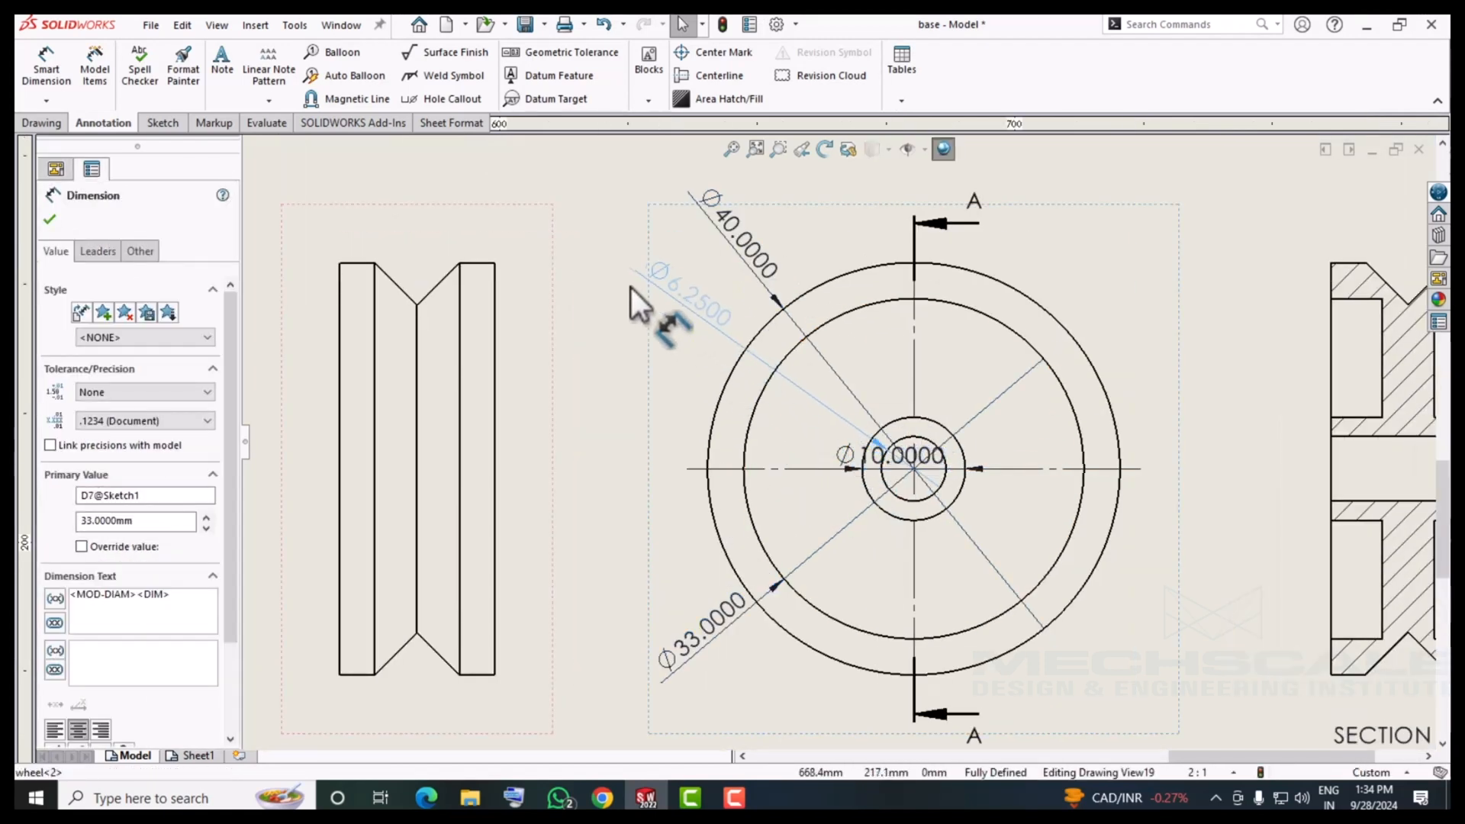
pyautogui.moveTo(844, 453); pyautogui.dragTo(649, 388)
pyautogui.press('Escape')
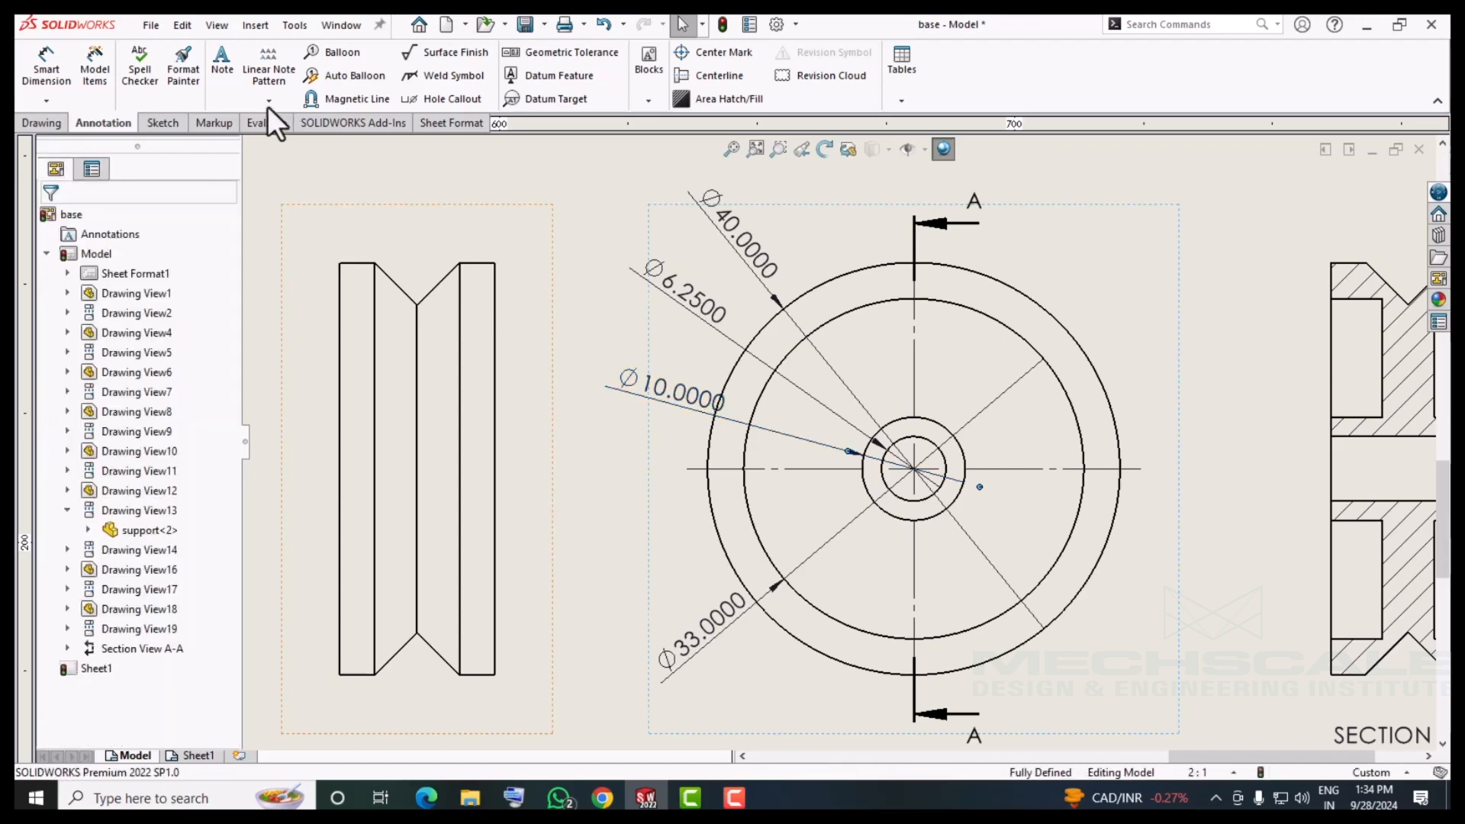
# Import the model dimensions into the wheel's edge view, taking them from the entire model.
pyautogui.click(86, 67)
pyautogui.click(369, 227)
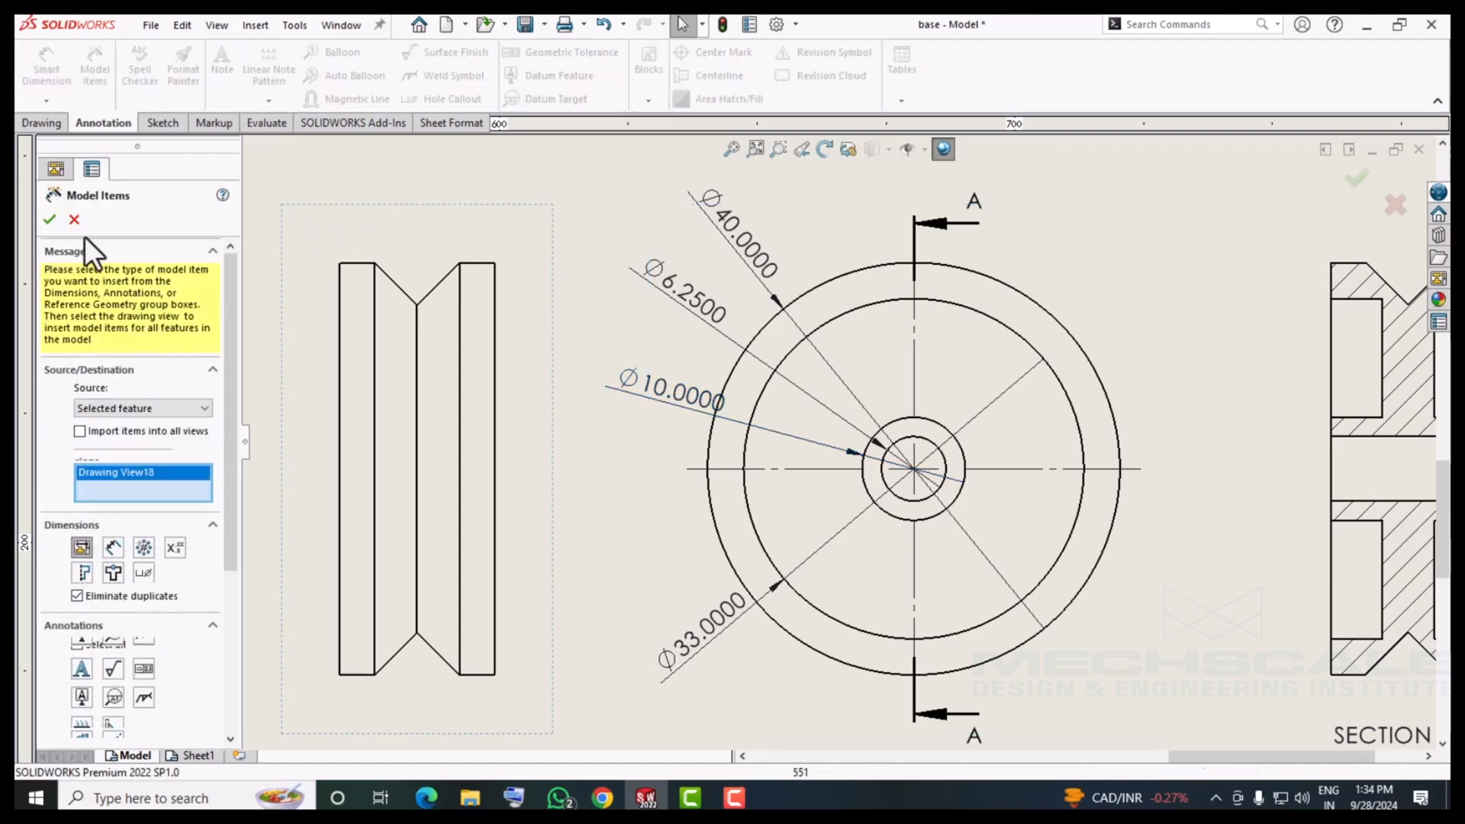
pyautogui.click(48, 219)
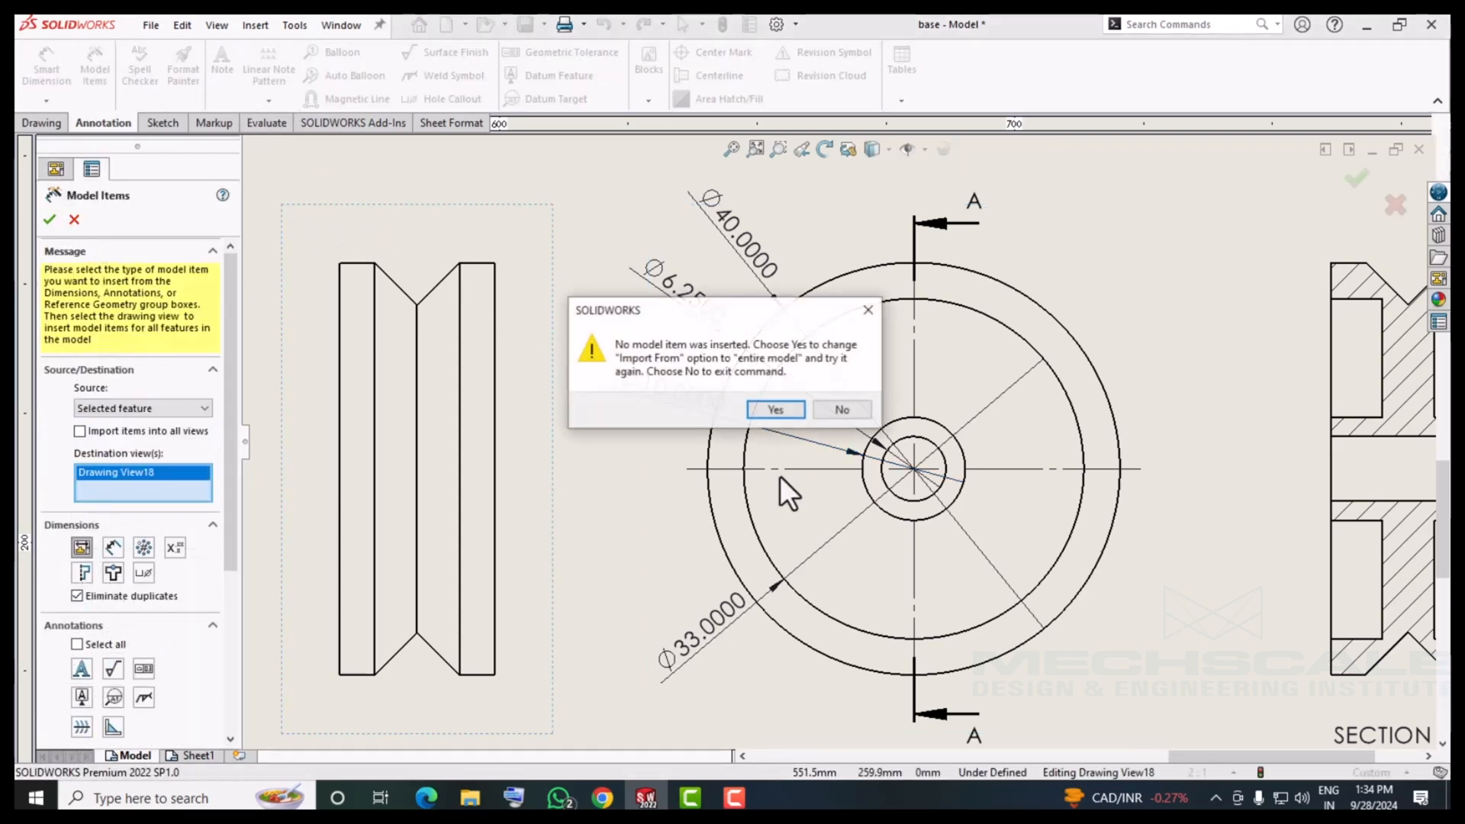
pyautogui.click(773, 411)
pyautogui.scroll(5, 598, 450)
pyautogui.scroll(-5, 1061, 450)
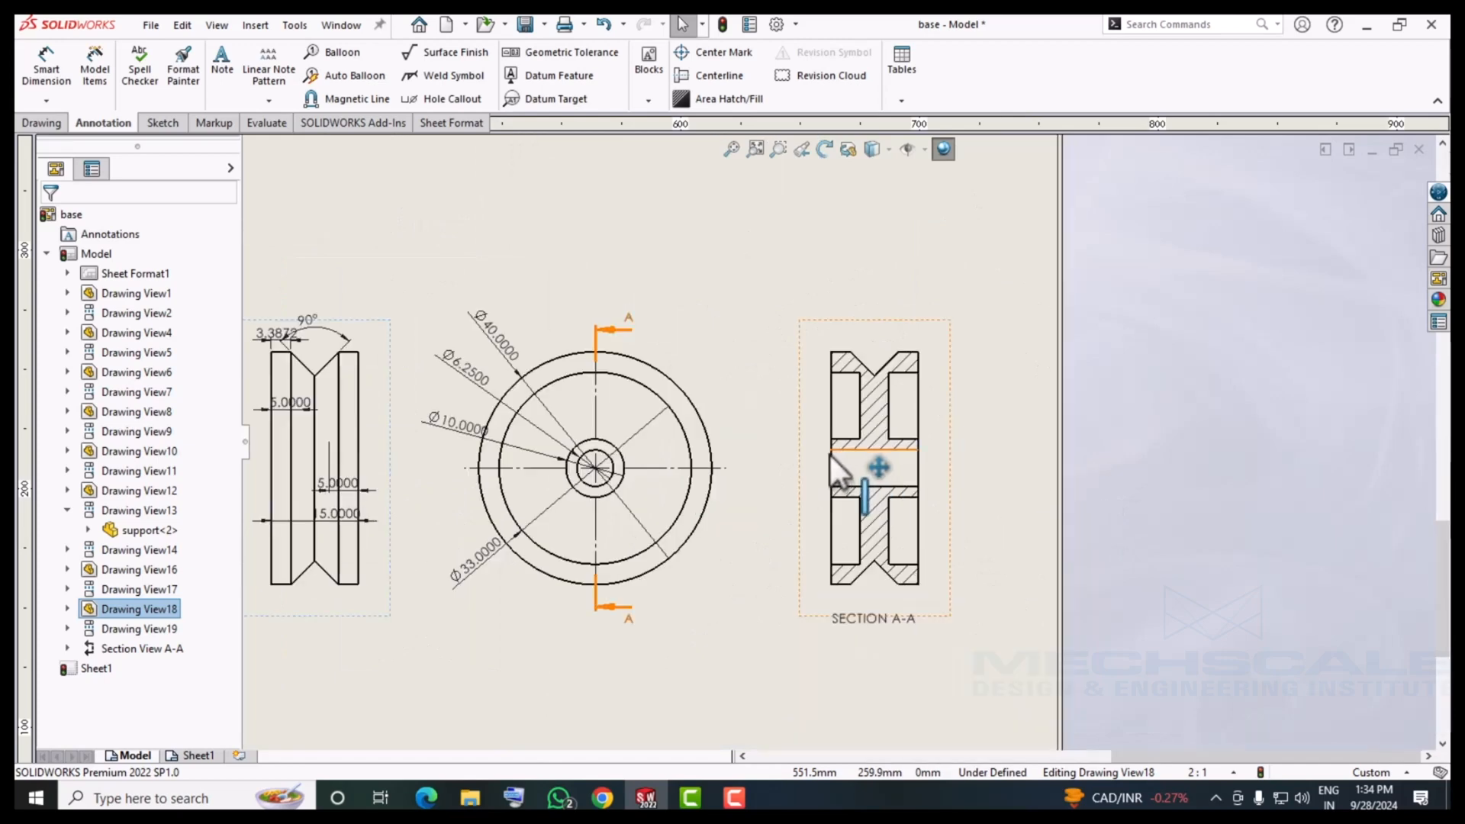
pyautogui.scroll(3, 720, 447)
pyautogui.scroll(-6, 580, 427)
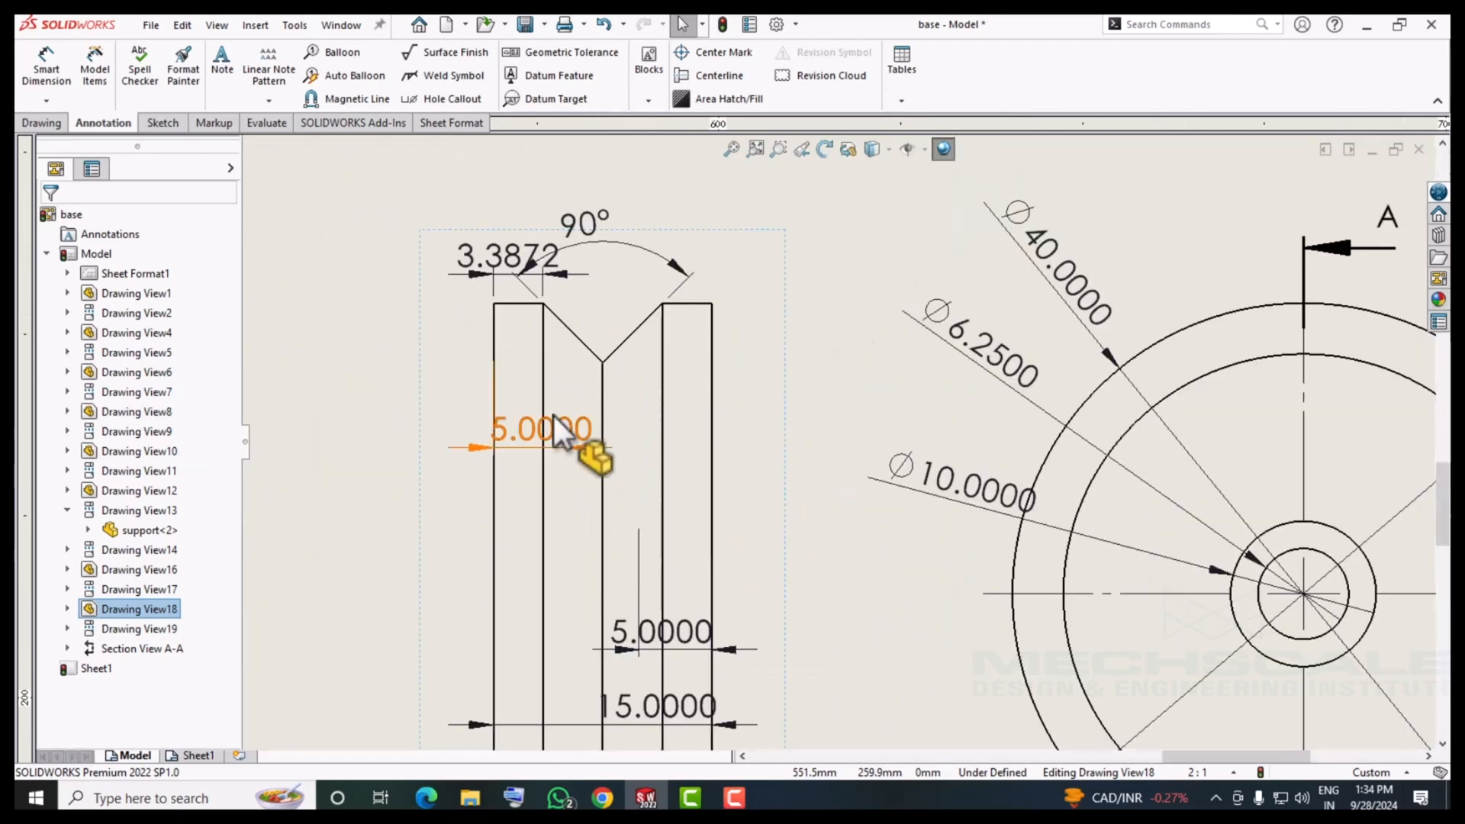
# Try to import the entire model's dimensions into the wheel's section view.
pyautogui.scroll(4, 557, 427)
pyautogui.scroll(-5, 1404, 503)
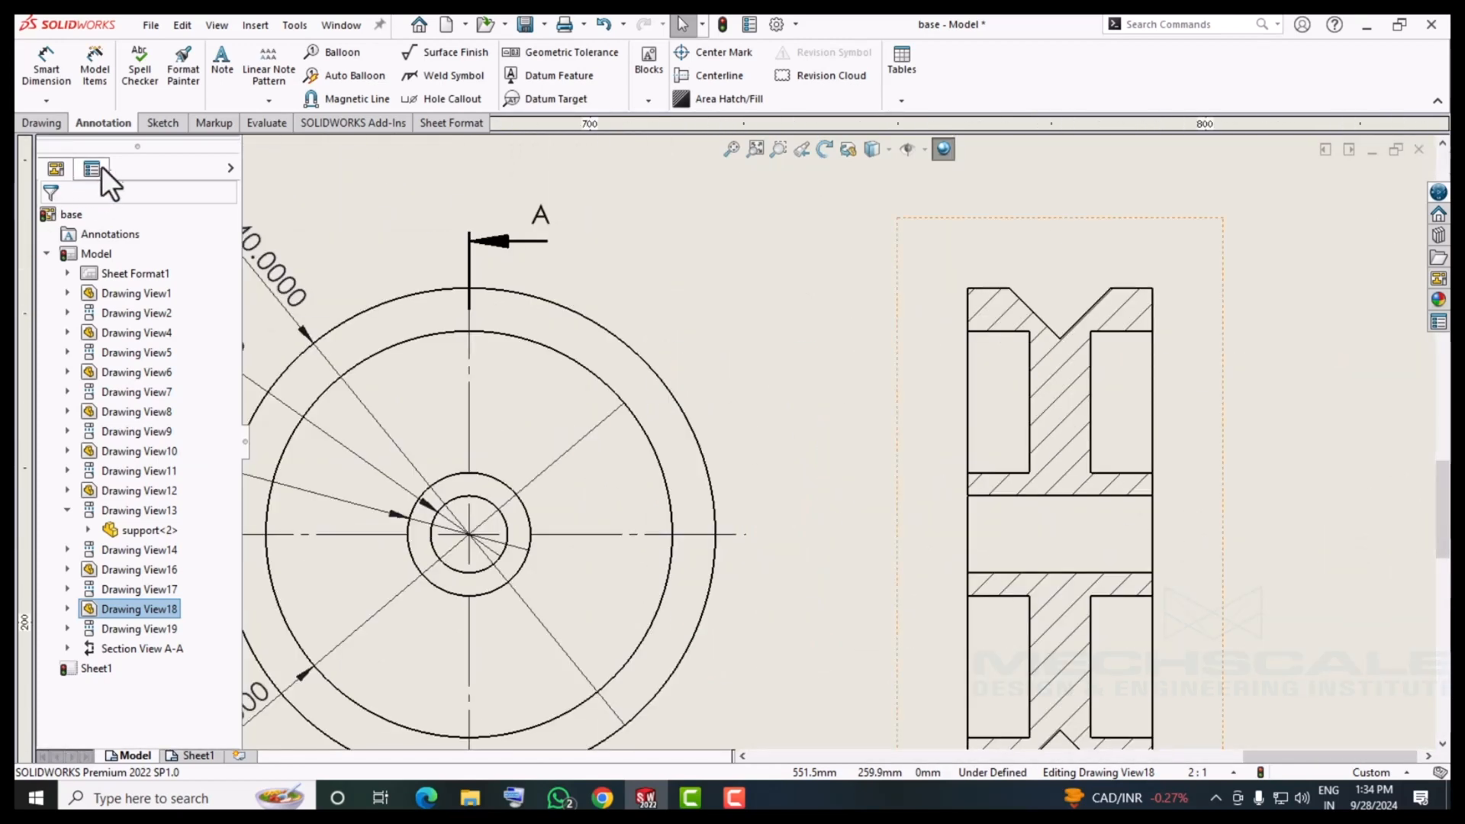
pyautogui.click(90, 91)
pyautogui.click(899, 229)
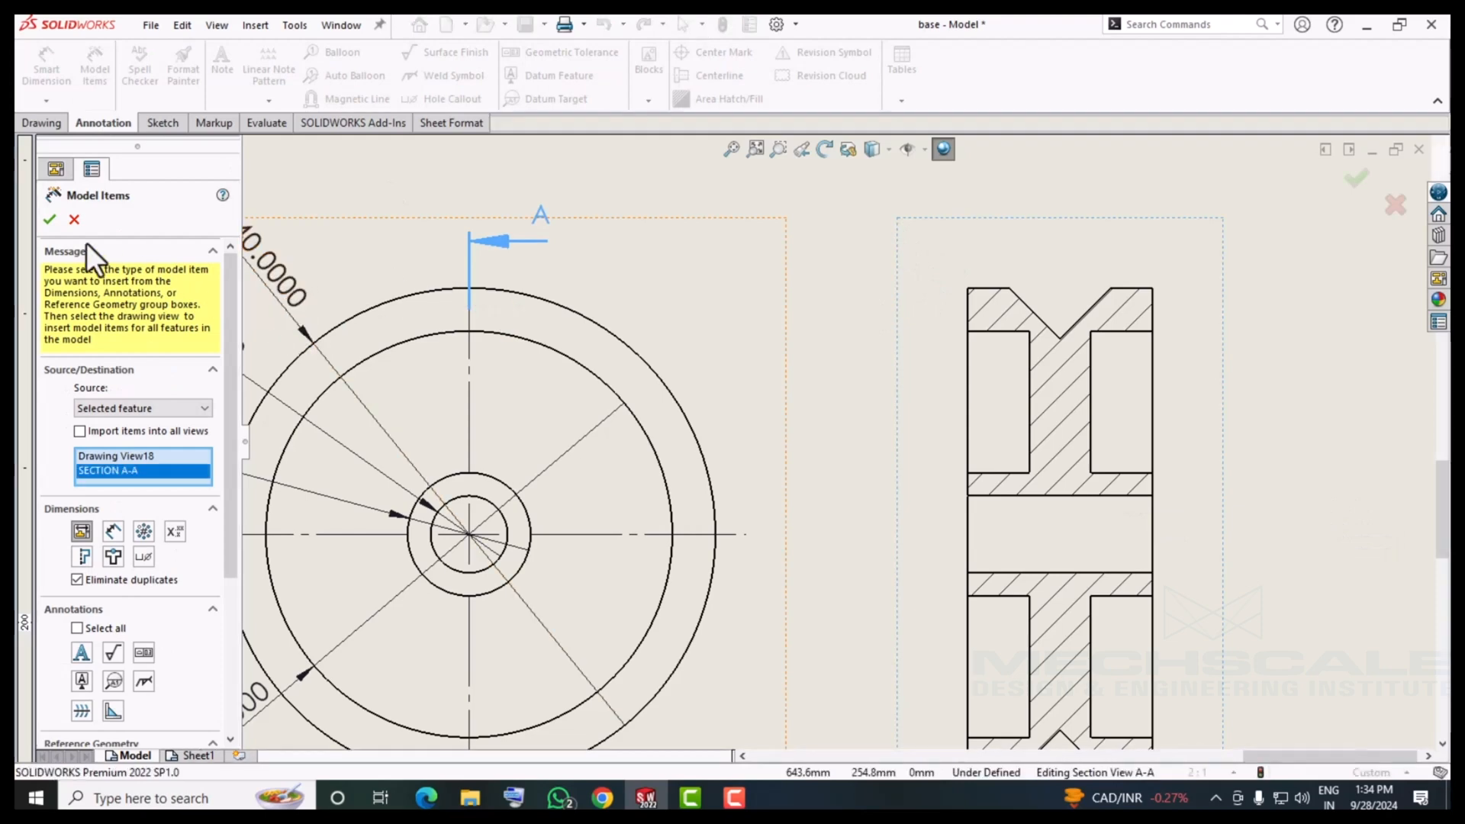
pyautogui.click(50, 219)
pyautogui.click(775, 410)
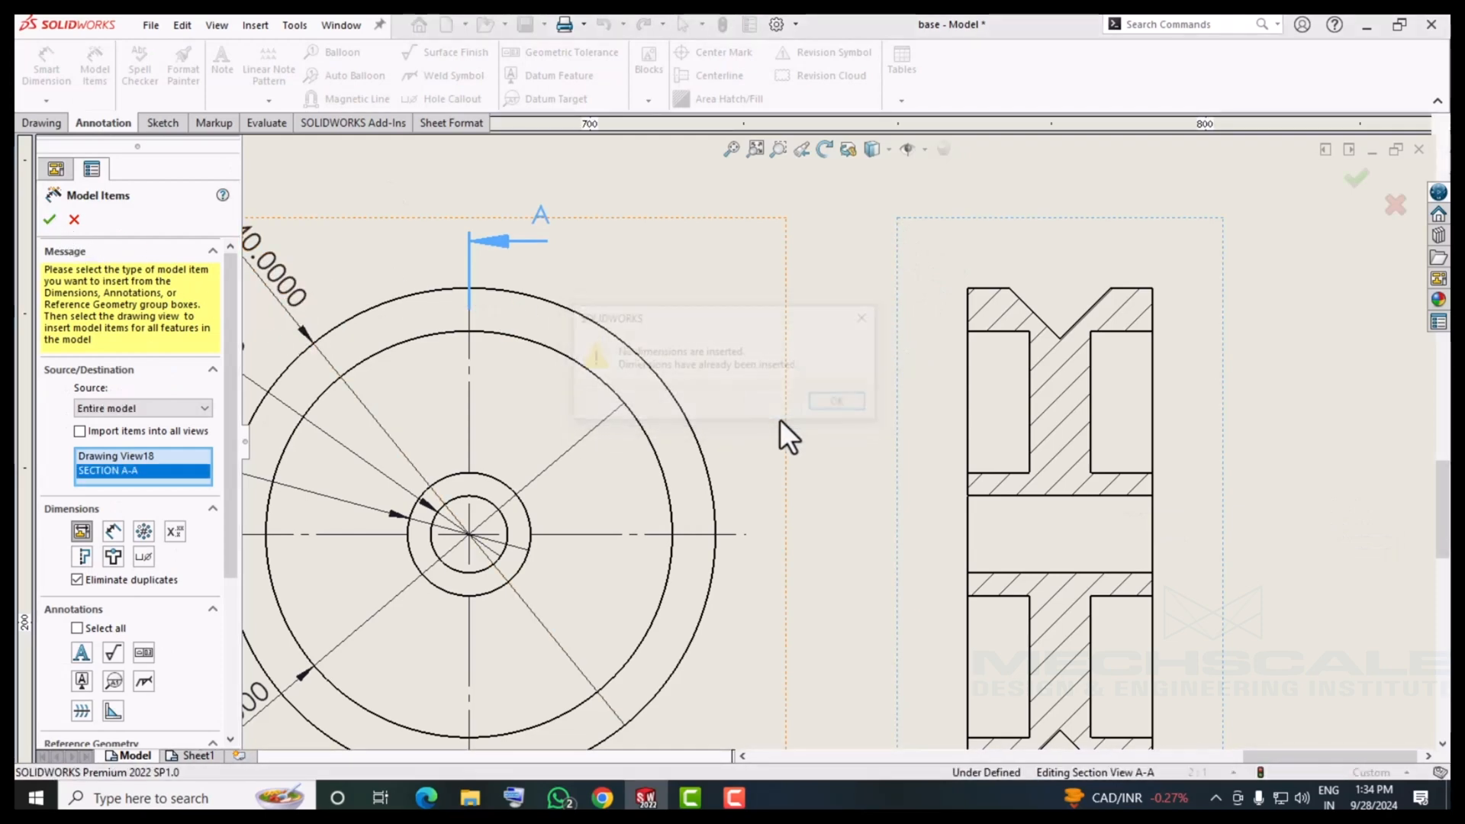
pyautogui.click(828, 404)
# Add a centerline between the two bore edges in the wheel's section view.
pyautogui.scroll(6, 1098, 466)
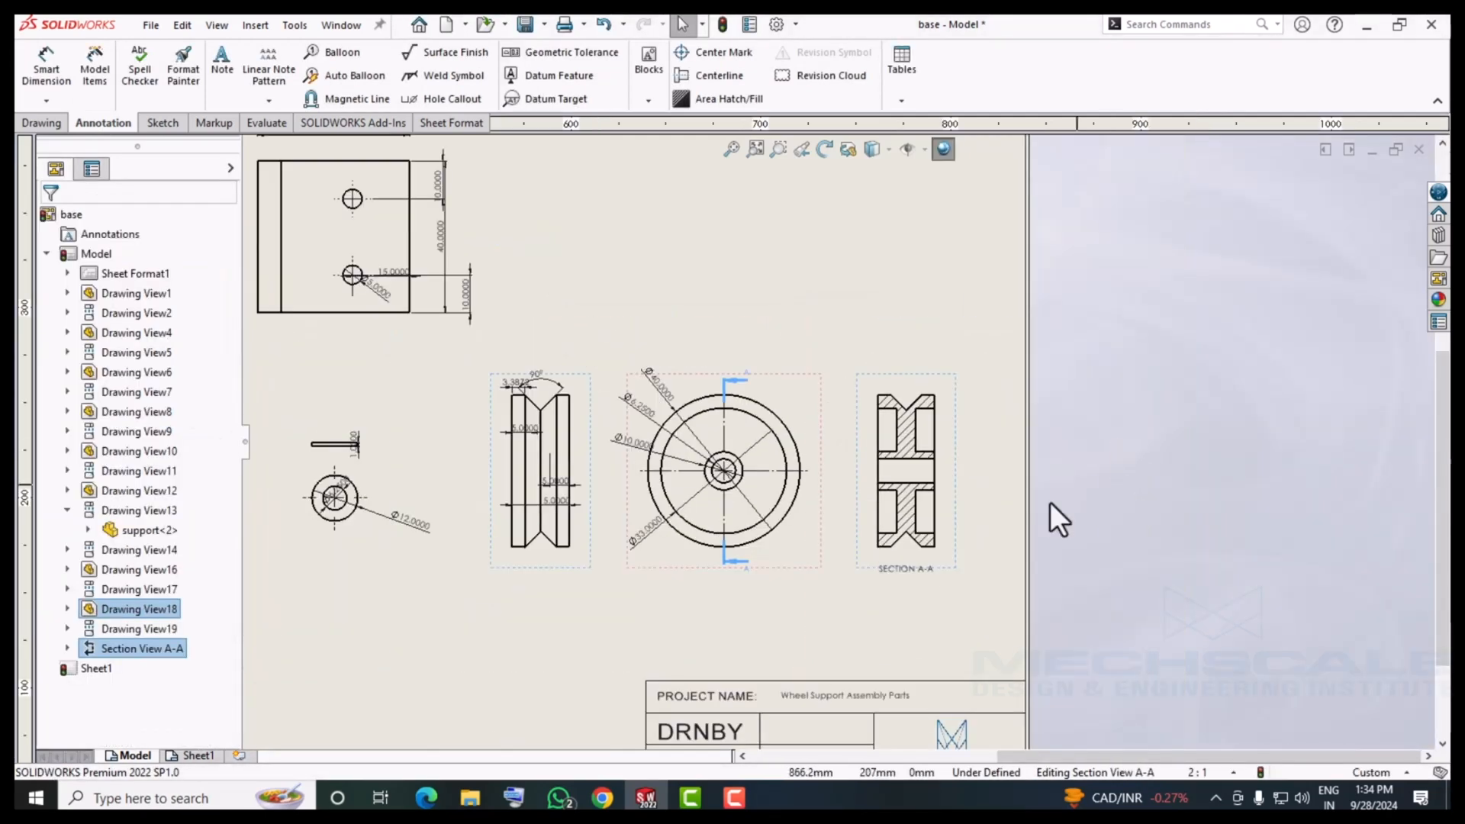
pyautogui.scroll(-4, 939, 530)
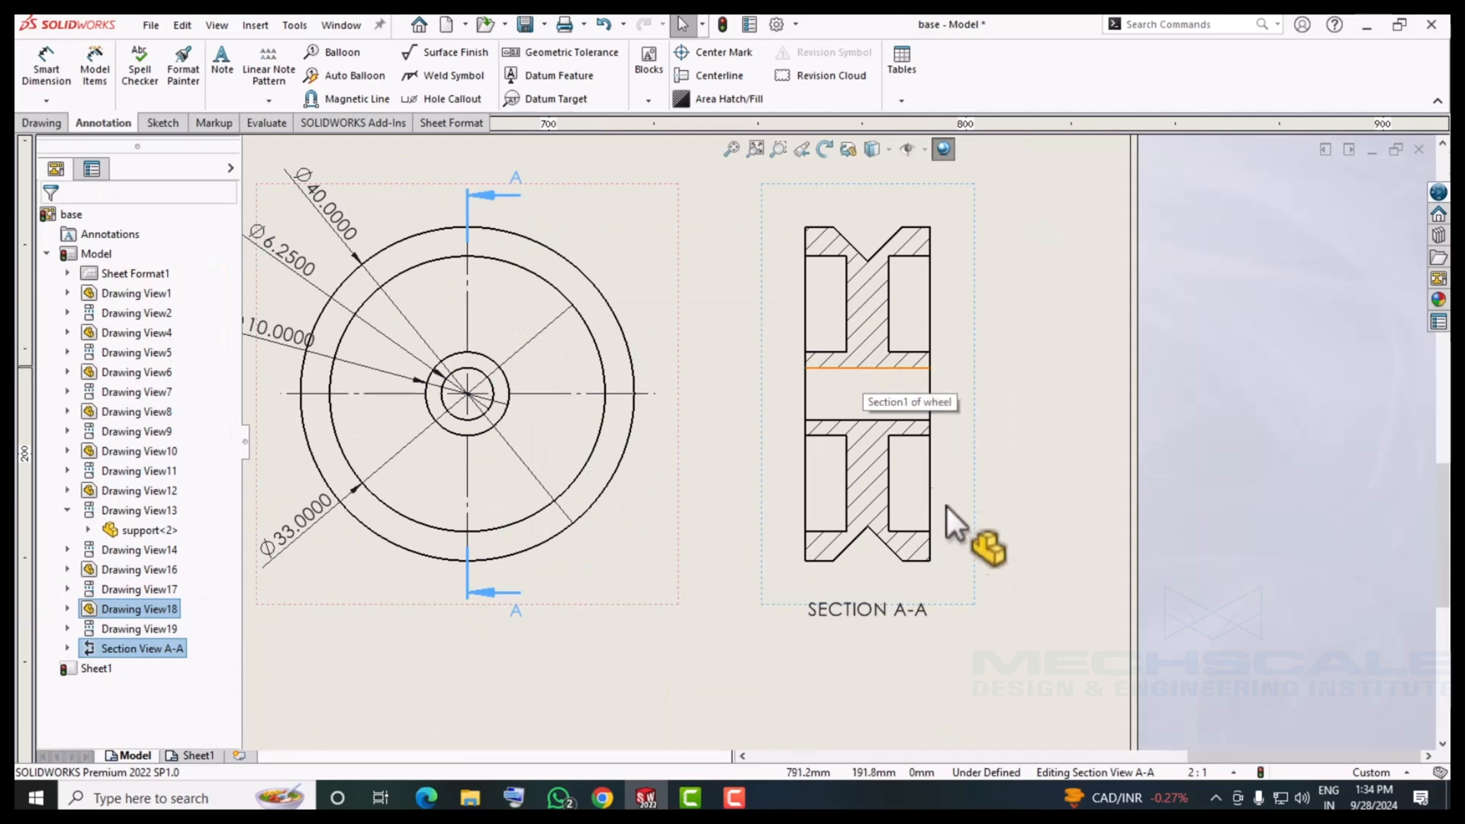
pyautogui.click(721, 75)
pyautogui.scroll(-2, 842, 396)
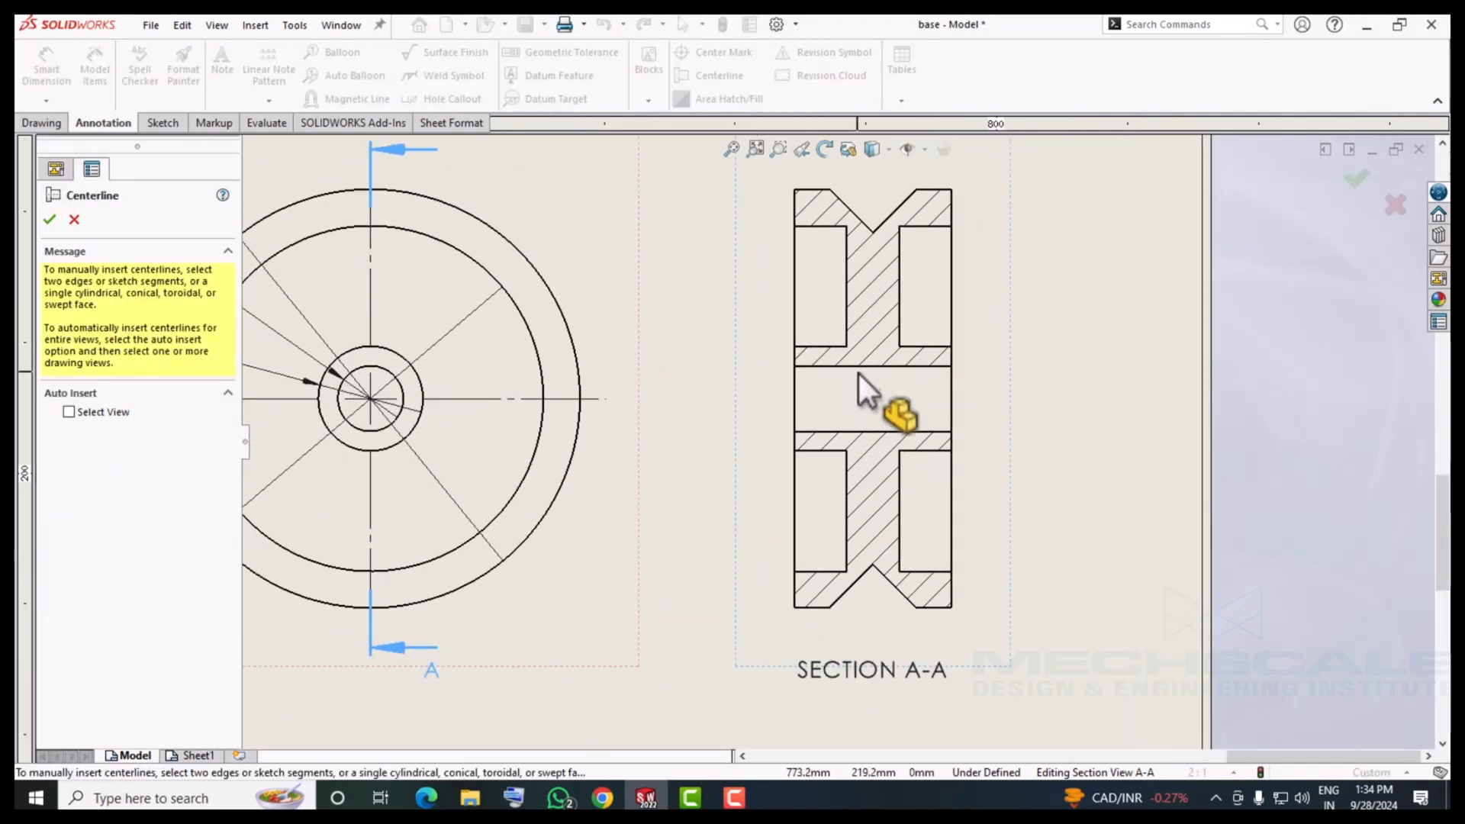
pyautogui.click(858, 367)
pyautogui.click(862, 433)
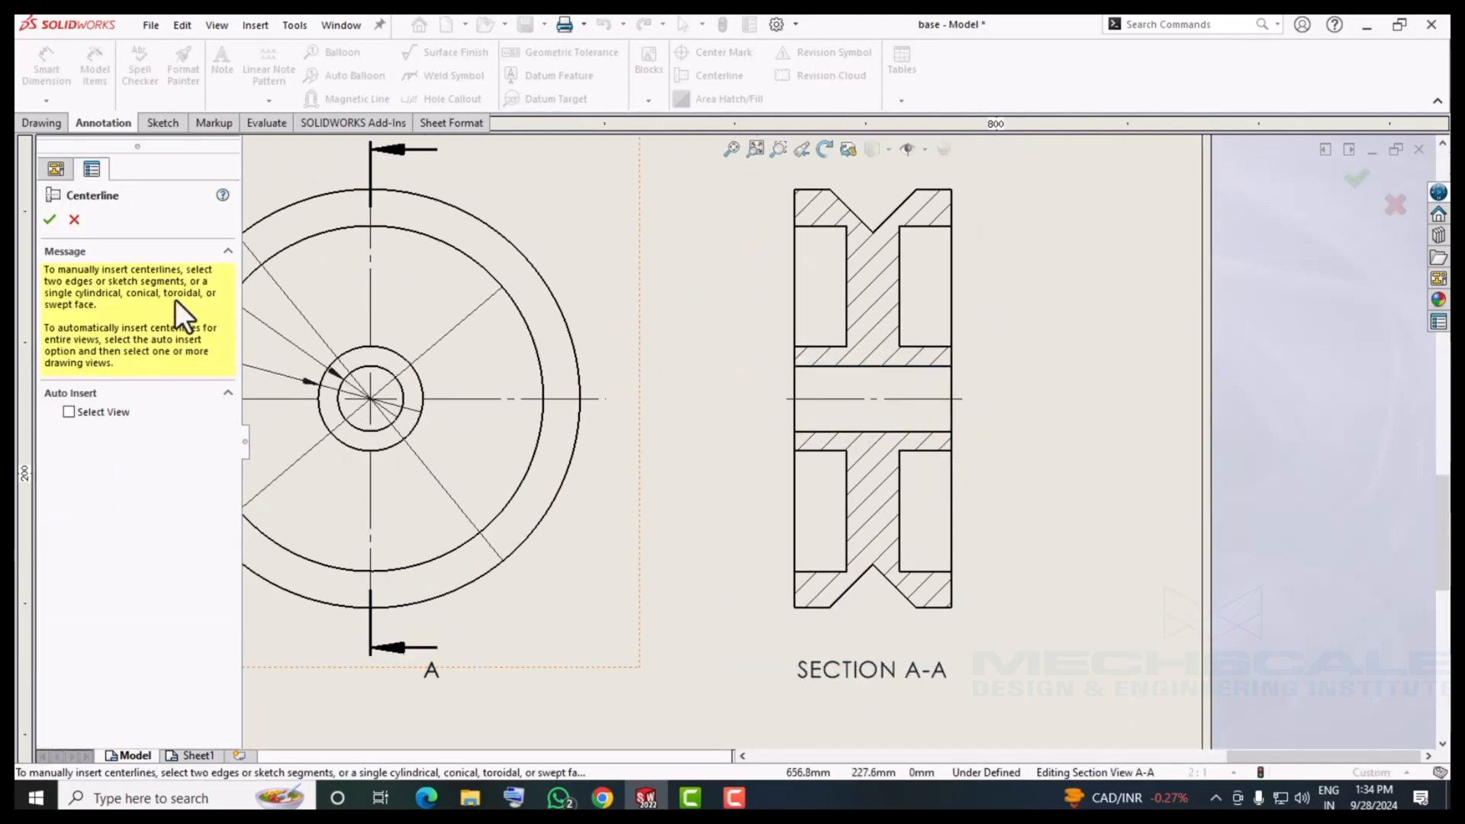
pyautogui.click(50, 220)
# Dimension the bore diameter and the hub's outer diameter in the wheel's section view, spacing both outward beside the view.
pyautogui.scroll(-2, 811, 382)
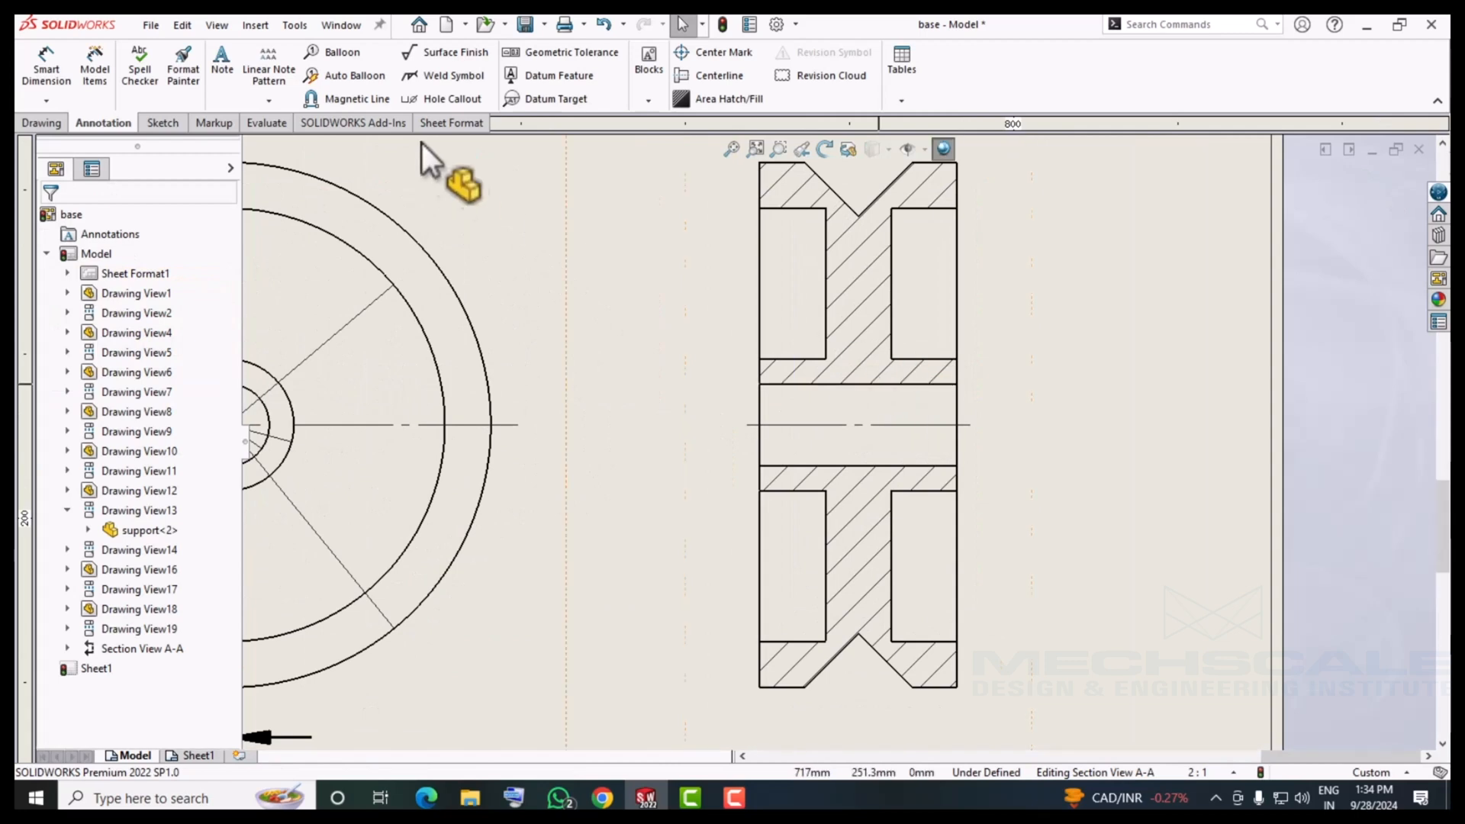
pyautogui.click(47, 70)
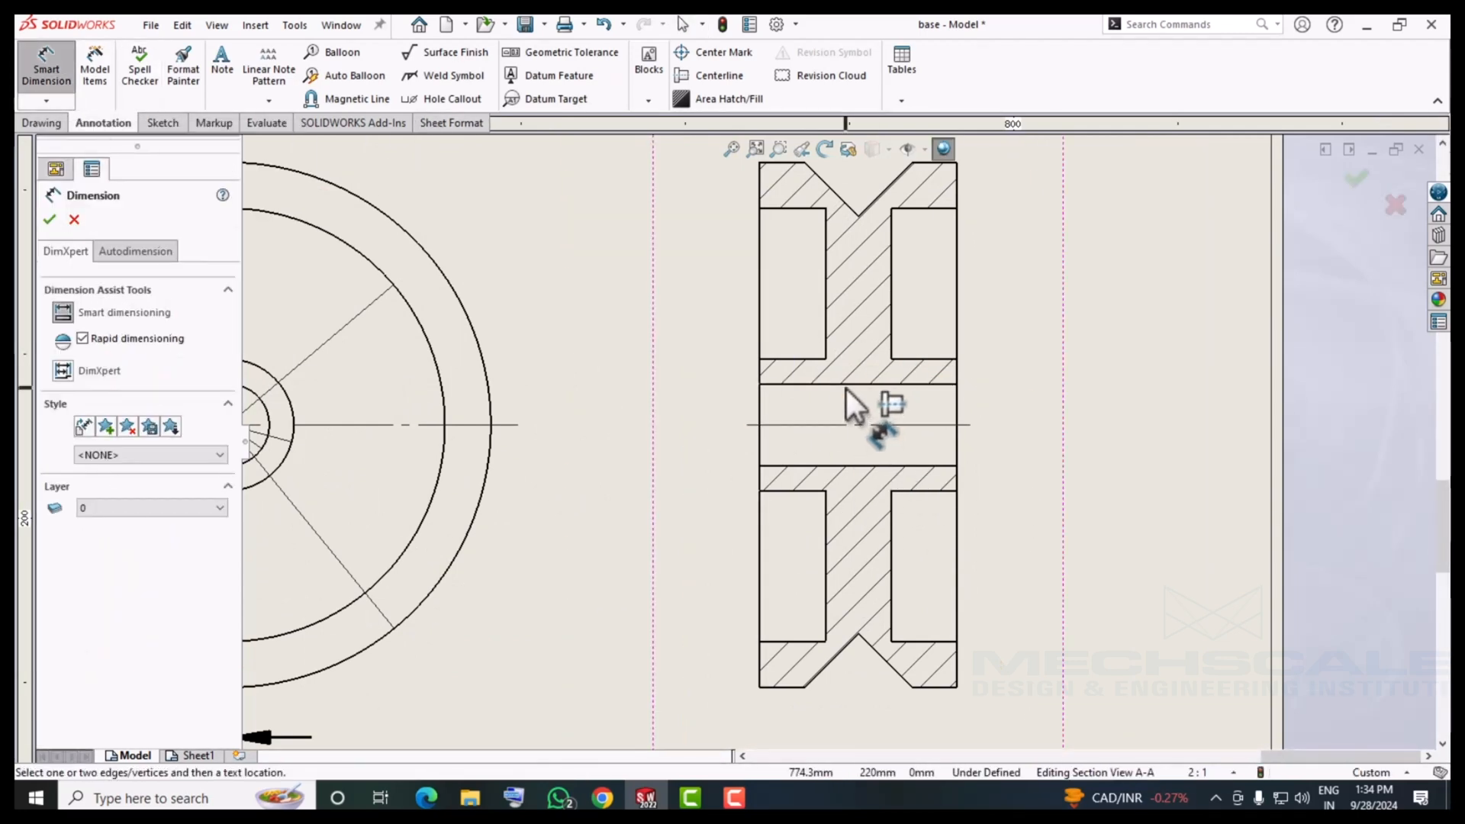
pyautogui.click(848, 409)
pyautogui.click(873, 467)
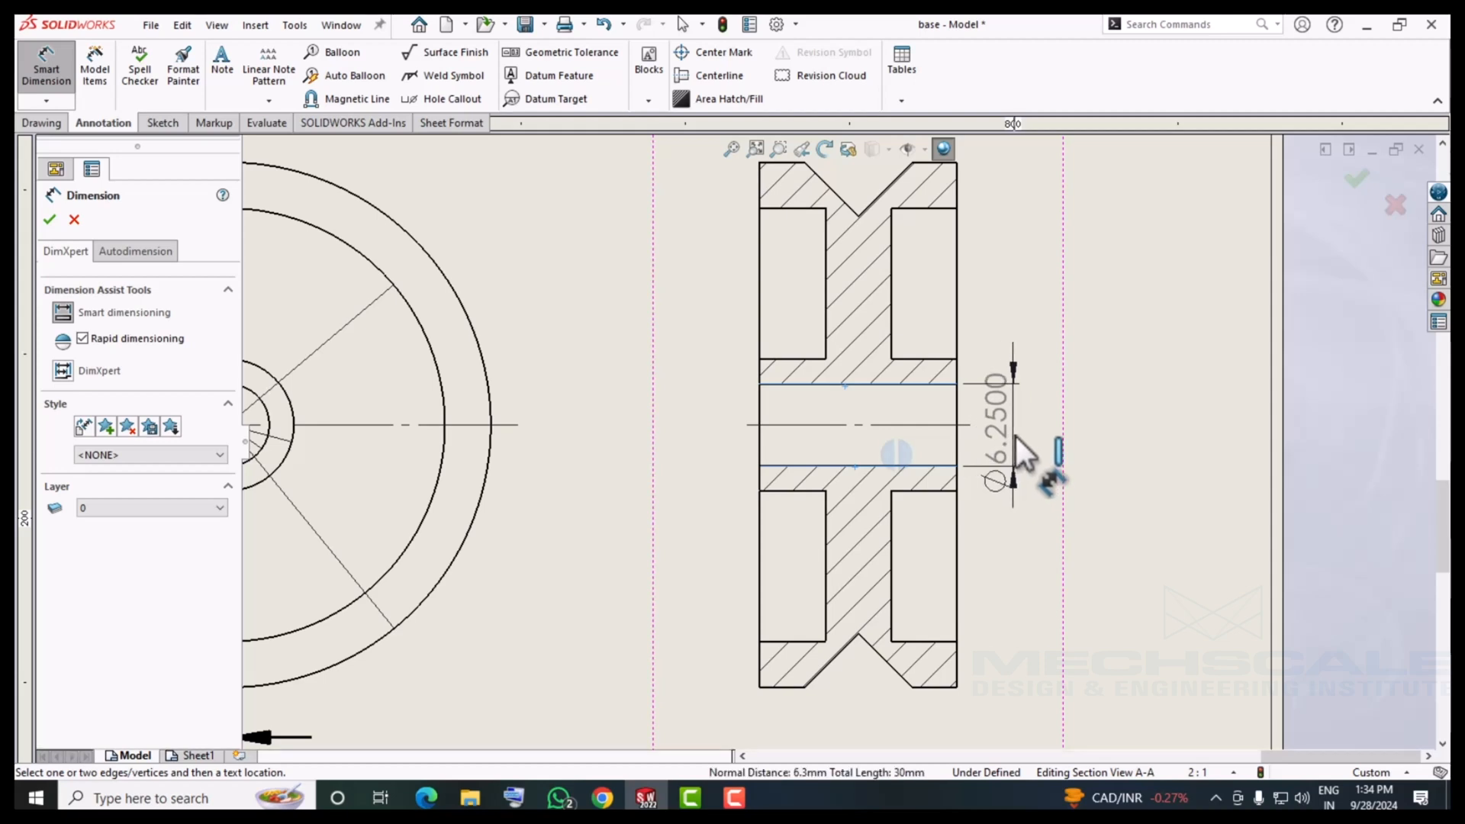
pyautogui.click(1026, 452)
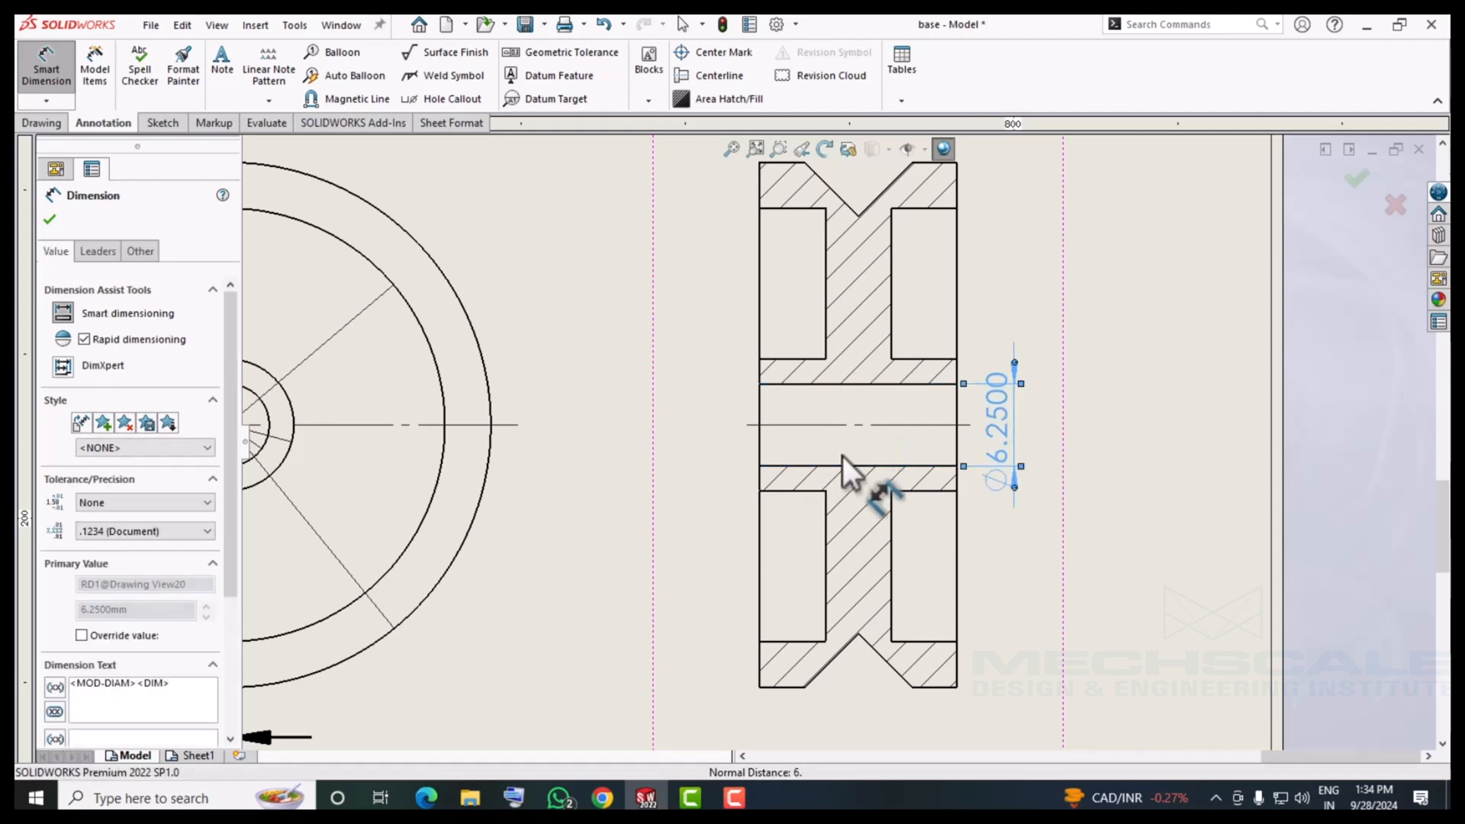
pyautogui.click(787, 363)
pyautogui.click(783, 491)
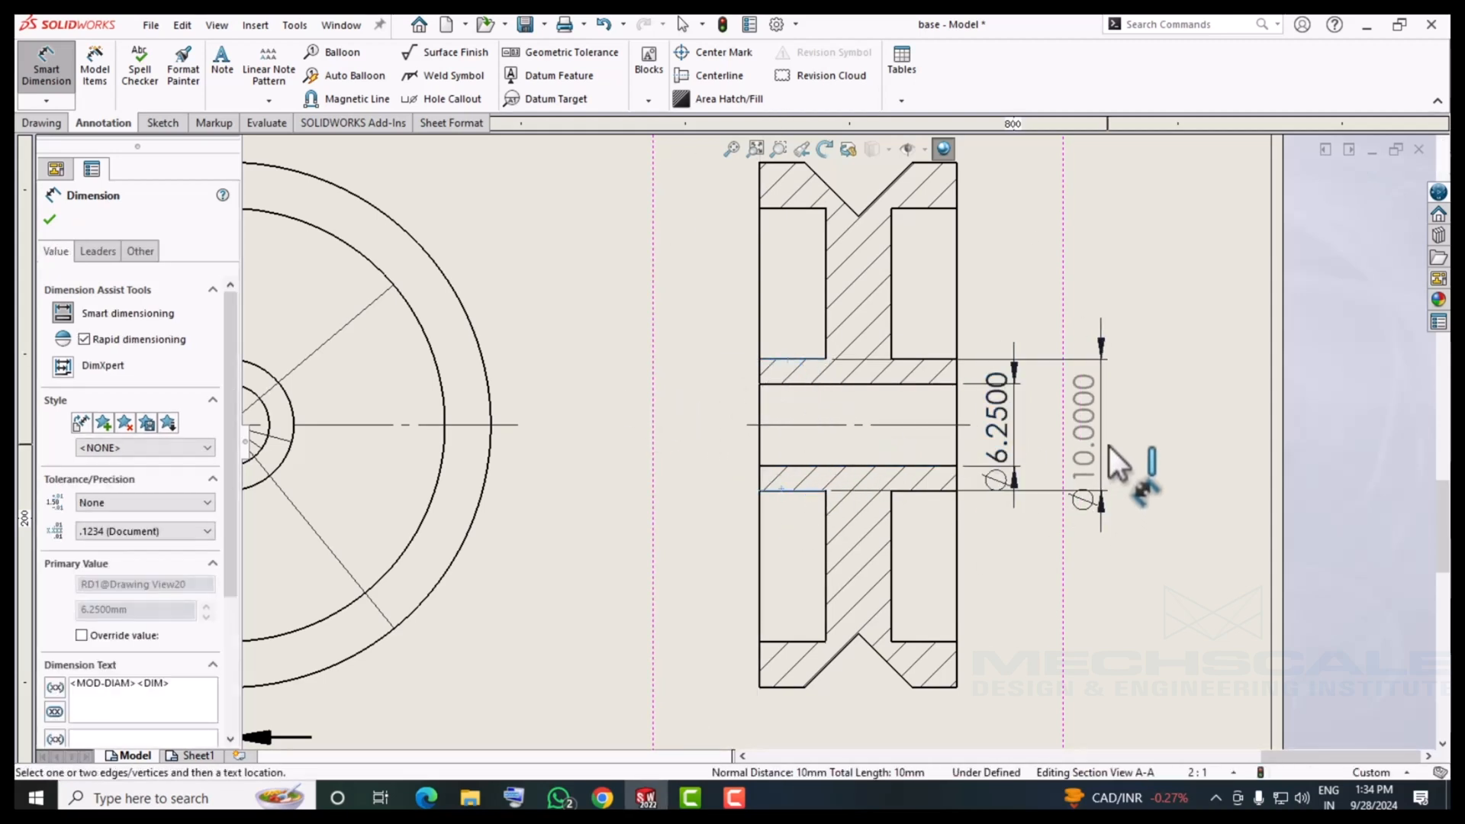
pyautogui.click(1110, 445)
# Dimension the recess depth in the wheel's section view and place the dimension below the view.
pyautogui.click(946, 209)
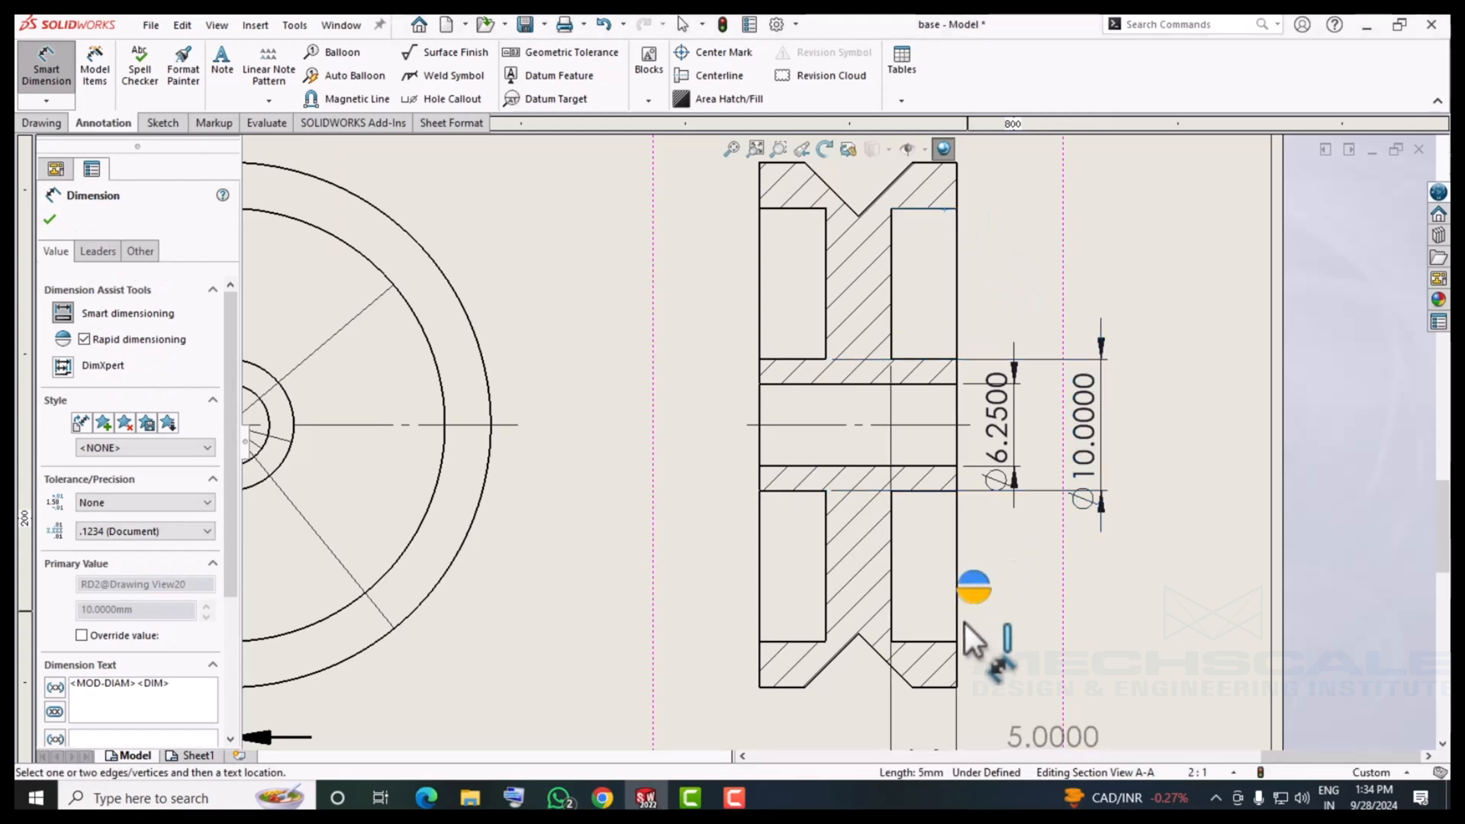
pyautogui.click(951, 639)
pyautogui.press('Escape')
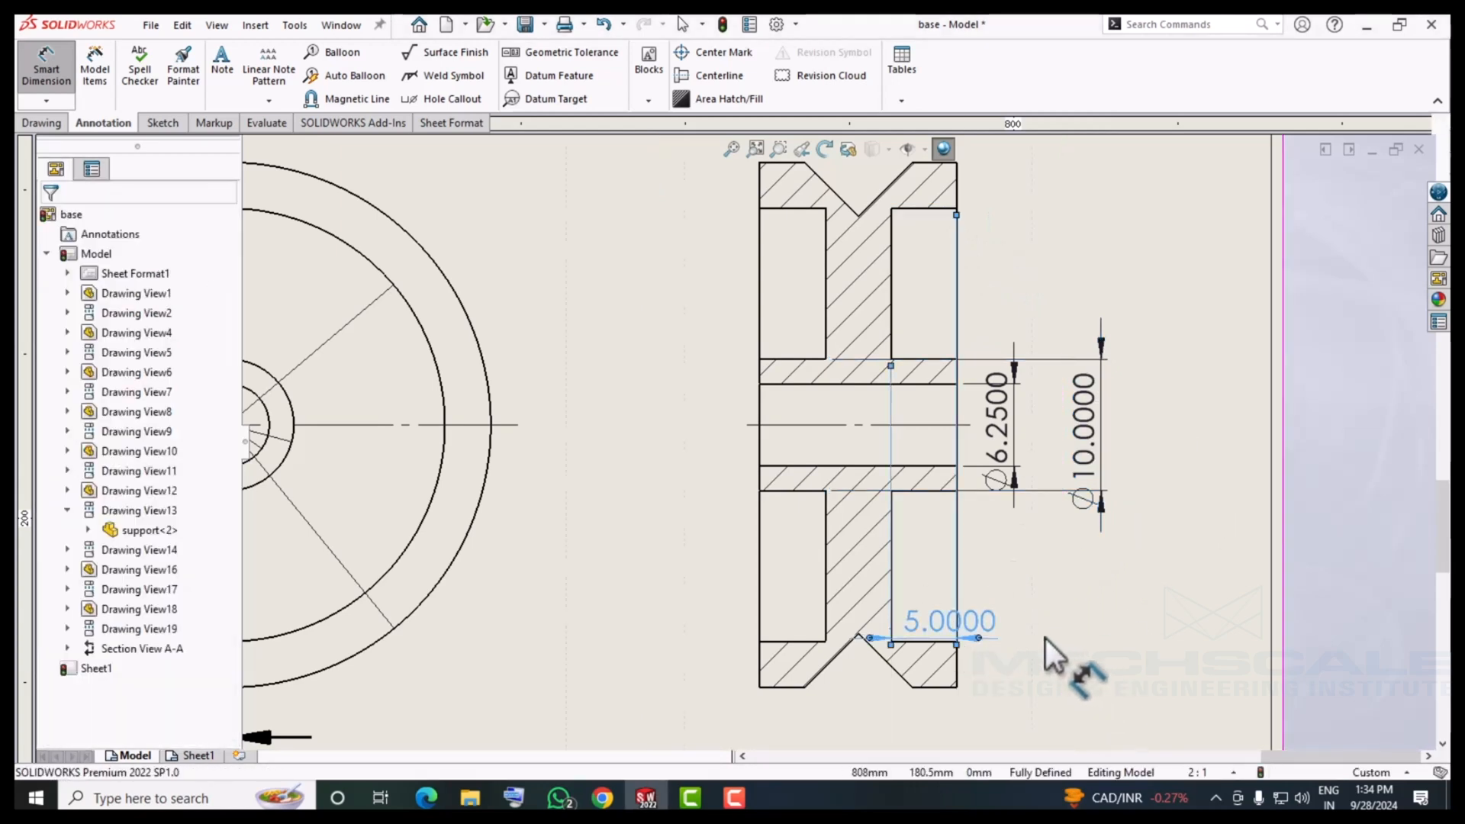
pyautogui.moveTo(945, 621); pyautogui.dragTo(921, 709)
pyautogui.press('Escape')
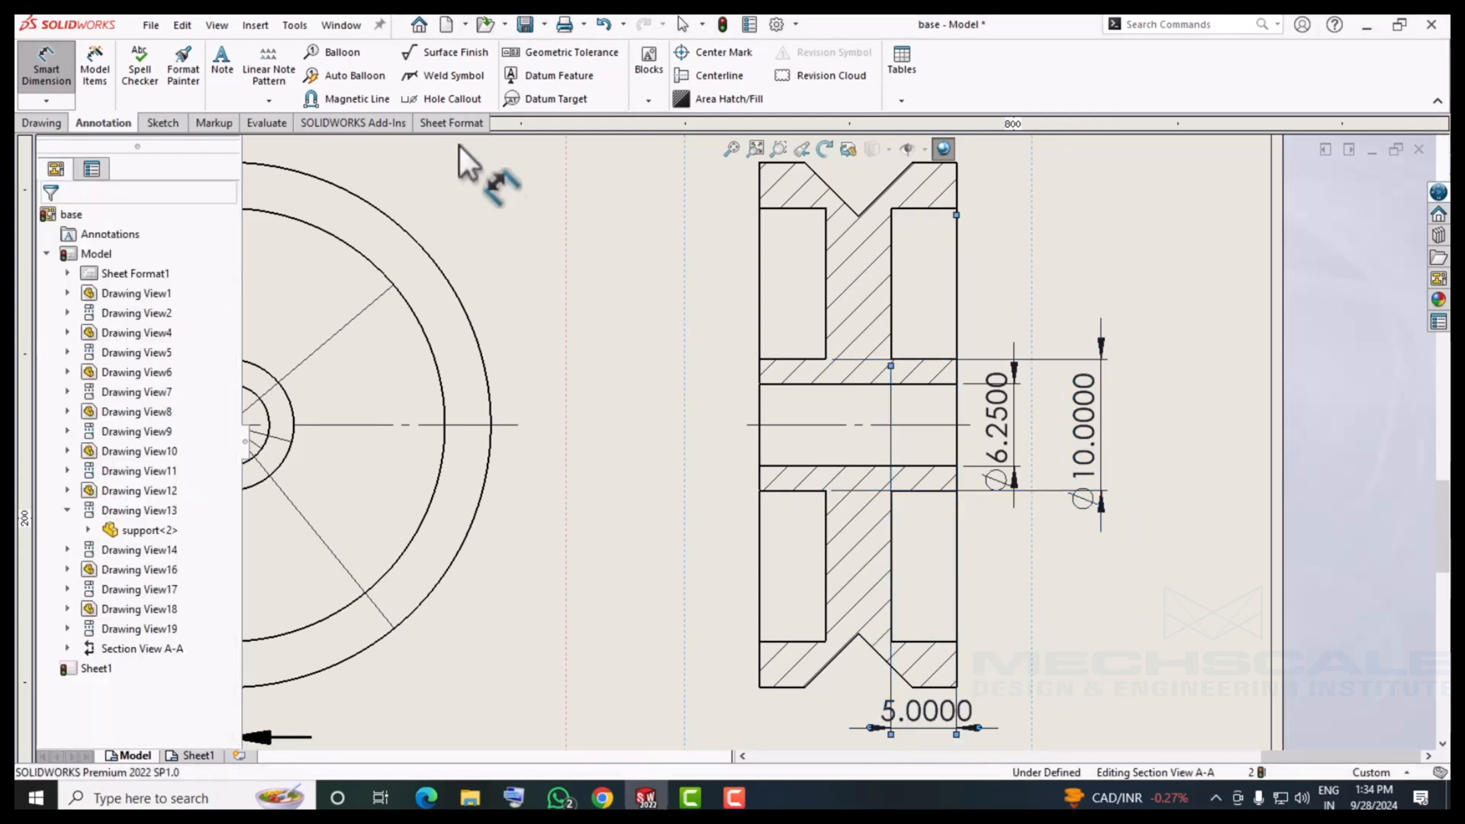
# Dimension the recess diameter and the wheel's outer diameter in the section view, placing them outside the hub dimension.
pyautogui.click(50, 70)
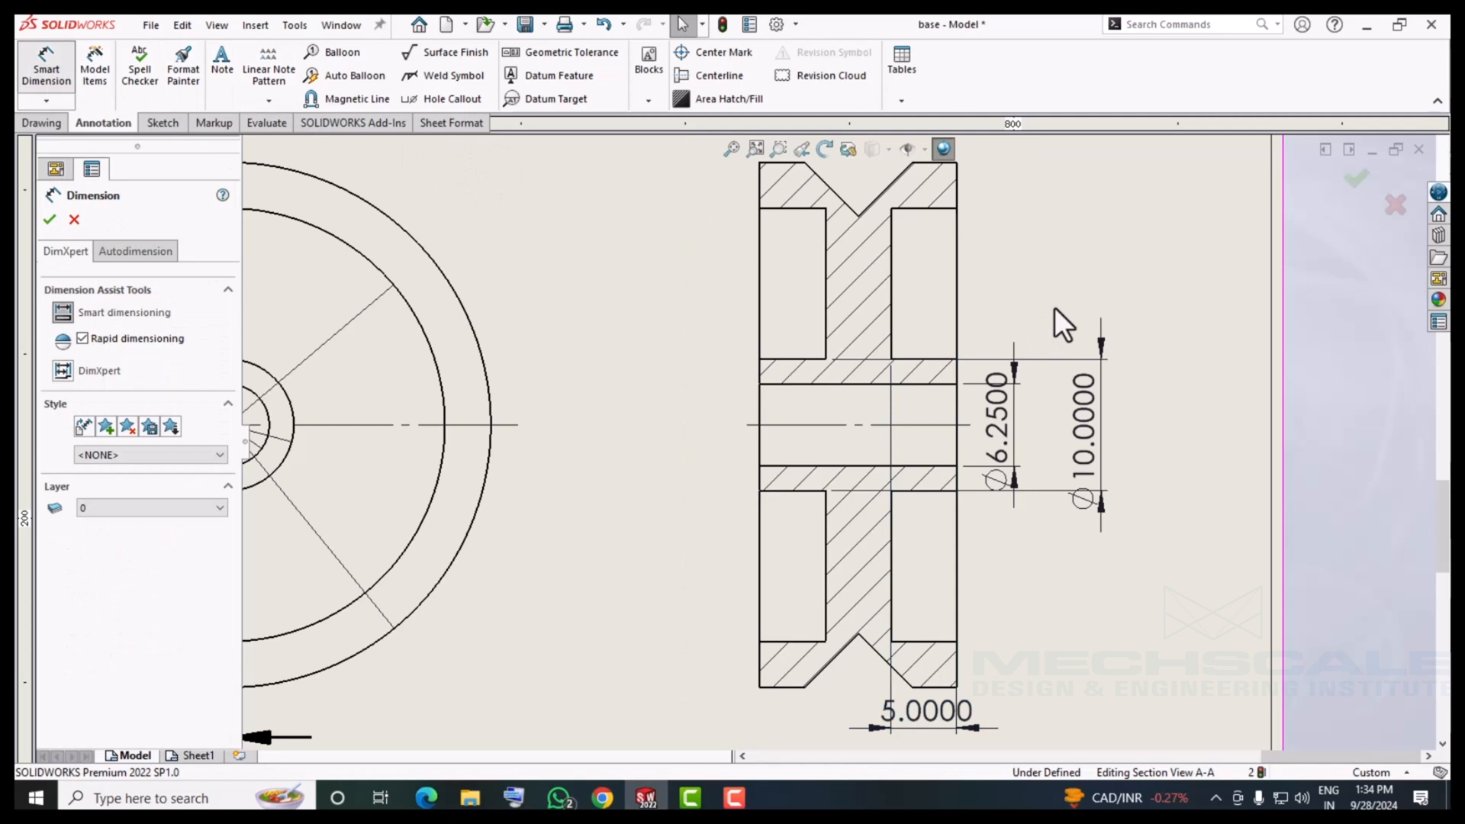
pyautogui.click(955, 212)
pyautogui.click(958, 642)
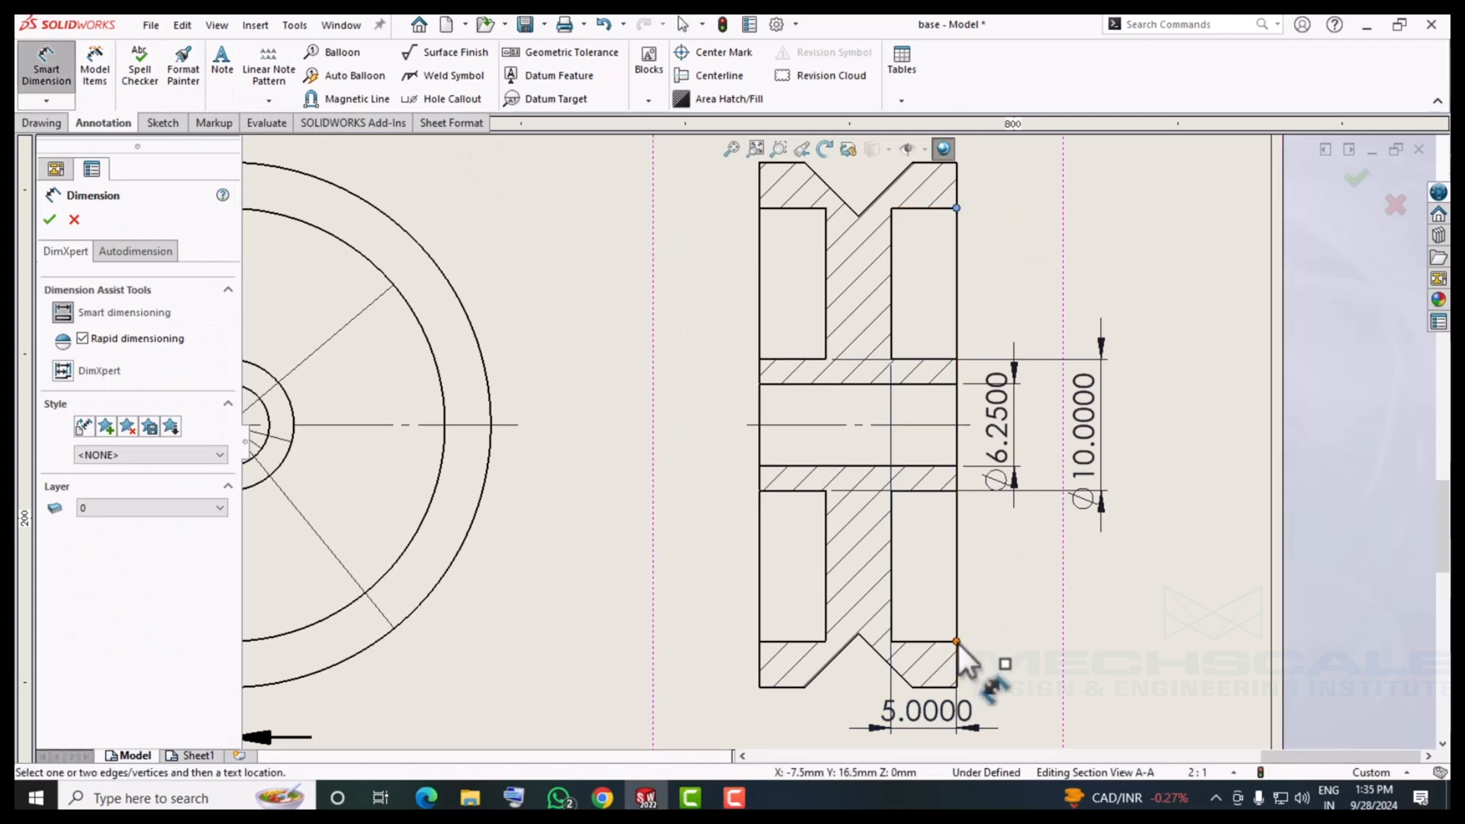
pyautogui.click(1175, 470)
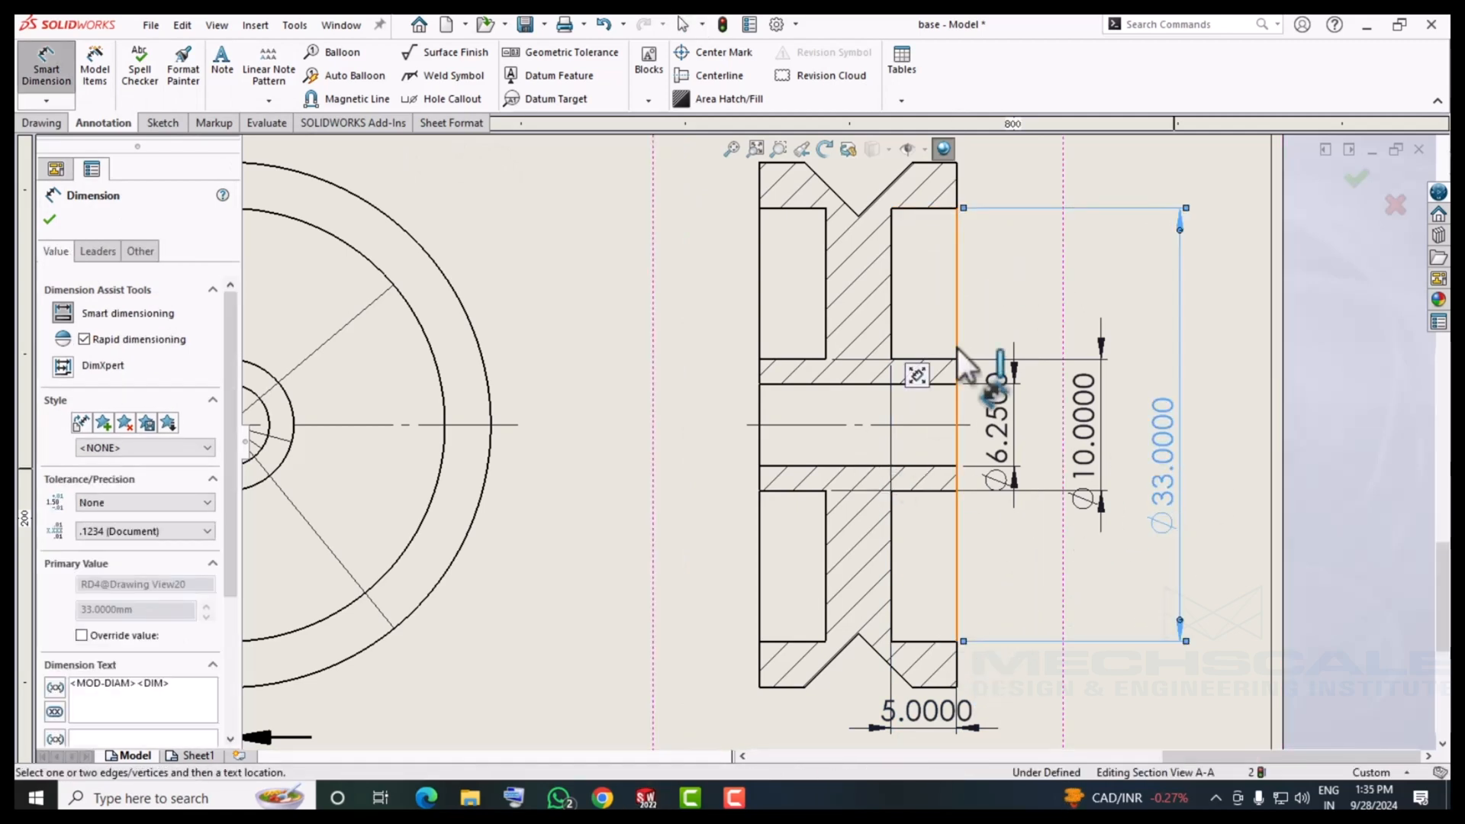
pyautogui.press('f')
pyautogui.click(905, 287)
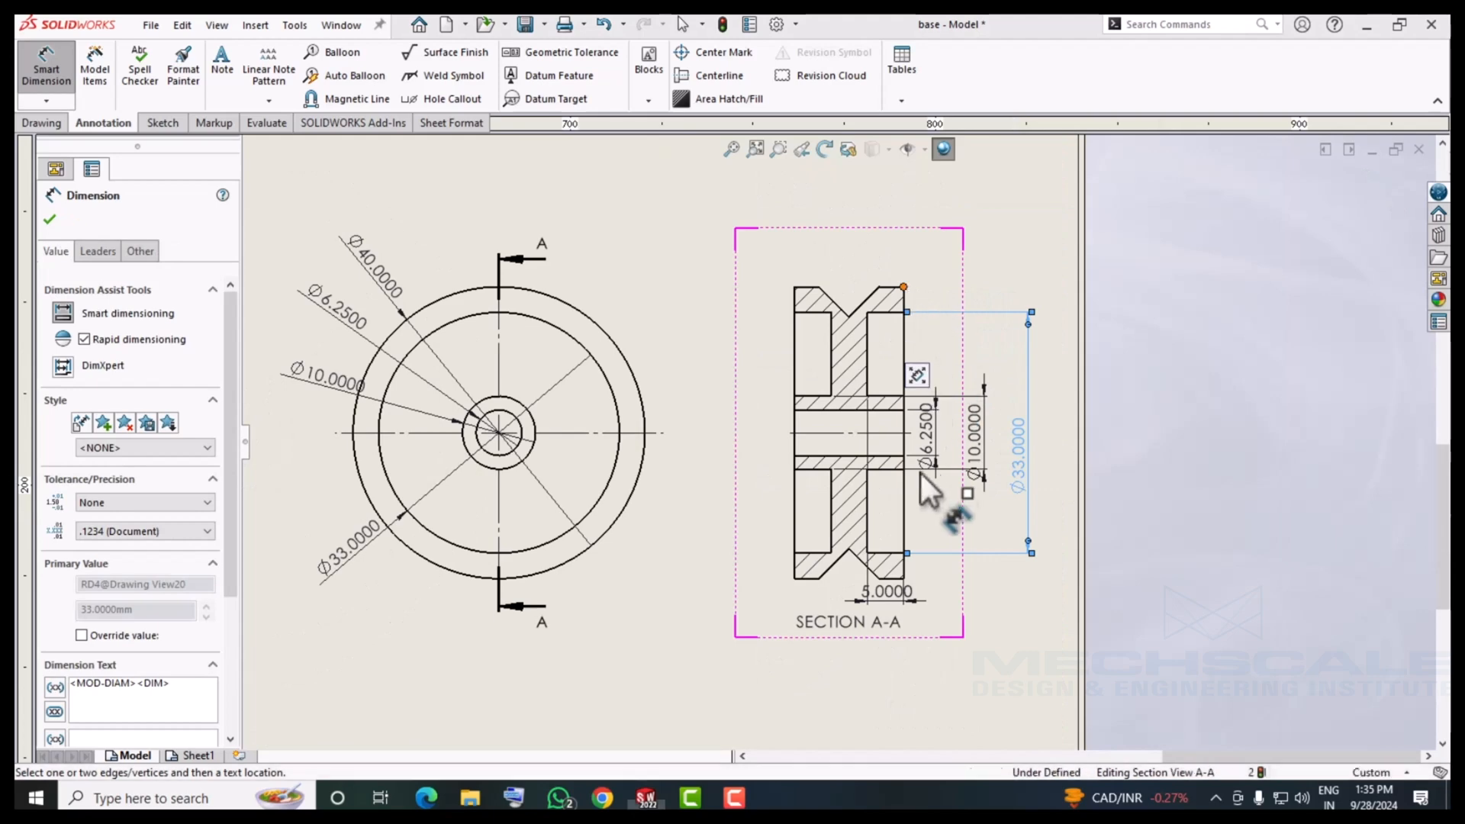
pyautogui.click(904, 578)
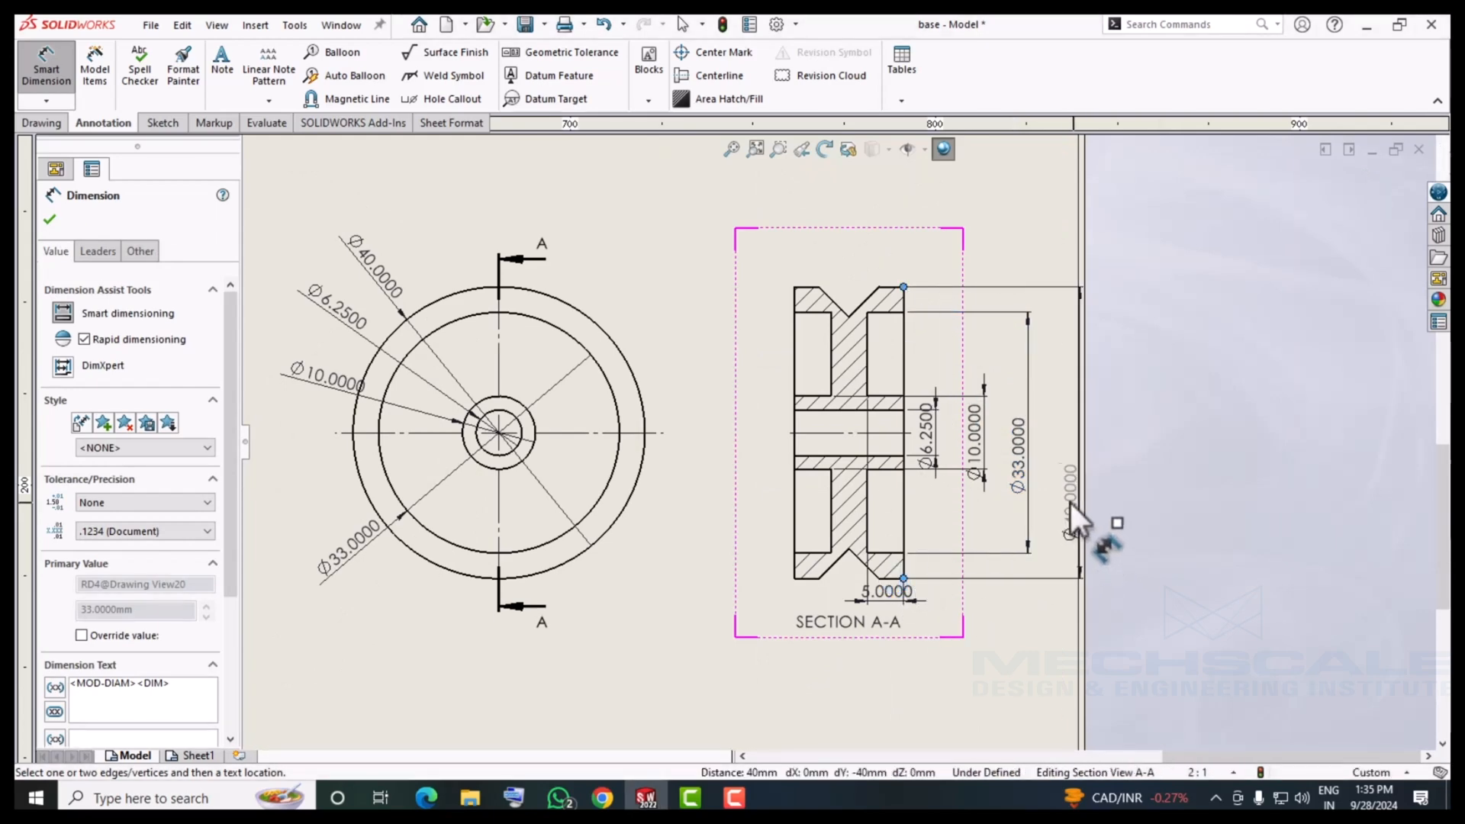
pyautogui.click(1058, 473)
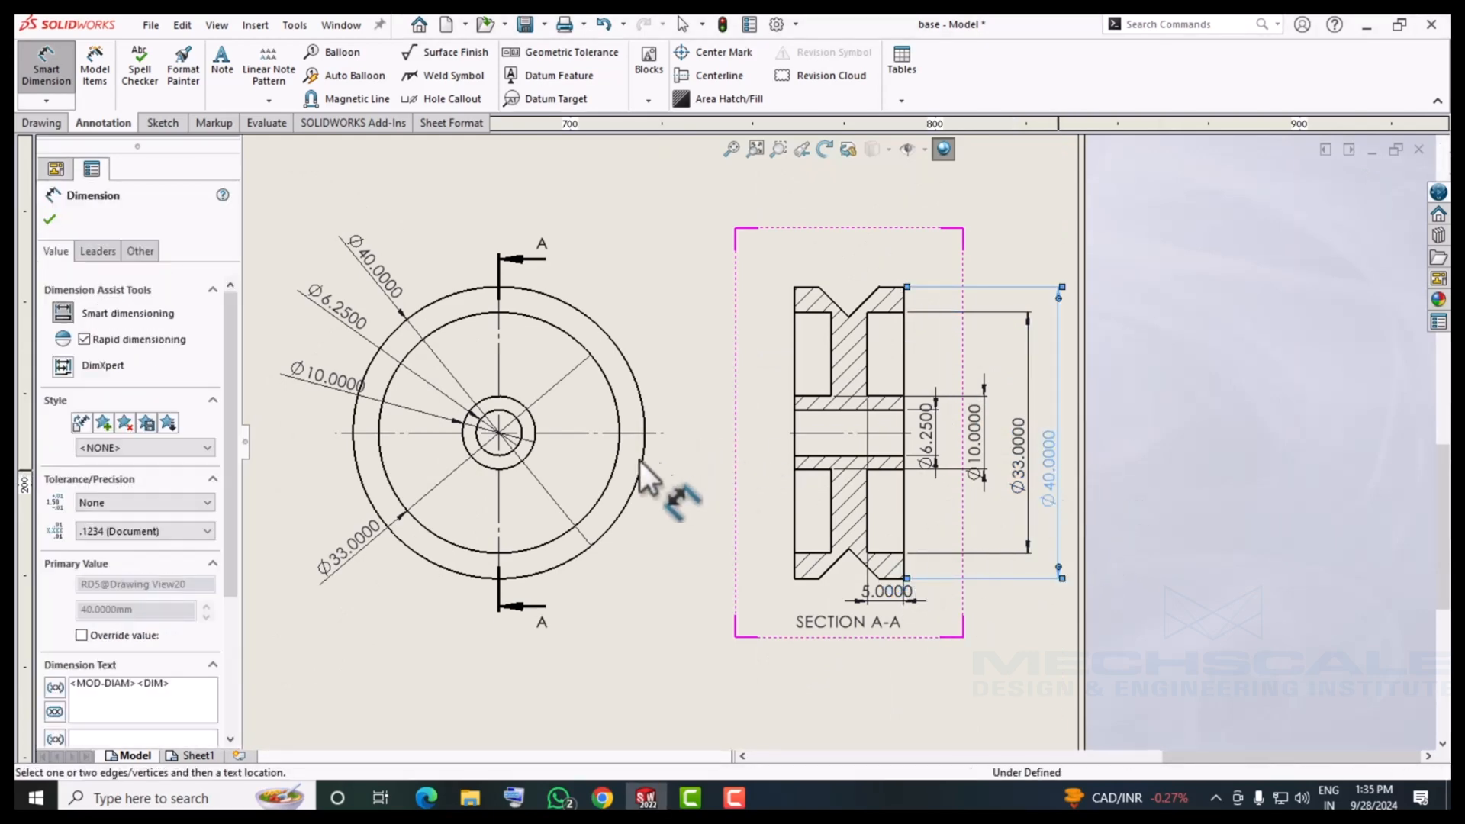
# Finish dimensioning and review the layout of all part views across the sheet.
pyautogui.scroll(5, 878, 478)
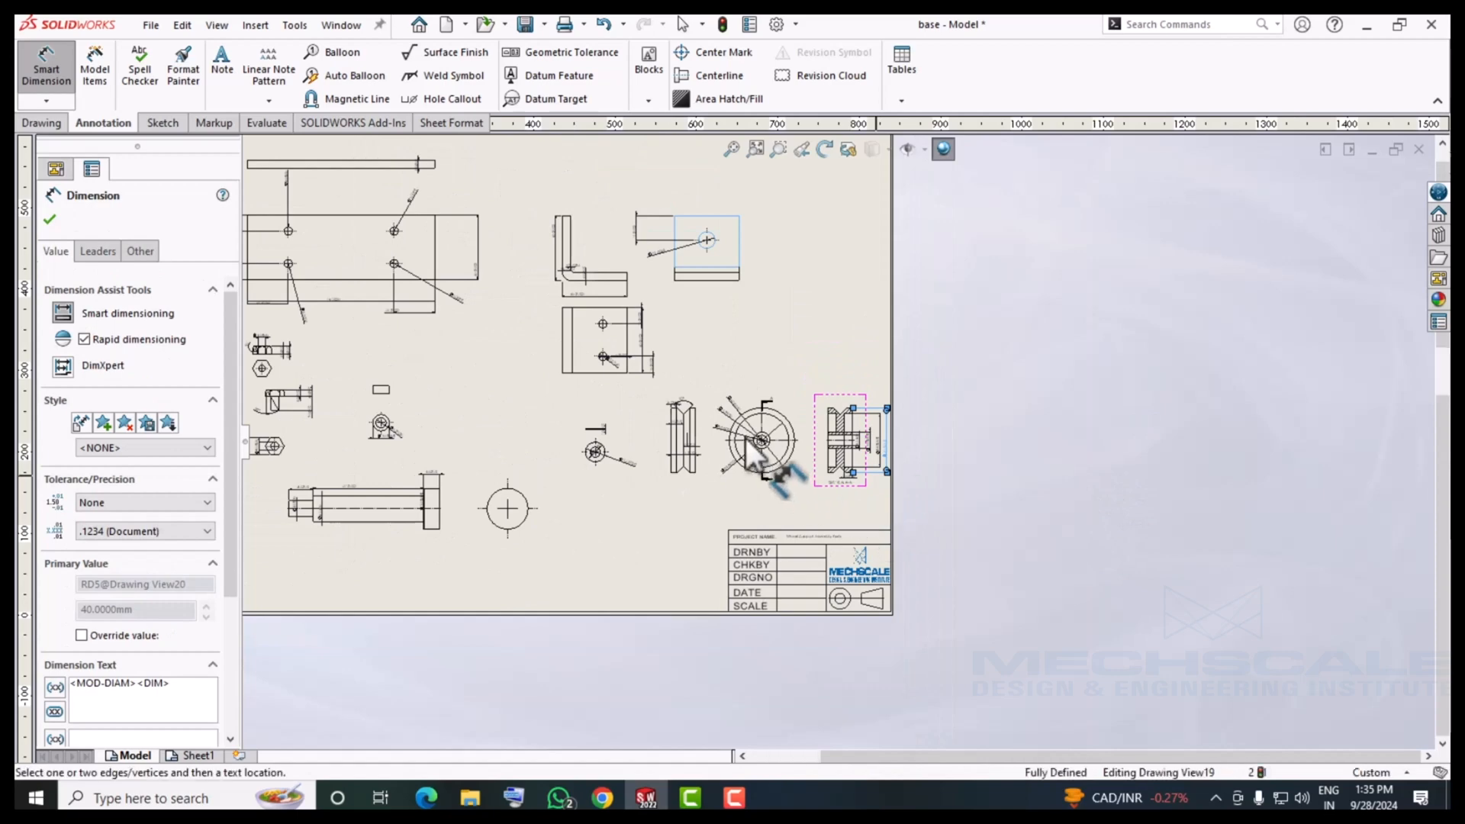
pyautogui.scroll(-5, 661, 391)
pyautogui.scroll(5, 832, 382)
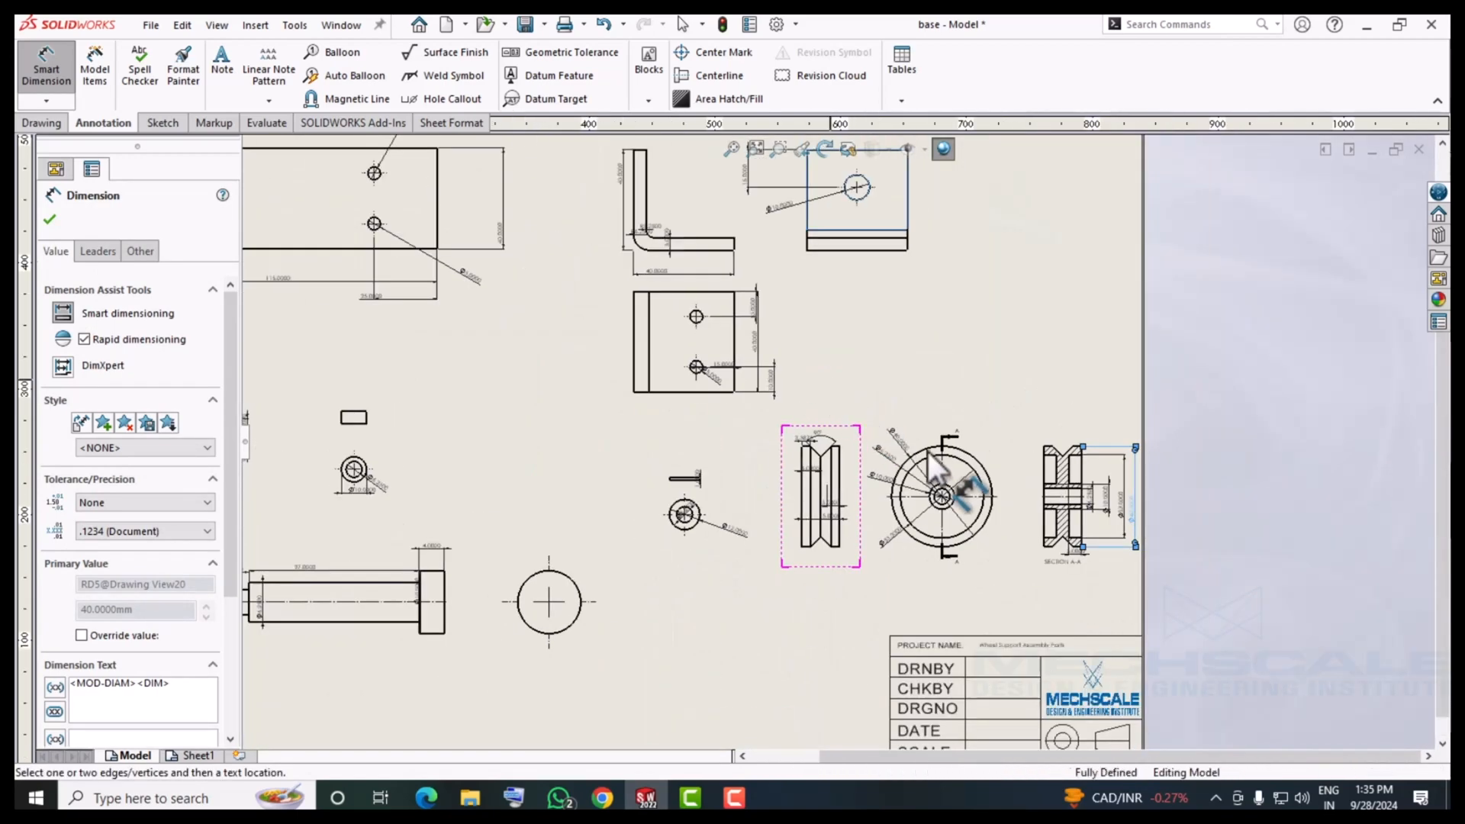
pyautogui.press('Escape')
pyautogui.scroll(-4, 969, 561)
pyautogui.press('Escape')
pyautogui.scroll(6, 997, 552)
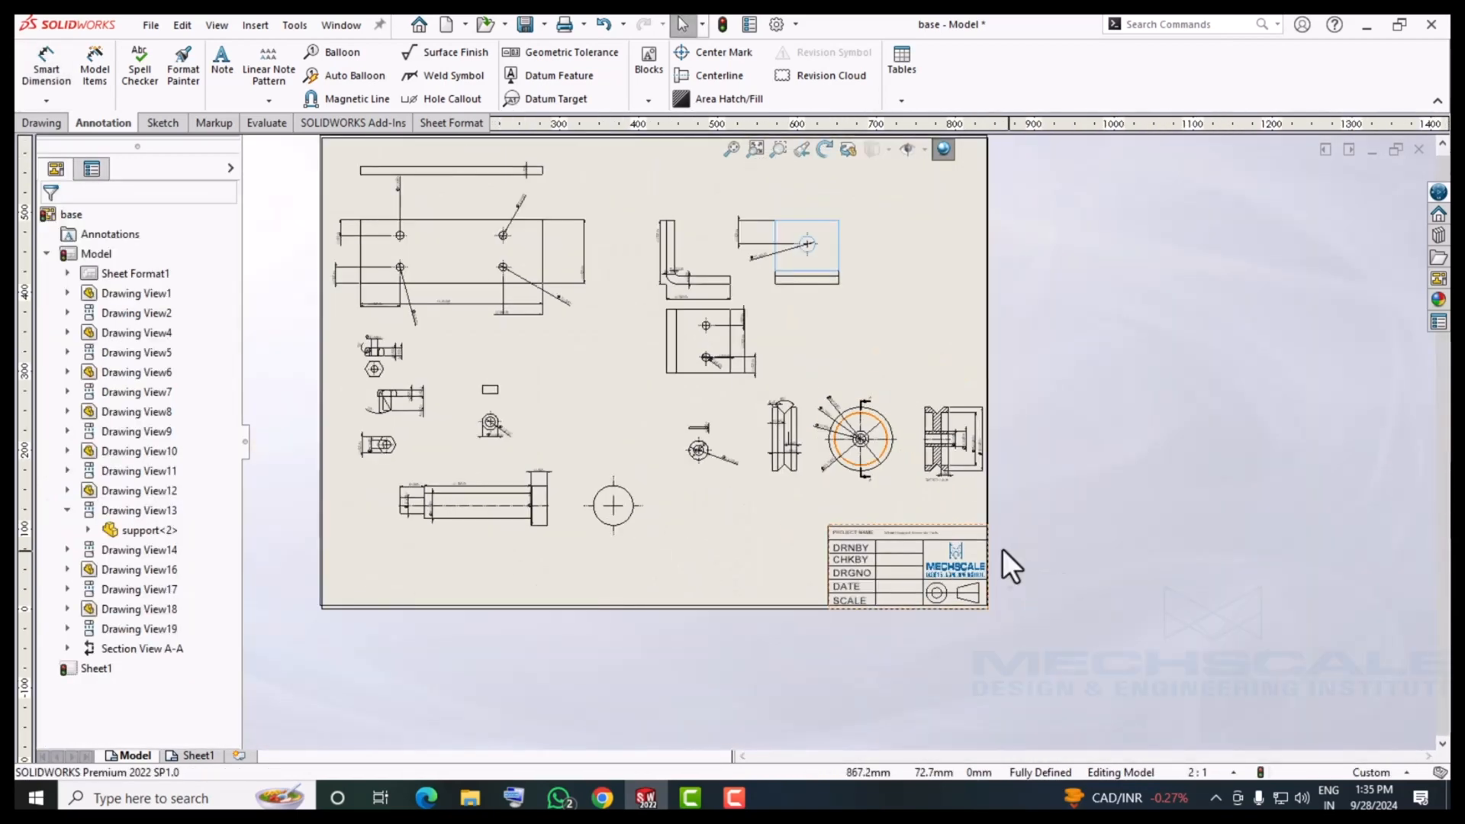
pyautogui.scroll(3, 717, 389)
pyautogui.scroll(-2, 702, 369)
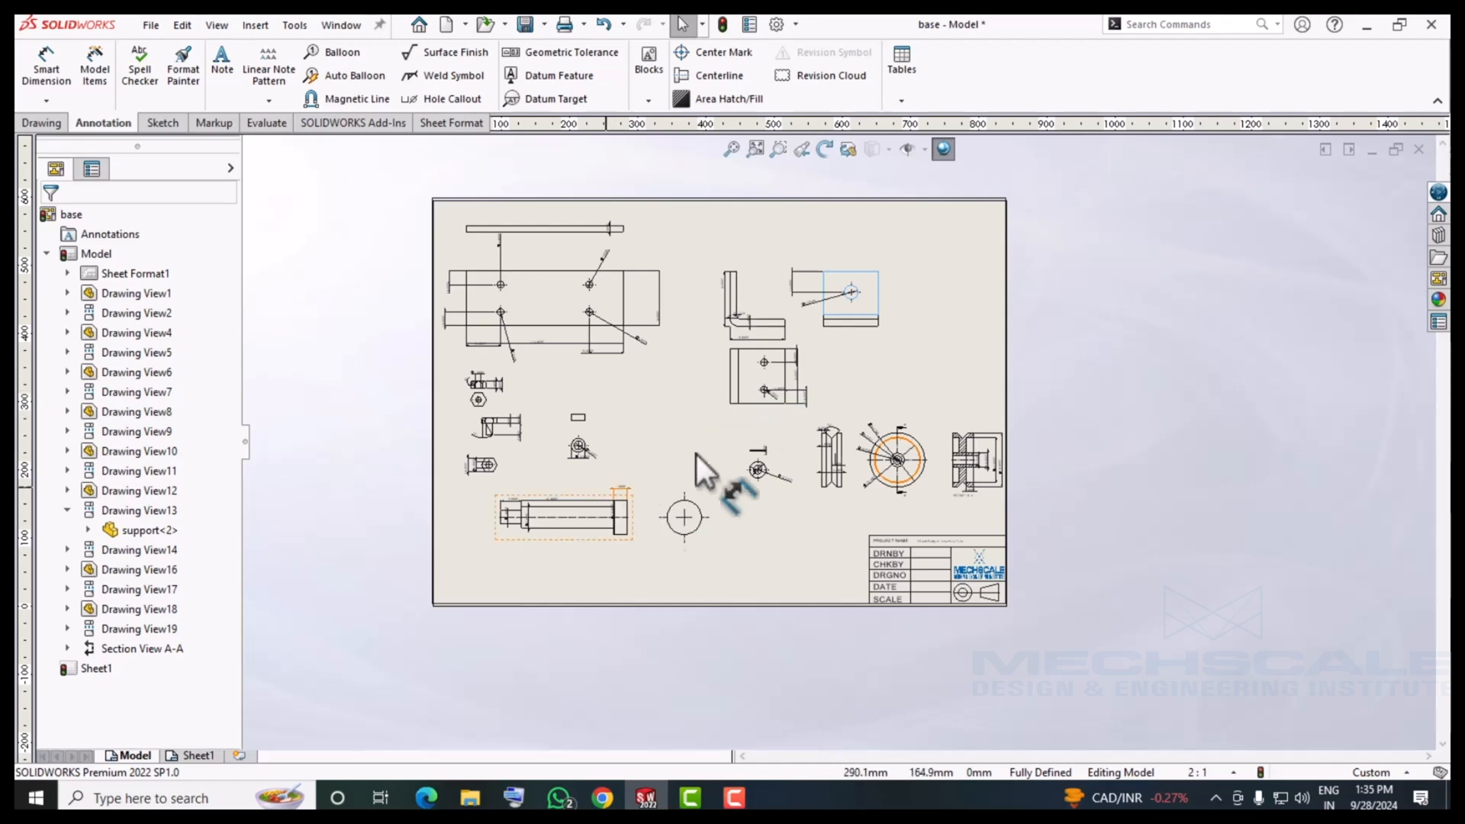
pyautogui.scroll(-1, 711, 334)
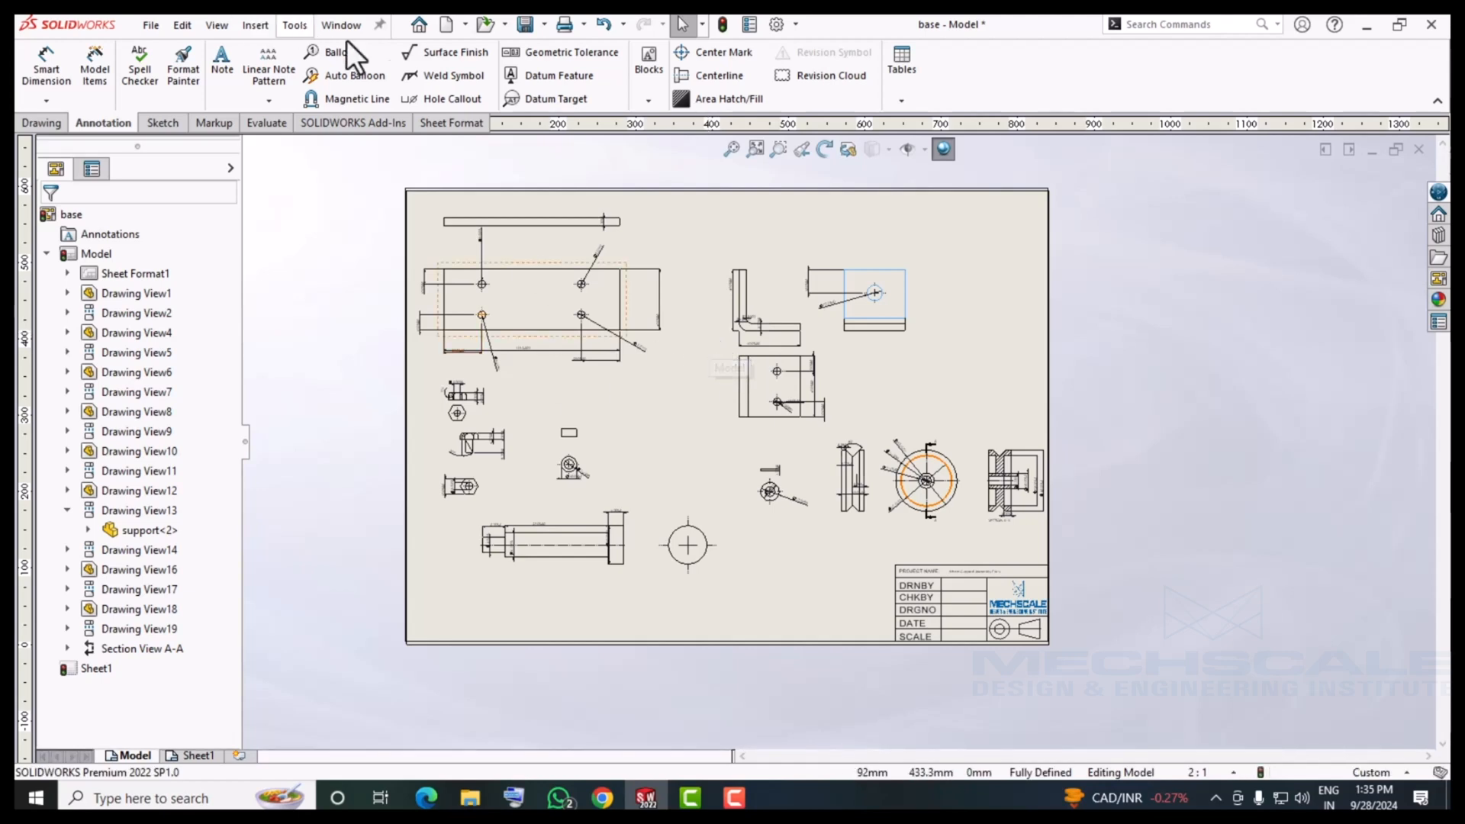
# Save the drawing and export it in Dwg format as base in the 03. Drawing folder, accepting the differing view scales.
pyautogui.click(521, 25)
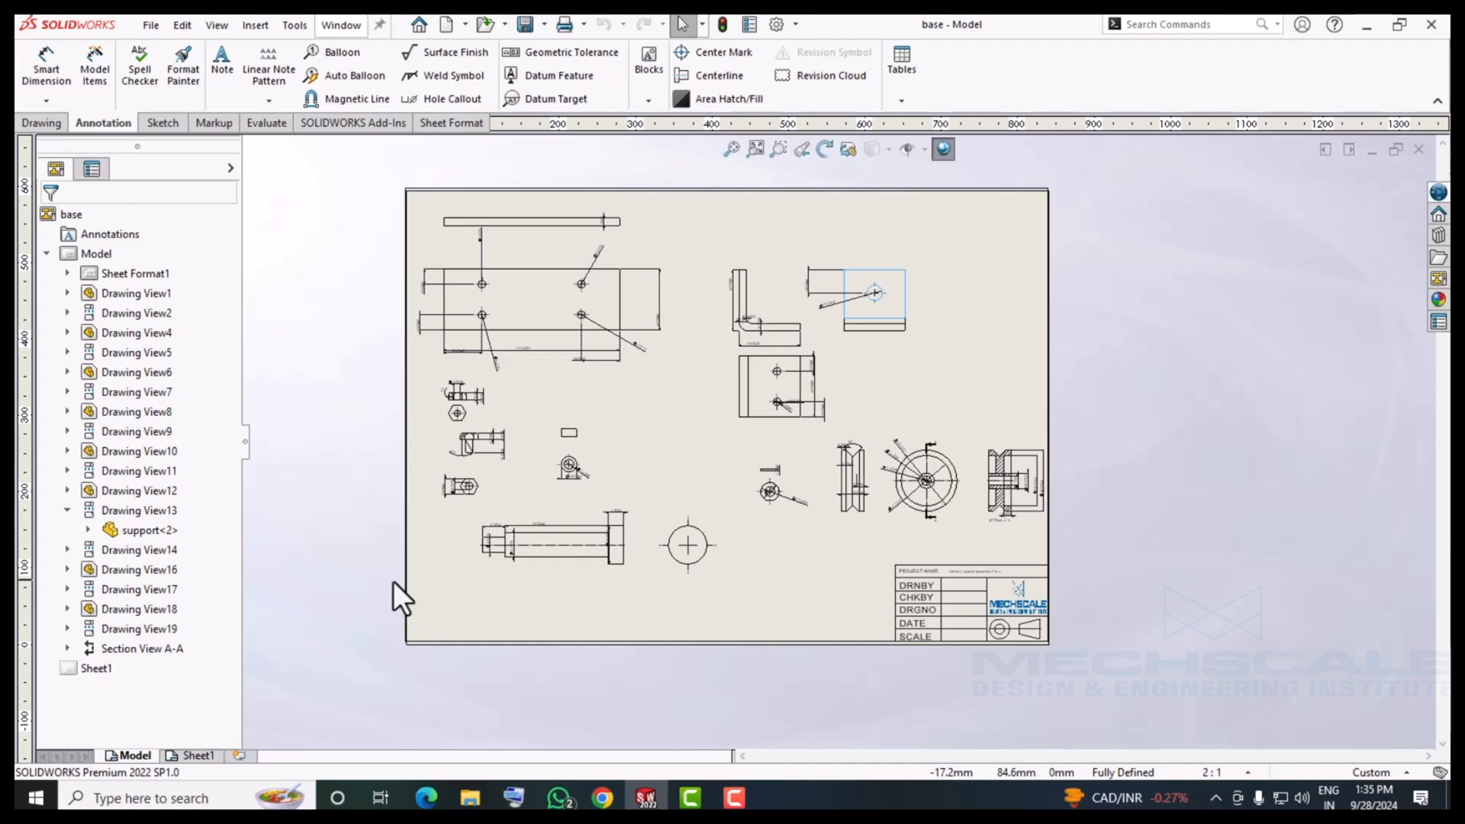
pyautogui.click(543, 27)
pyautogui.click(537, 73)
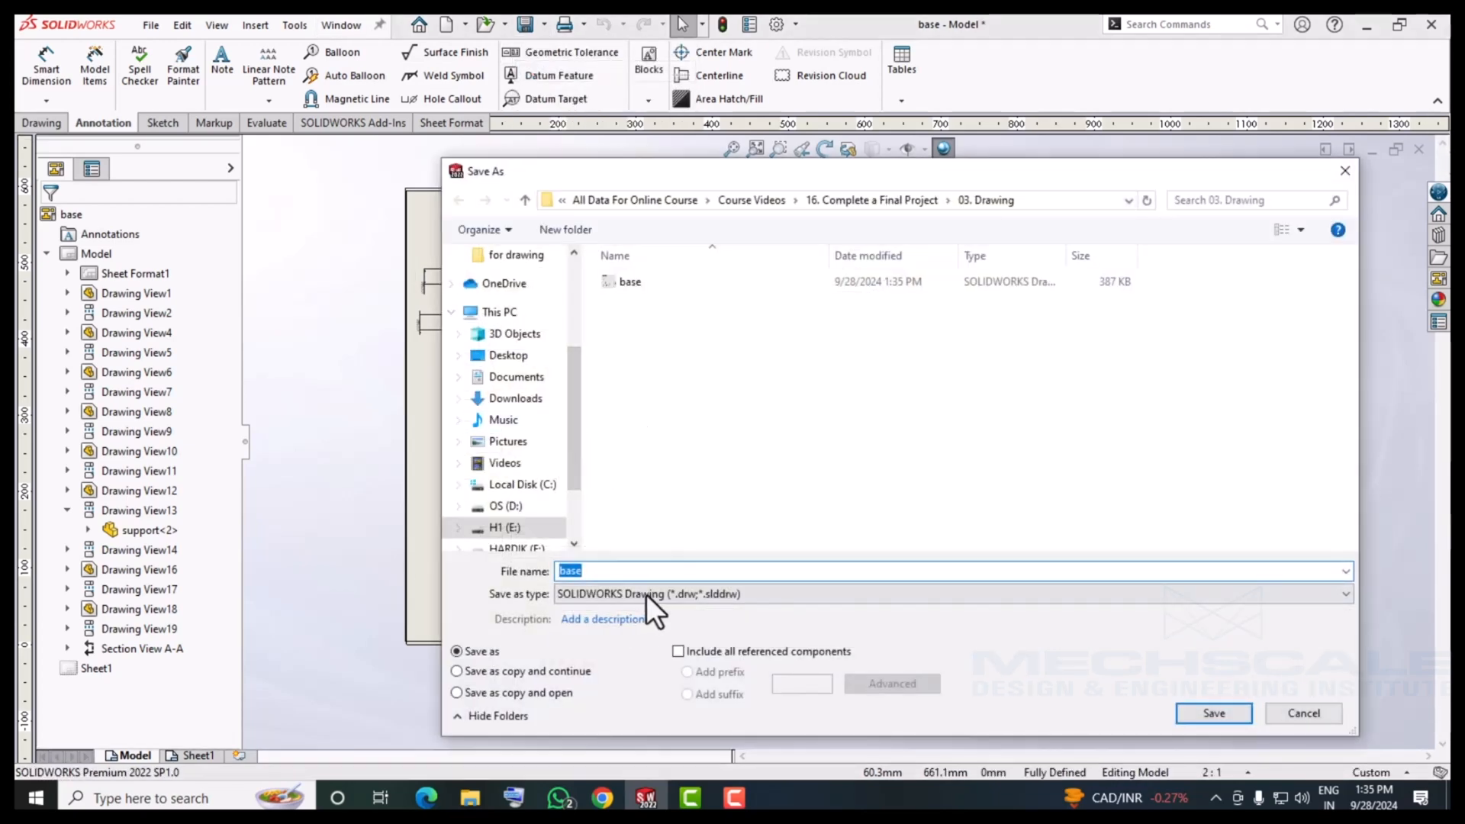
pyautogui.click(647, 593)
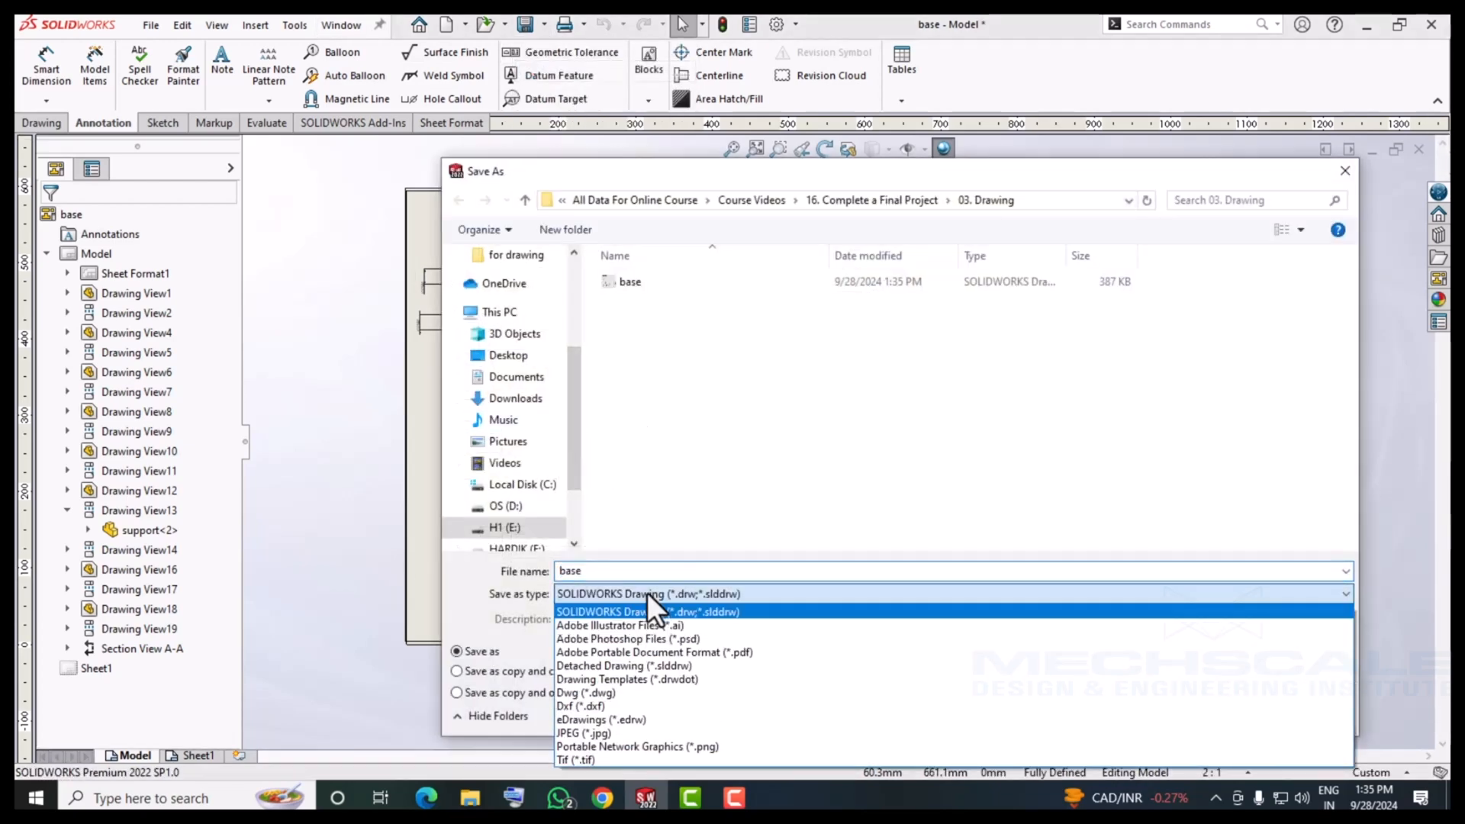
pyautogui.click(570, 693)
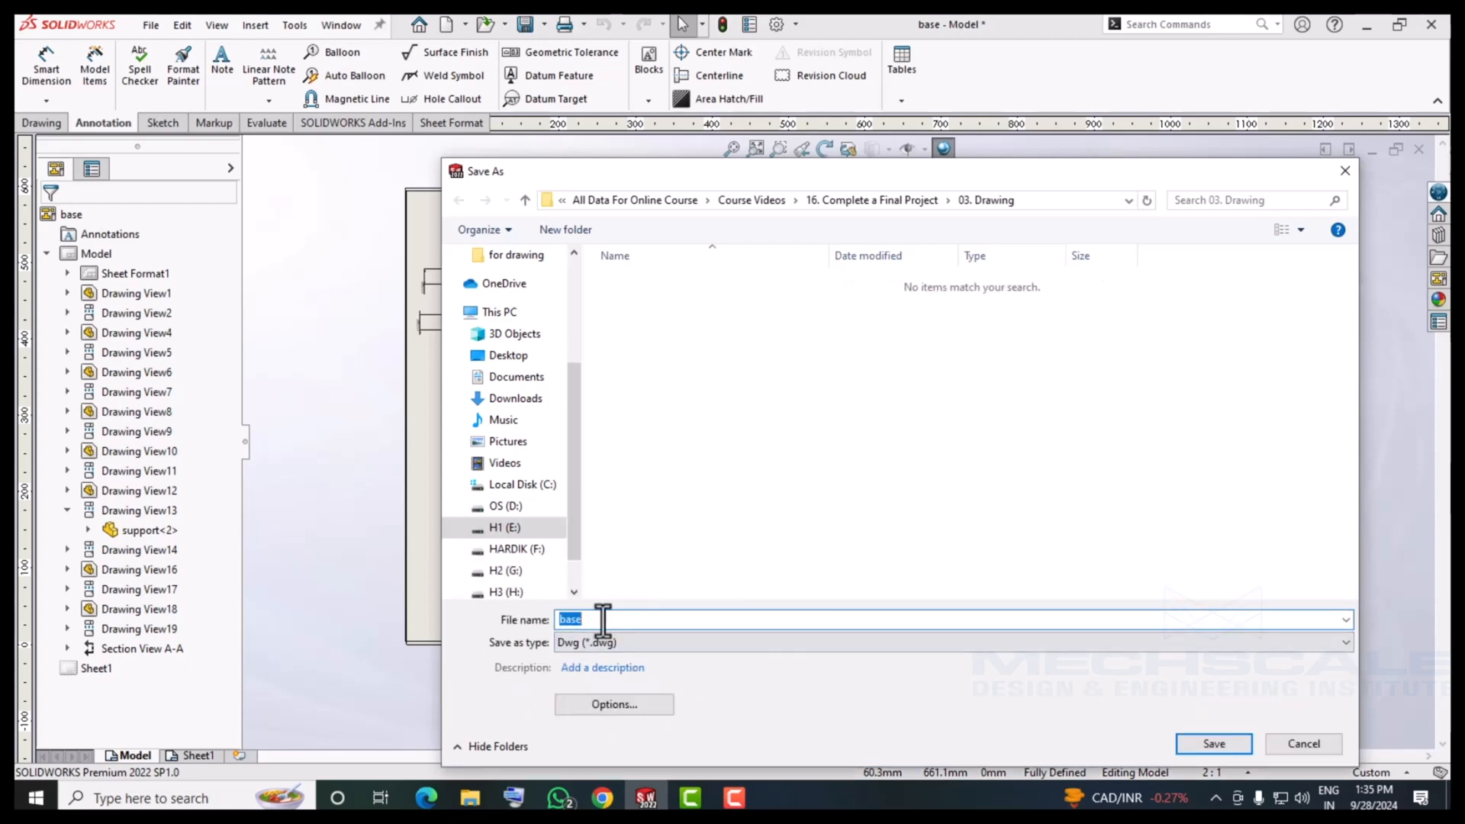
pyautogui.click(1213, 743)
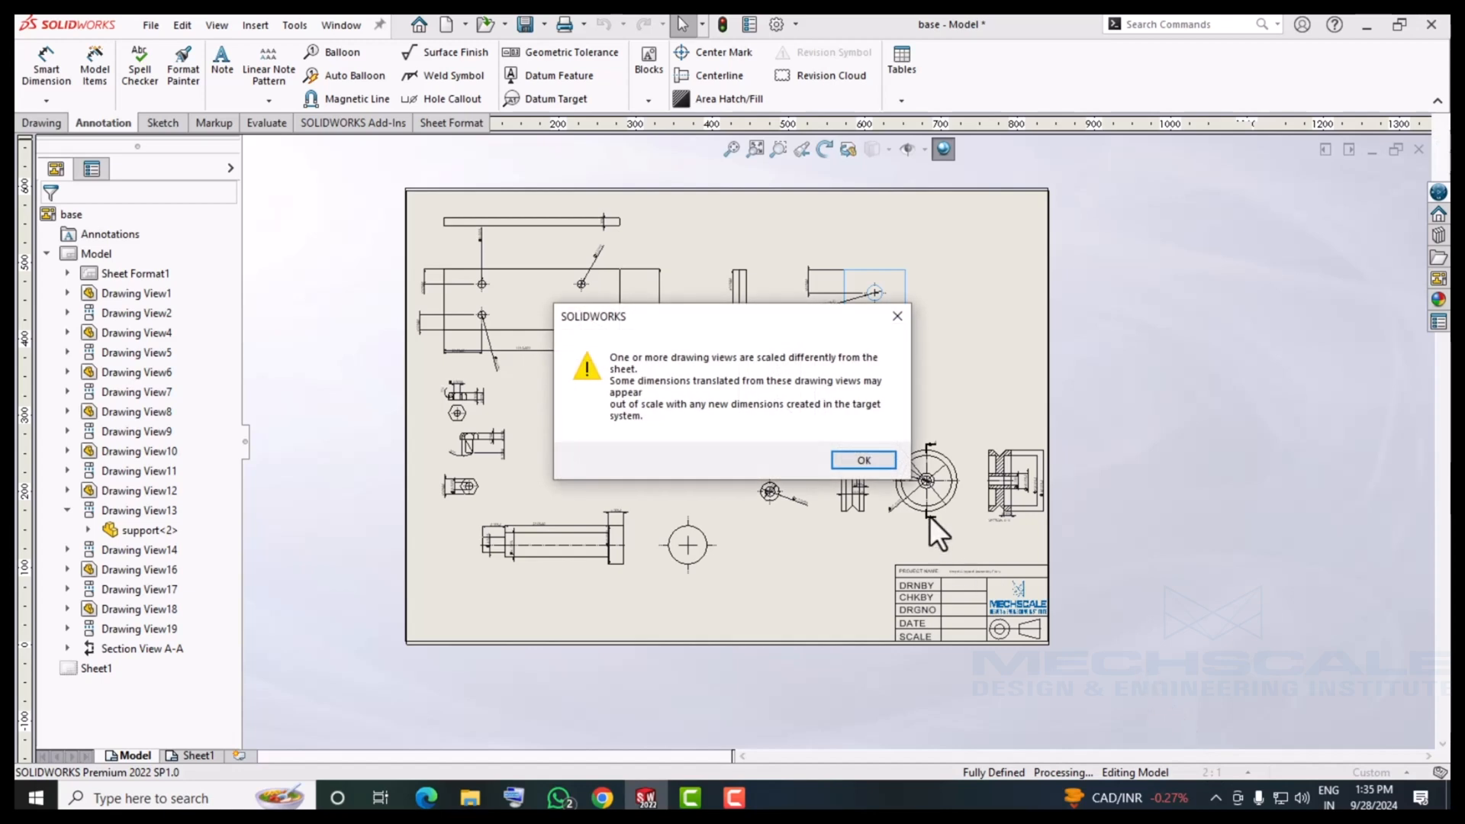
pyautogui.click(863, 464)
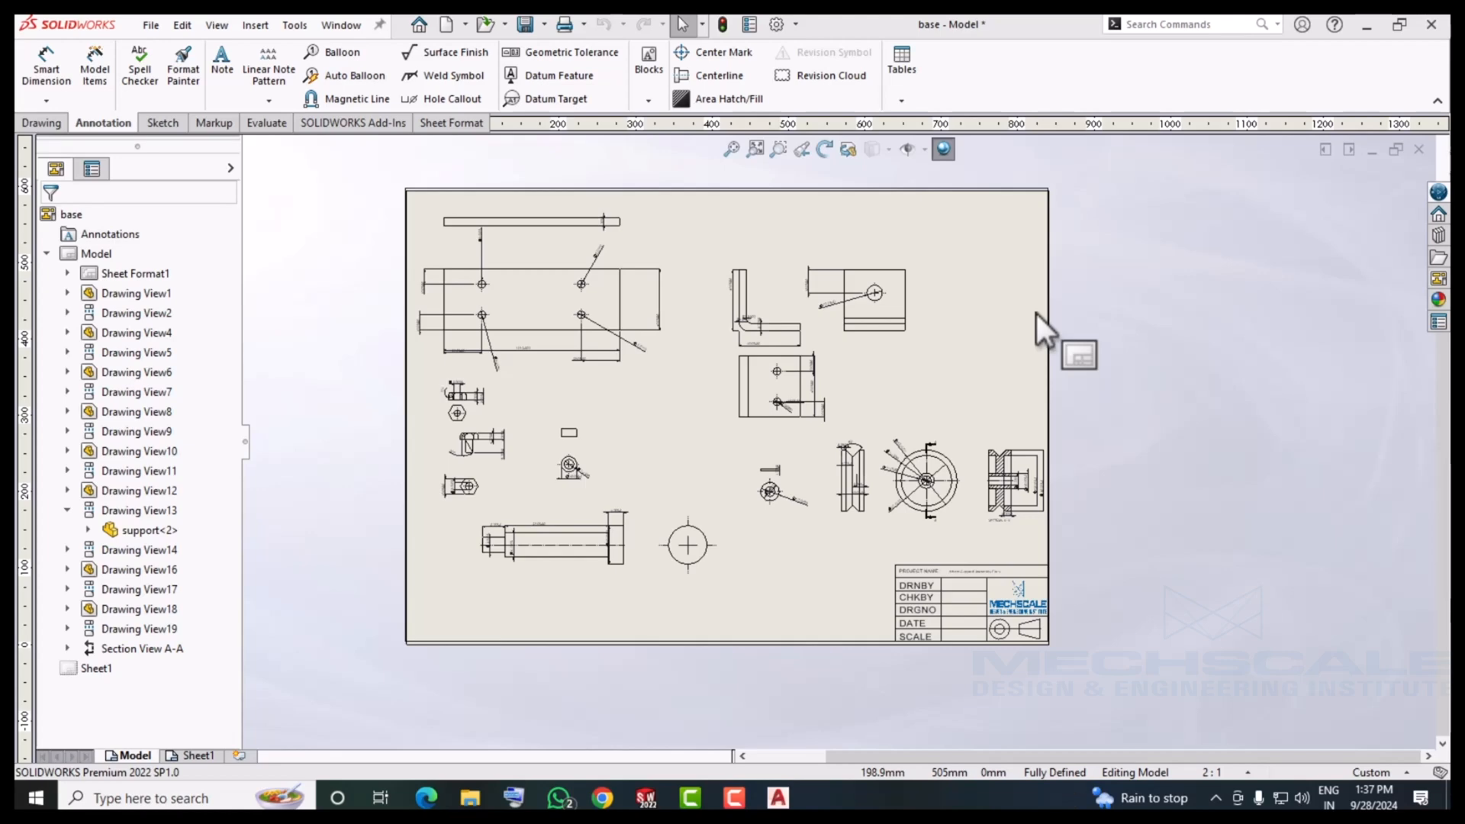
# Switch to AutoCAD and open the recent base drawing, continuing past the foreign DWG notice.
pyautogui.click(777, 797)
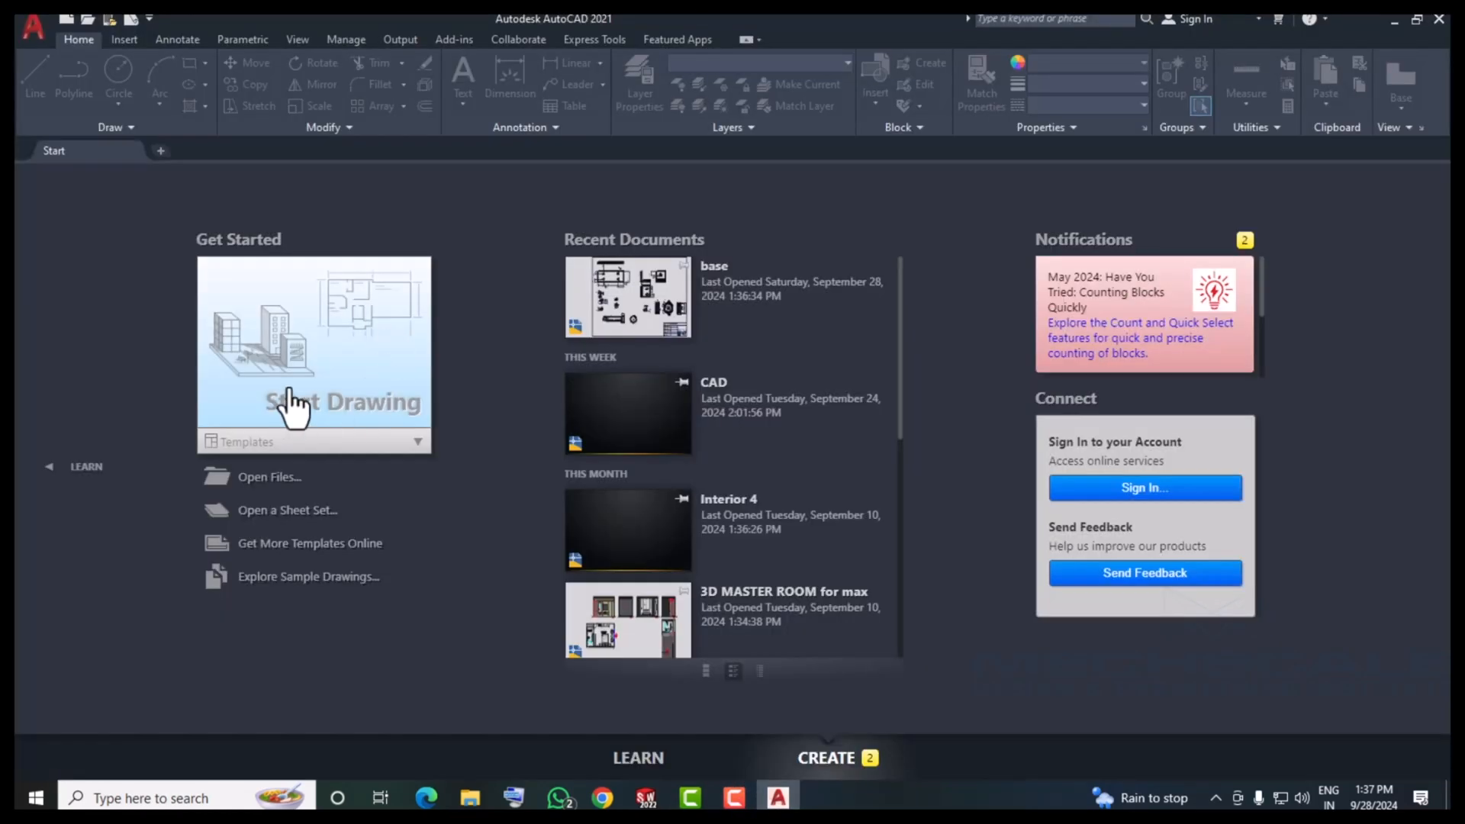
pyautogui.click(621, 305)
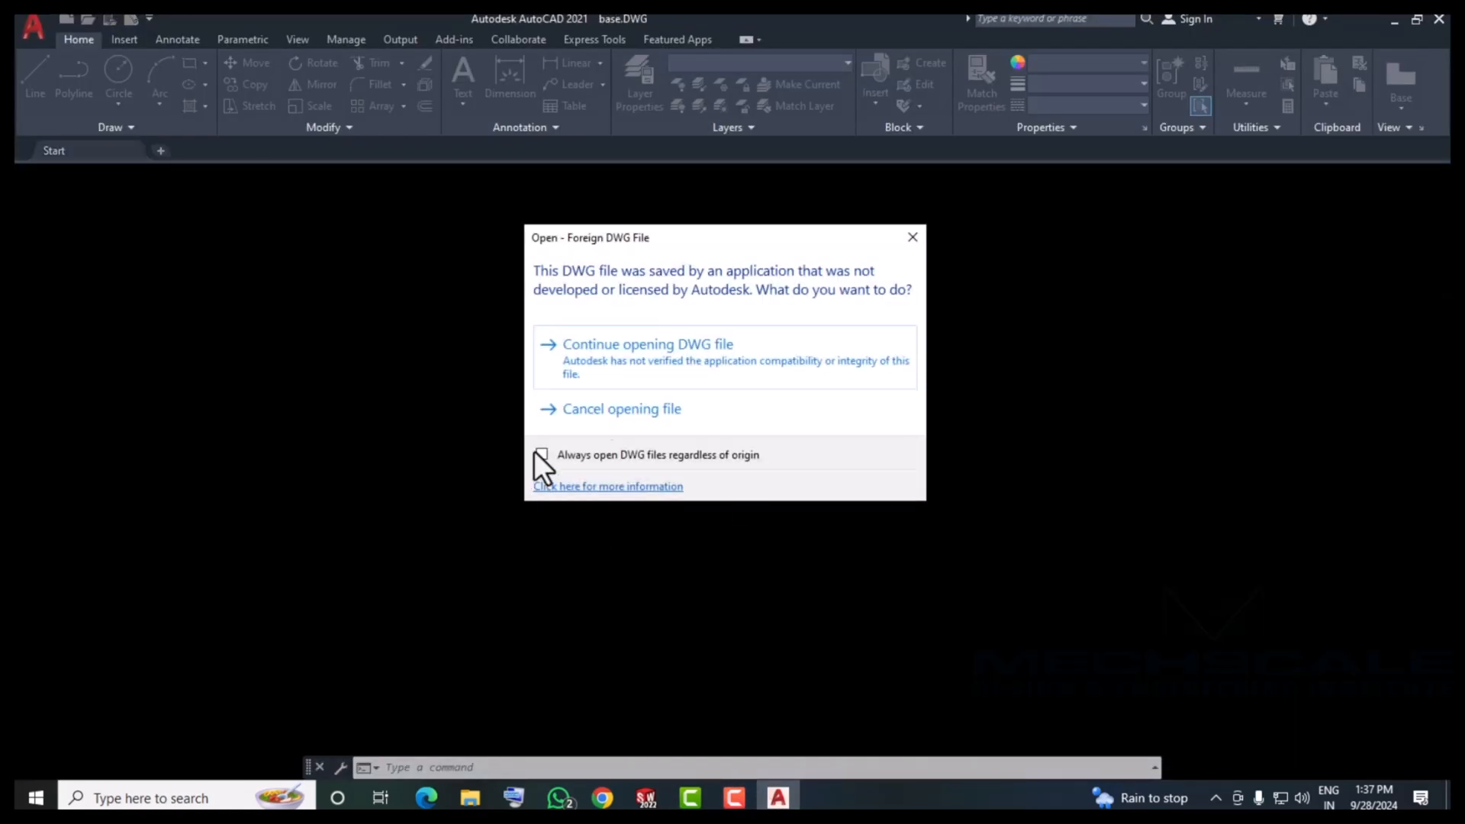
pyautogui.click(671, 347)
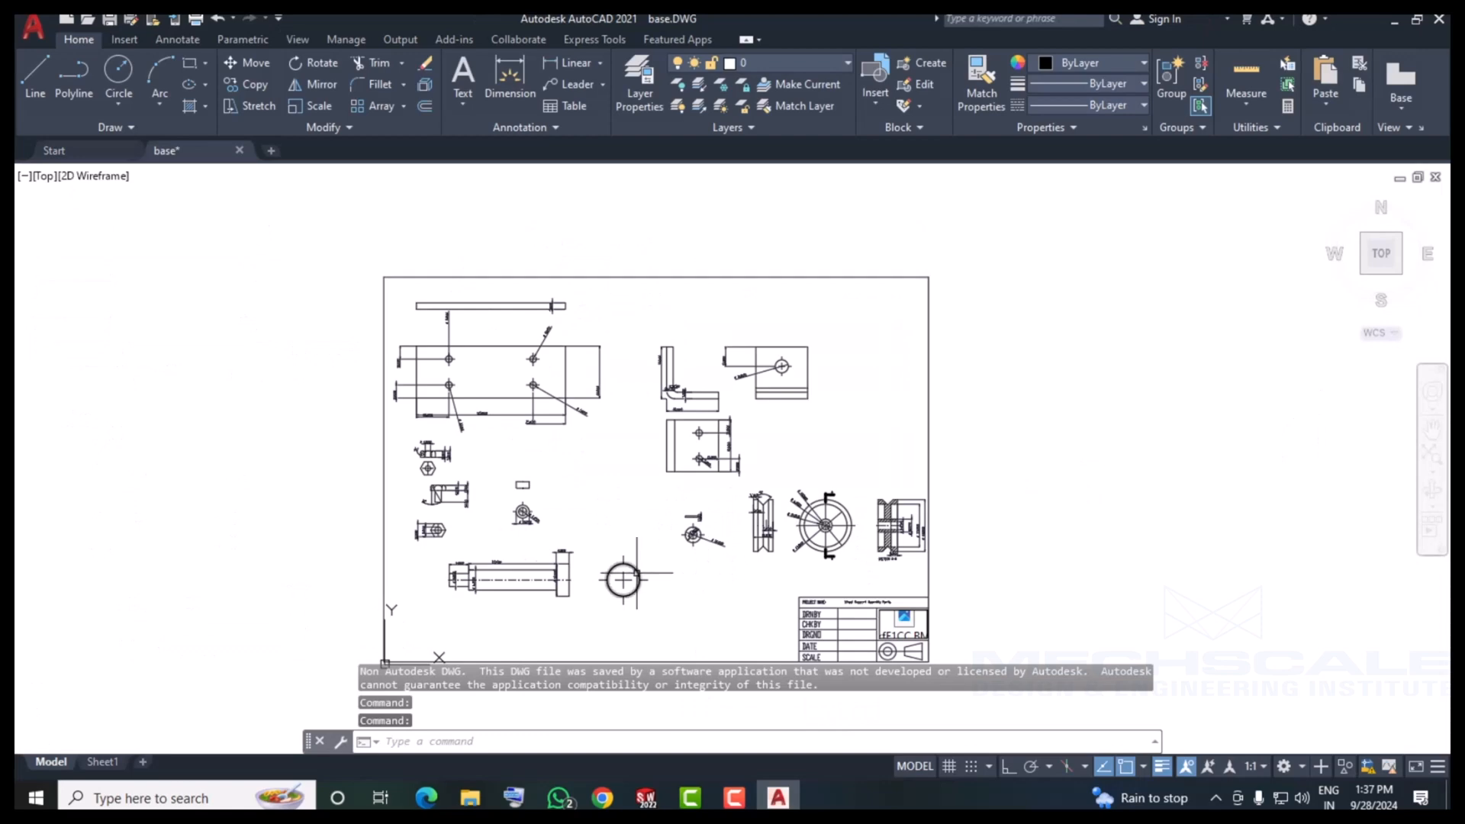
# Erase the logo image placeholder dxfE1CC.BMP from the title block of the exported sheet.
pyautogui.scroll(3, 637, 572)
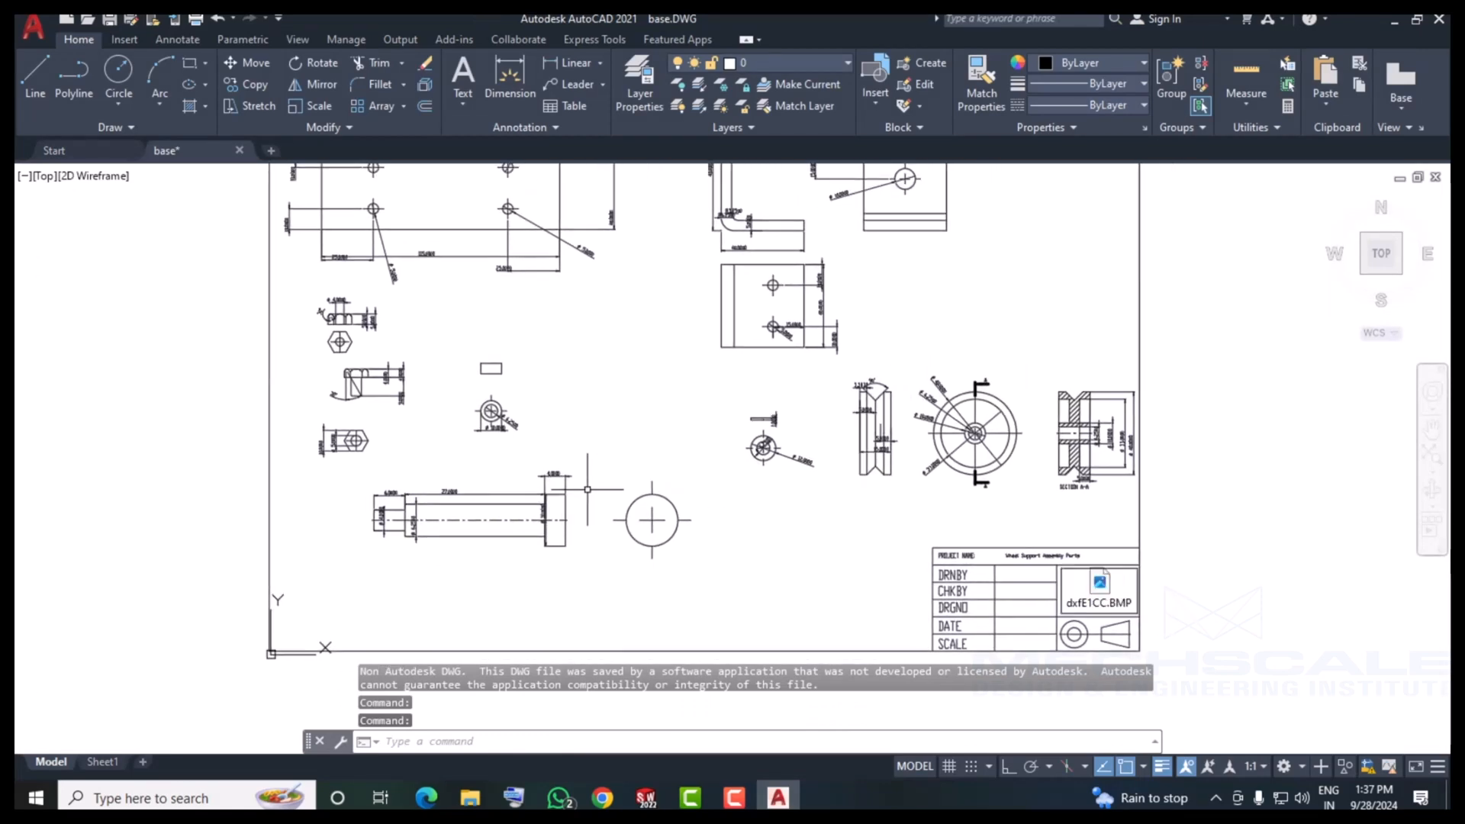
pyautogui.moveTo(737, 482); pyautogui.dragTo(731, 456, button='middle')
pyautogui.scroll(5, 1040, 398)
pyautogui.scroll(-1, 1042, 395)
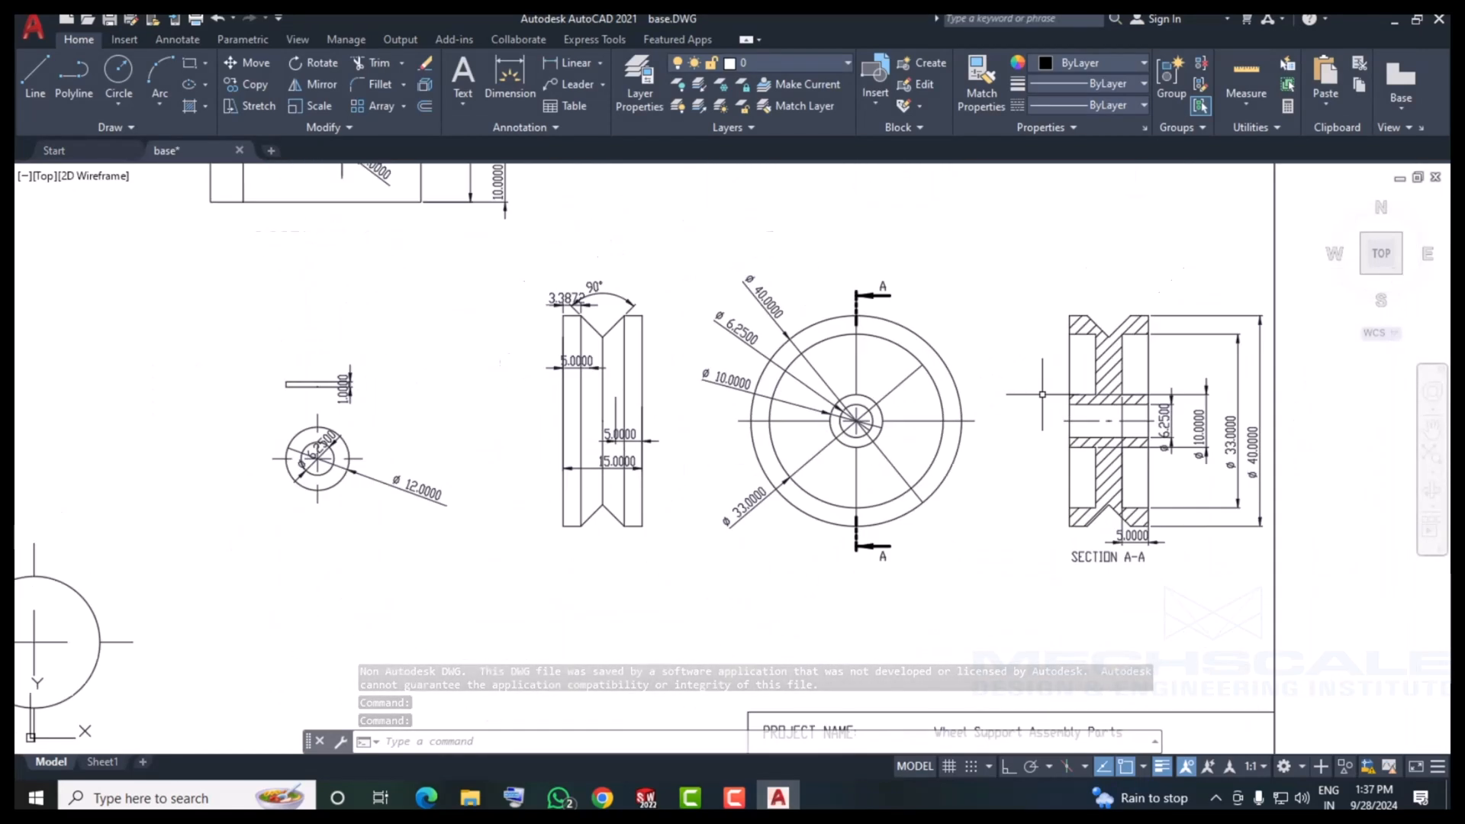
pyautogui.scroll(-2, 1003, 443)
pyautogui.moveTo(1001, 433)
pyautogui.mouseDown(button='middle')
pyautogui.moveTo(1023, 304)
pyautogui.moveTo(1059, 218)
pyautogui.mouseUp(button='middle')
pyautogui.scroll(6, 1106, 458)
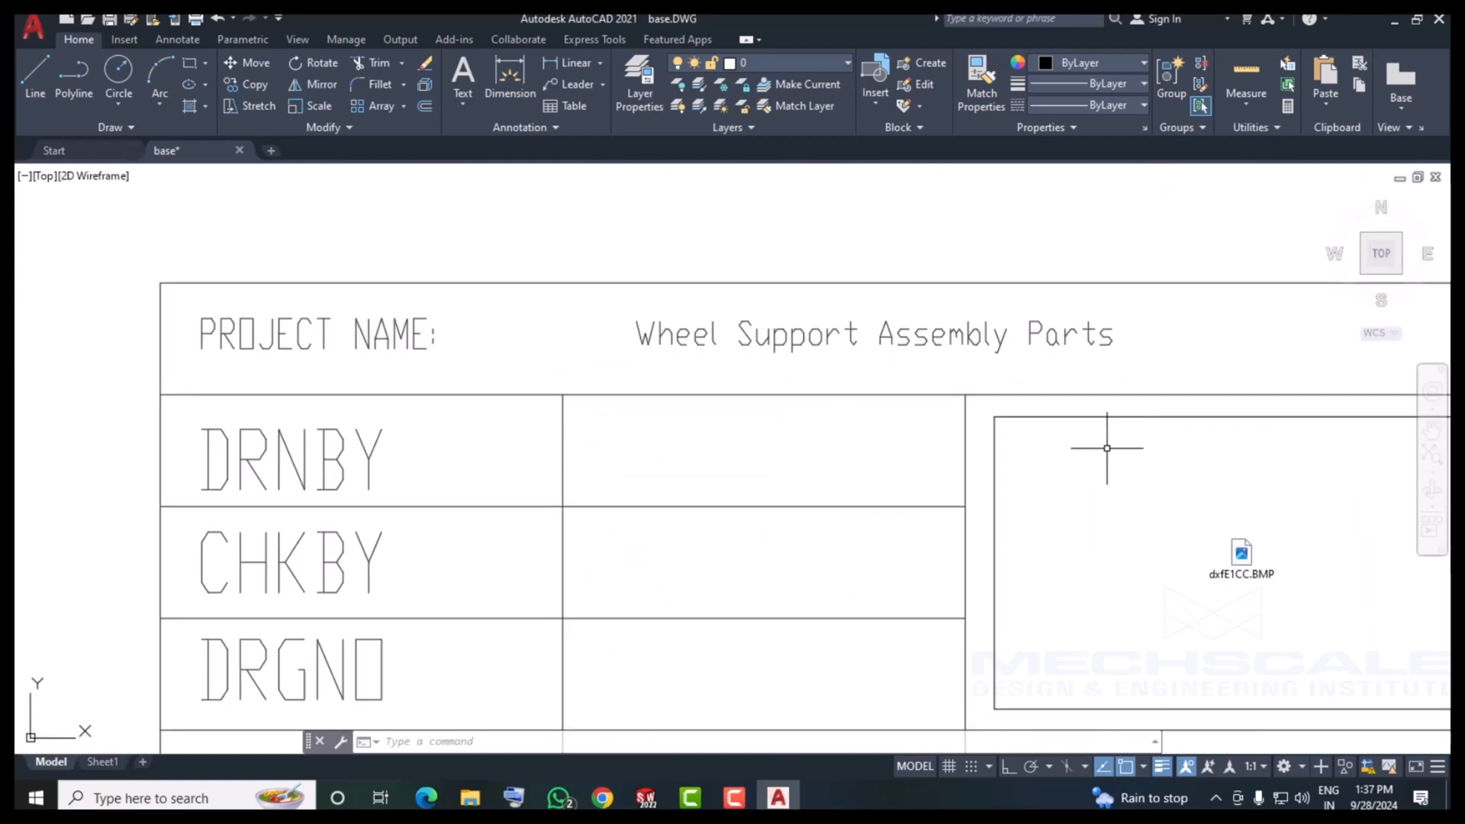
pyautogui.click(1068, 417)
pyautogui.scroll(-5, 1068, 427)
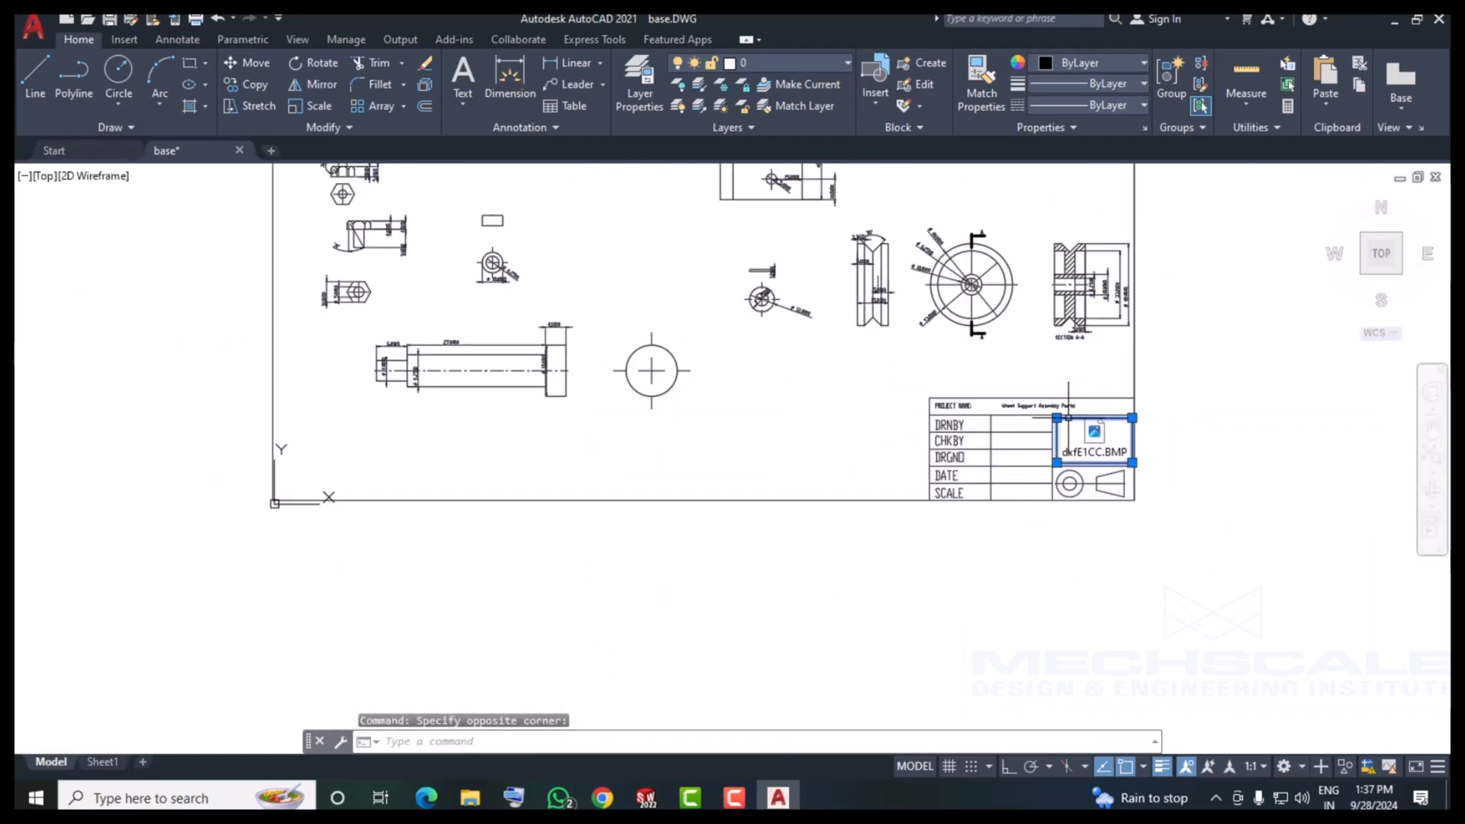
pyautogui.scroll(3, 992, 458)
pyautogui.press('Delete')
pyautogui.moveTo(438, 478); pyautogui.dragTo(889, 563, button='middle')
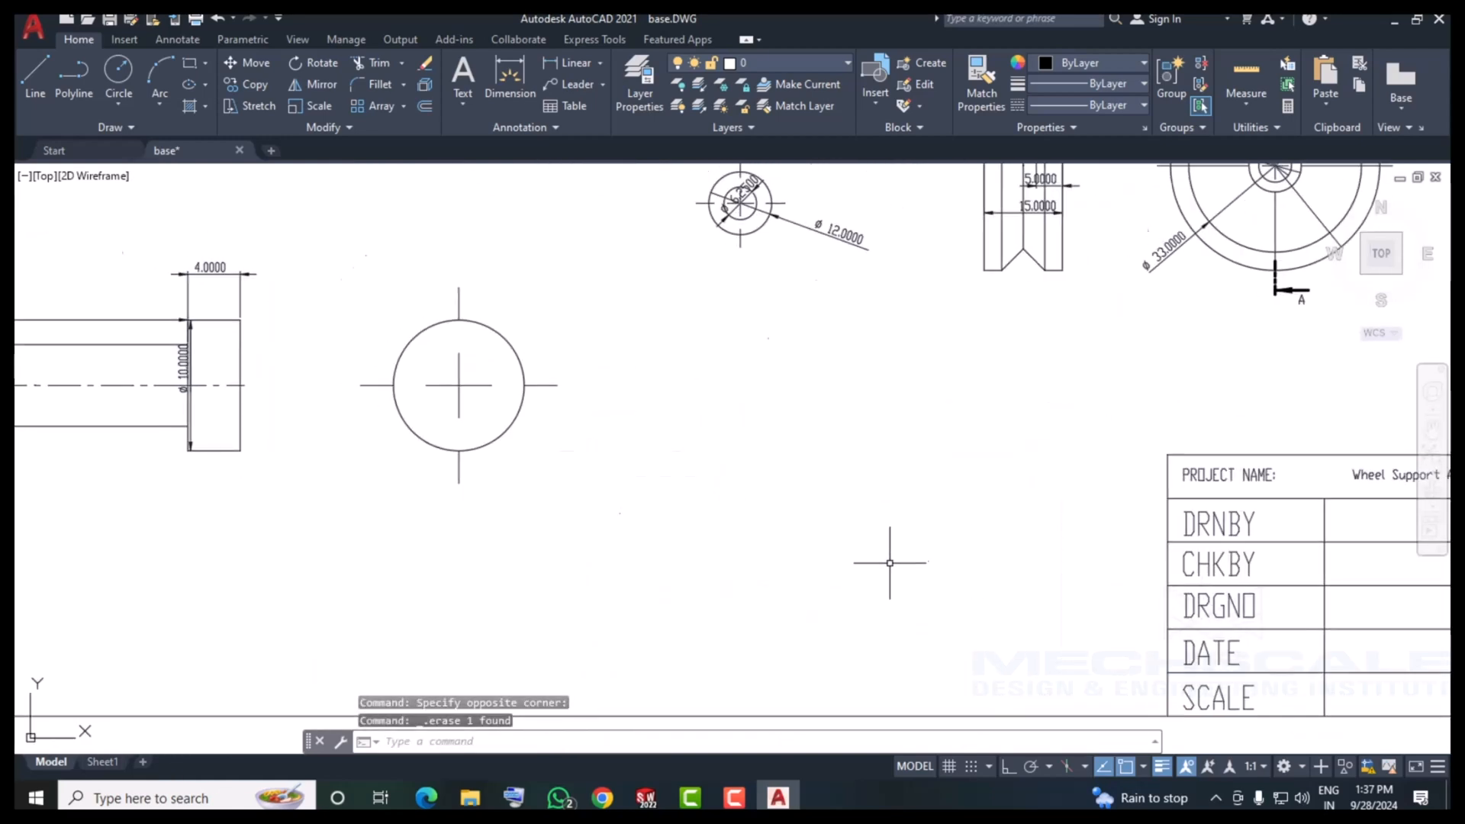
pyautogui.scroll(-6, 889, 563)
pyautogui.moveTo(585, 508); pyautogui.dragTo(538, 555, button='middle')
pyautogui.moveTo(610, 428); pyautogui.dragTo(587, 451, button='middle')
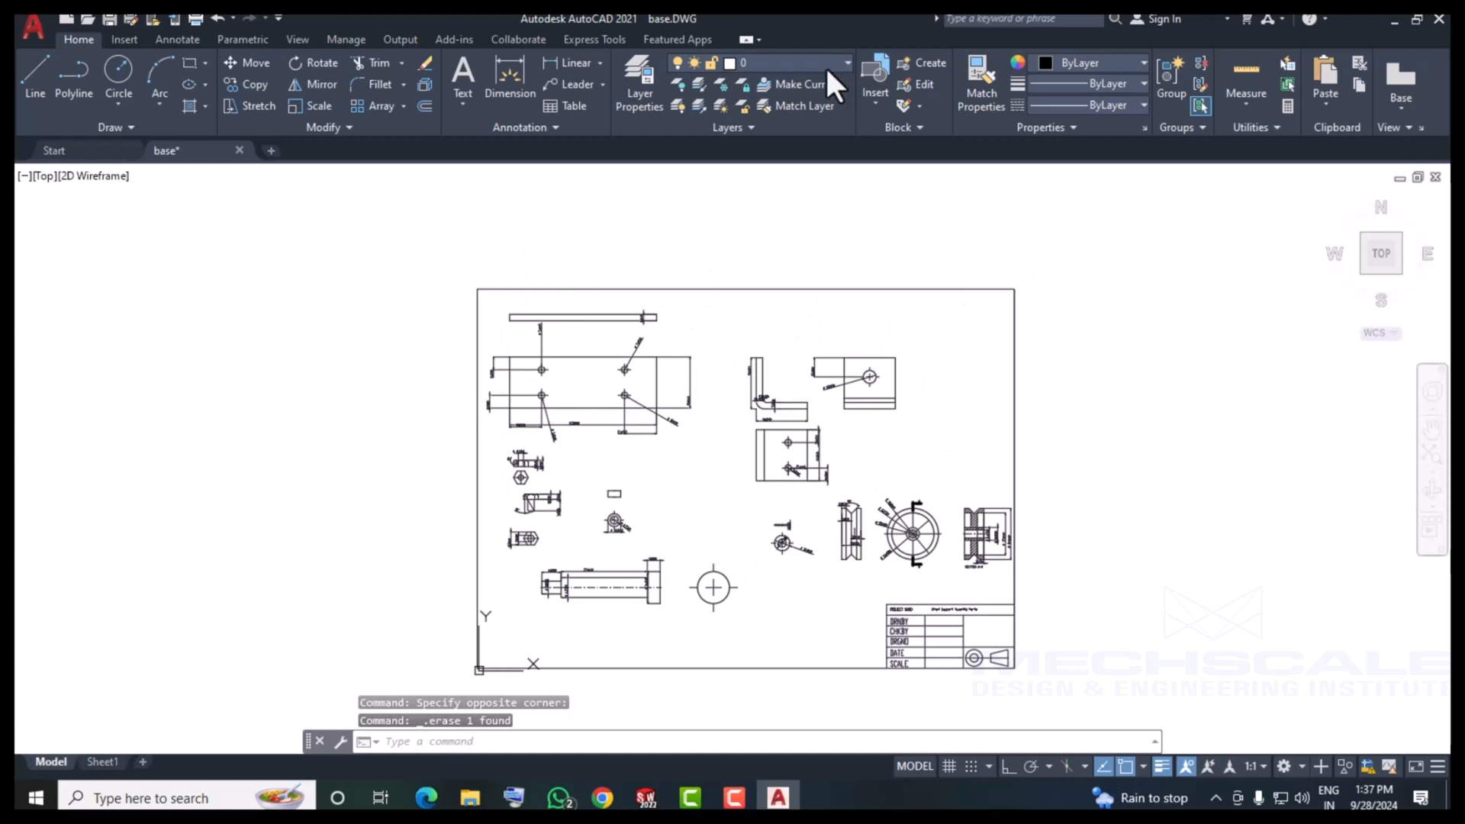
pyautogui.moveTo(495, 397); pyautogui.dragTo(473, 329, button='middle')
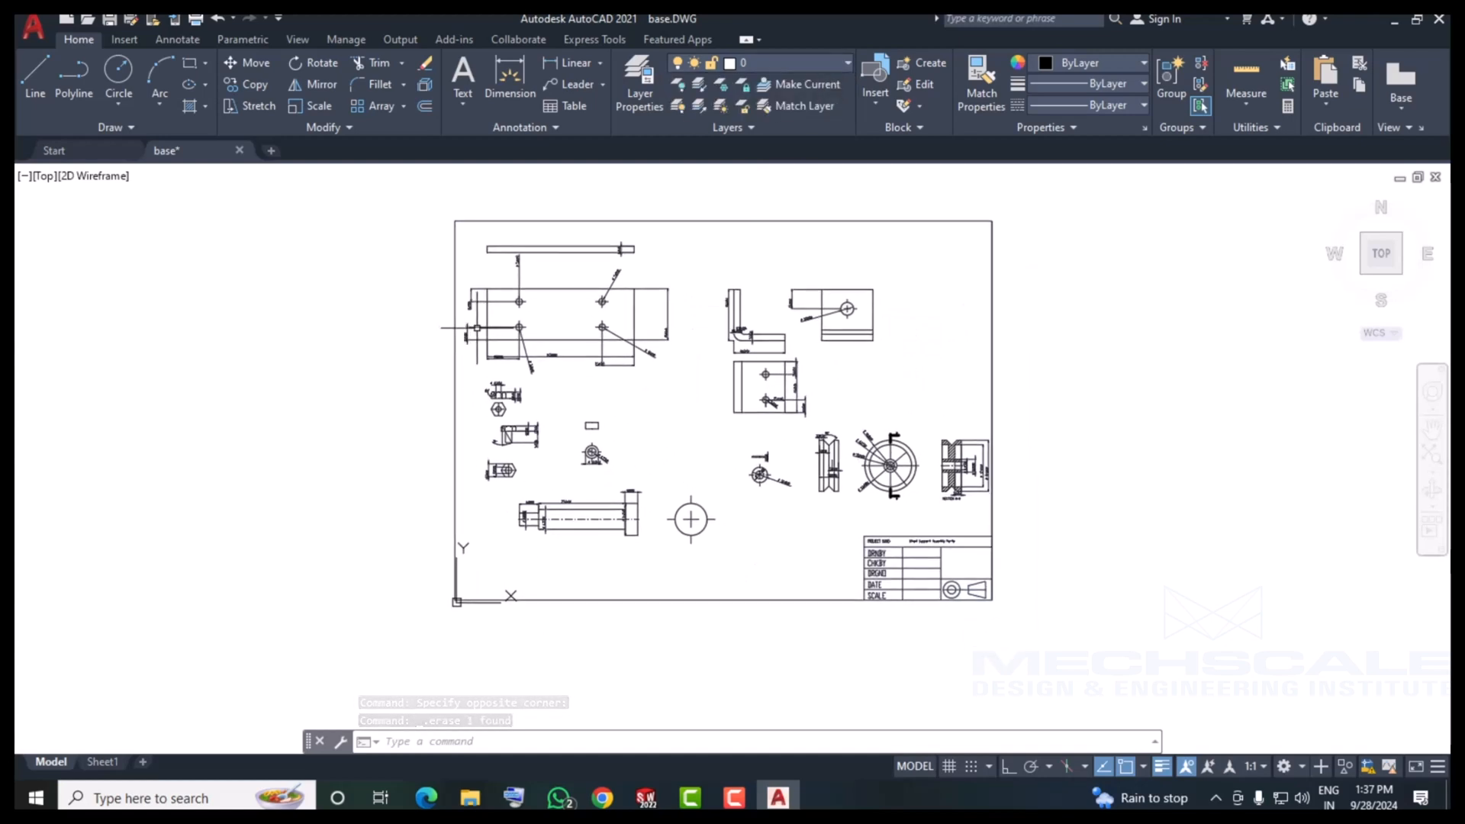
# Close the base drawing in AutoCAD without saving the changes and switch back to the SOLIDWORKS parts drawing.
pyautogui.click(239, 150)
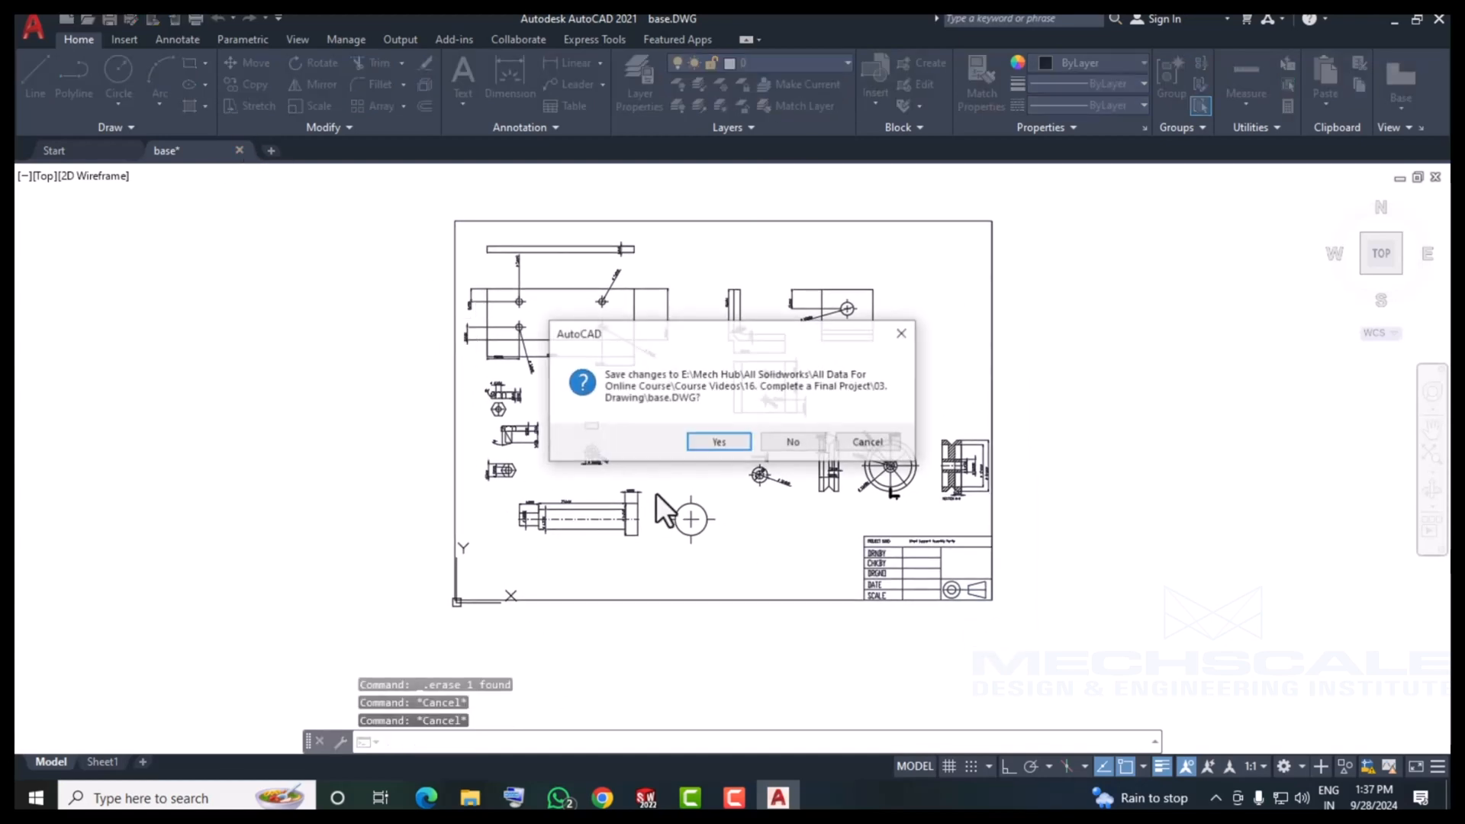
pyautogui.click(798, 437)
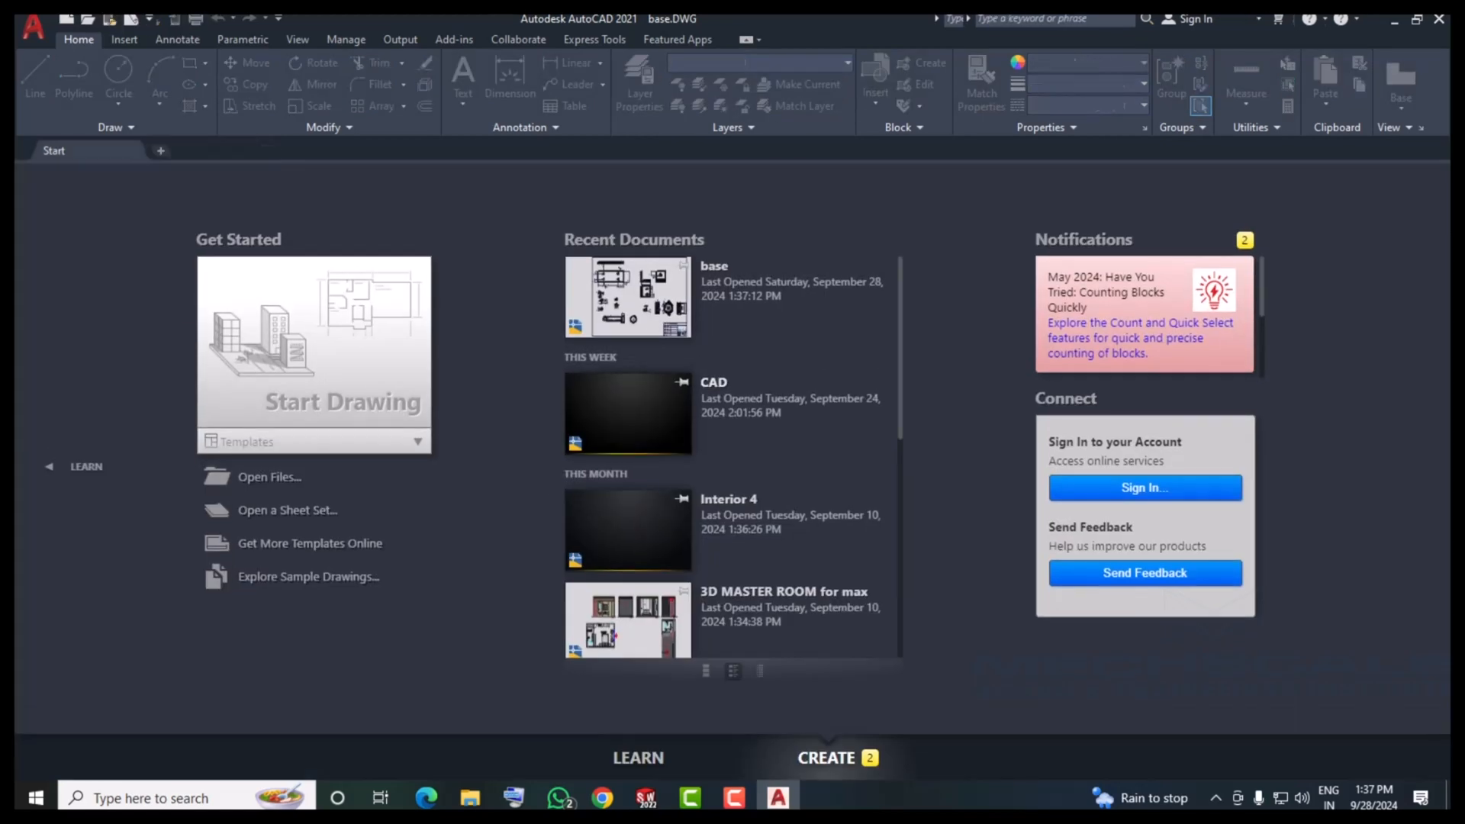
pyautogui.click(649, 799)
pyautogui.moveTo(424, 518); pyautogui.dragTo(507, 534, button='middle')
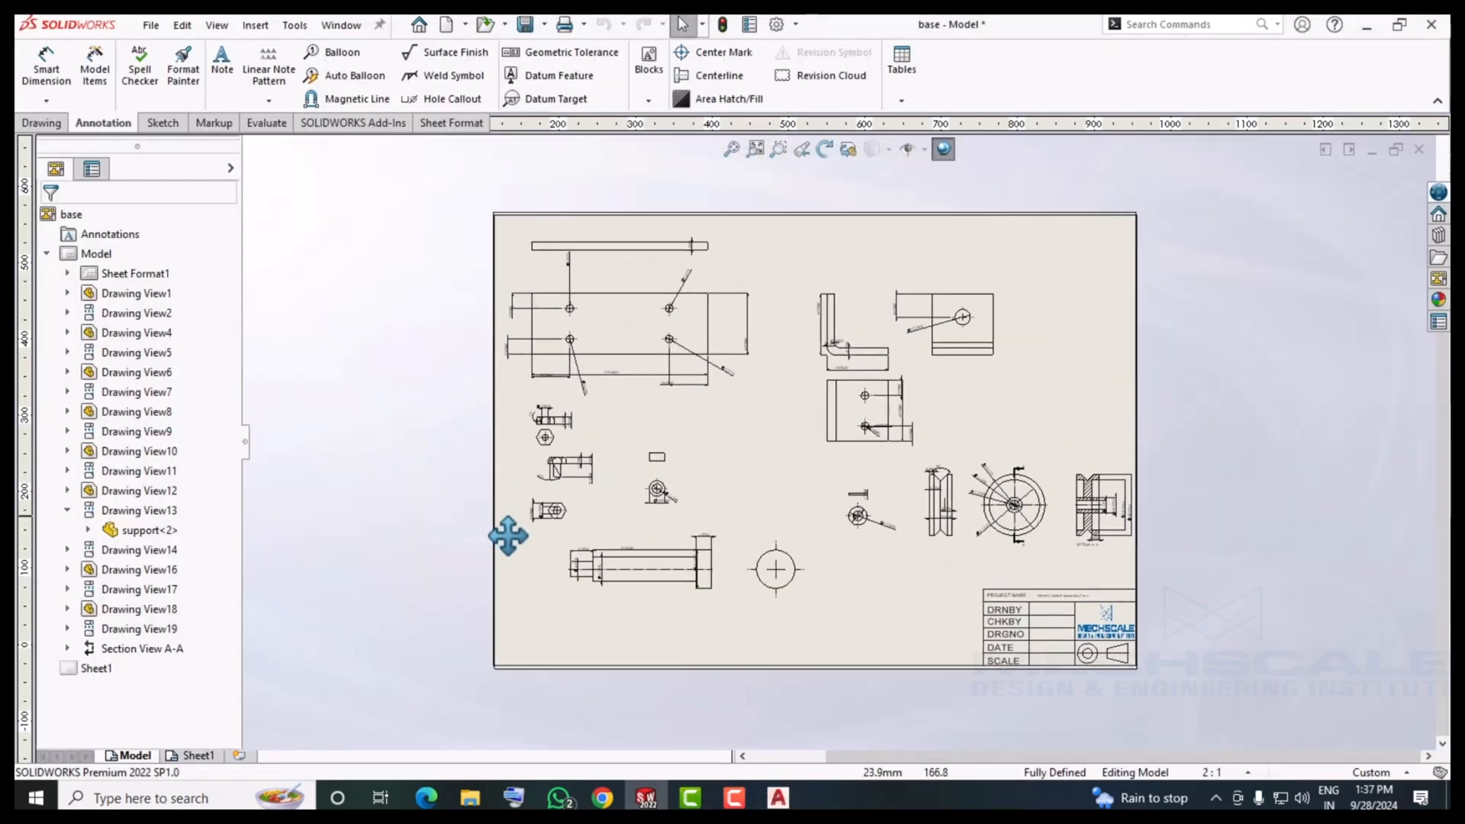
pyautogui.scroll(1, 493, 488)
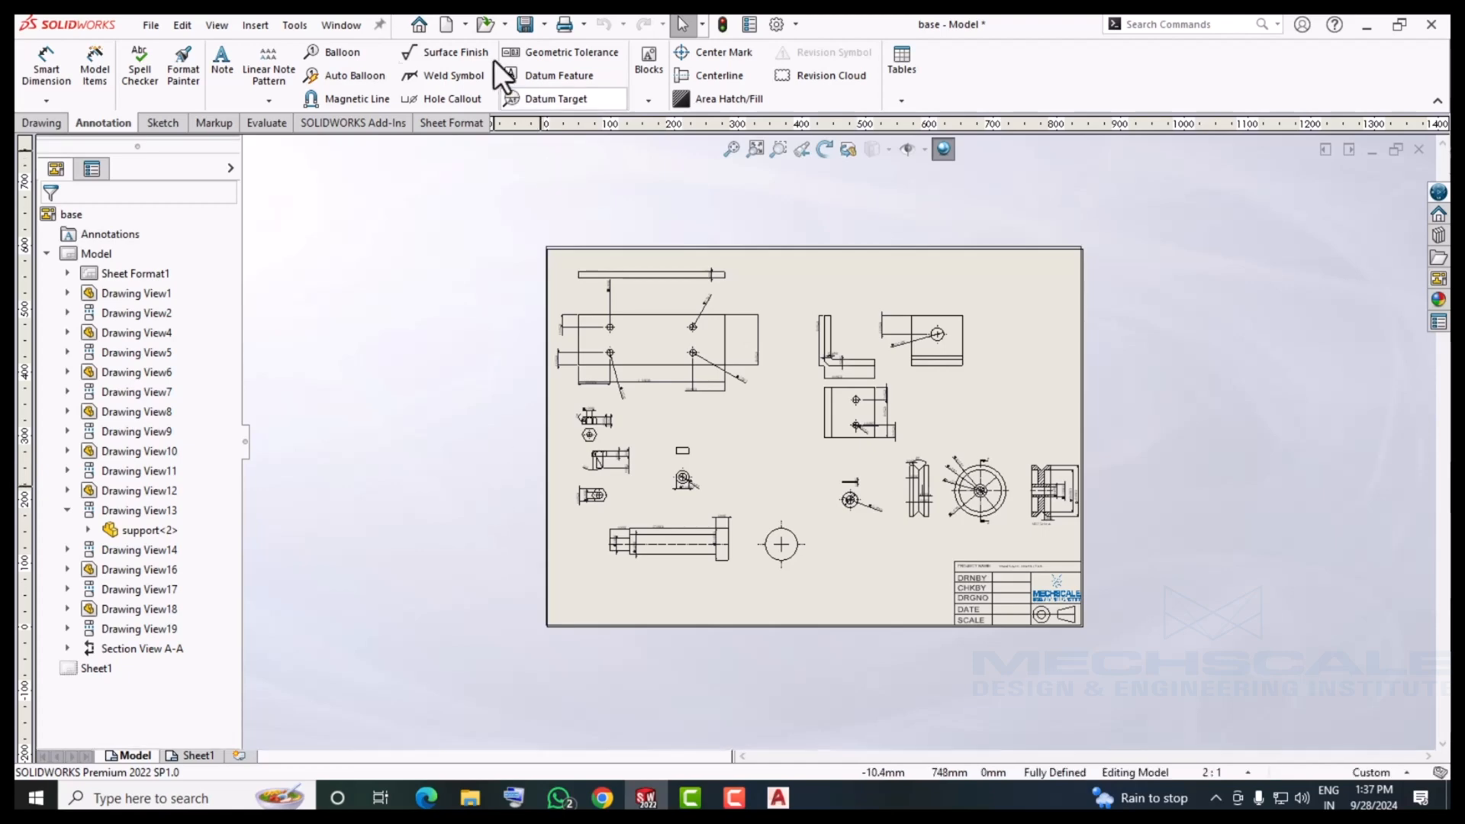
# Start a new drawing from the title-block template and load Assem1 from the project's Assembly folder for the model view.
pyautogui.click(447, 25)
pyautogui.doubleClick(678, 251)
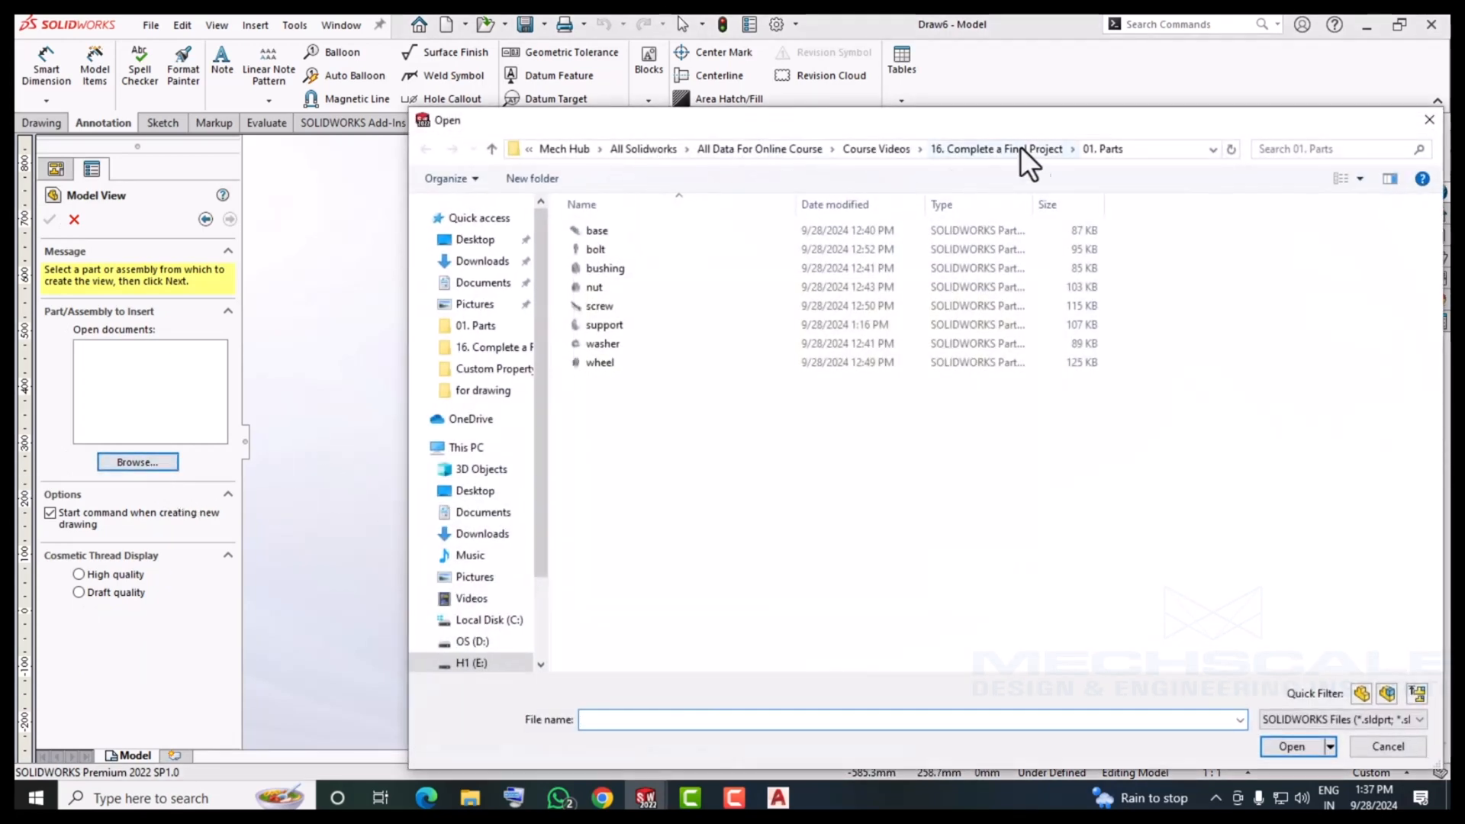
pyautogui.click(1019, 147)
pyautogui.doubleClick(621, 250)
pyautogui.doubleClick(619, 232)
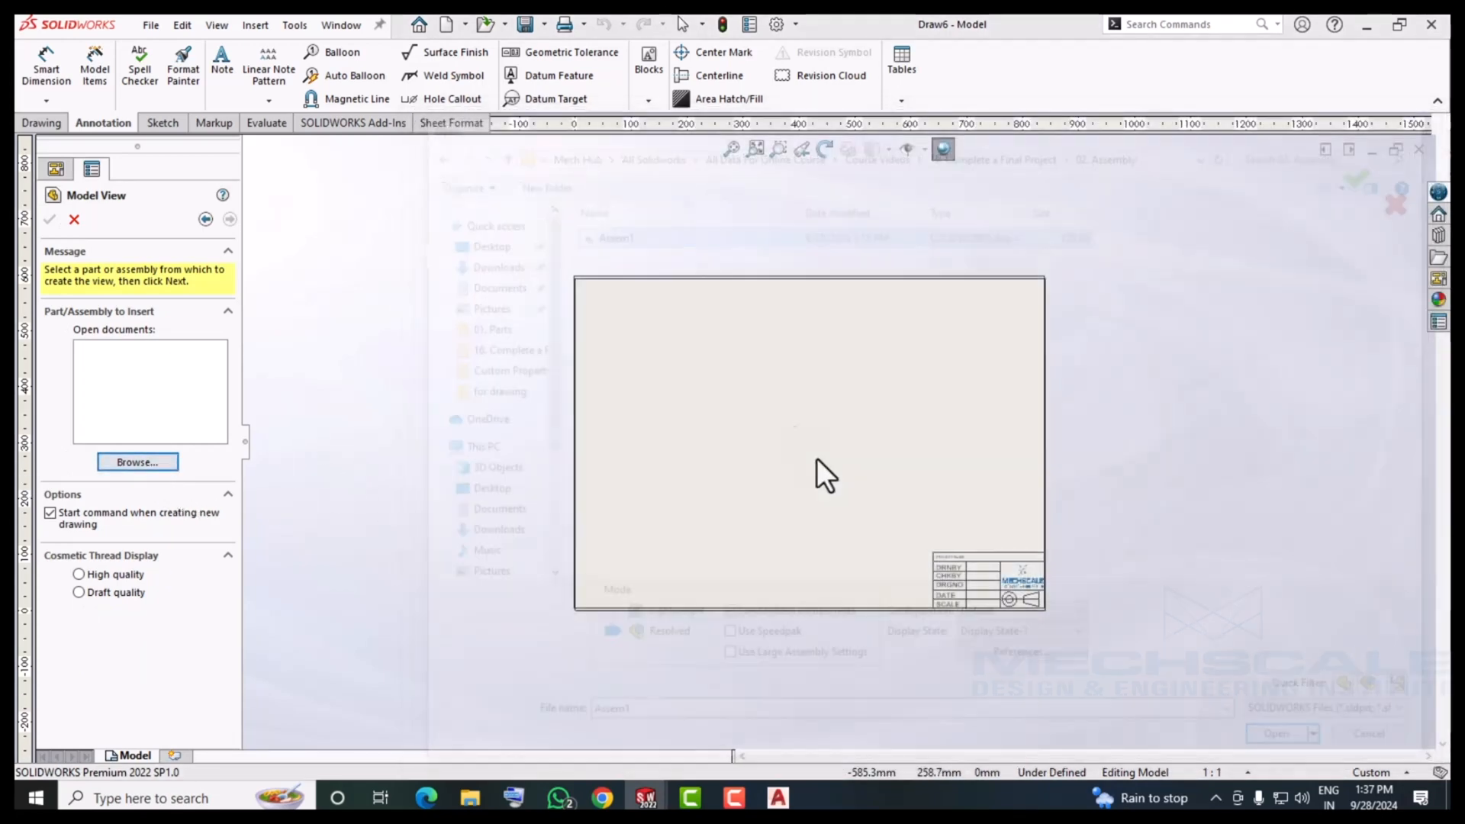
# Place the front view of Assem1 on the sheet with projected top, side and isometric views.
pyautogui.click(721, 513)
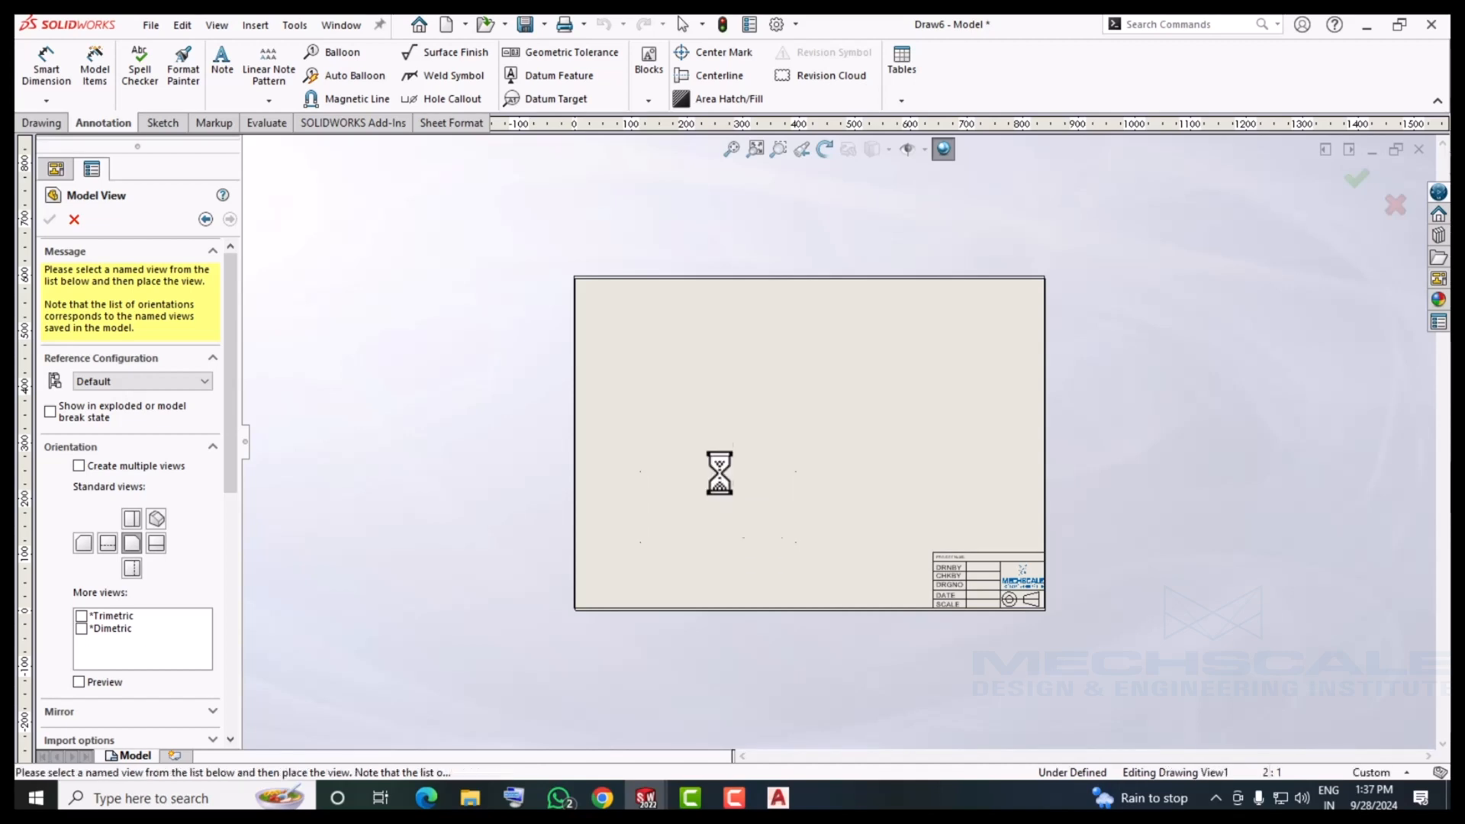
pyautogui.click(715, 400)
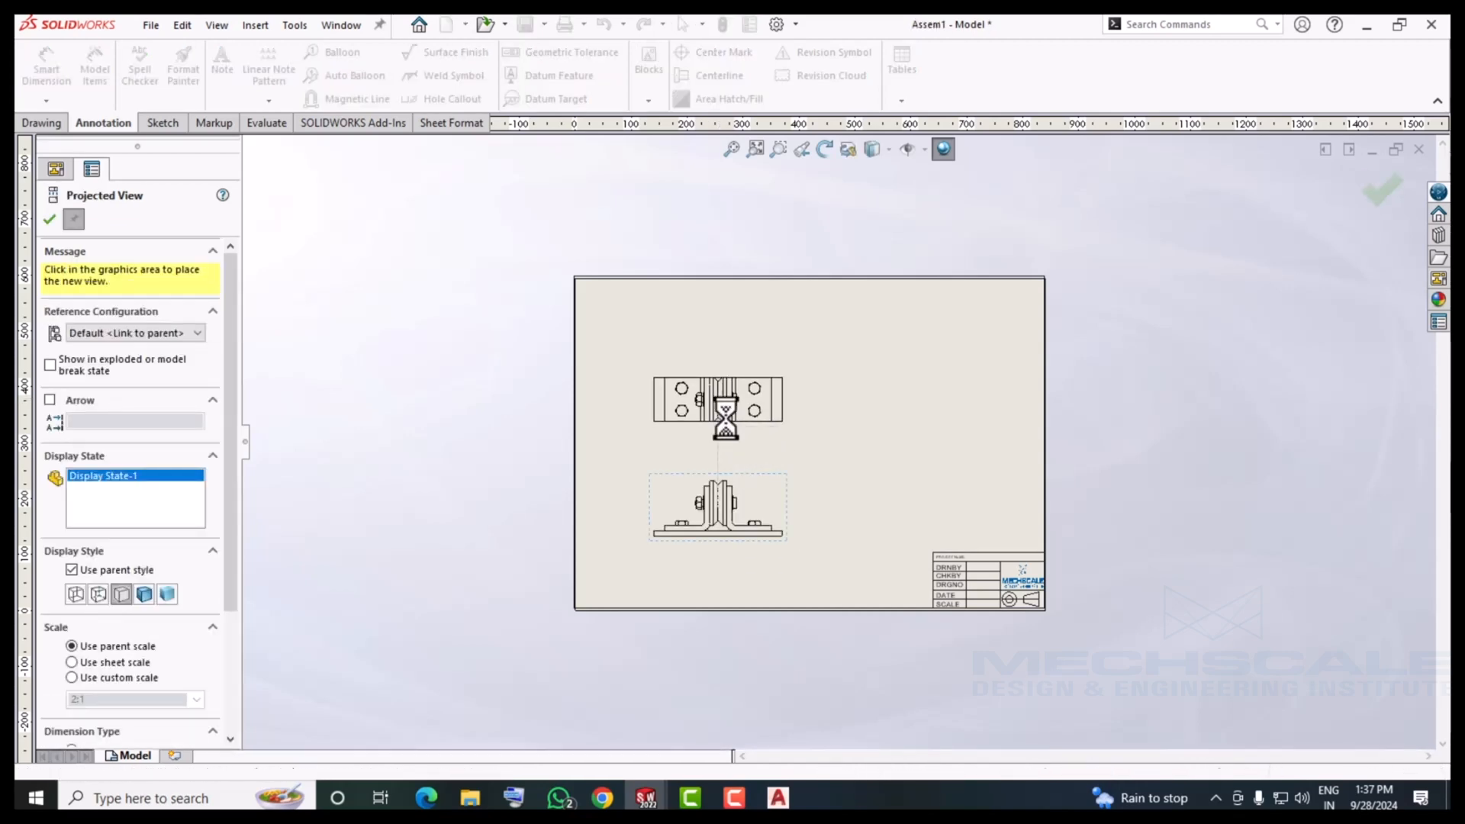
pyautogui.click(857, 509)
pyautogui.click(952, 413)
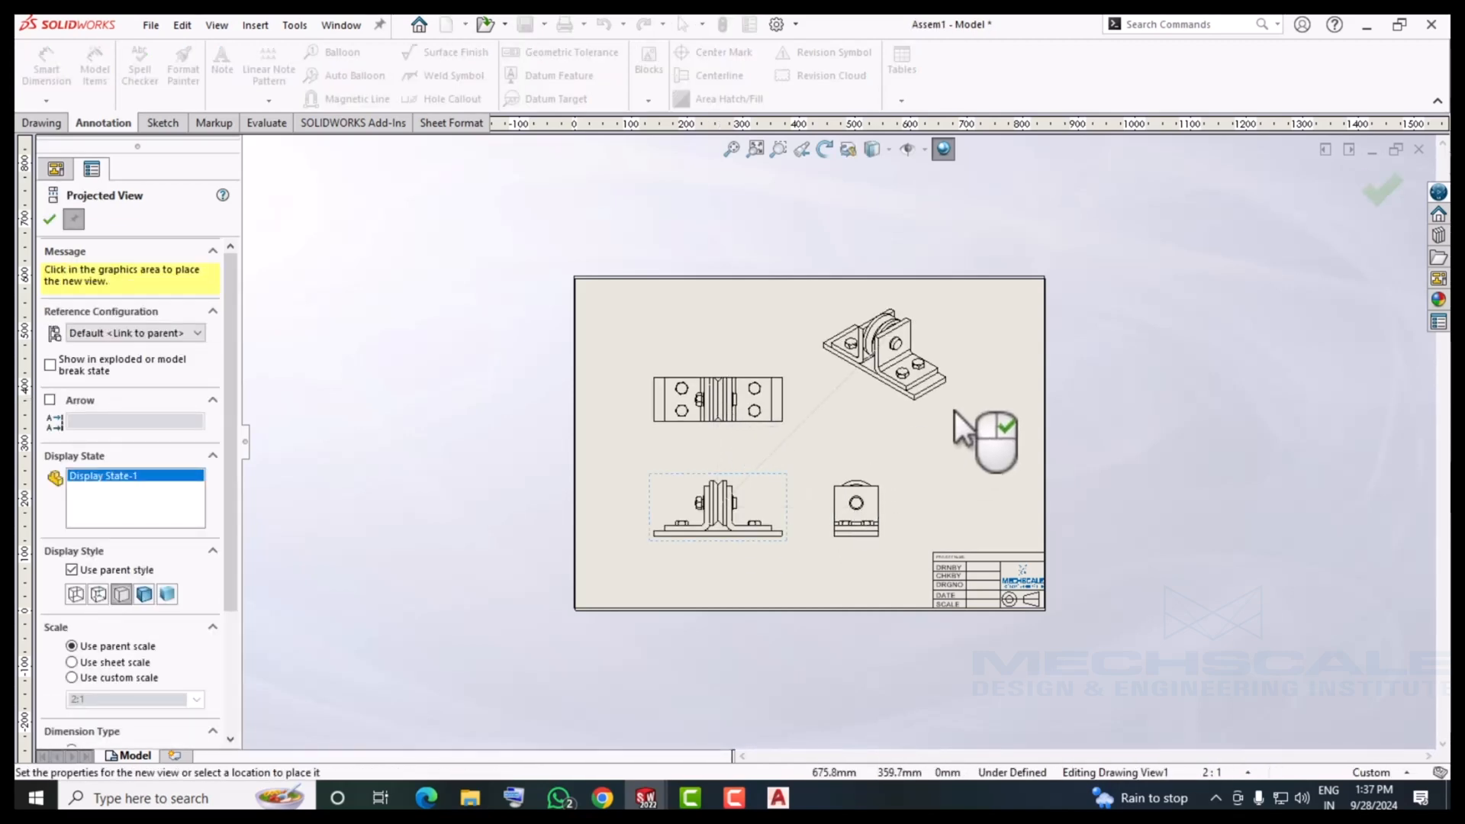
pyautogui.click(50, 220)
# Rearrange the orthographic views by raising the top view, shifting the front view toward the sheet's lower-left corner and bringing the side view closer.
pyautogui.scroll(-1, 839, 519)
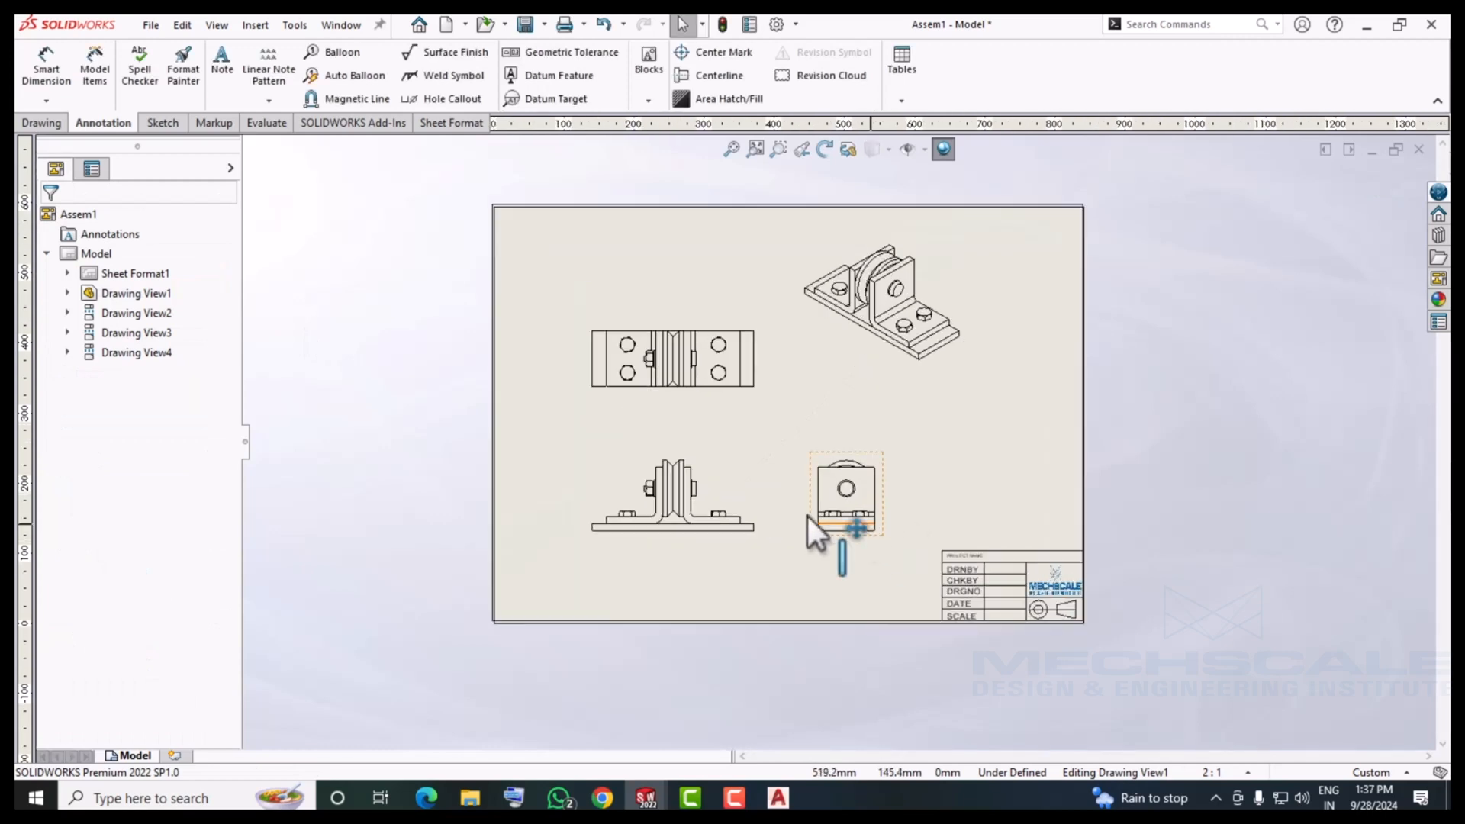
pyautogui.moveTo(578, 395); pyautogui.dragTo(534, 333)
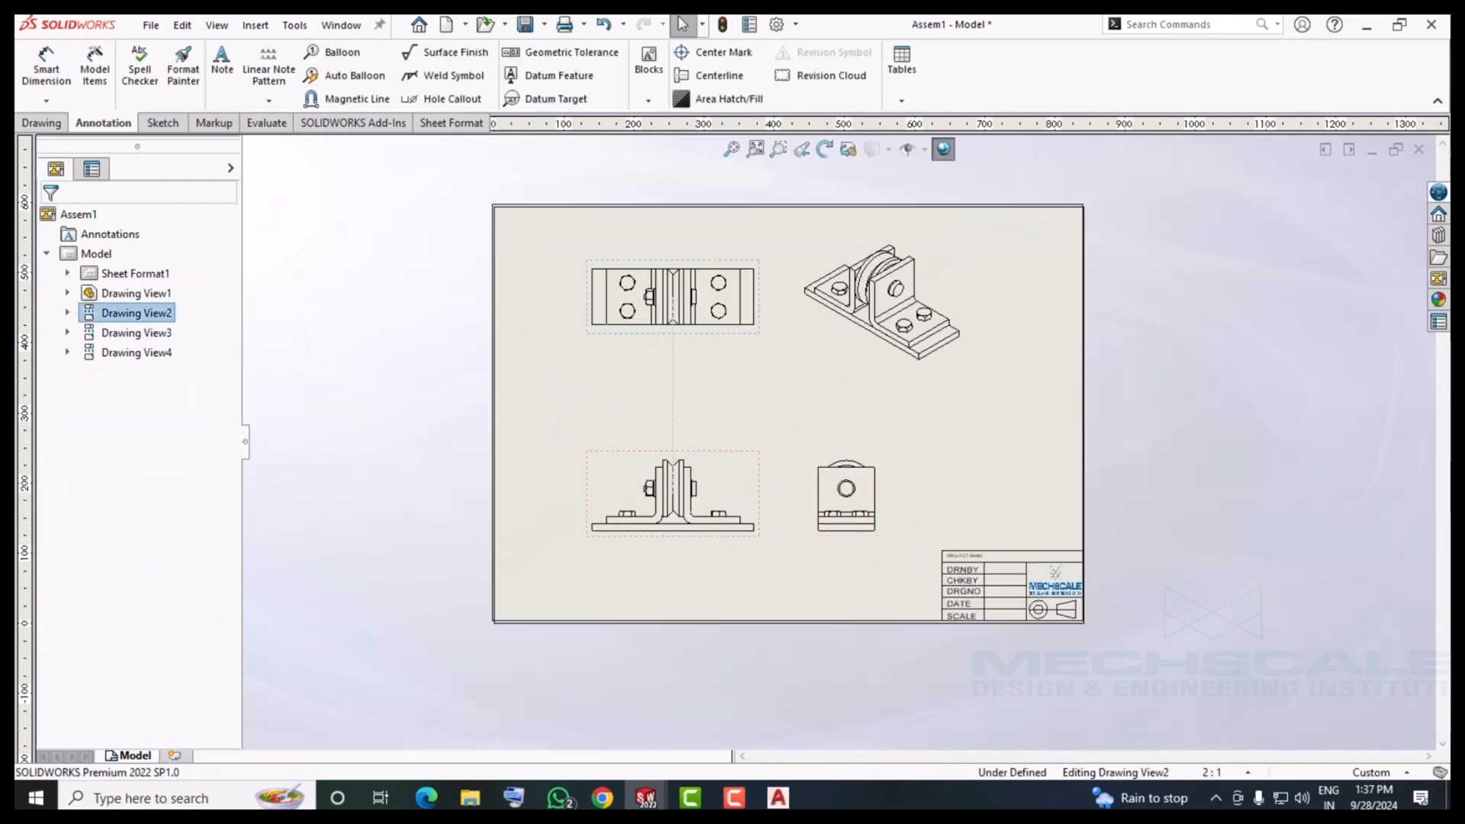
pyautogui.click(591, 531)
pyautogui.moveTo(589, 537); pyautogui.dragTo(523, 554)
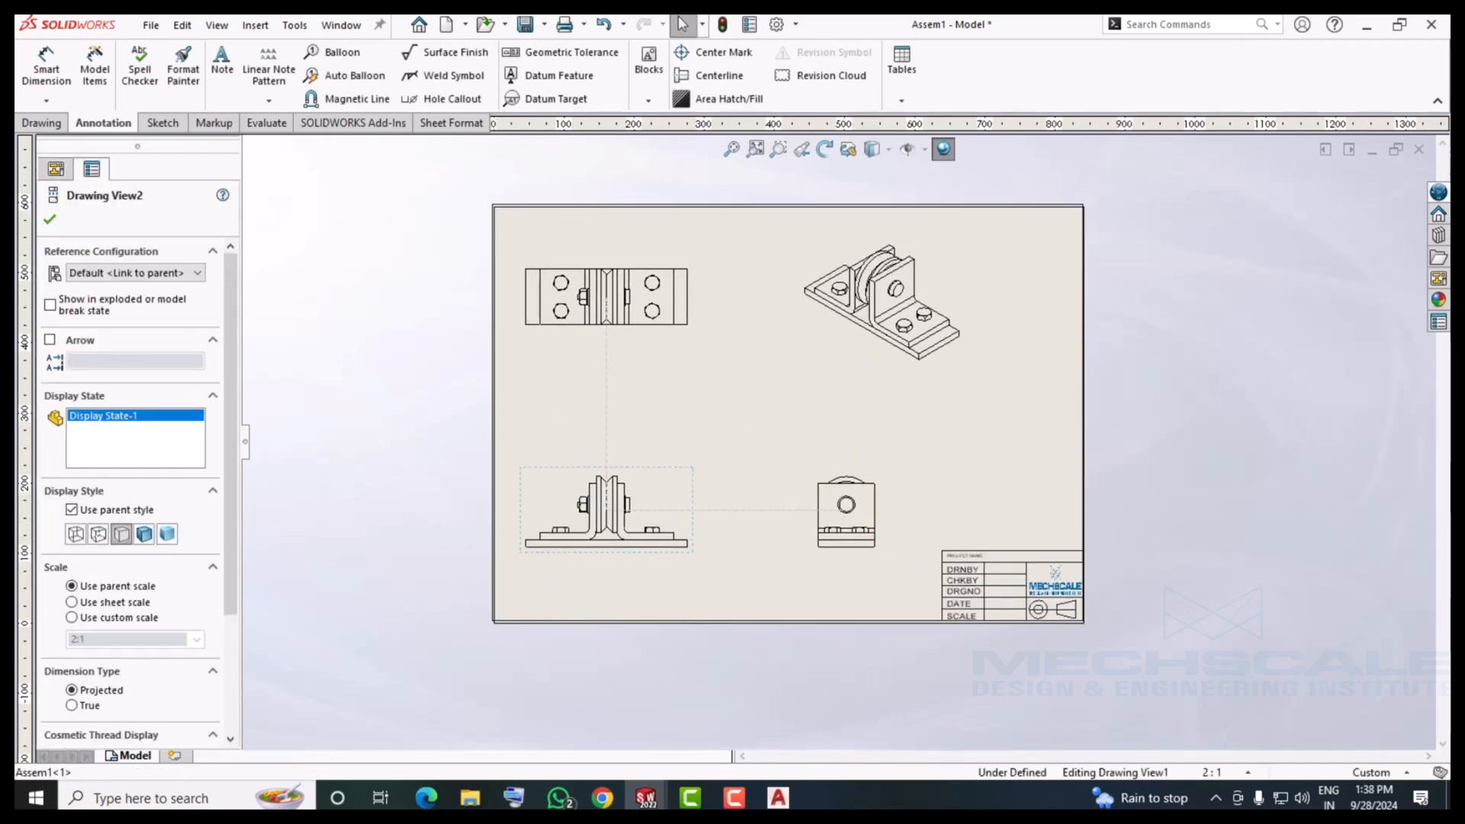
pyautogui.click(843, 543)
pyautogui.moveTo(825, 556); pyautogui.dragTo(751, 556)
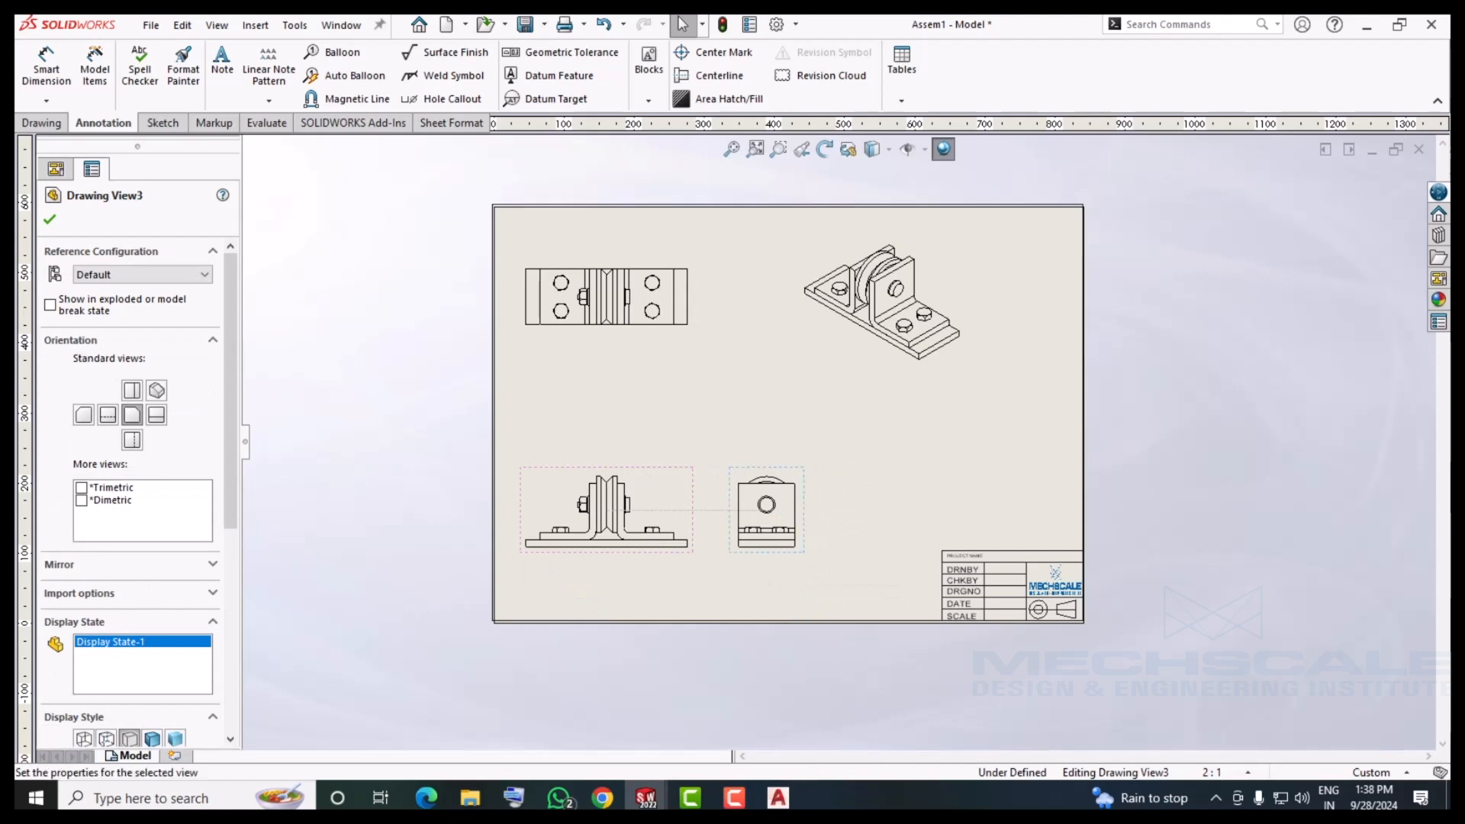
# Move the isometric view inward and down on the sheet, above the side view.
pyautogui.click(847, 360)
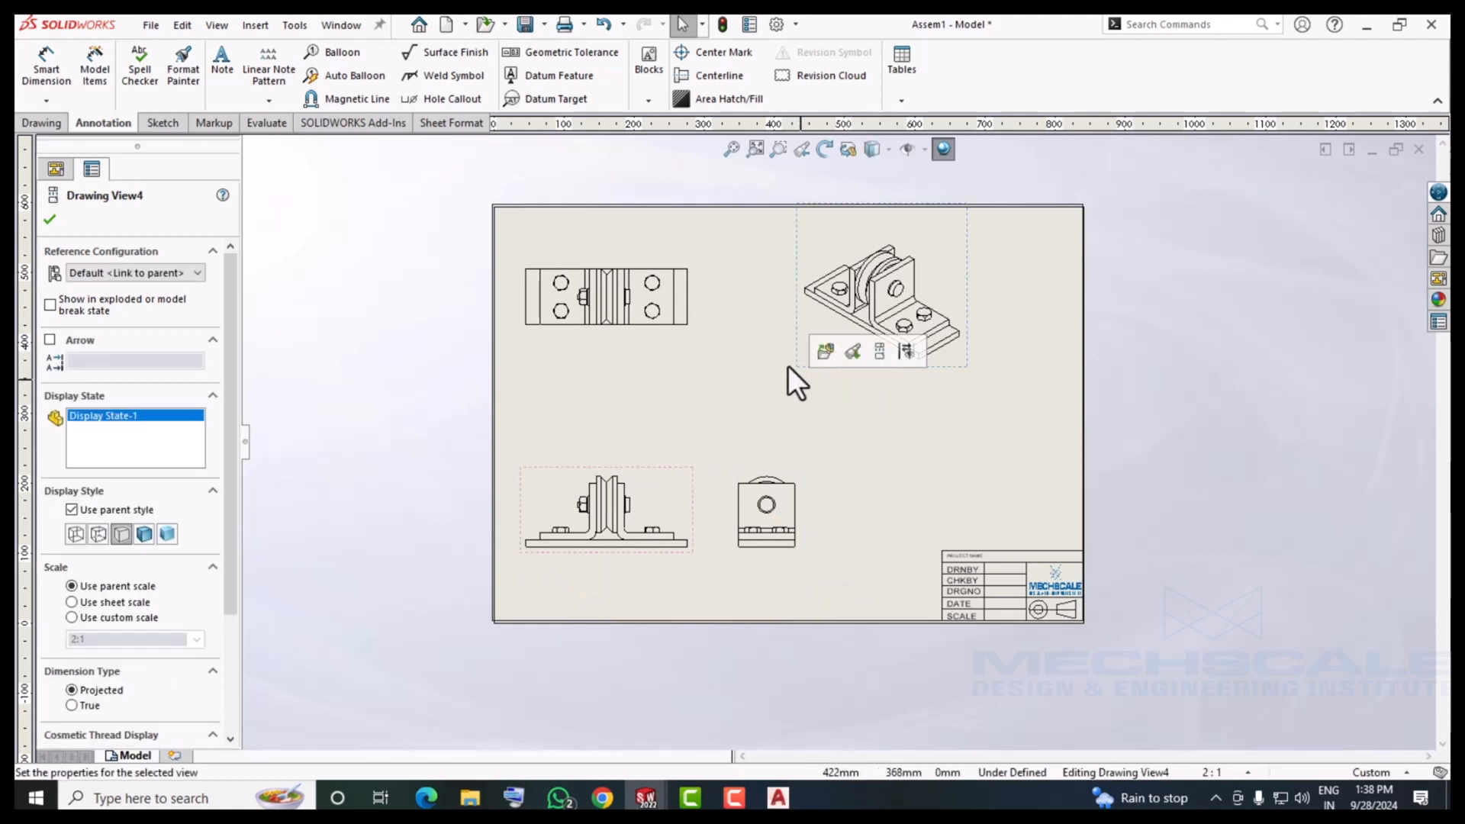
pyautogui.moveTo(798, 356); pyautogui.dragTo(728, 409)
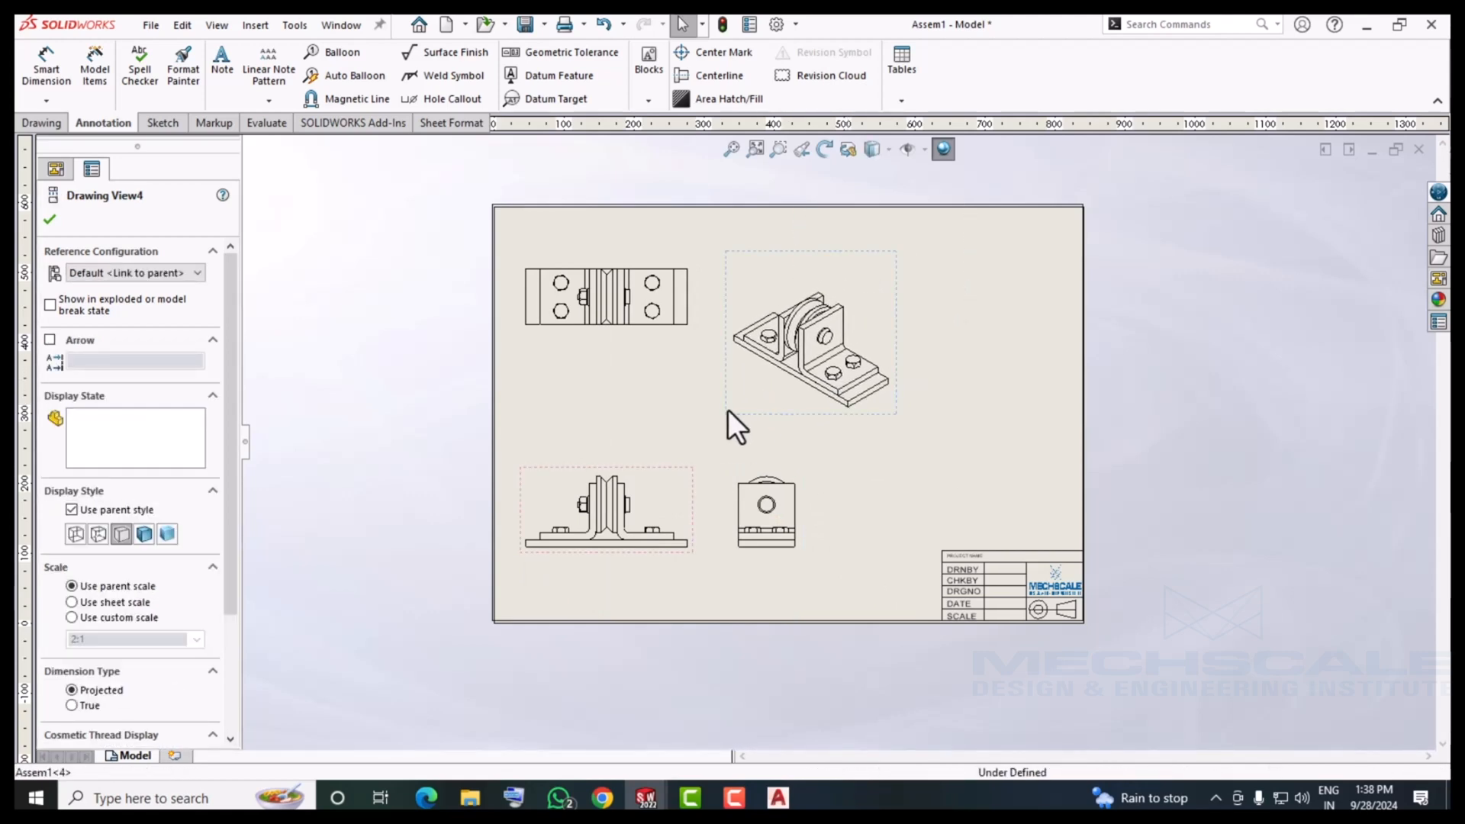
pyautogui.click(452, 411)
# Project a second isometric view of the assembly from the front view.
pyautogui.click(45, 125)
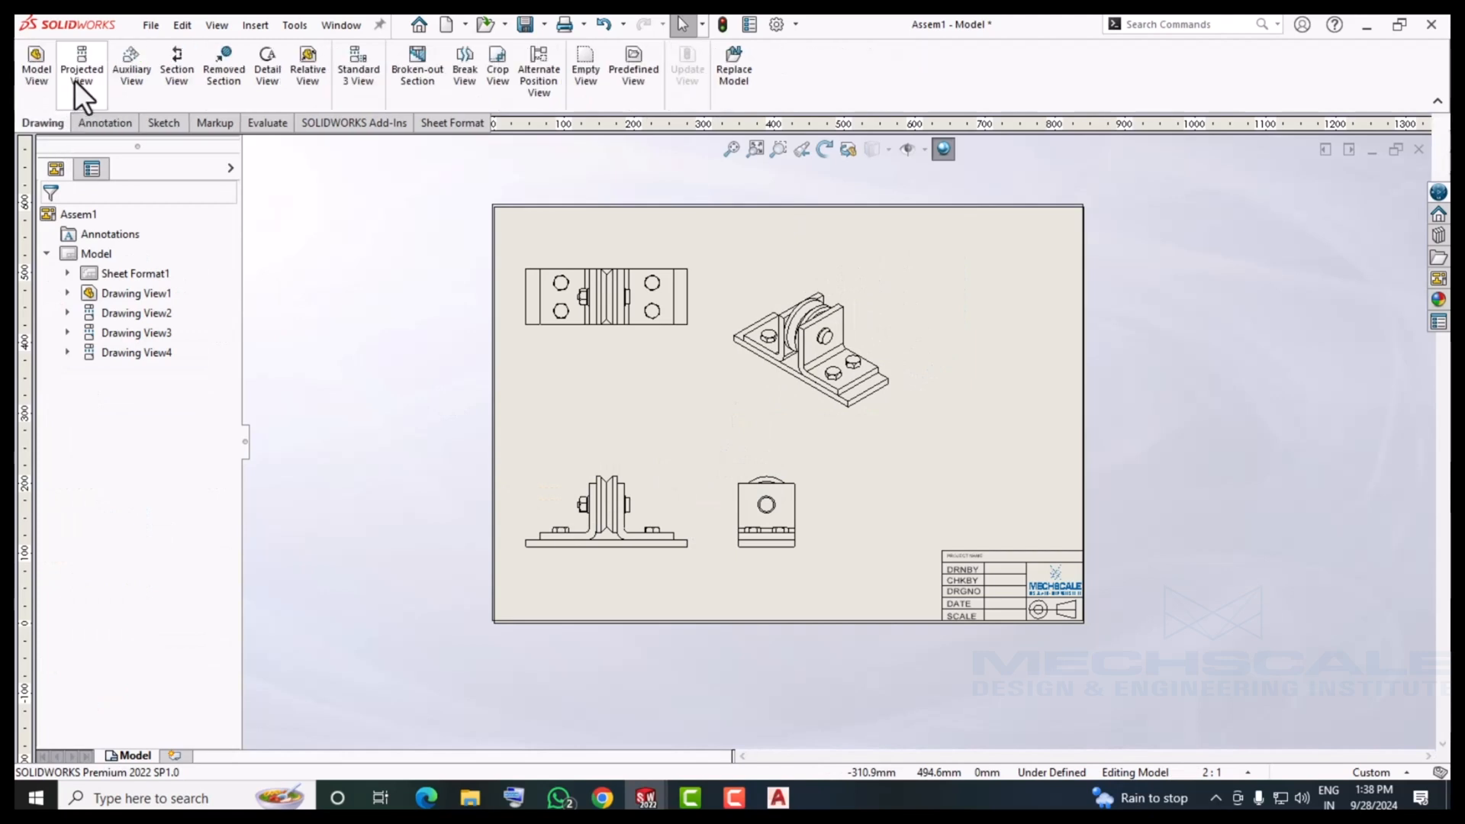
pyautogui.click(82, 64)
pyautogui.click(670, 508)
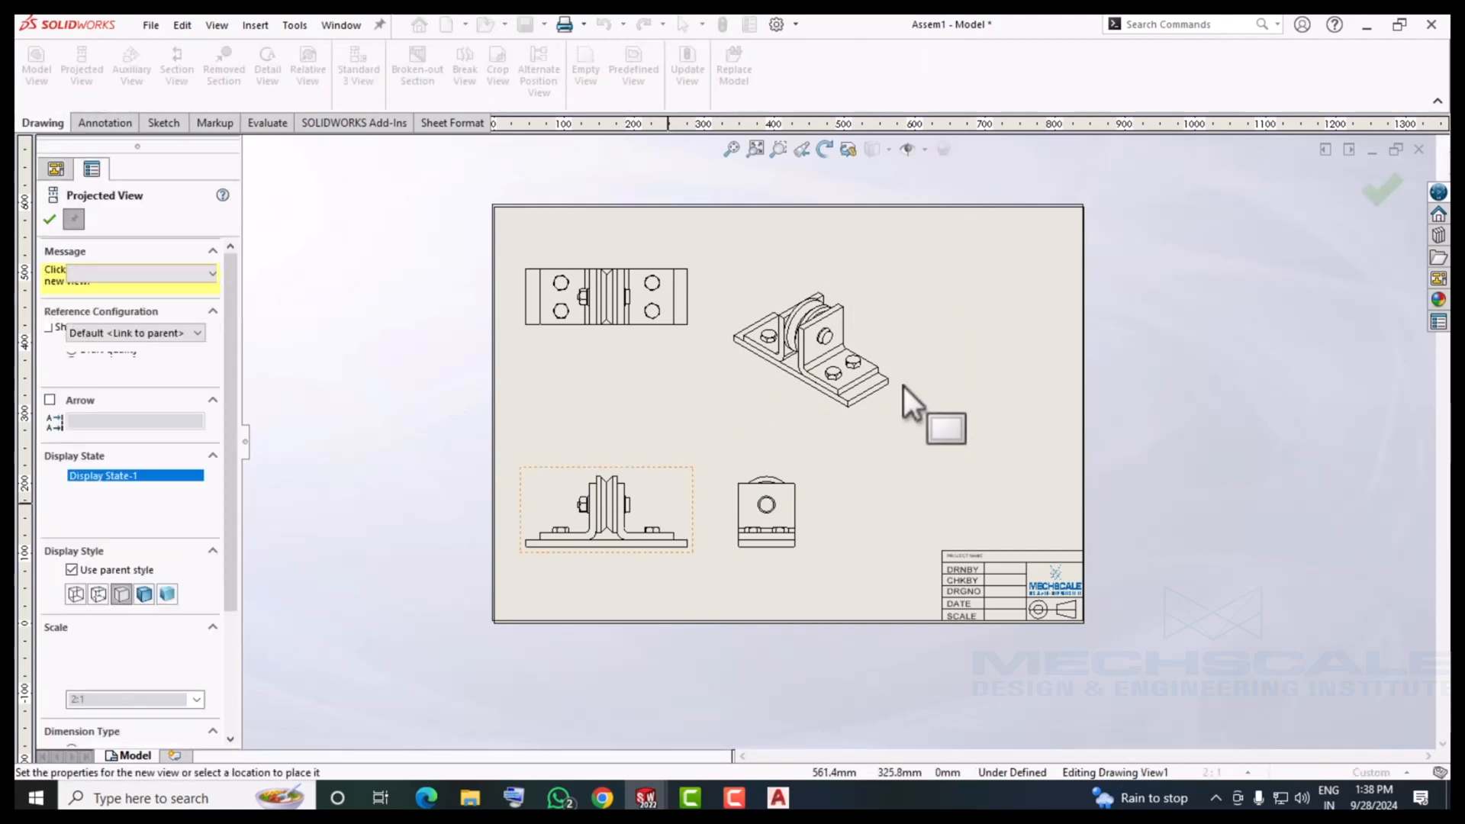
pyautogui.click(953, 344)
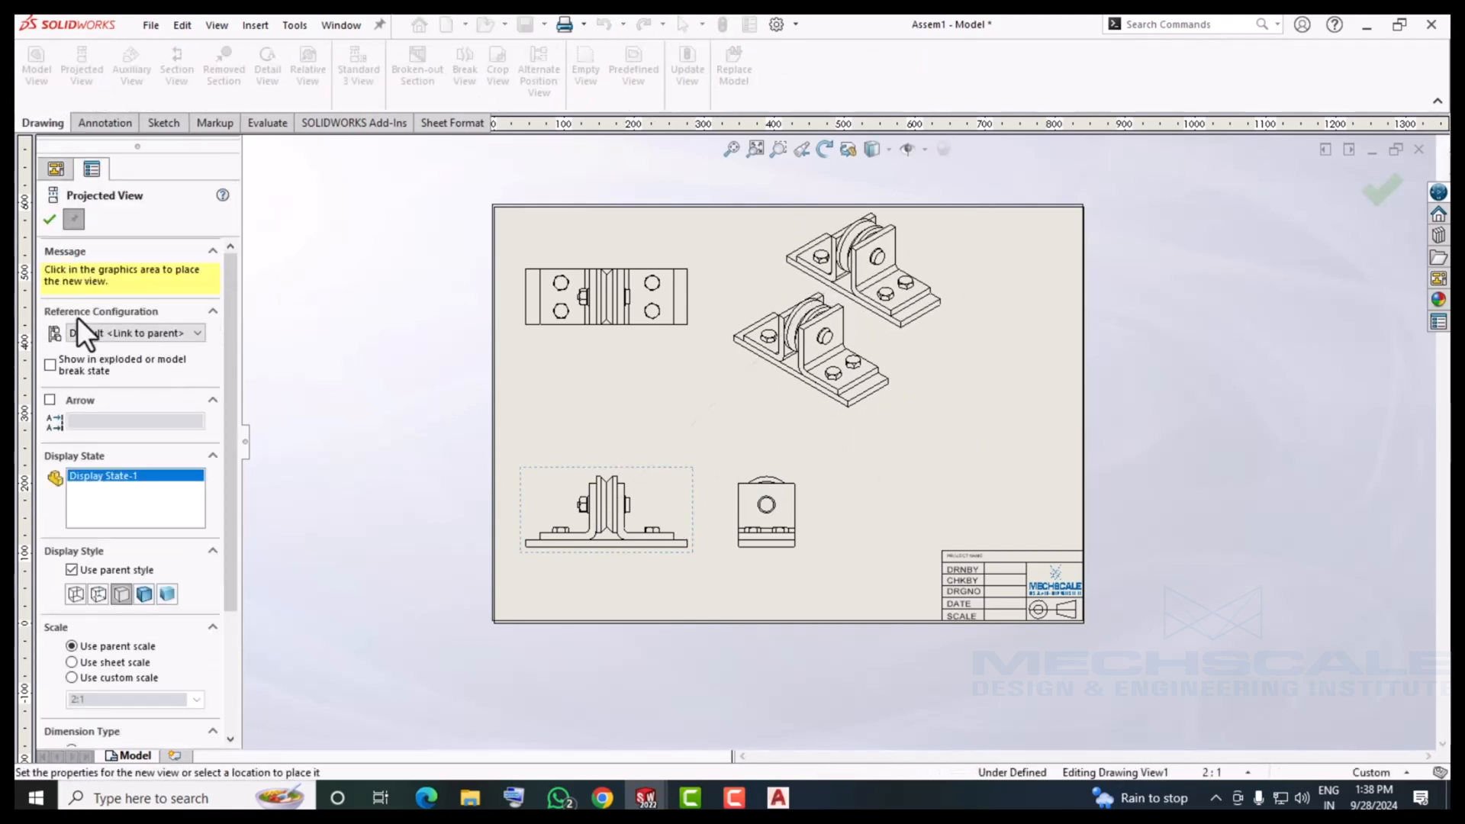
pyautogui.click(49, 220)
# Move the second isometric view toward the sheet's right edge and lower the first isometric view to separate them.
pyautogui.moveTo(949, 318)
pyautogui.mouseDown()
pyautogui.moveTo(1013, 368)
pyautogui.moveTo(1050, 374)
pyautogui.mouseUp()
pyautogui.click(762, 407)
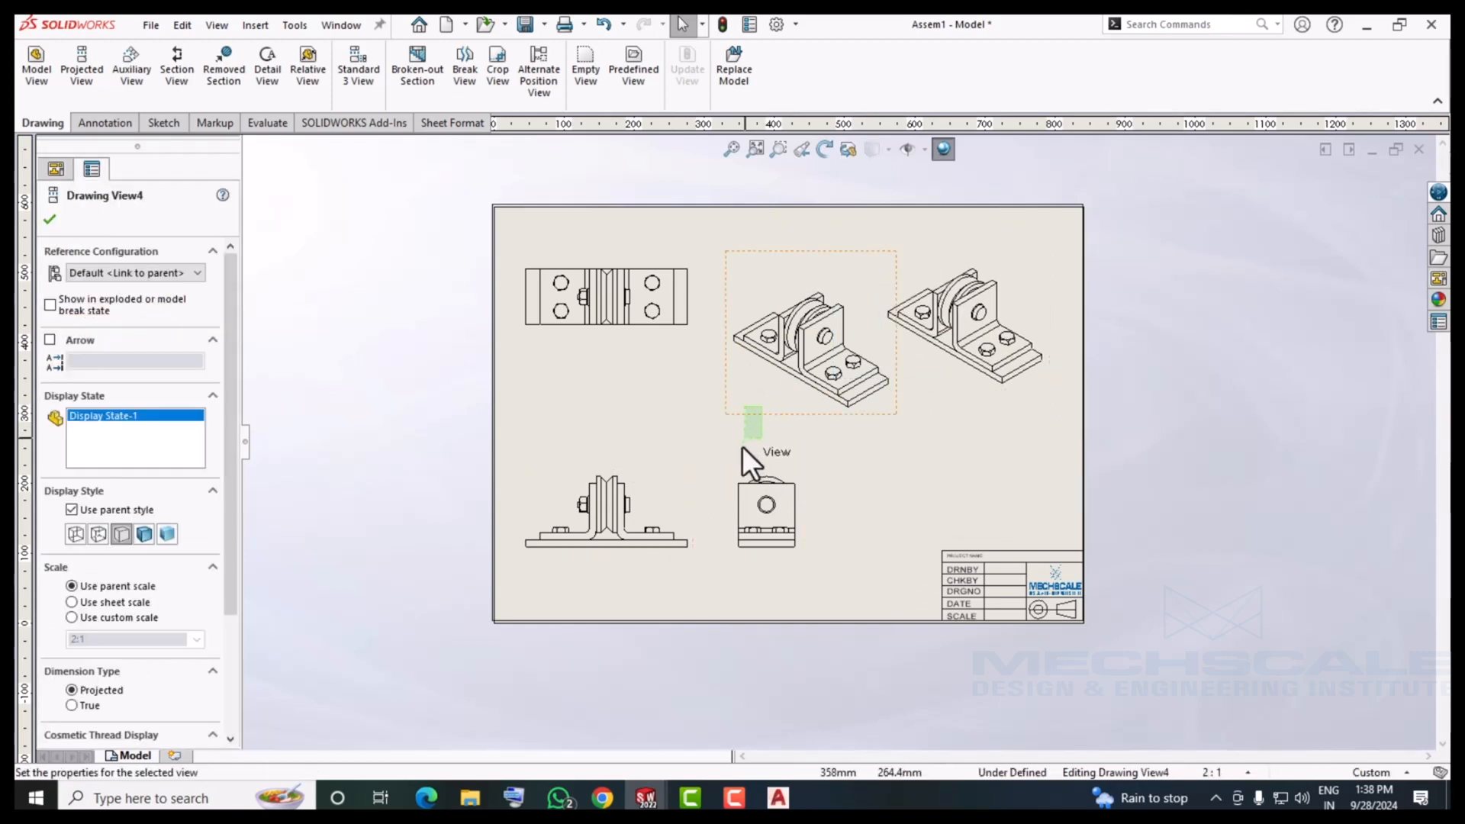
pyautogui.moveTo(735, 418); pyautogui.dragTo(739, 456)
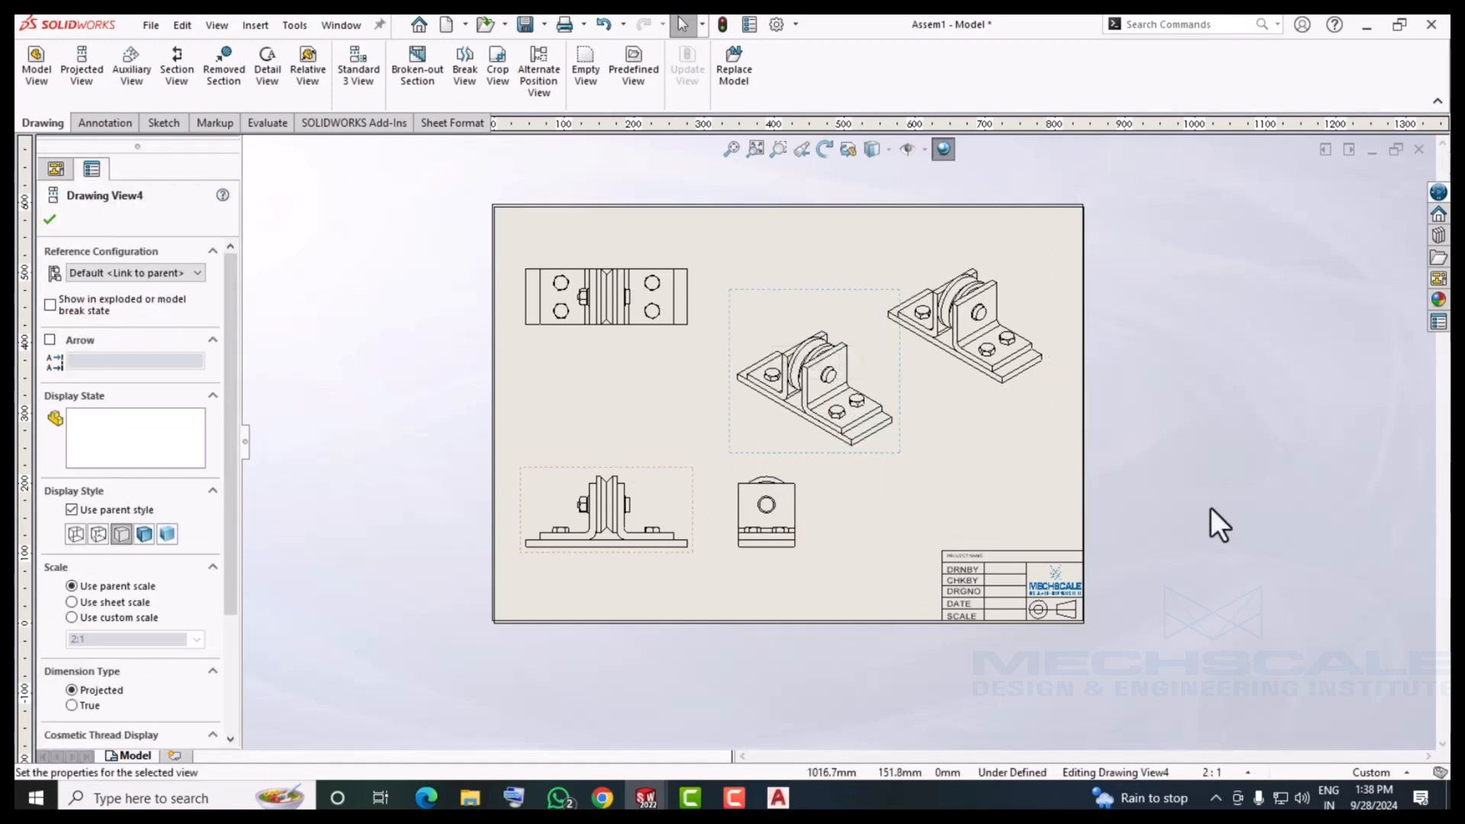
pyautogui.click(1178, 498)
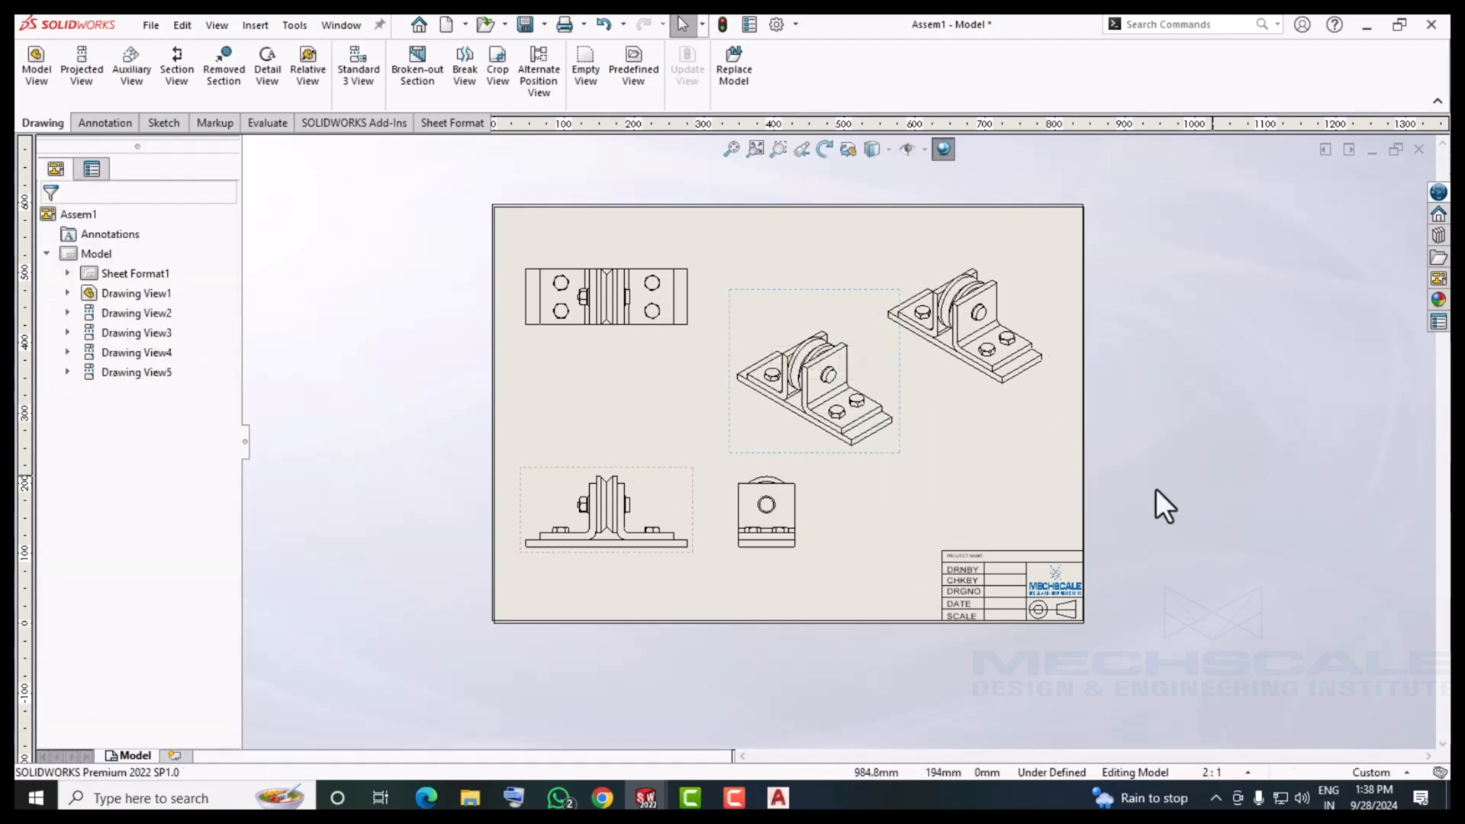
# Display the second isometric view shaded with edges and show the first one in its exploded state, using the Default configuration.
pyautogui.click(1048, 395)
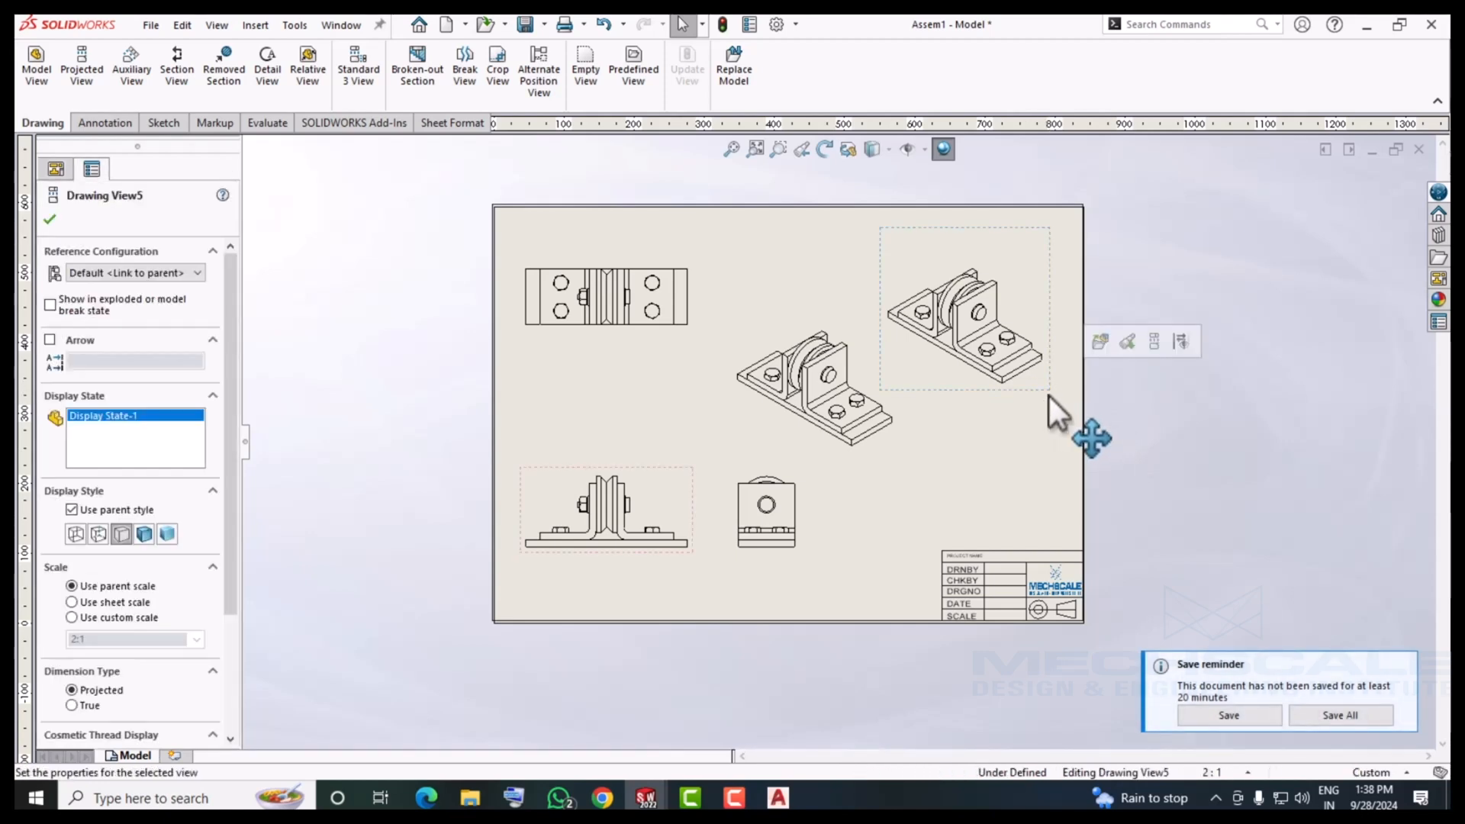
pyautogui.click(145, 534)
pyautogui.click(739, 415)
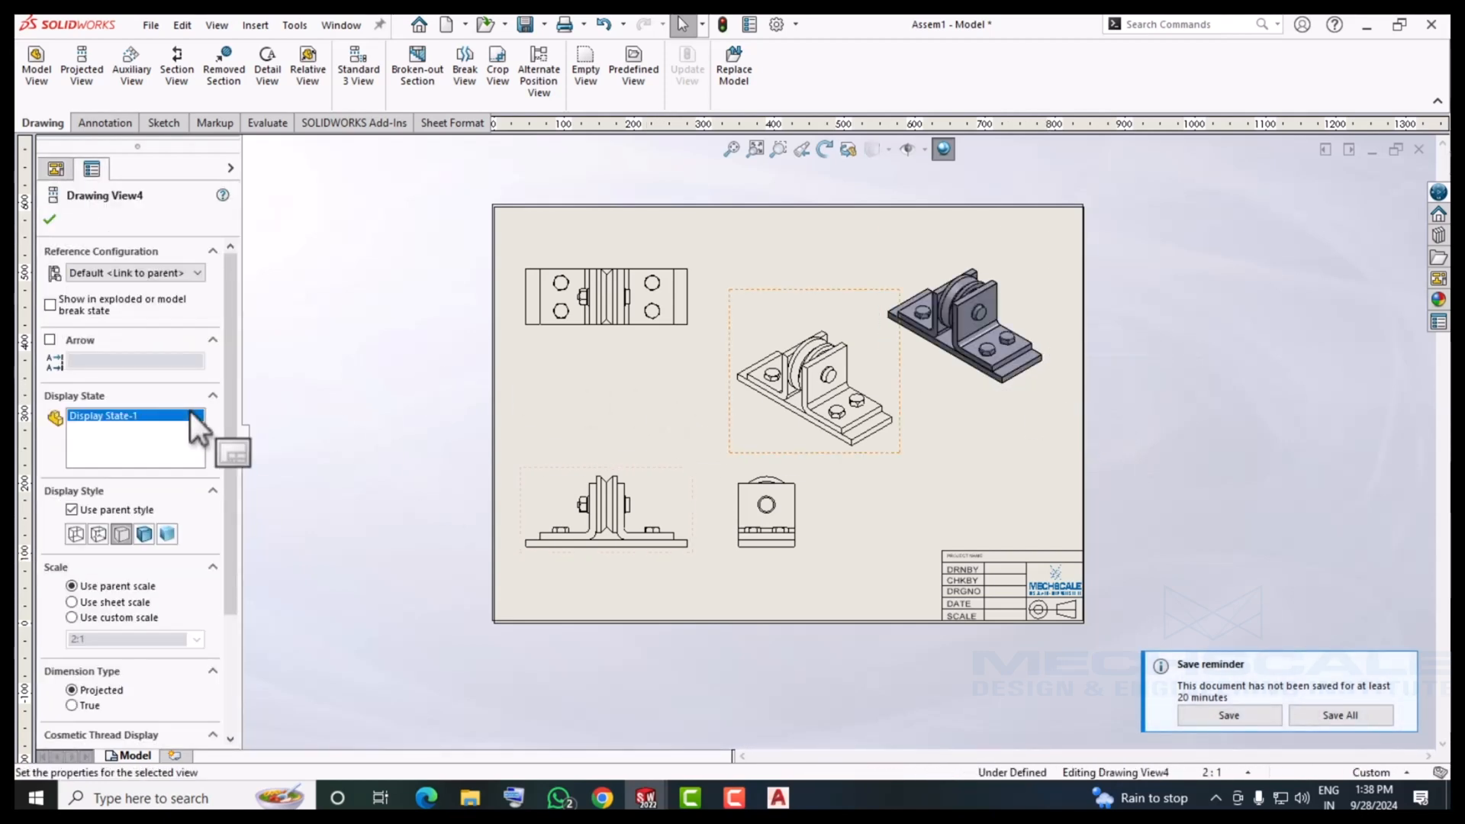
pyautogui.click(107, 275)
pyautogui.click(110, 291)
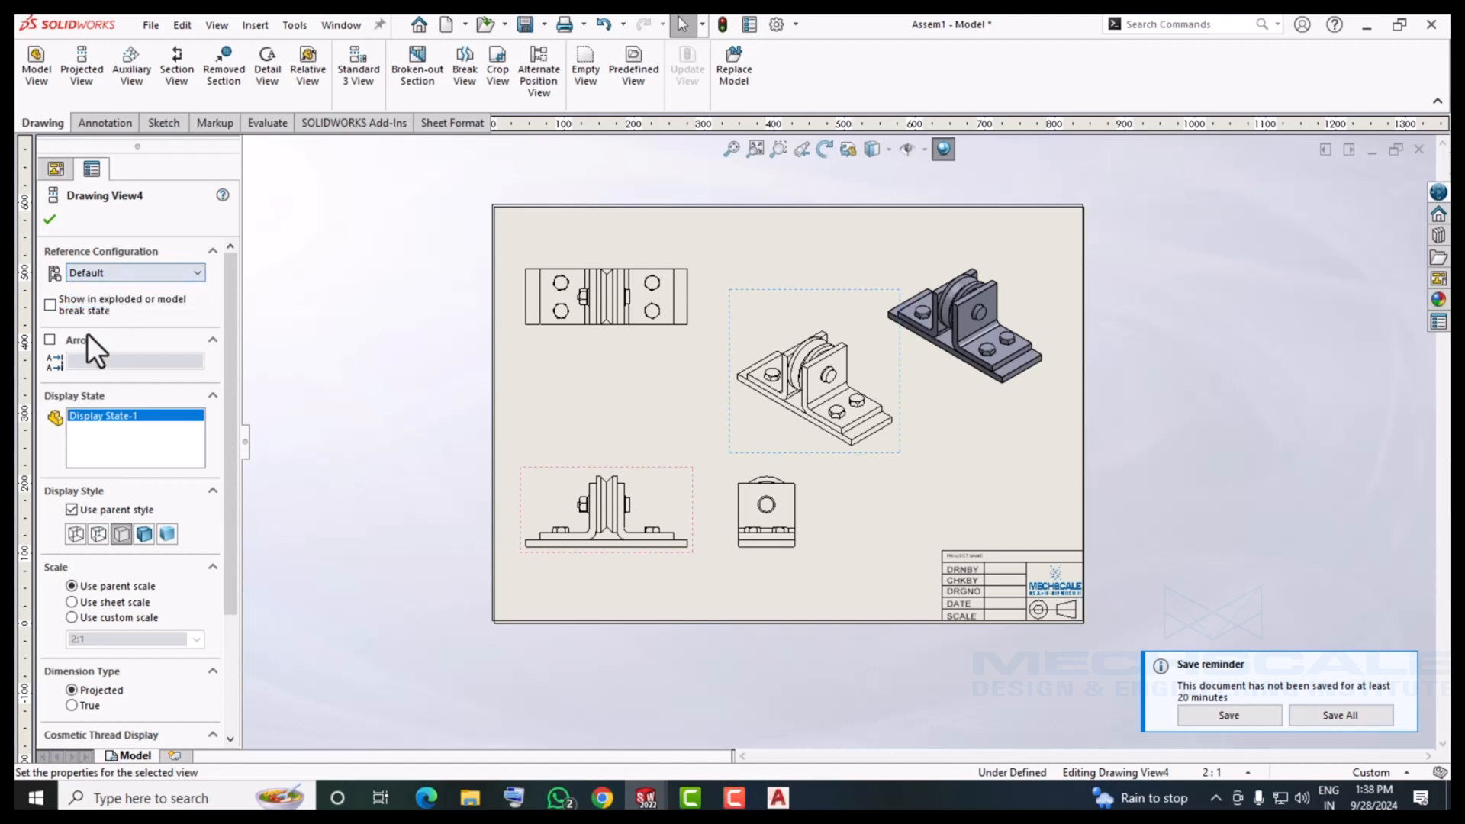
pyautogui.click(51, 305)
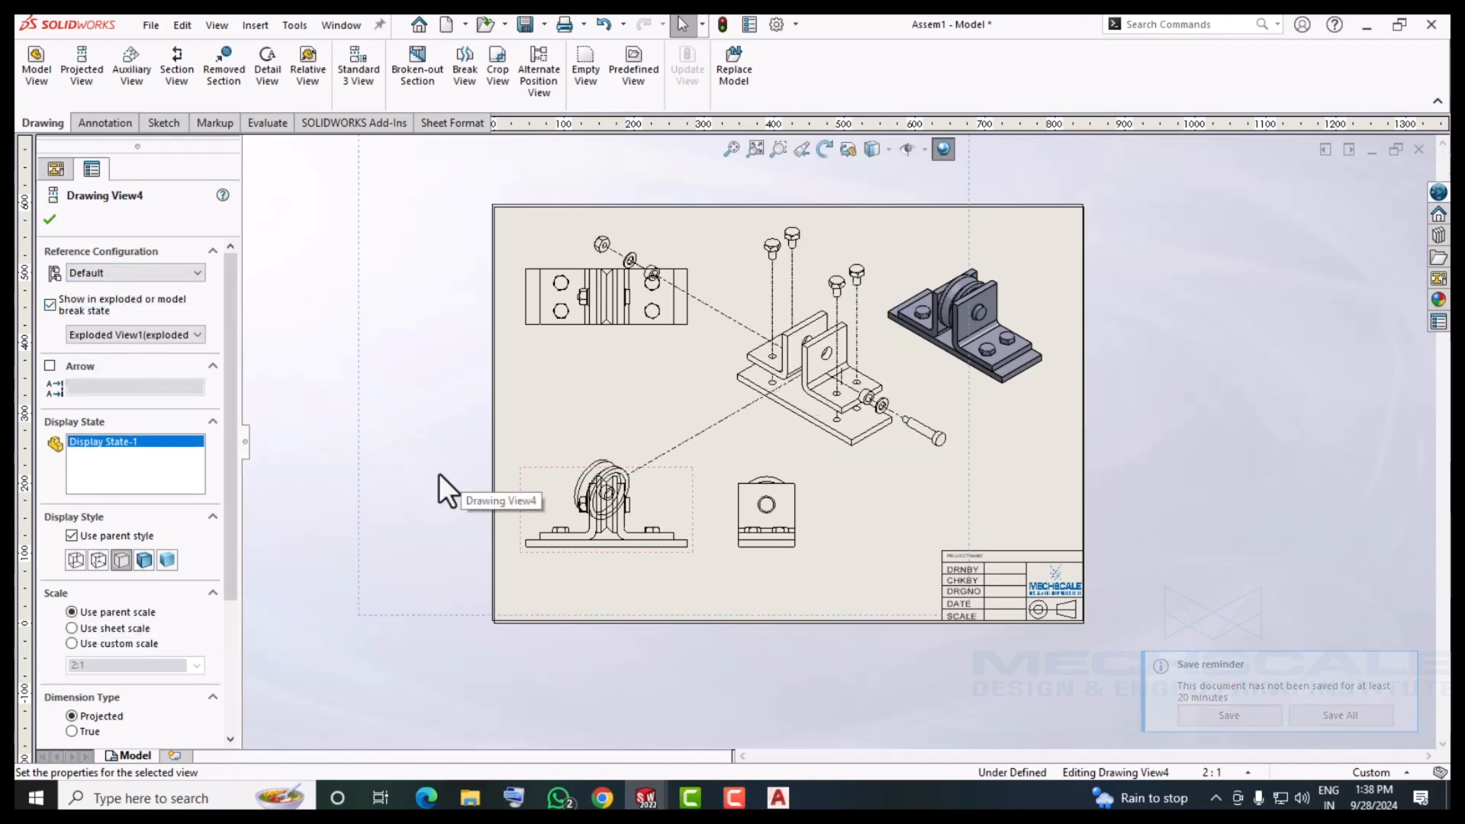
# Set the exploded isometric view's display style to shaded with edges.
pyautogui.scroll(3, 834, 439)
pyautogui.scroll(-3, 793, 390)
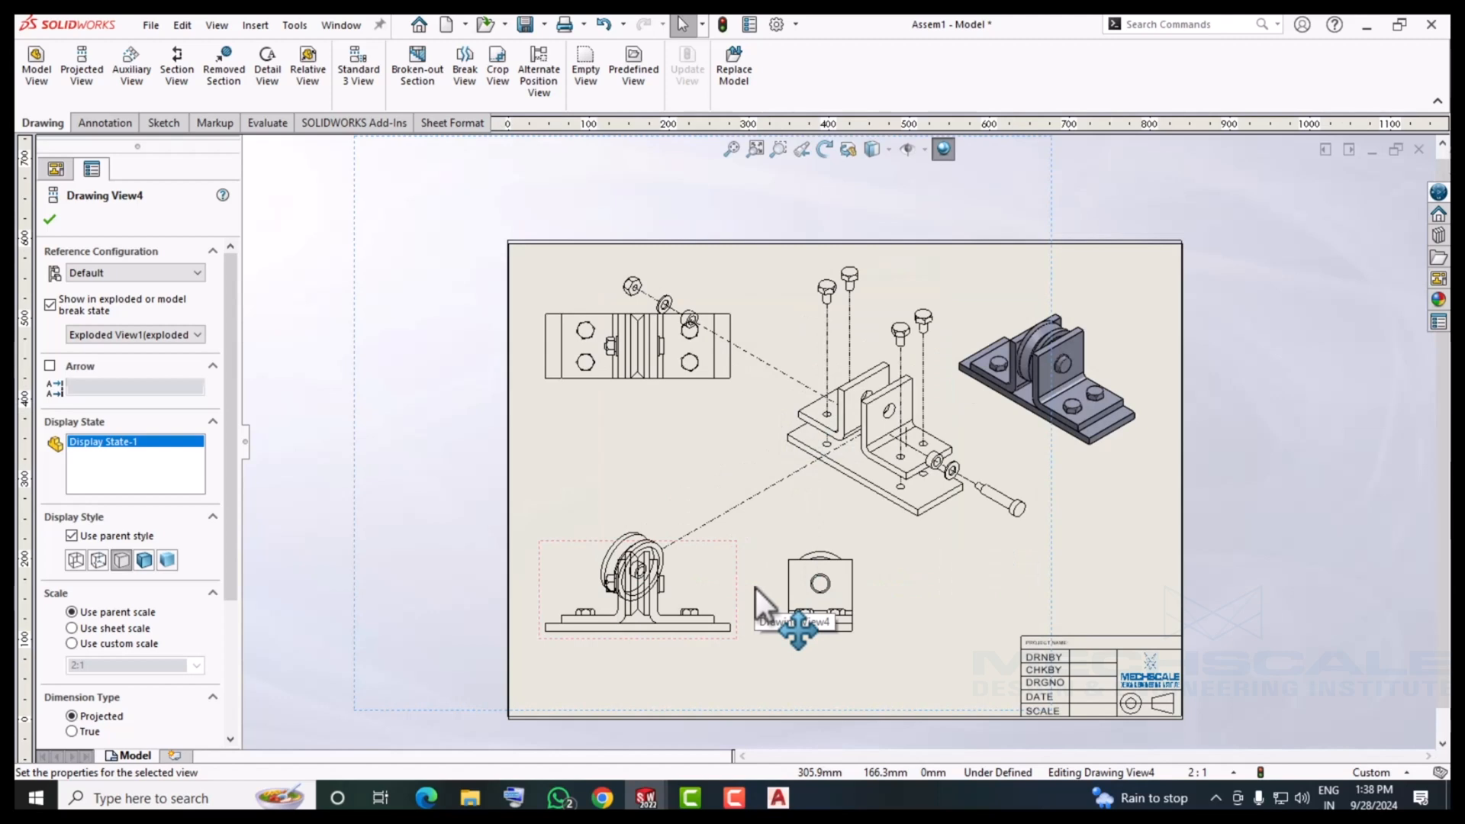
pyautogui.click(46, 223)
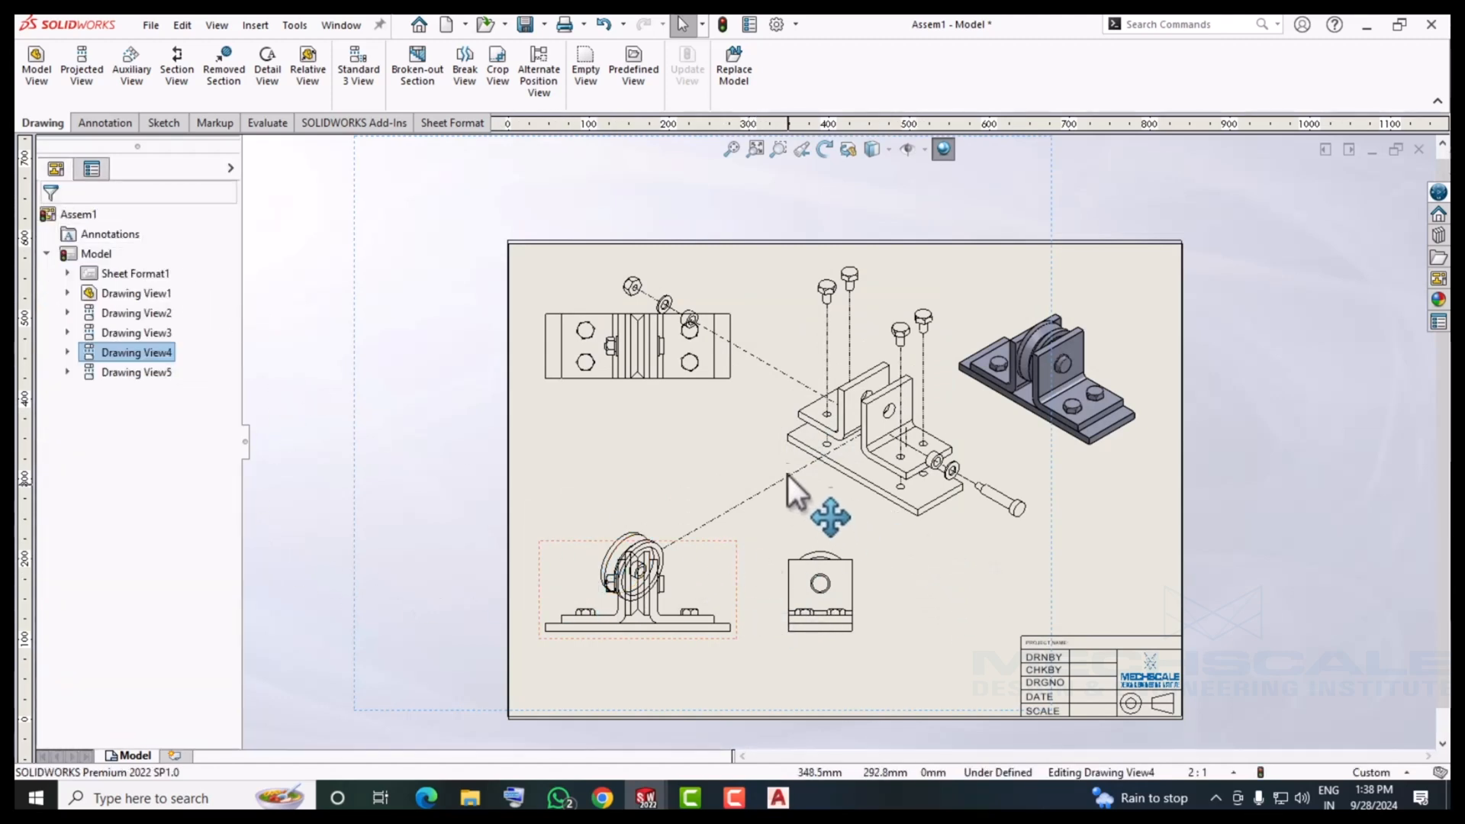
pyautogui.click(525, 422)
pyautogui.scroll(2, 474, 463)
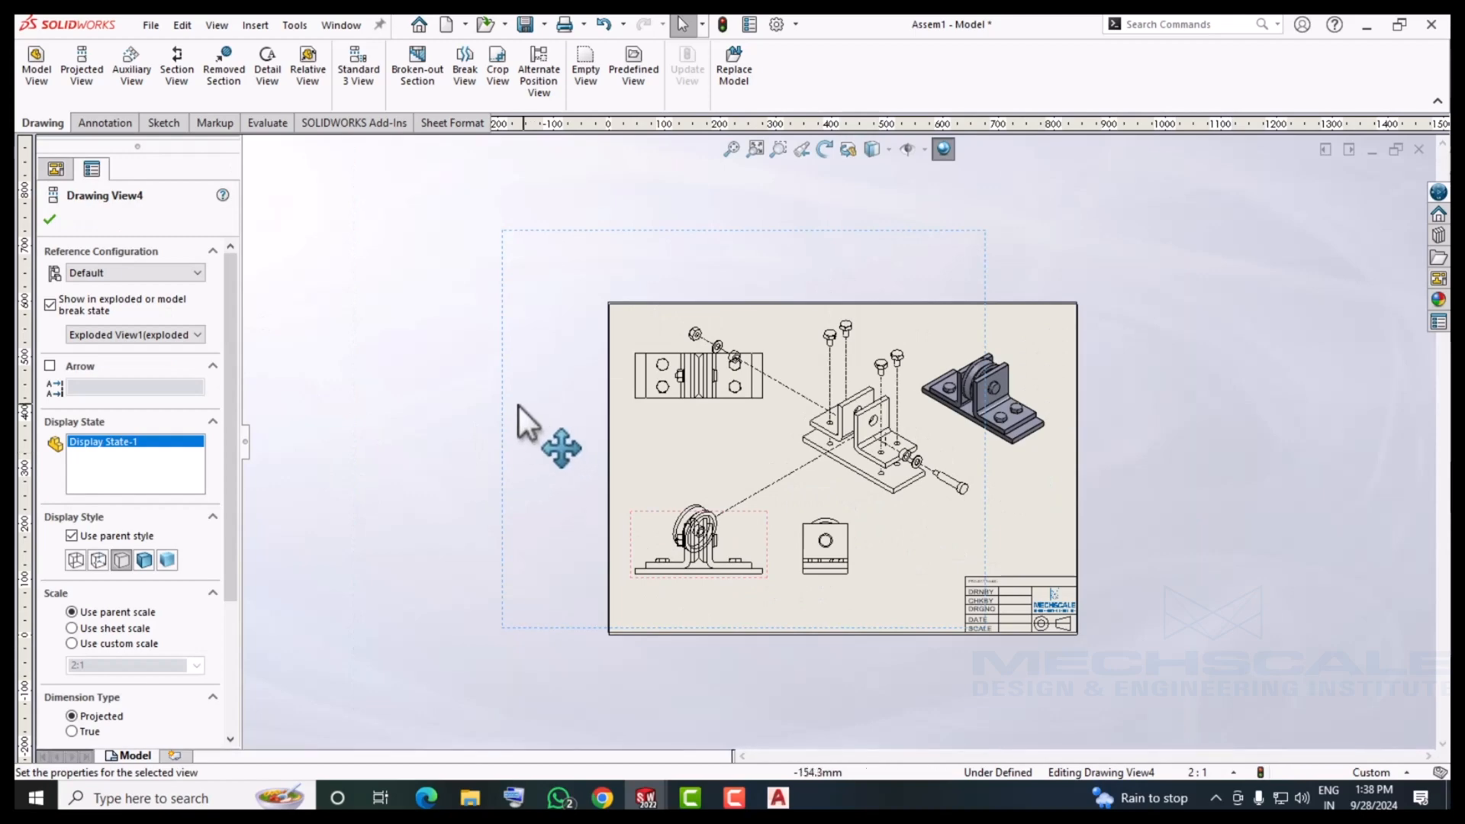
pyautogui.click(145, 560)
pyautogui.click(743, 502)
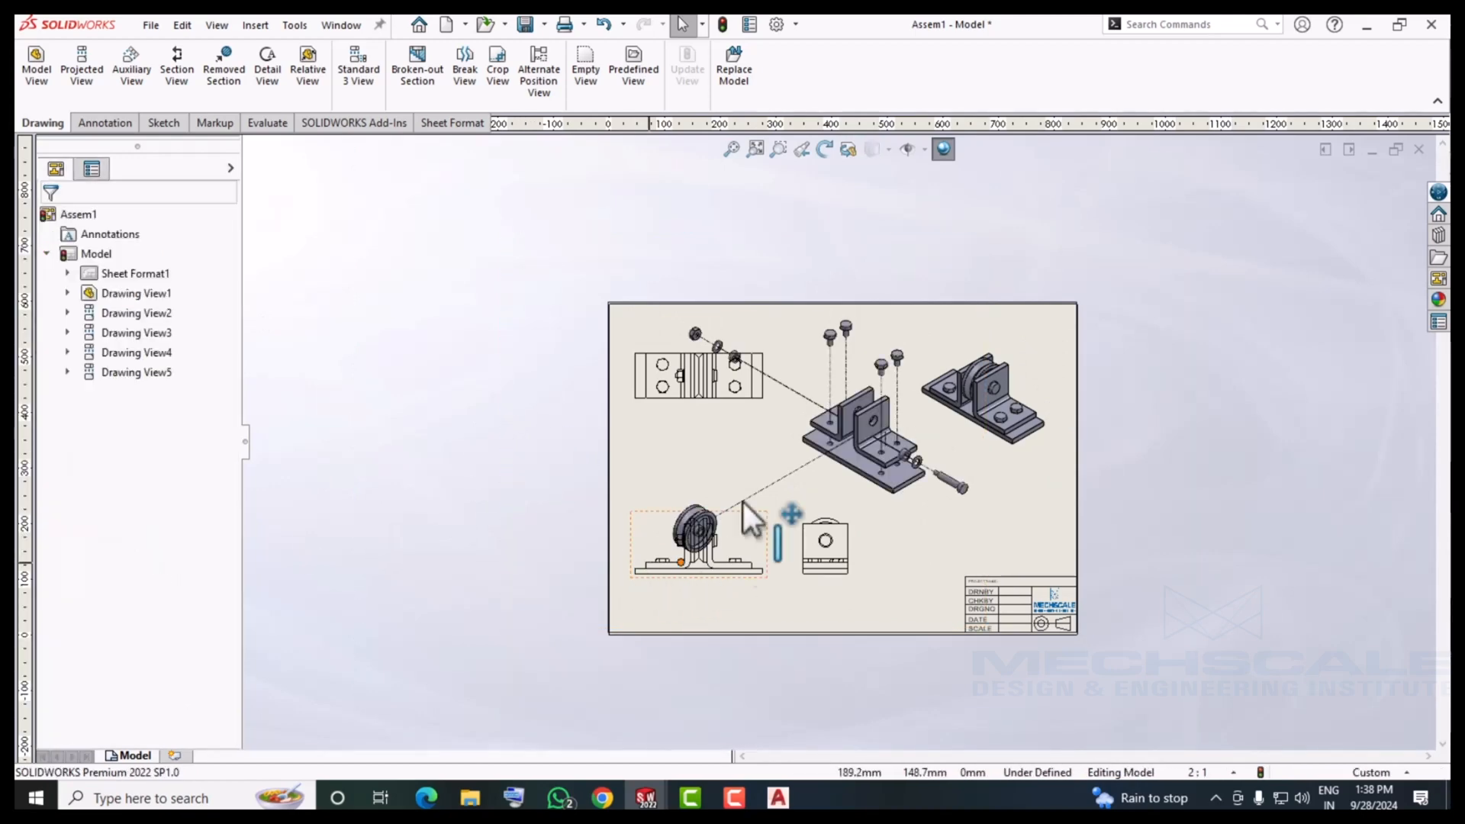
# Move the exploded view up the sheet so its wheel clears the front view.
pyautogui.scroll(4, 761, 458)
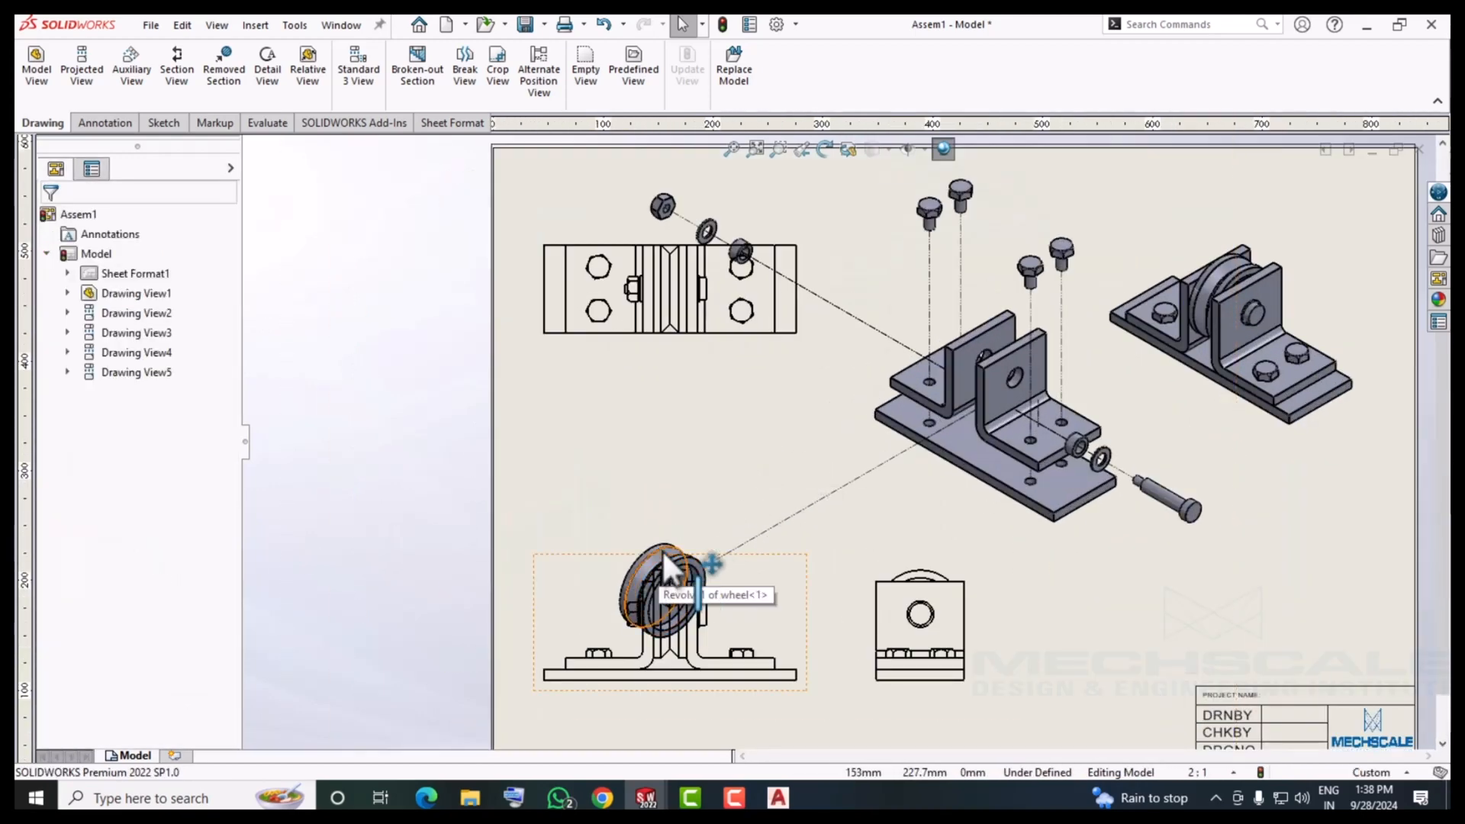
pyautogui.moveTo(662, 550); pyautogui.dragTo(654, 482)
pyautogui.scroll(-3, 752, 465)
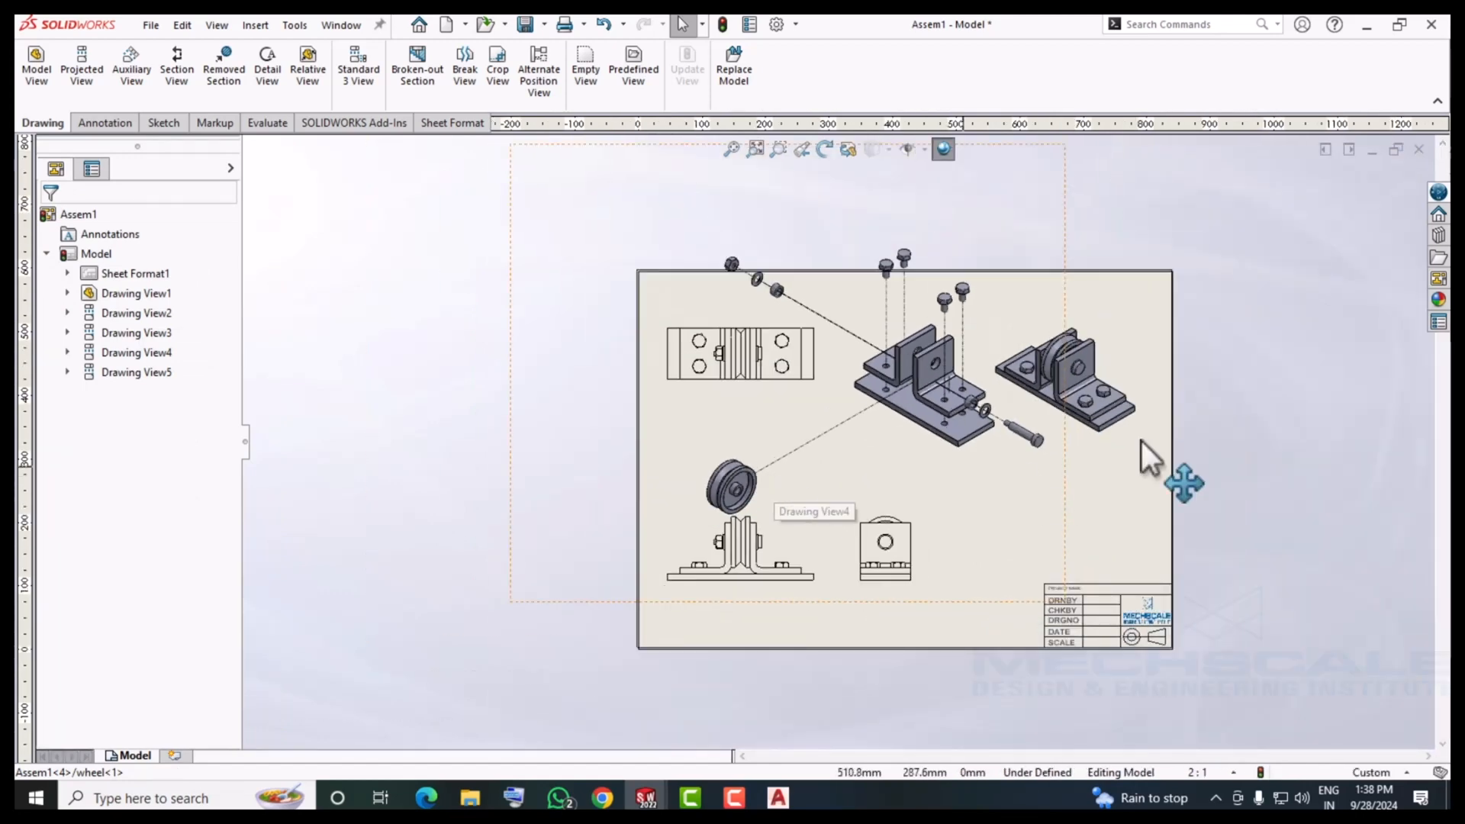
pyautogui.press('f')
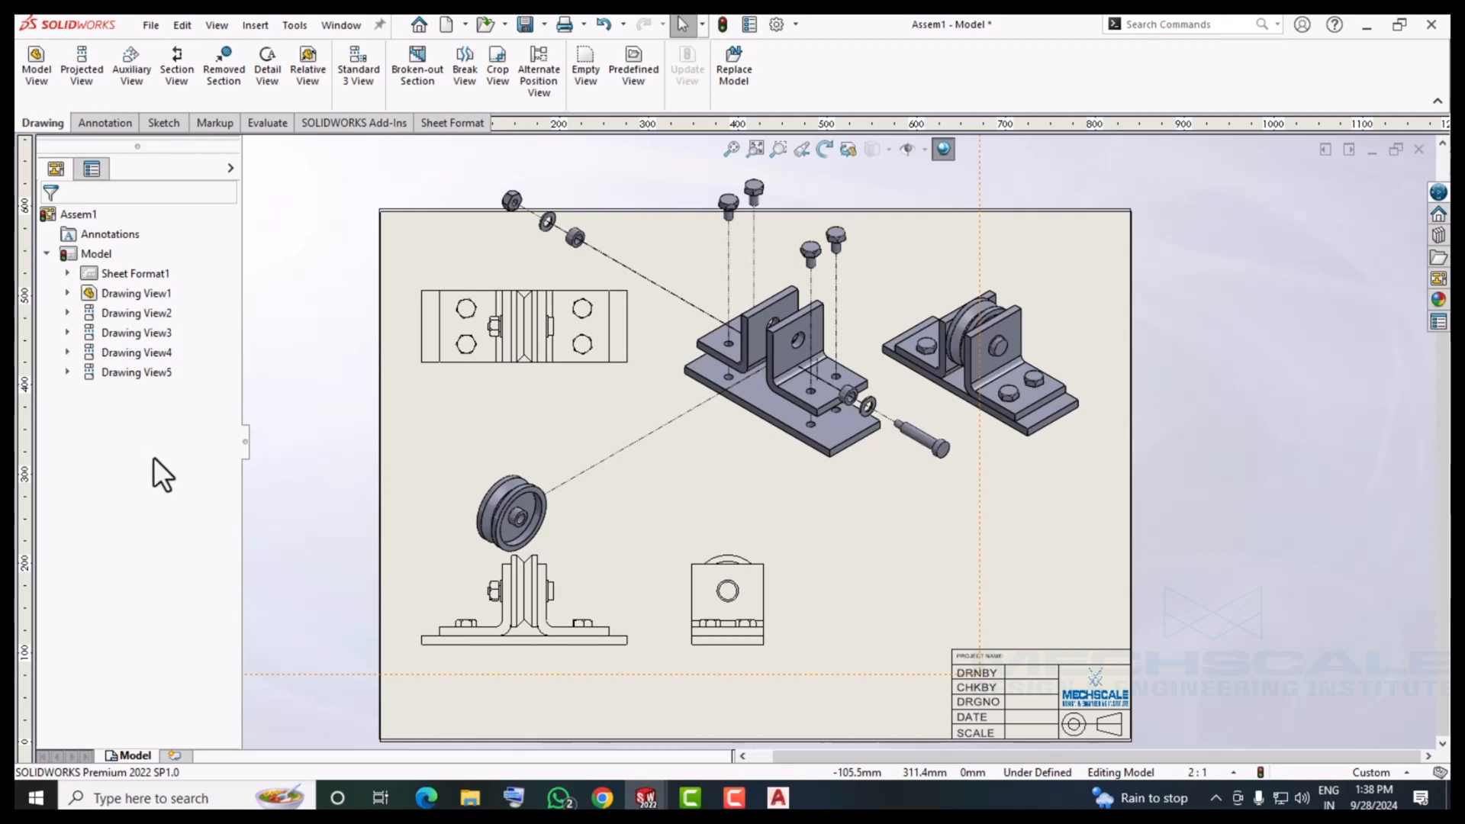
pyautogui.click(726, 457)
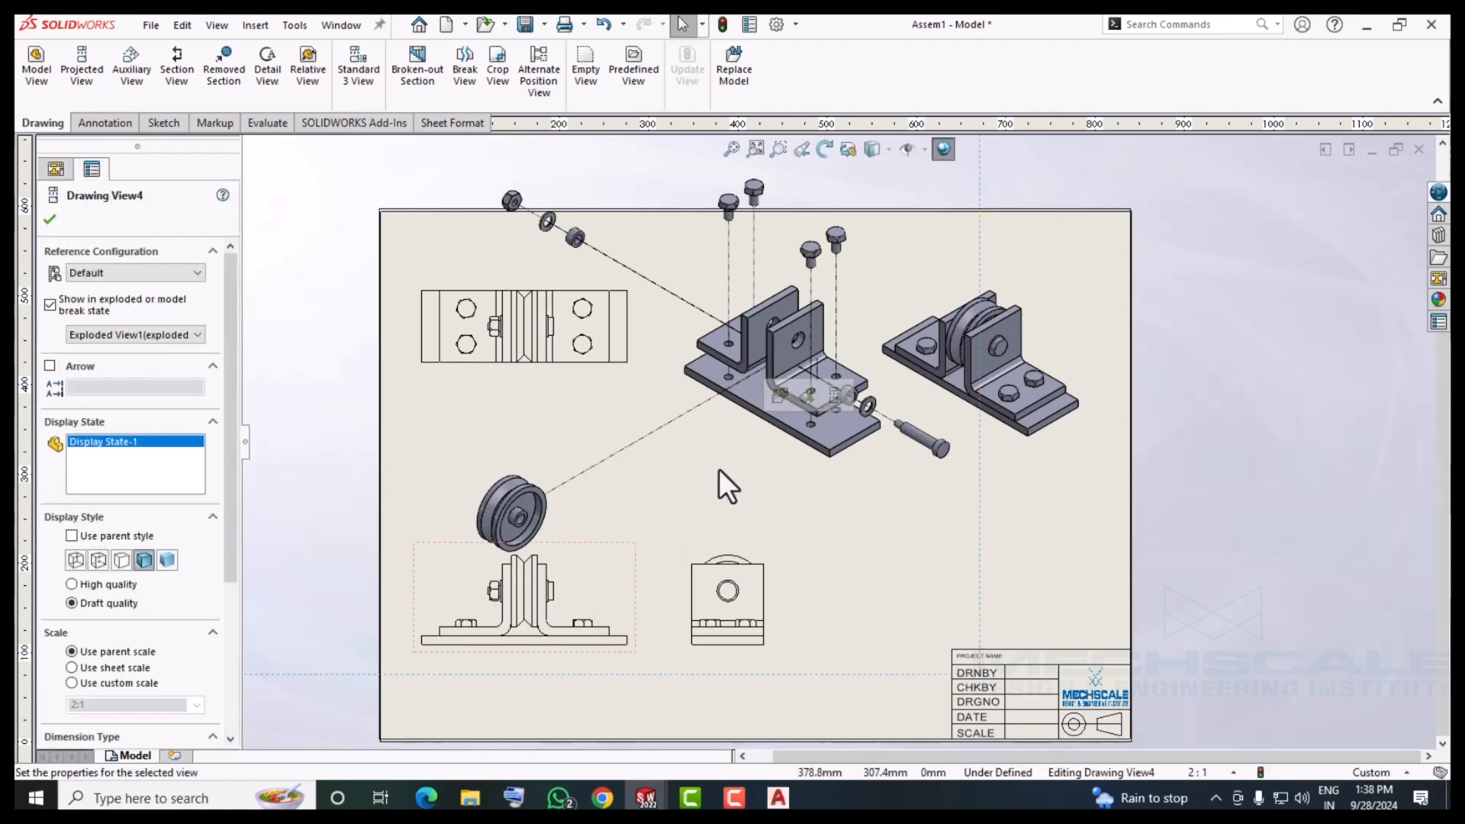
pyautogui.scroll(3, 709, 515)
pyautogui.scroll(-1, 934, 496)
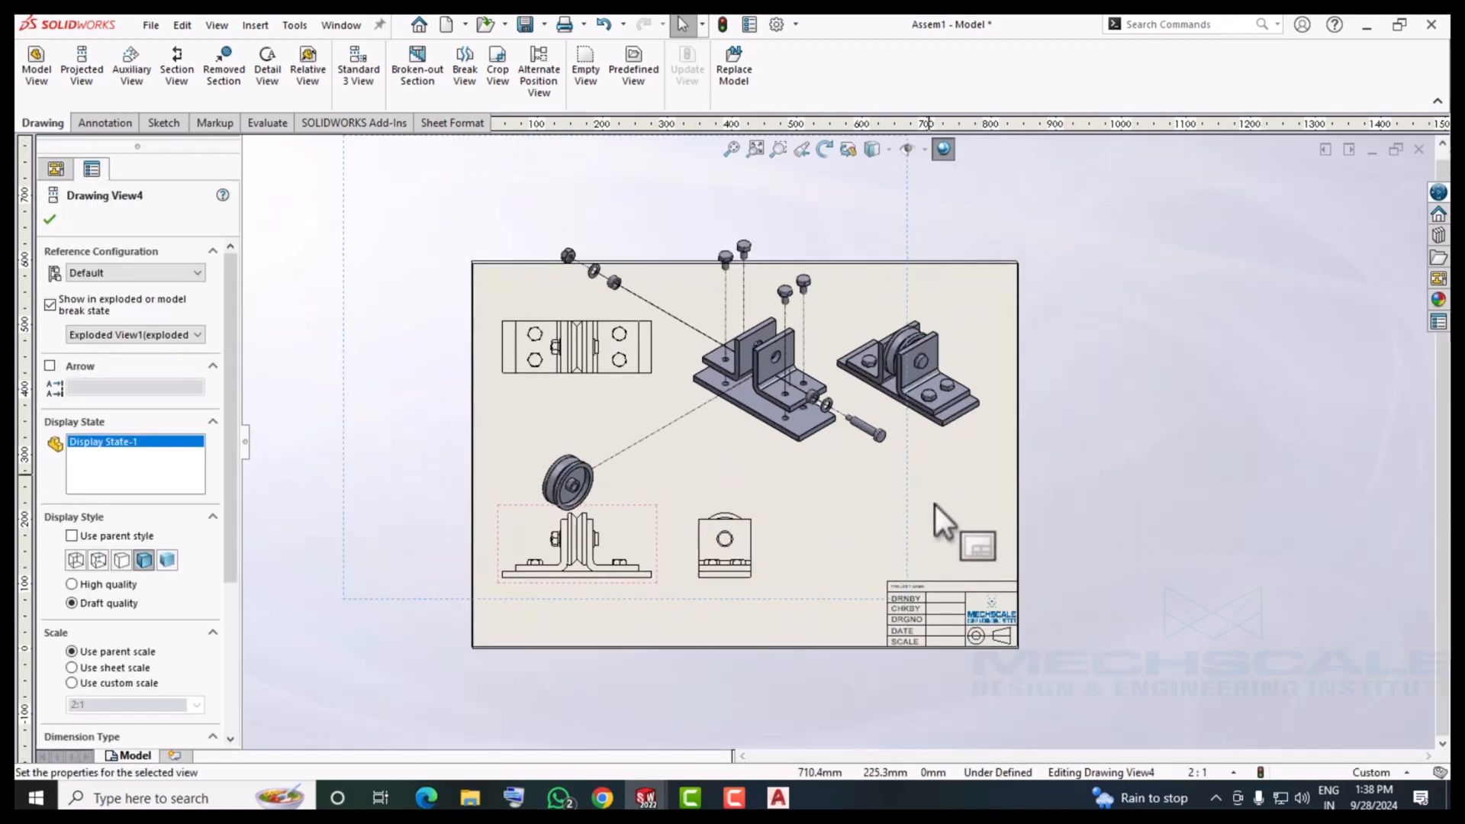
pyautogui.click(945, 521)
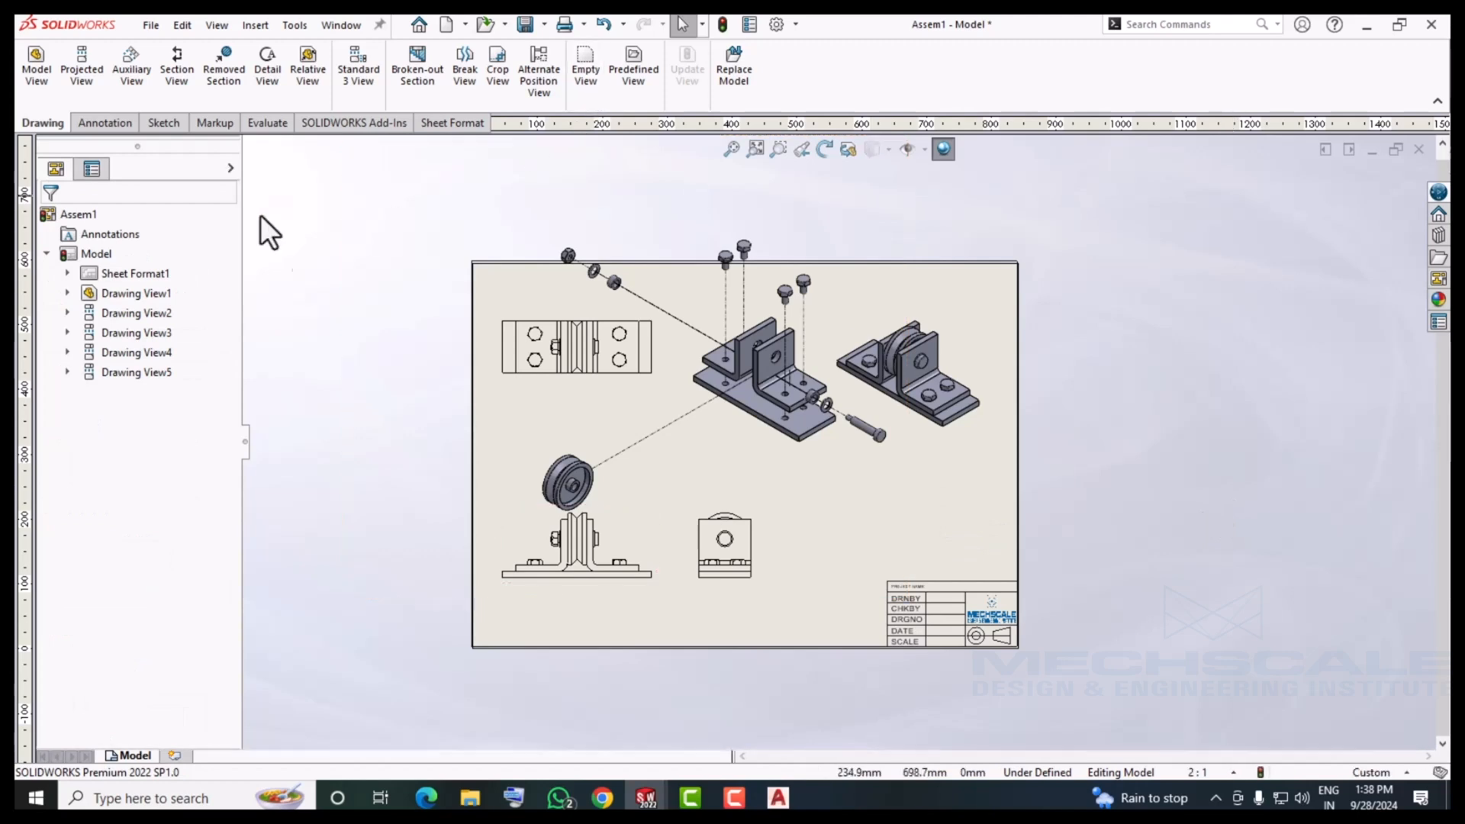
# Add automatic circular balloons around the exploded view in a square layout, ignoring multiple instances.
pyautogui.click(120, 123)
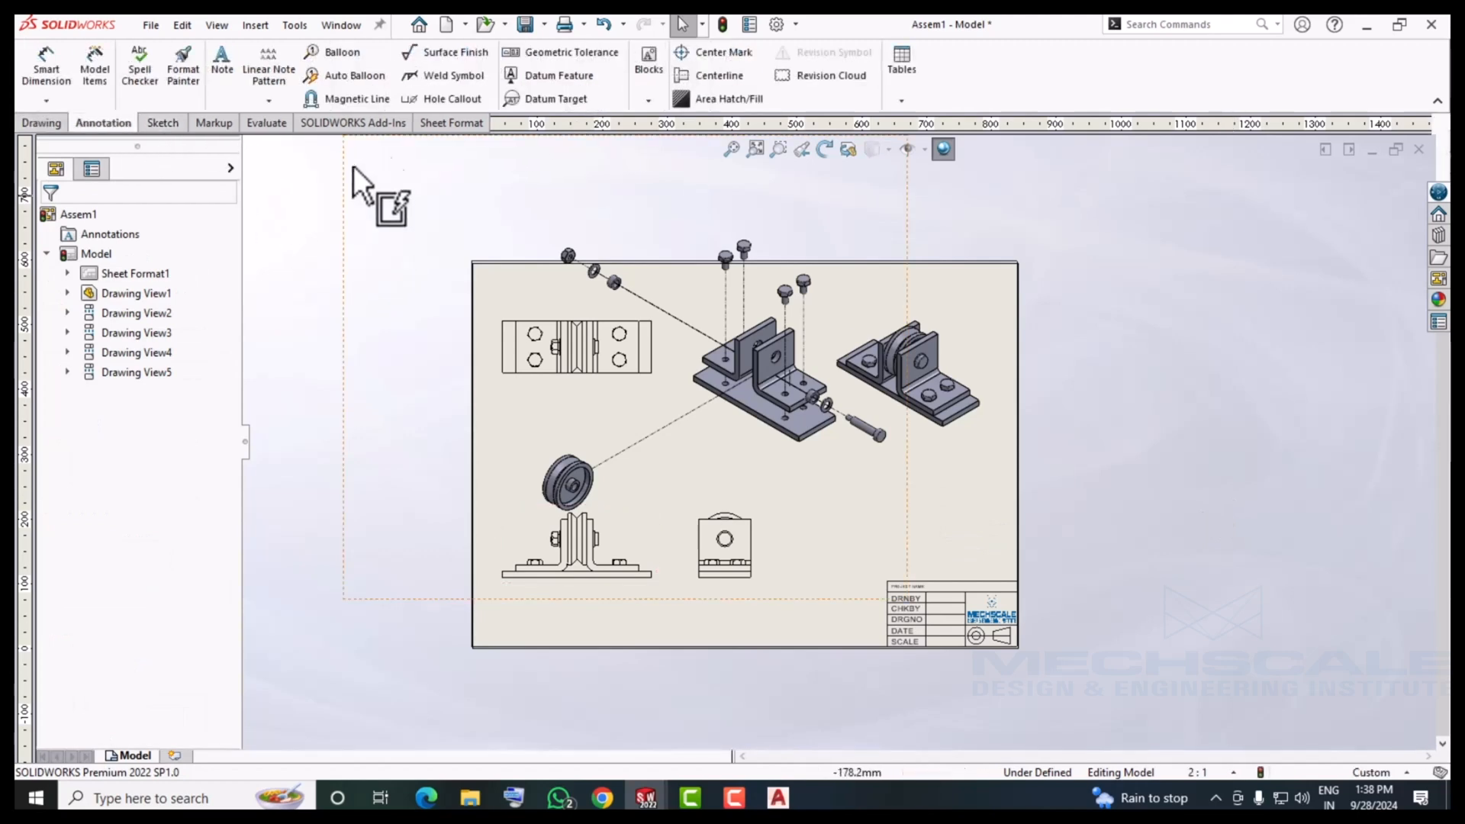
pyautogui.click(328, 76)
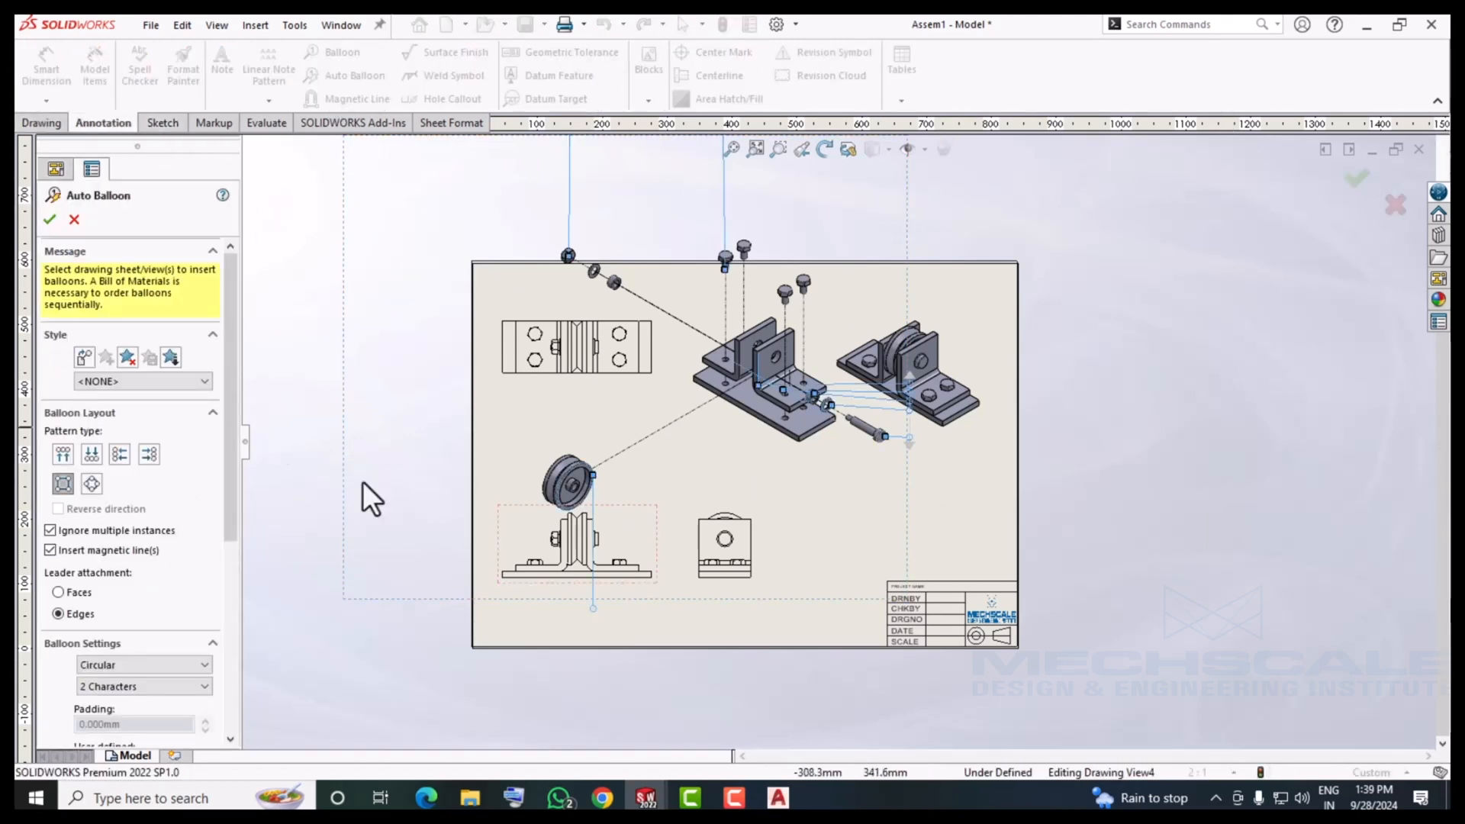
pyautogui.click(43, 217)
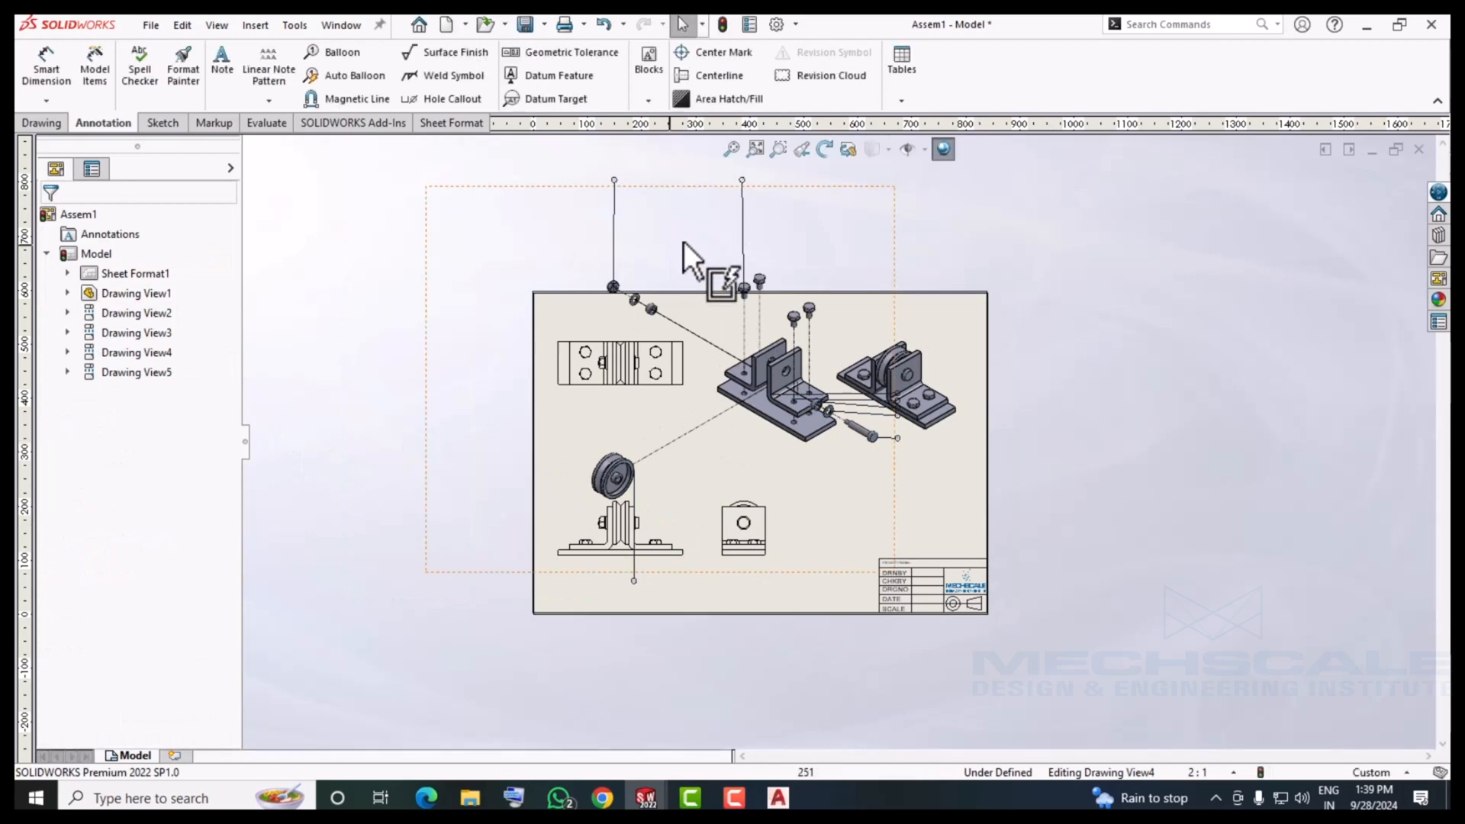
# Delete the unexploded shaded isometric view from the sheet.
pyautogui.scroll(-2, 684, 241)
pyautogui.scroll(5, 839, 450)
pyautogui.scroll(-2, 953, 503)
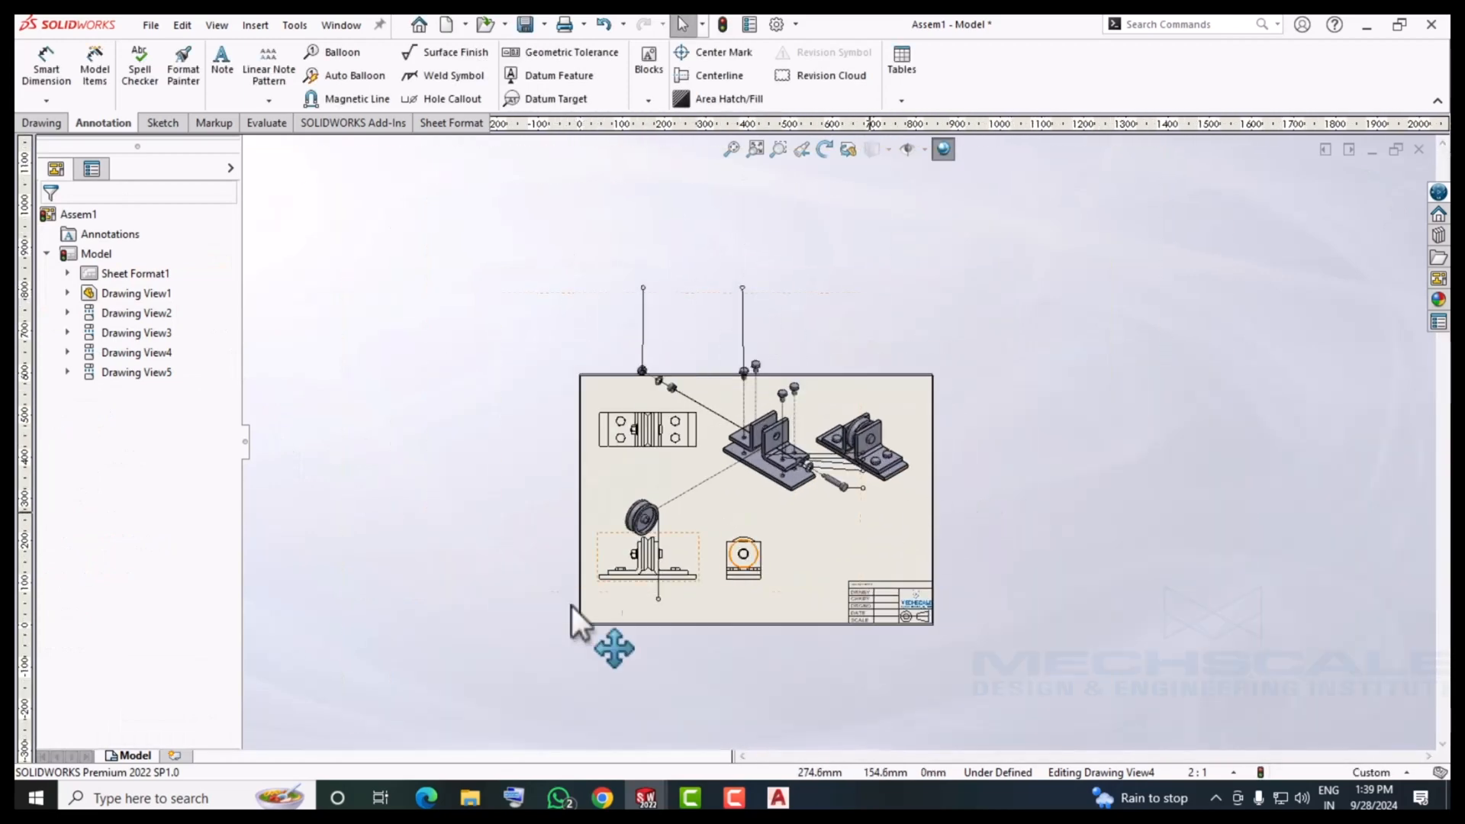
pyautogui.scroll(-3, 572, 606)
pyautogui.scroll(4, 763, 569)
pyautogui.scroll(-6, 953, 412)
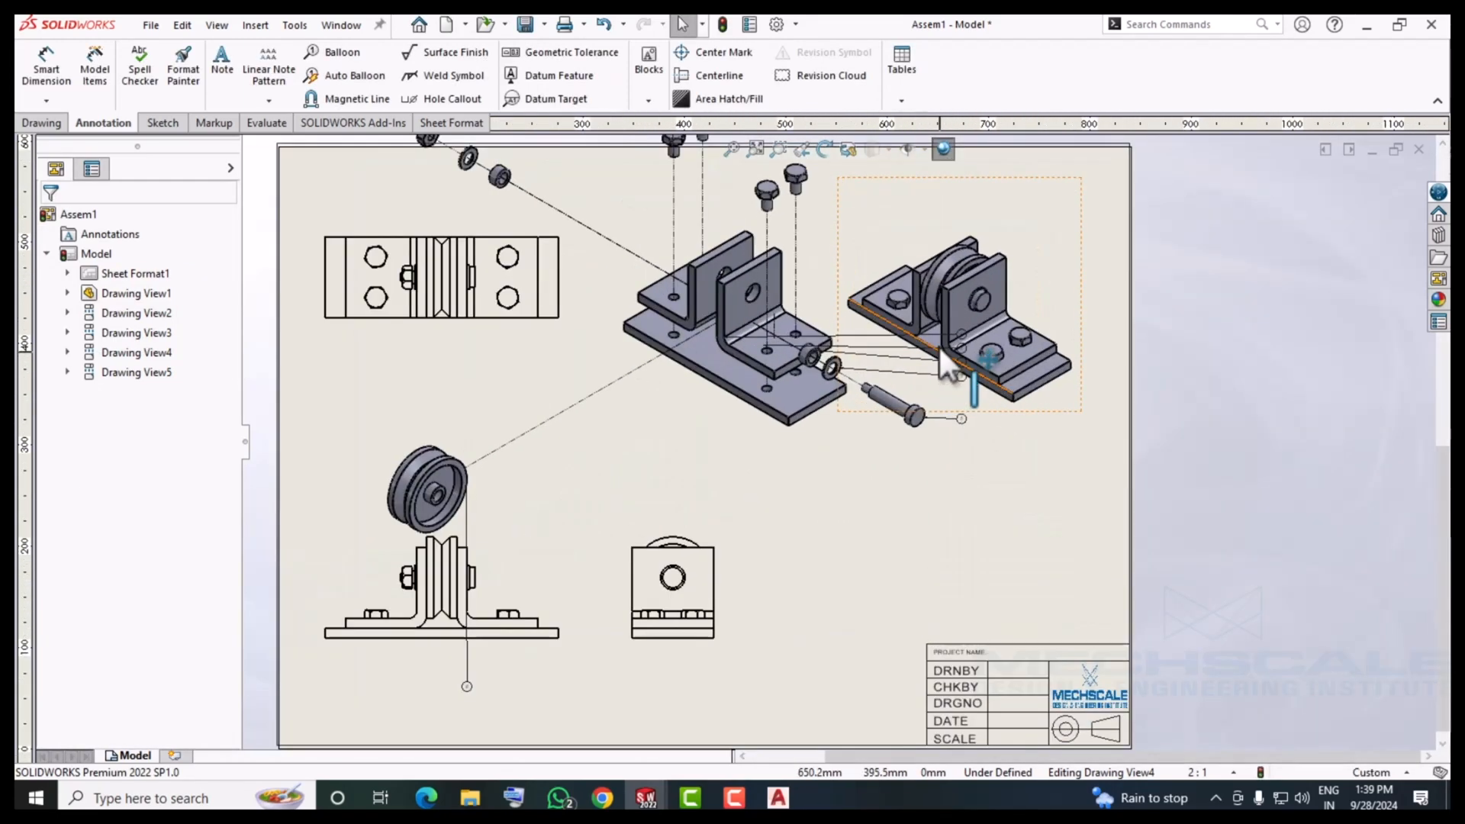
pyautogui.click(1110, 467)
pyautogui.press('Delete')
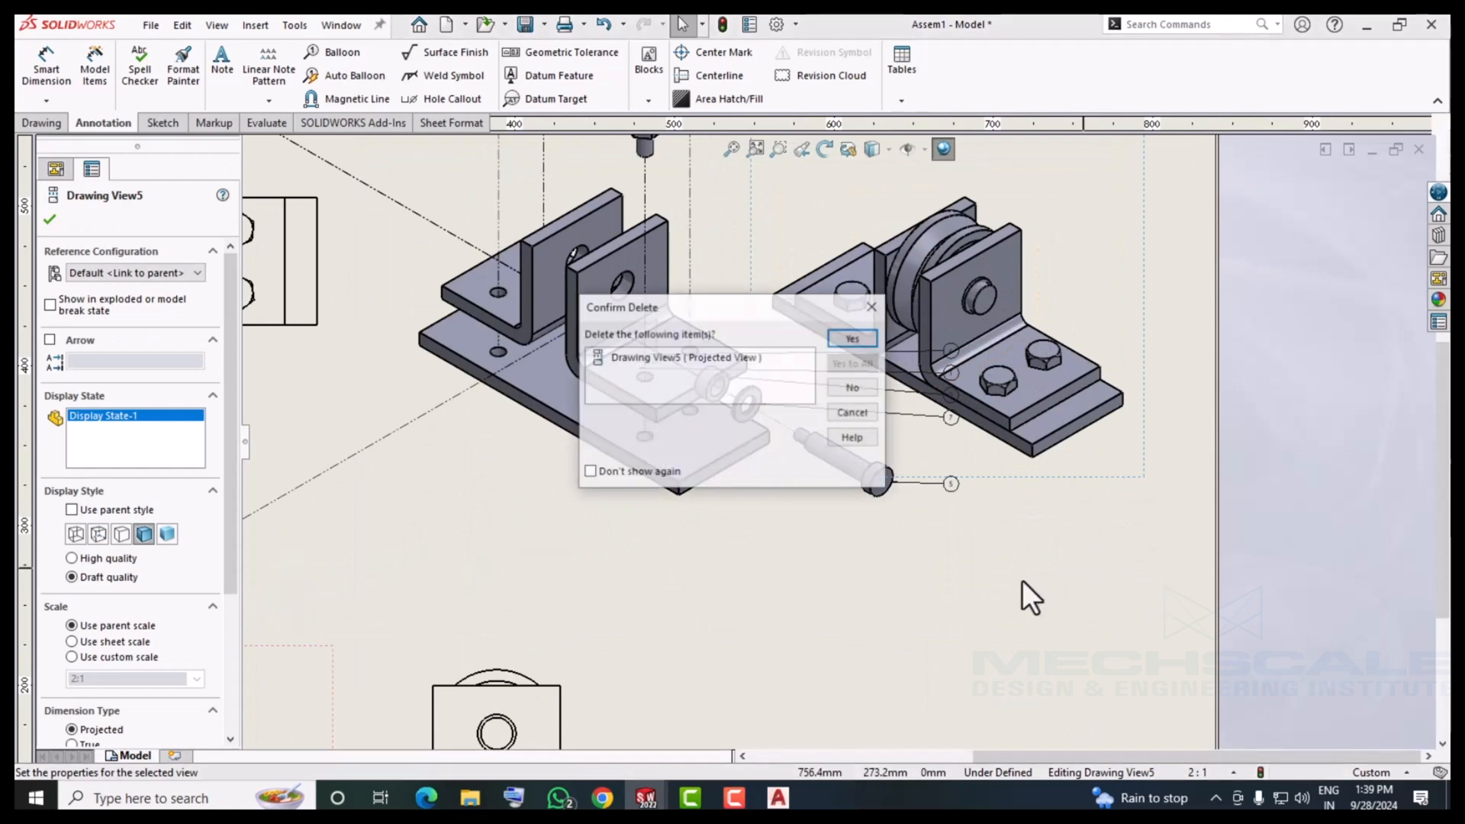
pyautogui.click(853, 339)
pyautogui.scroll(4, 701, 505)
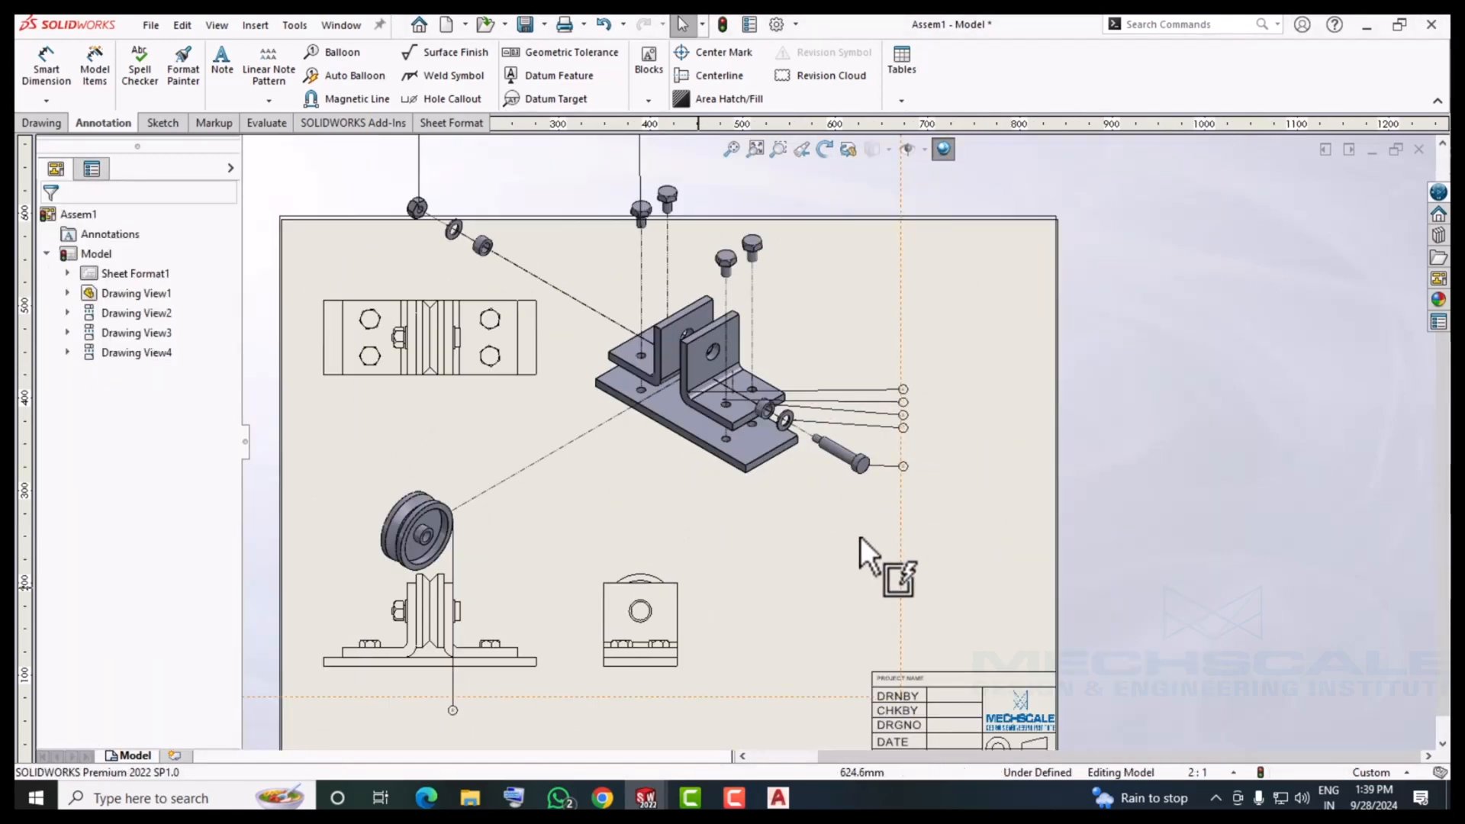
# Move the exploded view with its balloons toward the sheet's right edge, into the space beside the orthographic views.
pyautogui.scroll(-2, 899, 517)
pyautogui.moveTo(898, 517)
pyautogui.mouseDown()
pyautogui.moveTo(1036, 494)
pyautogui.moveTo(1053, 523)
pyautogui.moveTo(1036, 552)
pyautogui.mouseUp()
pyautogui.scroll(3, 915, 572)
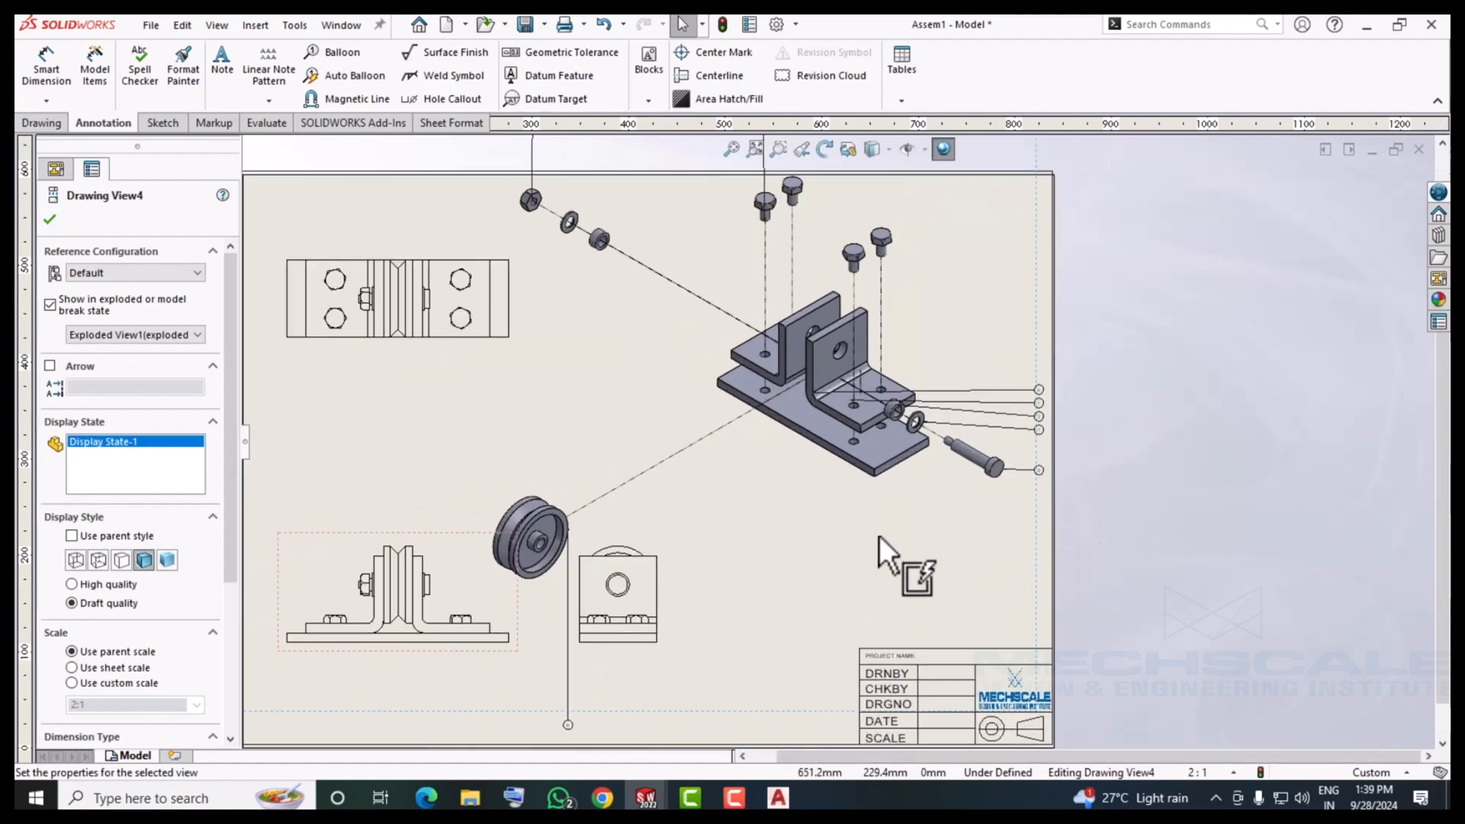
pyautogui.click(1093, 451)
pyautogui.scroll(-2, 896, 415)
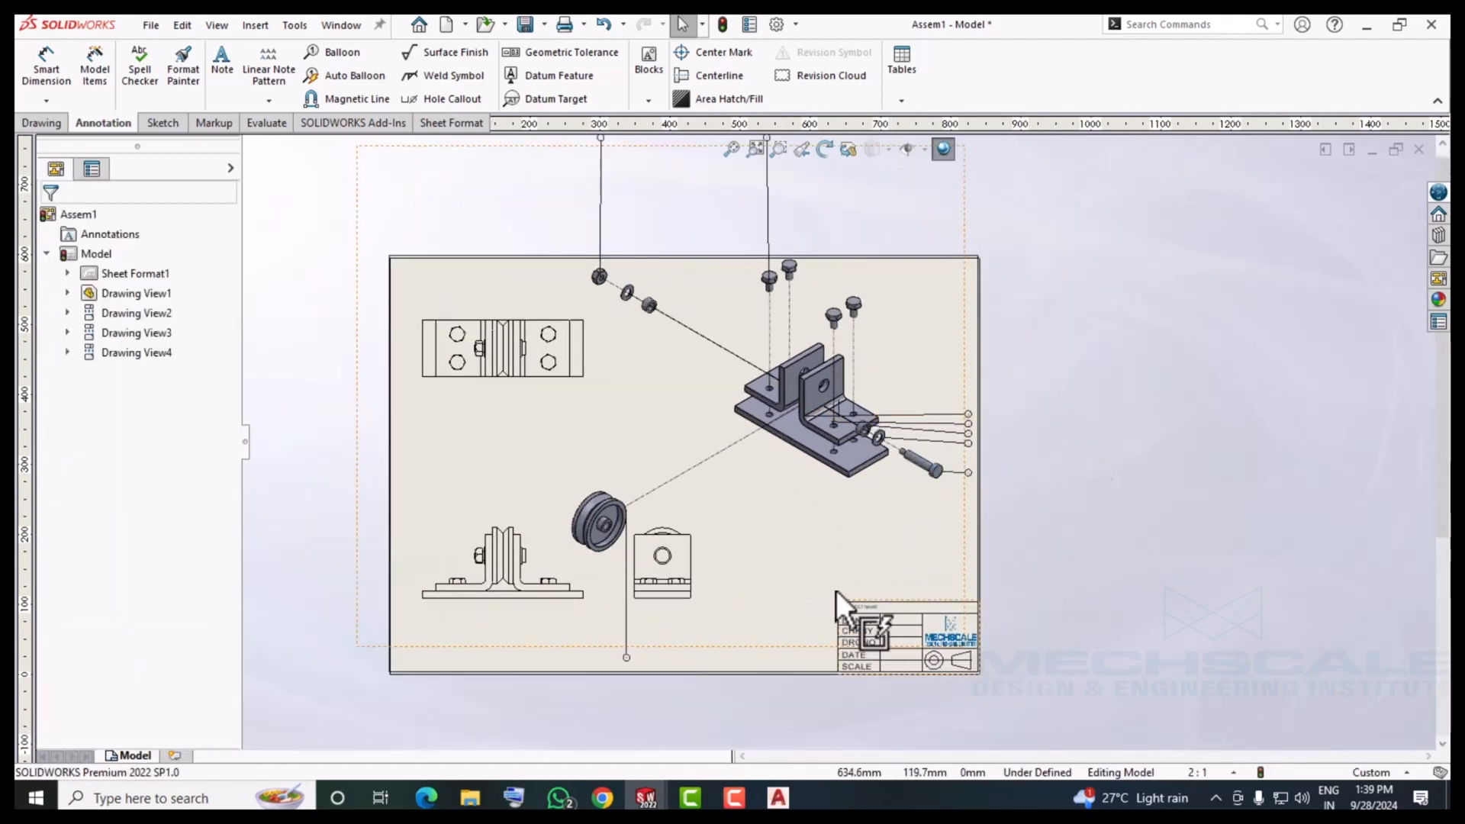
# Insert a top-level-only bill of materials for the exploded view using the bom-standard template, placing it just below the base plate.
pyautogui.scroll(-3, 927, 441)
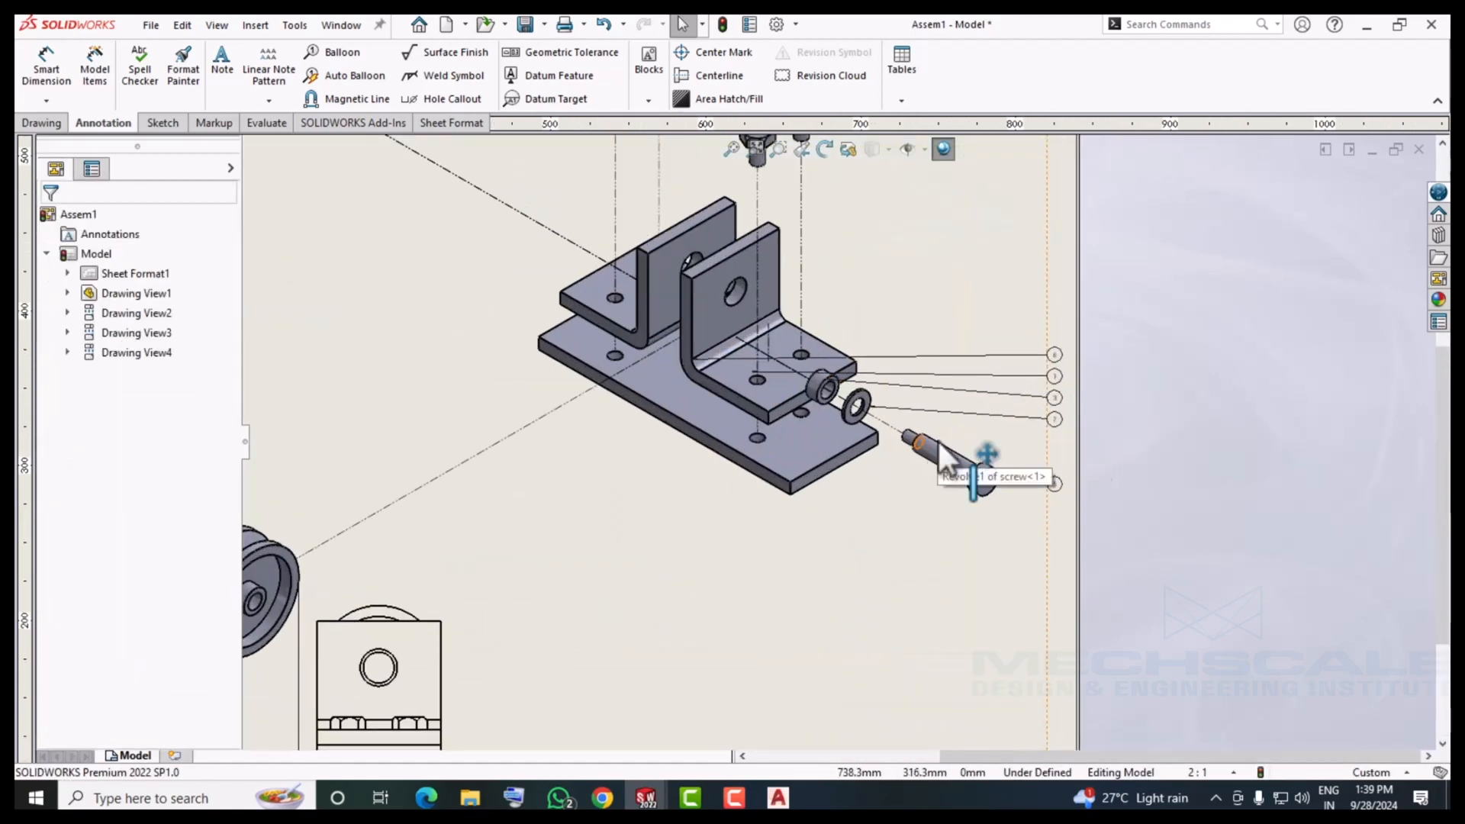
pyautogui.scroll(1, 953, 481)
pyautogui.scroll(1, 895, 515)
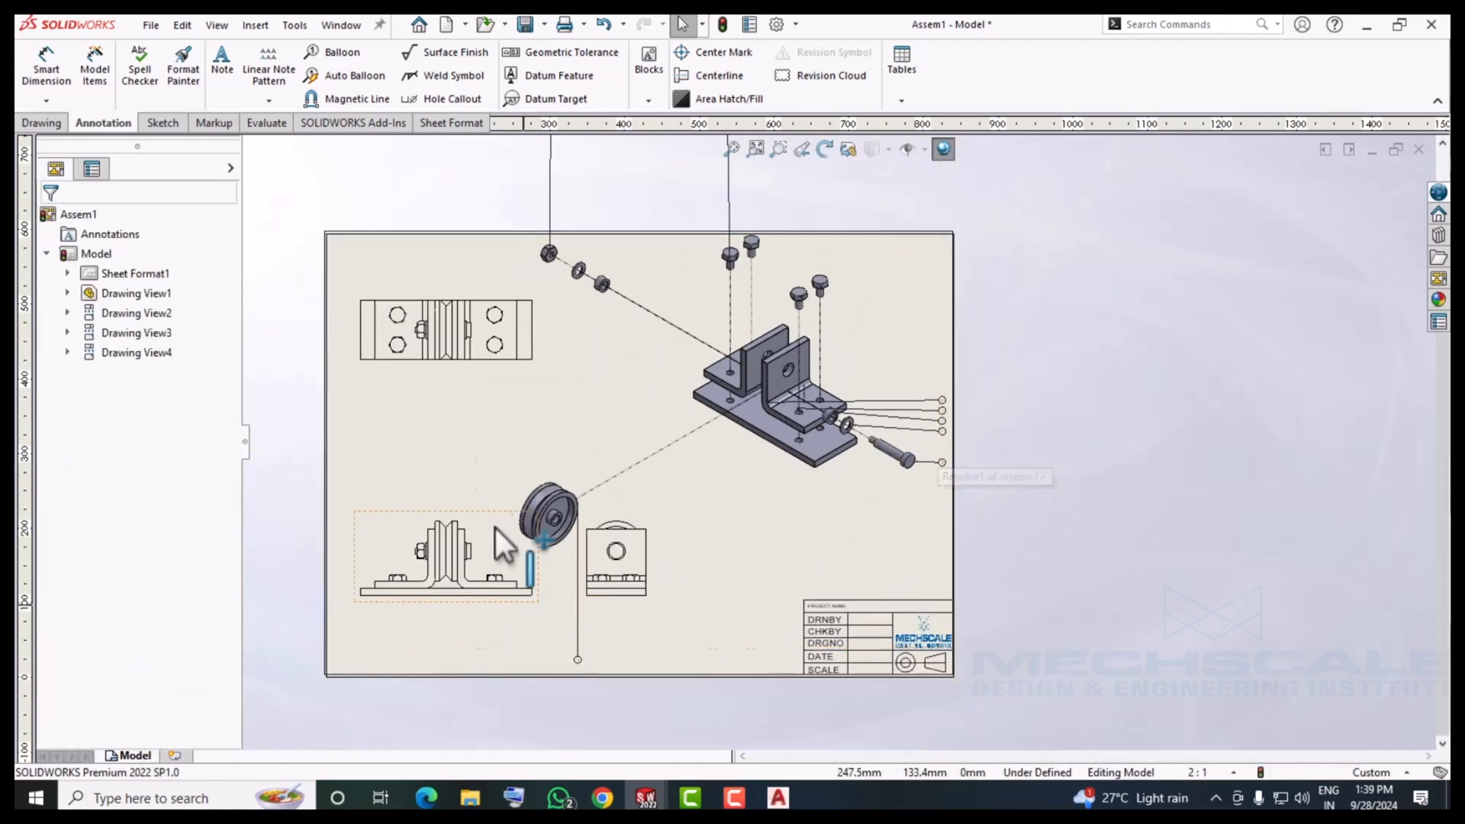
pyautogui.click(891, 88)
pyautogui.click(900, 165)
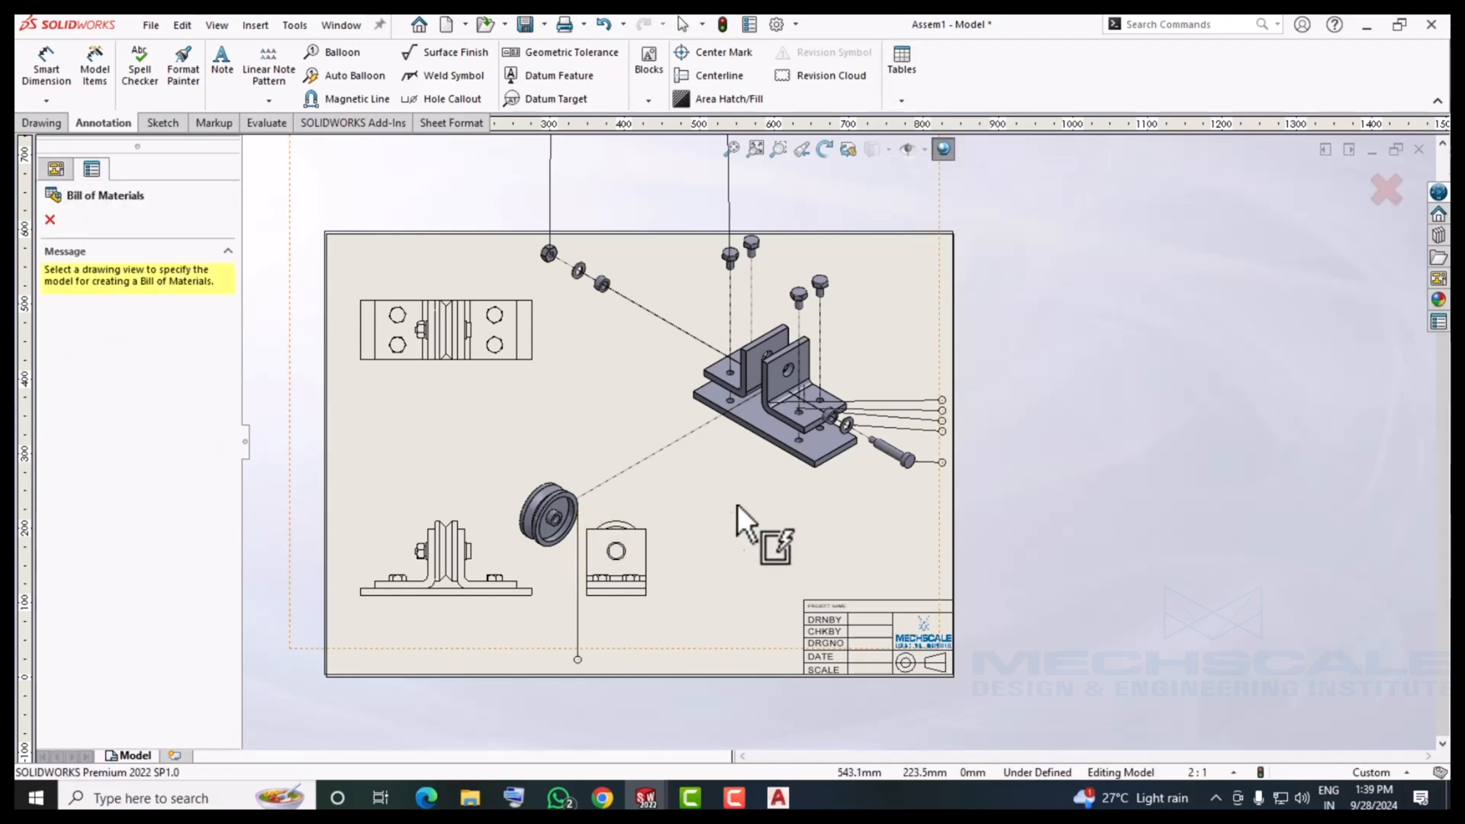
pyautogui.click(750, 470)
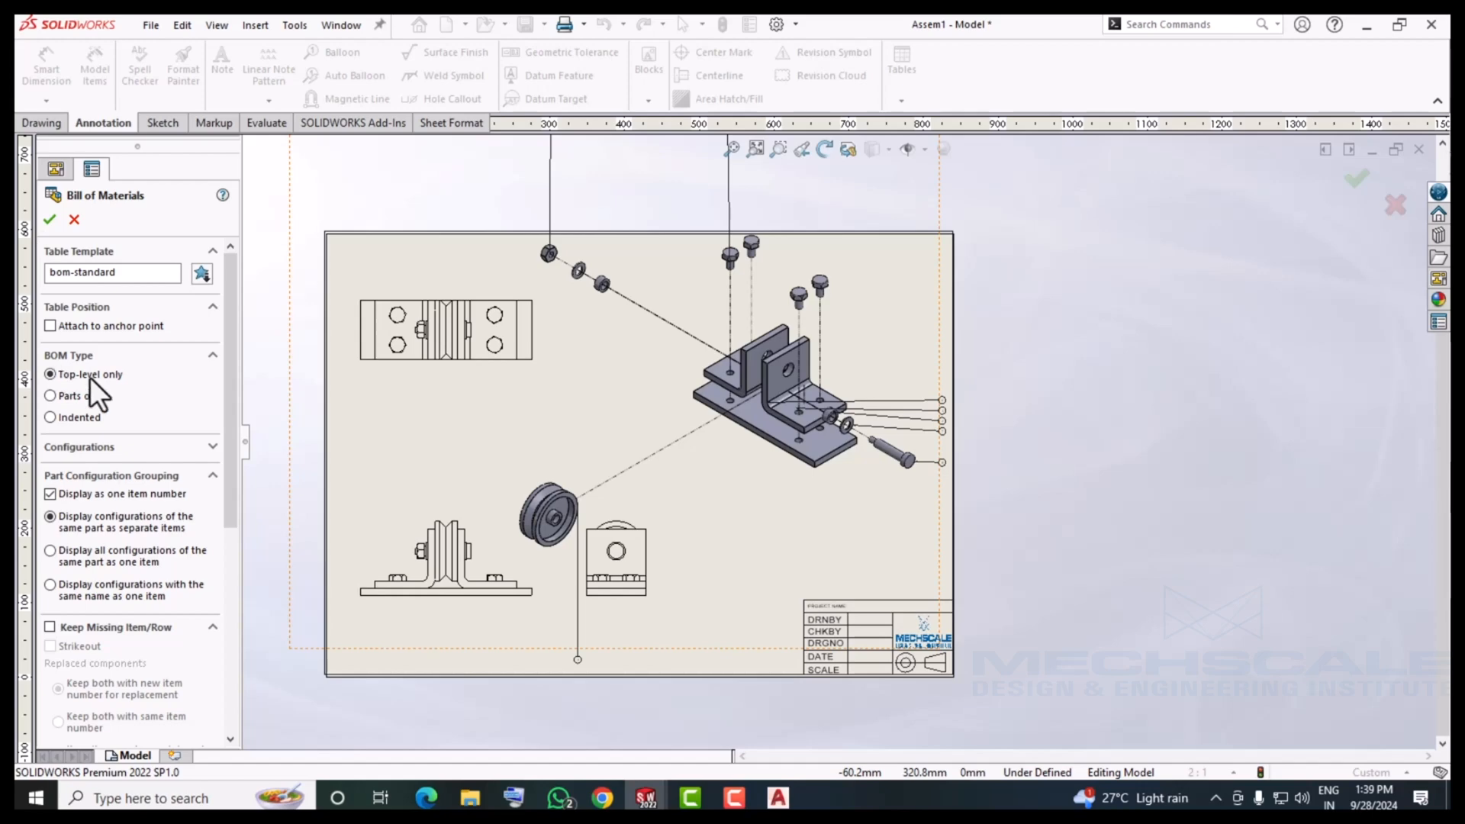
pyautogui.click(48, 219)
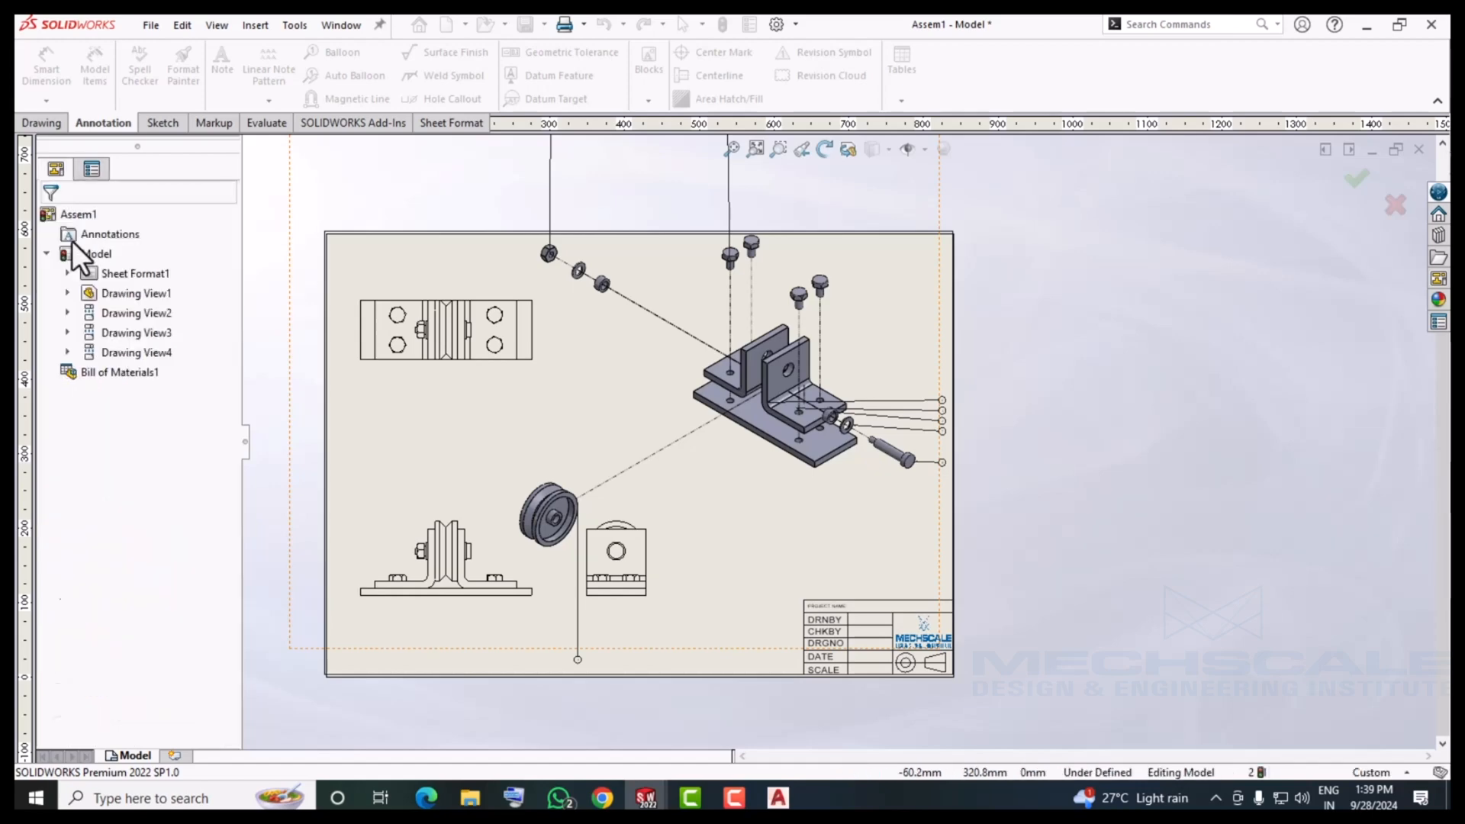
pyautogui.click(710, 481)
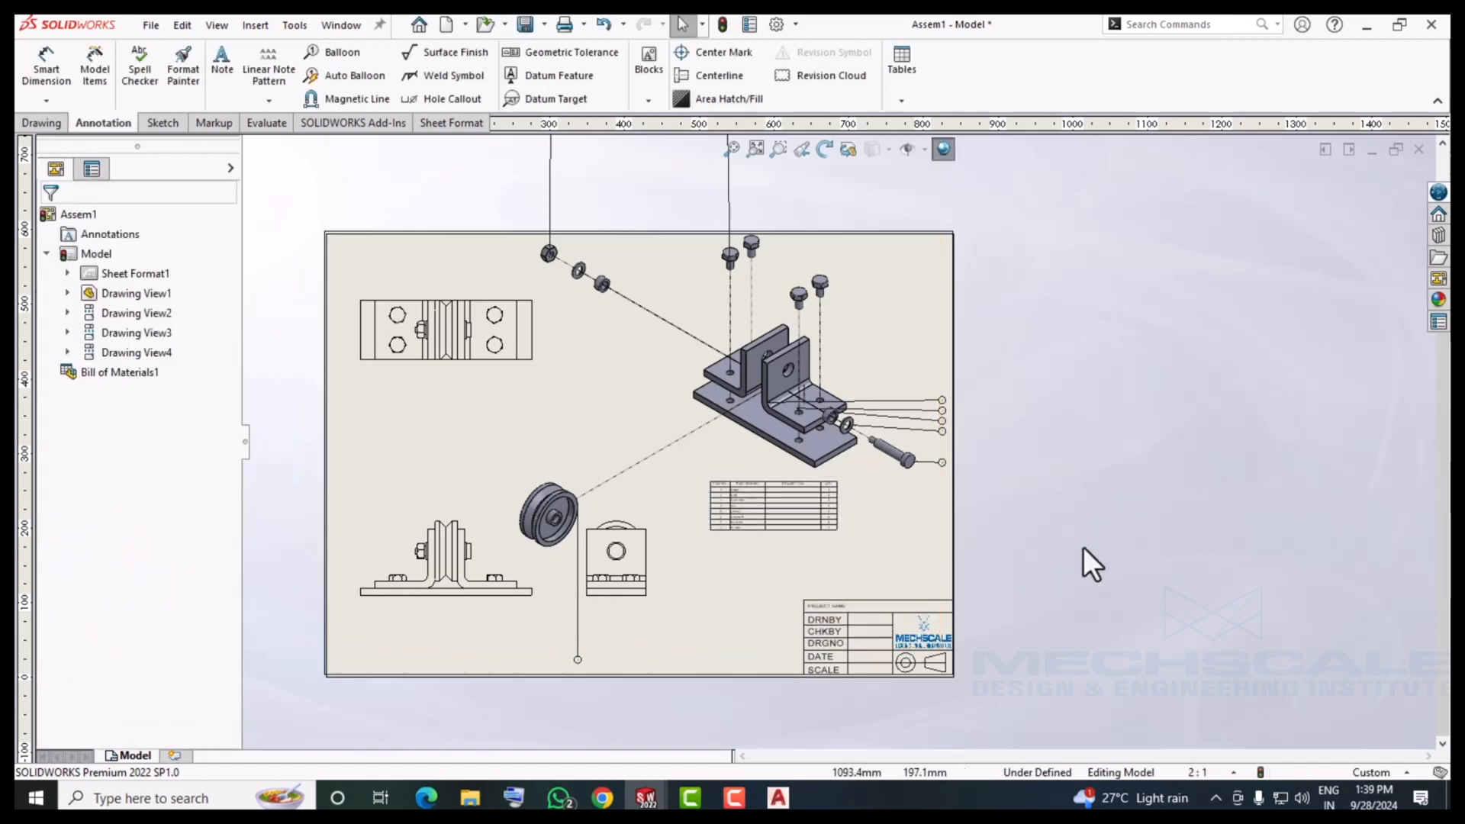
pyautogui.scroll(-6, 795, 478)
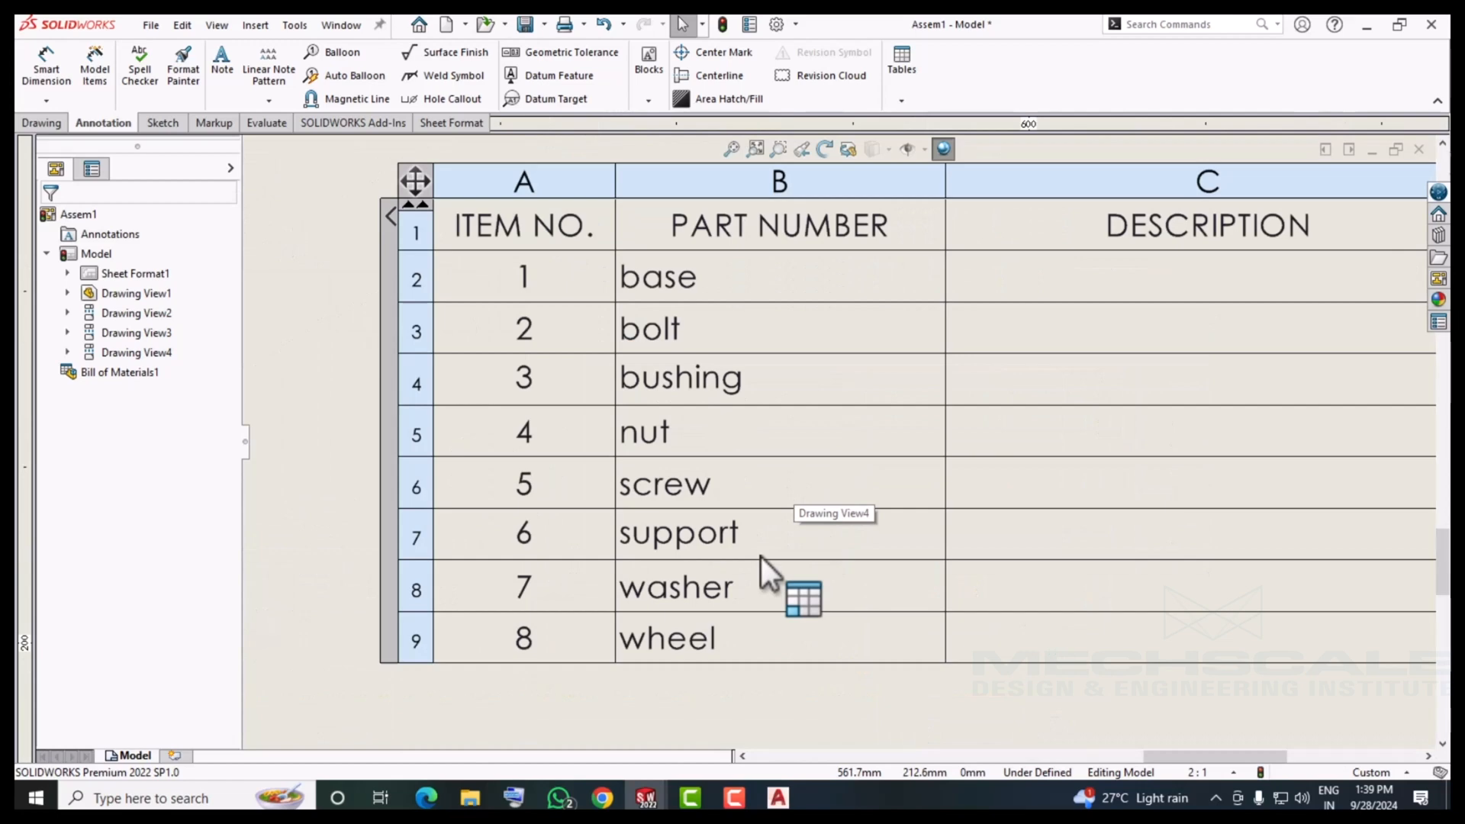
pyautogui.press('f')
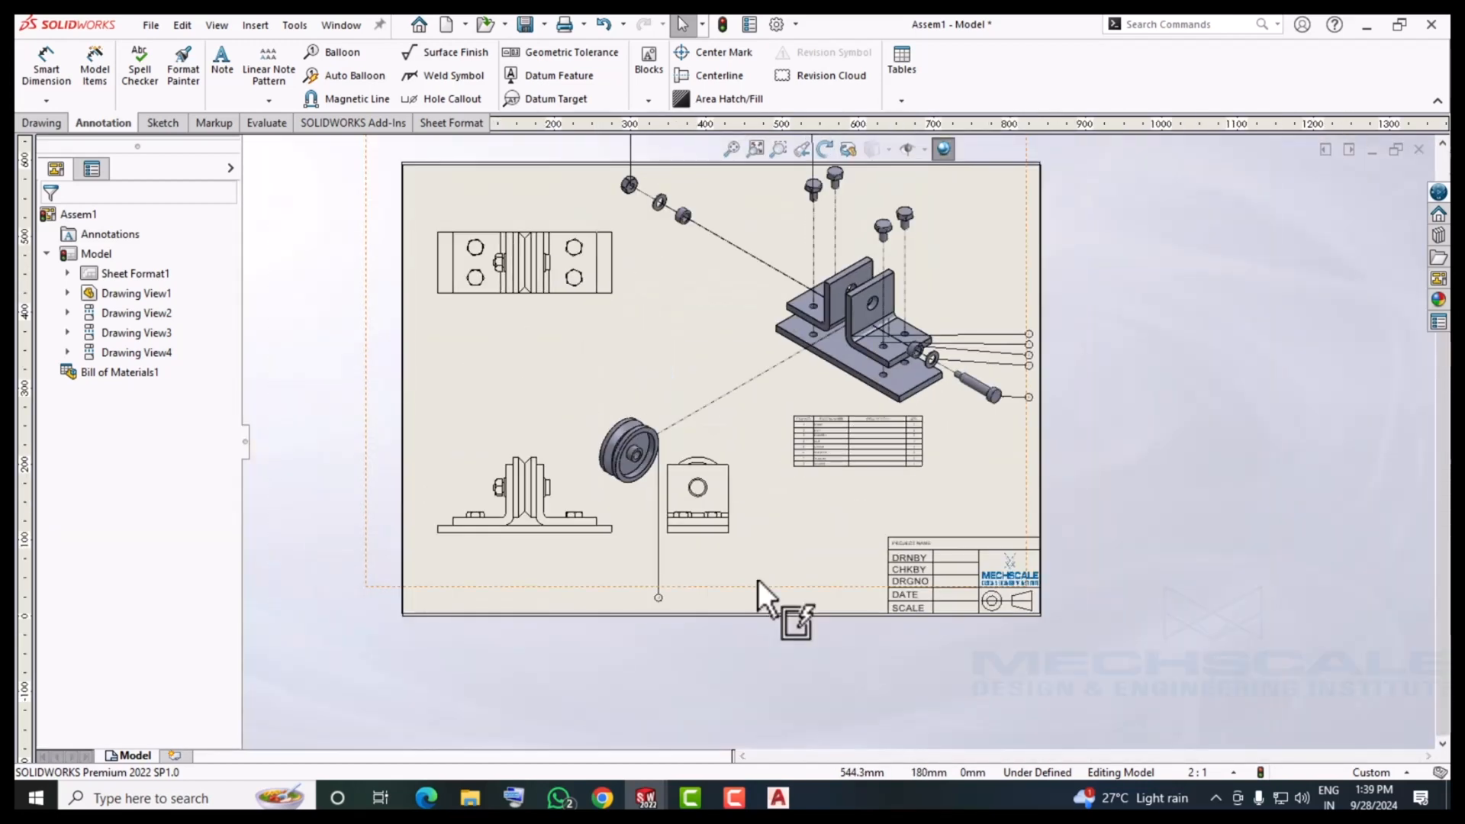